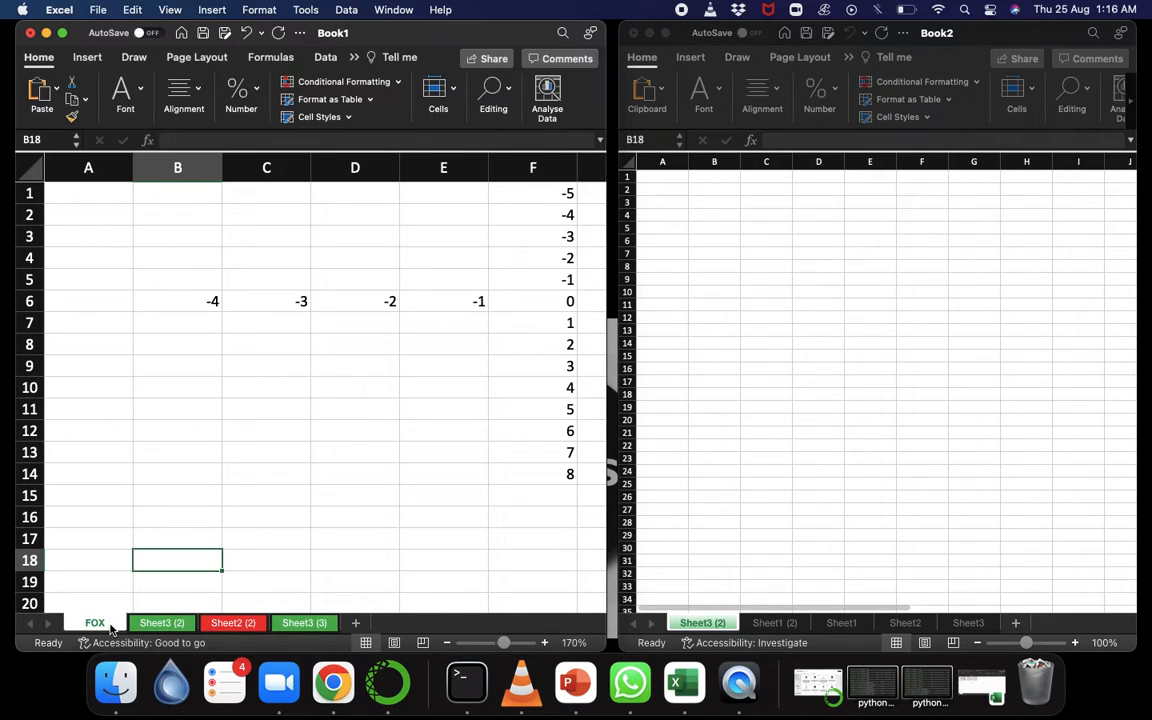
Step: Copy the FOX sheet from Book1 into Book2 ahead of Sheet3 (2), and select cell C6 in Book1
{"action": "left_click_drag", "start_coordinate": [111, 626], "coordinate": [693, 582]}
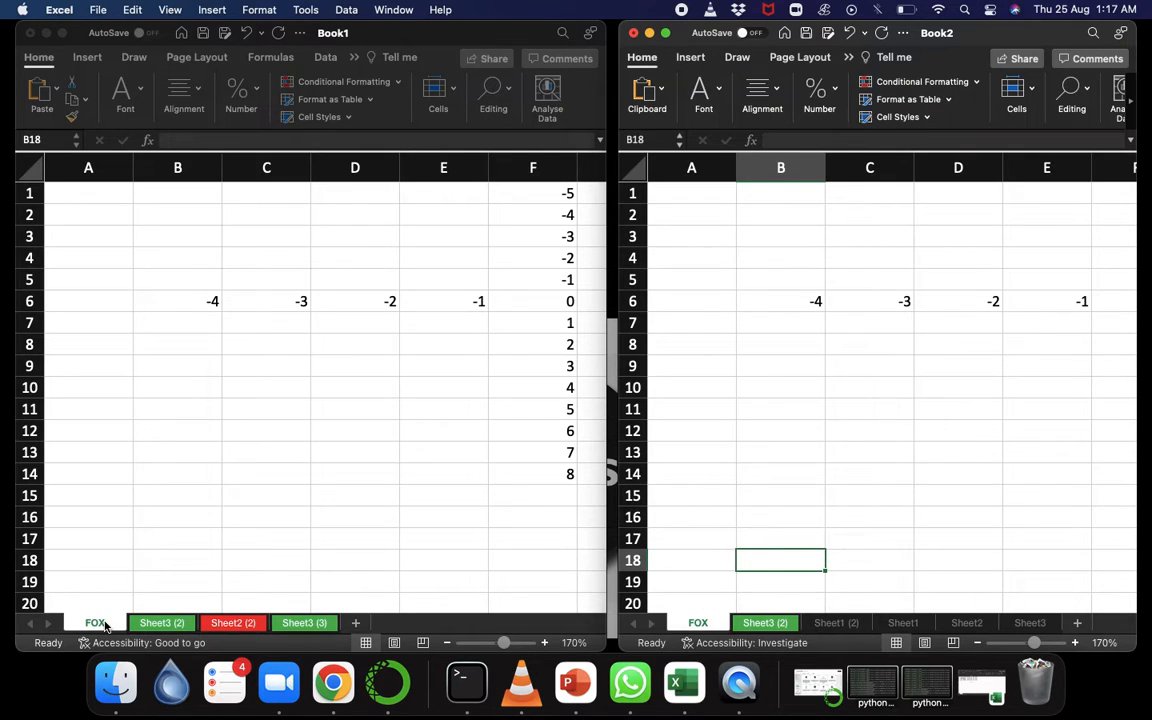
{"action": "left_click", "coordinate": [258, 358]}
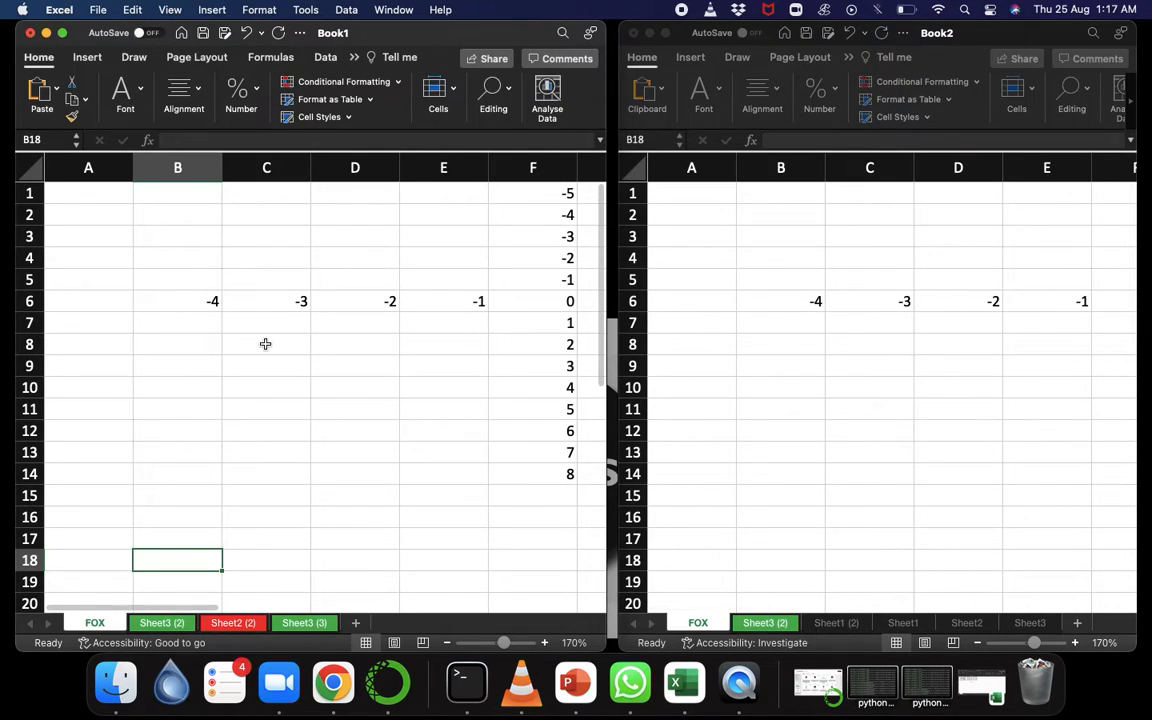
{"action": "left_click", "coordinate": [265, 344]}
{"action": "key", "text": "Up"}
{"action": "key", "text": "Up"}
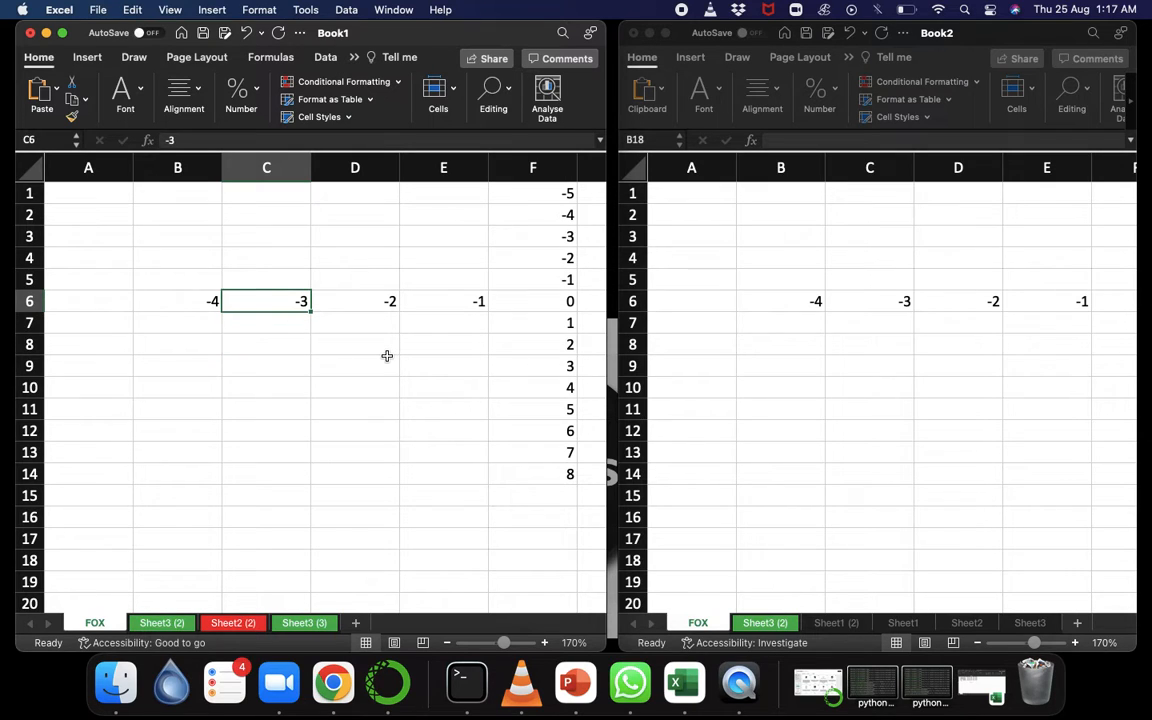
Step: Show Book1 in full screen, and collapse and restore the ribbon and formula bar
{"action": "left_click", "coordinate": [40, 57]}
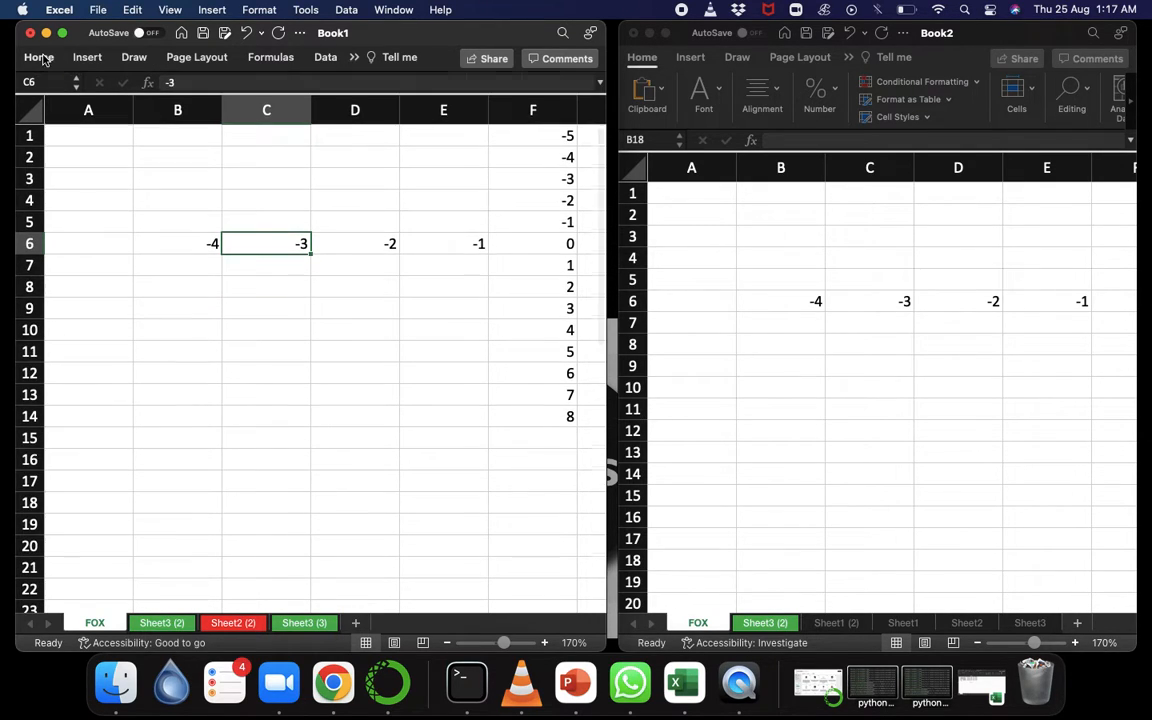
{"action": "left_click", "coordinate": [61, 33]}
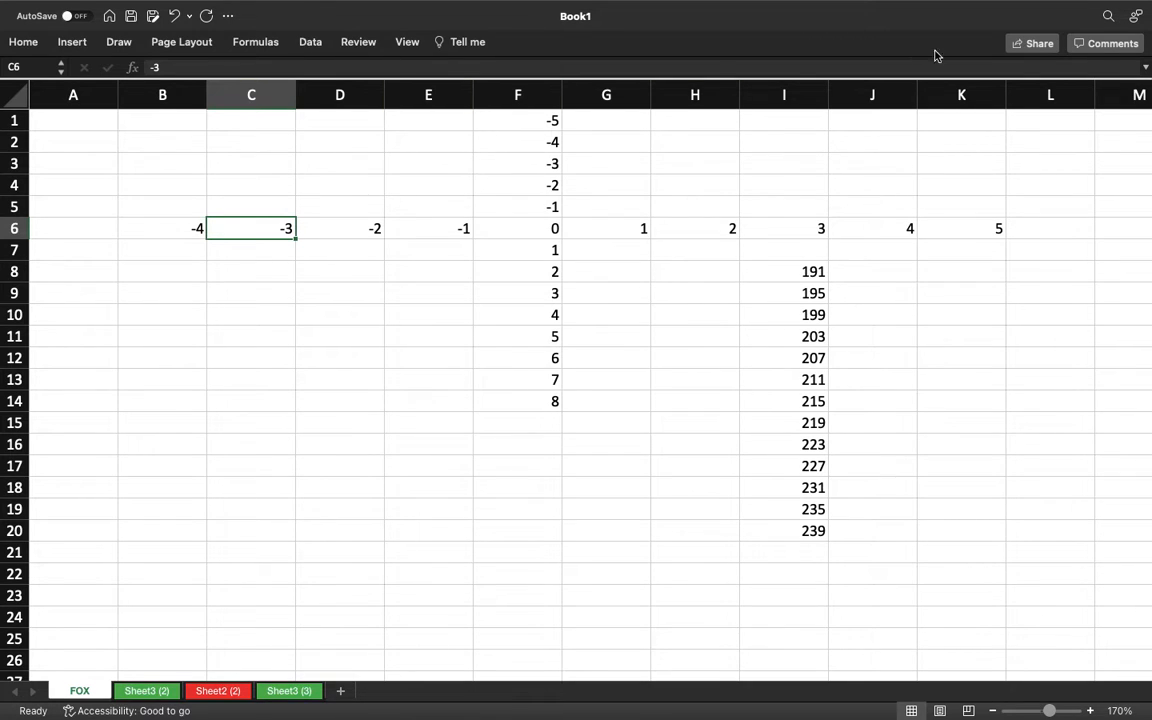
{"action": "left_click", "coordinate": [1145, 67]}
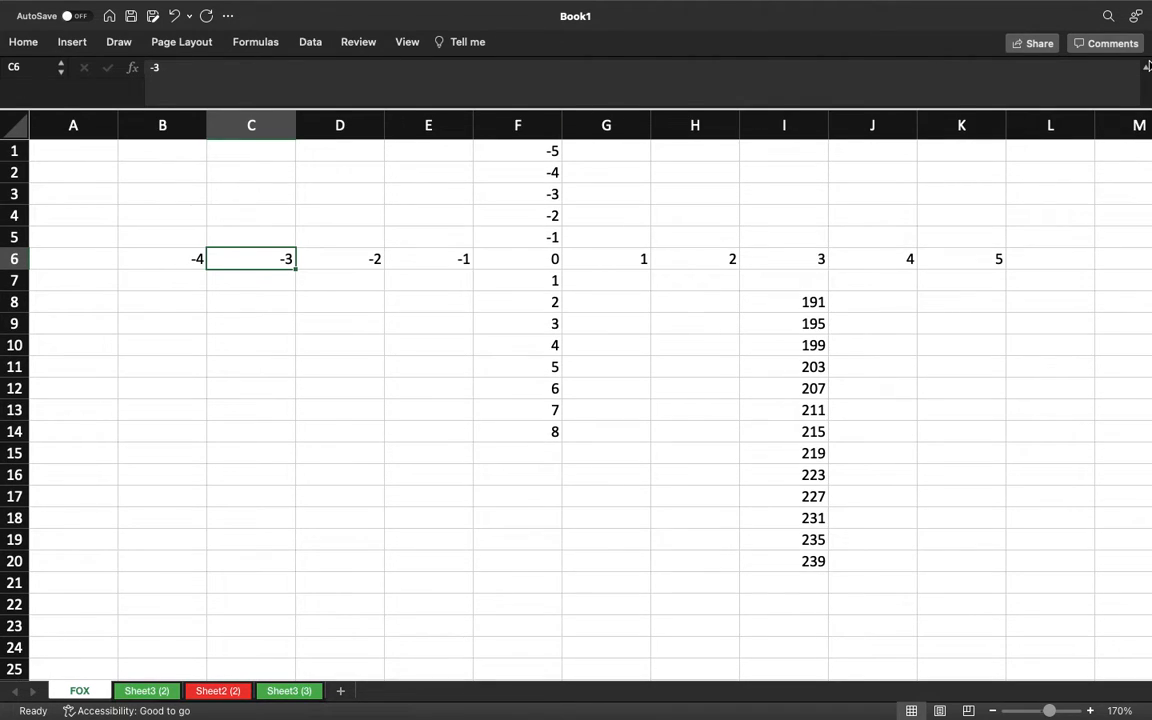
{"action": "left_click", "coordinate": [1146, 66]}
{"action": "left_click", "coordinate": [23, 41]}
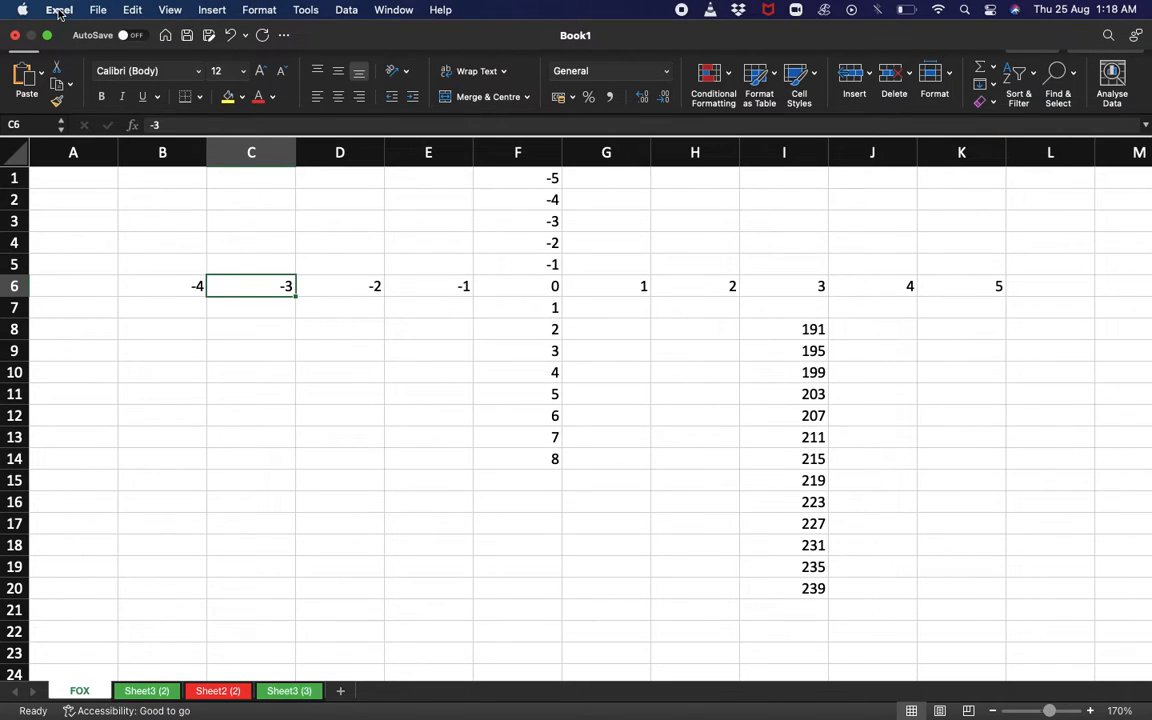
Step: Set the default font for new workbooks to Arial in the General preferences
{"action": "left_click", "coordinate": [58, 11]}
{"action": "left_click", "coordinate": [78, 59]}
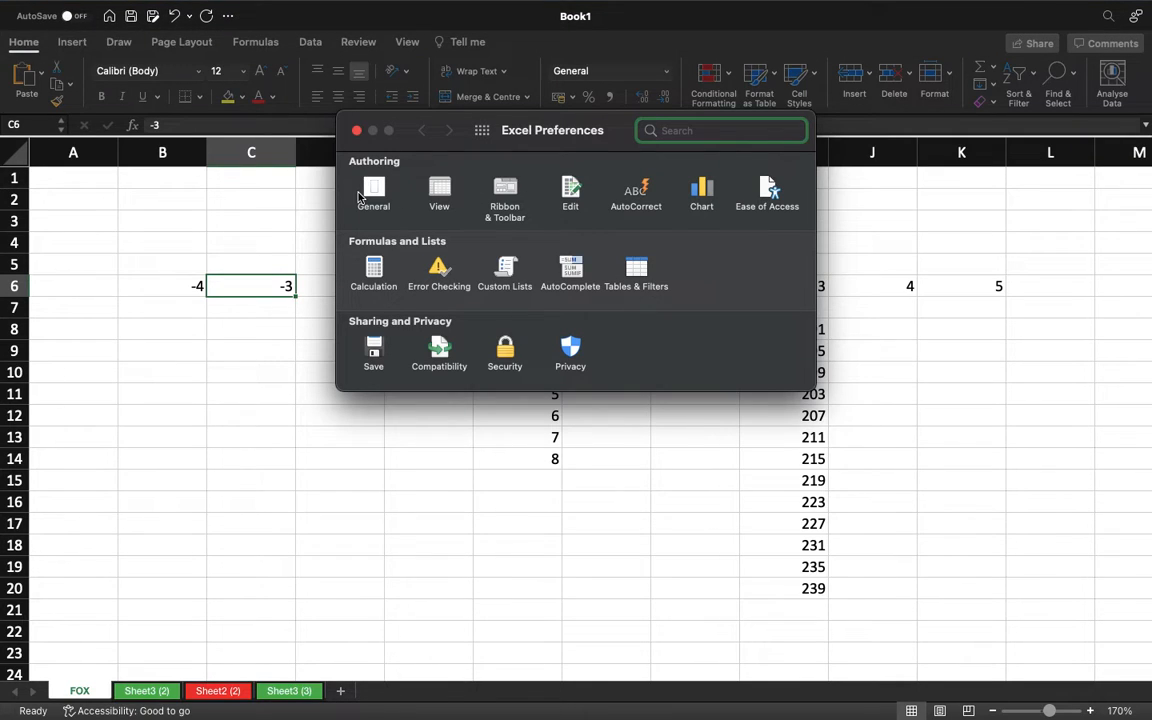
{"action": "left_click", "coordinate": [373, 192]}
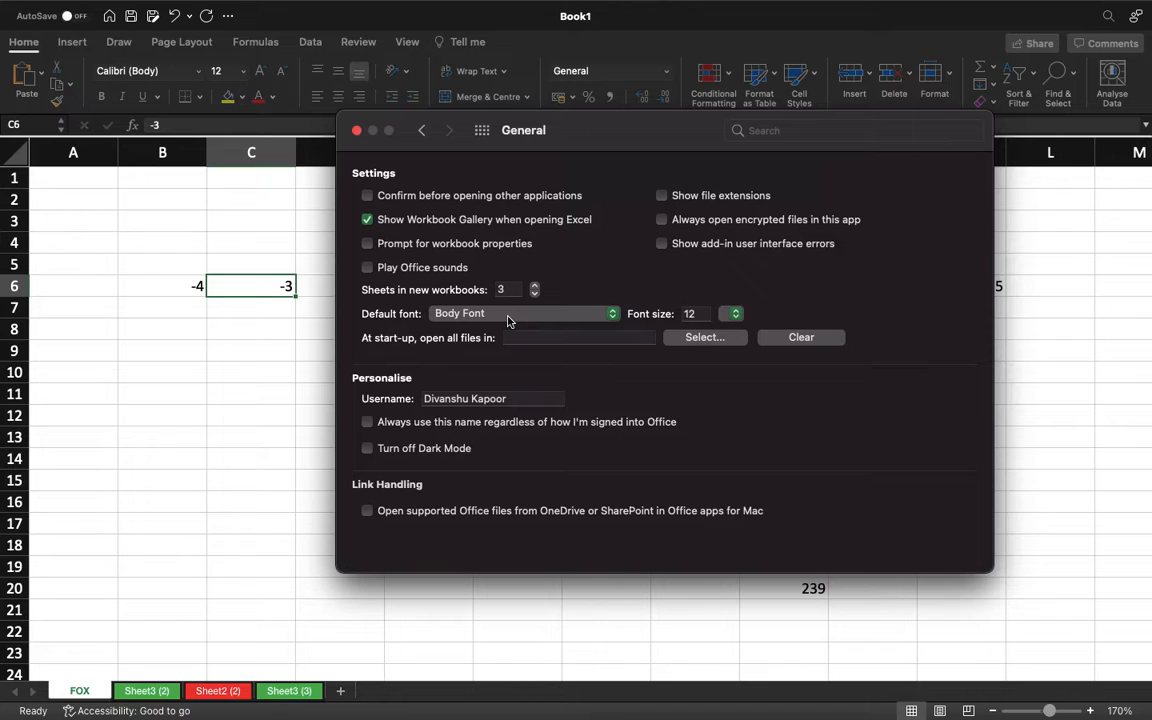
{"action": "left_click", "coordinate": [507, 318]}
{"action": "scroll", "coordinate": [519, 400], "scroll_direction": "down", "scroll_amount": 10}
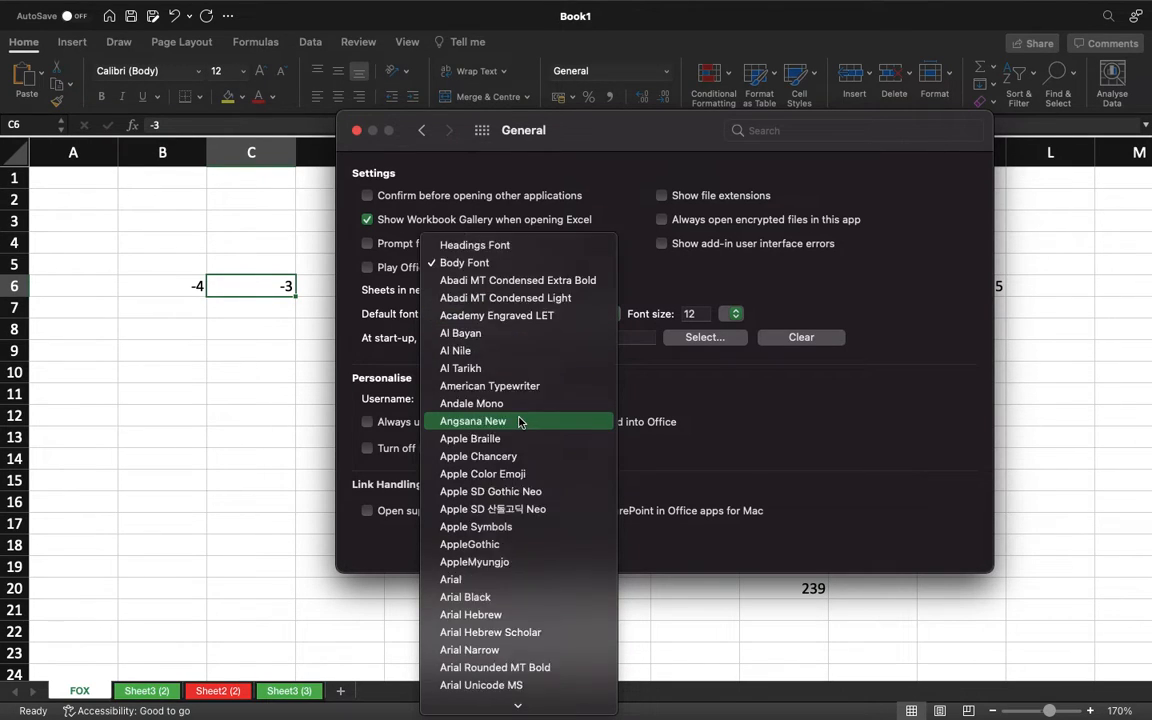
{"action": "scroll", "coordinate": [527, 345], "scroll_direction": "up", "scroll_amount": 6}
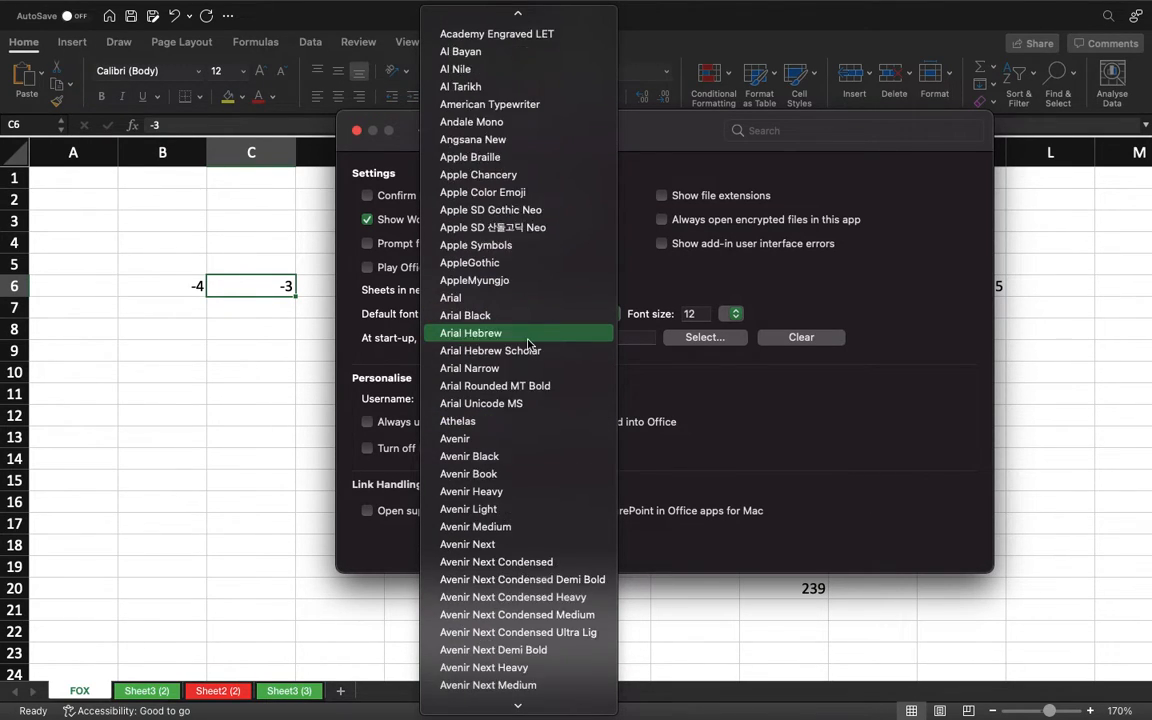
{"action": "left_click", "coordinate": [483, 352]}
Step: Set the default font size to 16, close the preferences and acknowledge the restart alert
{"action": "left_click", "coordinate": [735, 314]}
{"action": "left_click", "coordinate": [735, 314]}
{"action": "left_click", "coordinate": [736, 313]}
{"action": "left_click", "coordinate": [736, 313]}
{"action": "left_click", "coordinate": [735, 353]}
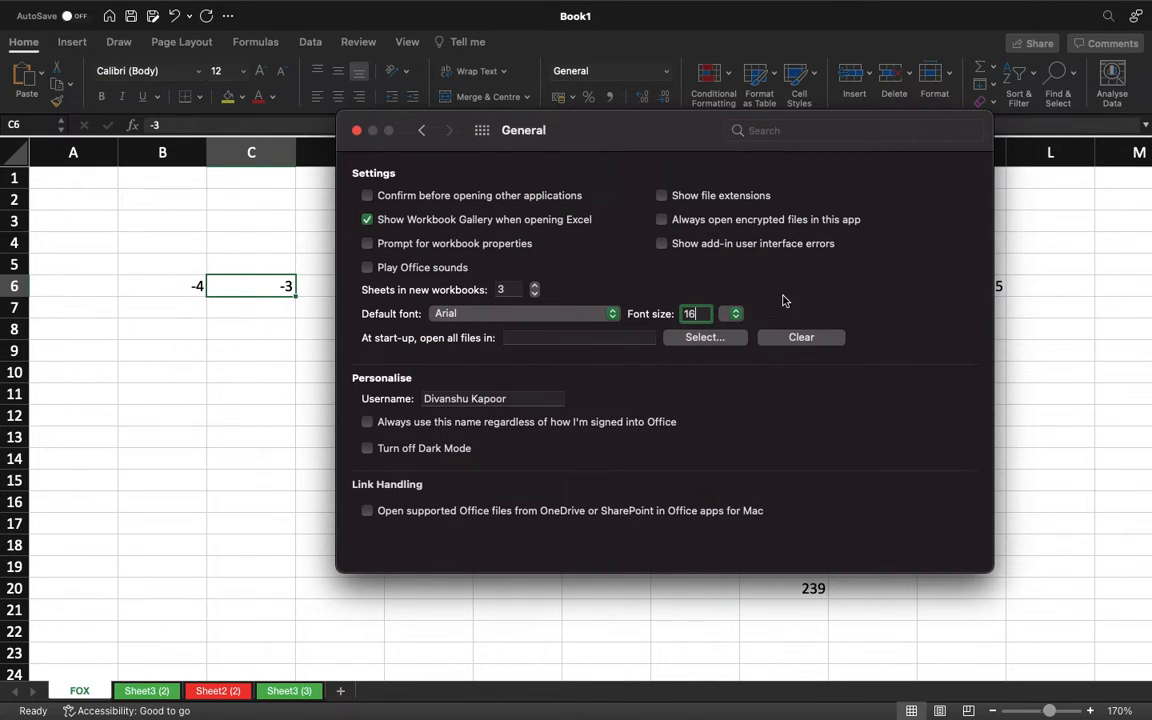
{"action": "left_click", "coordinate": [356, 130]}
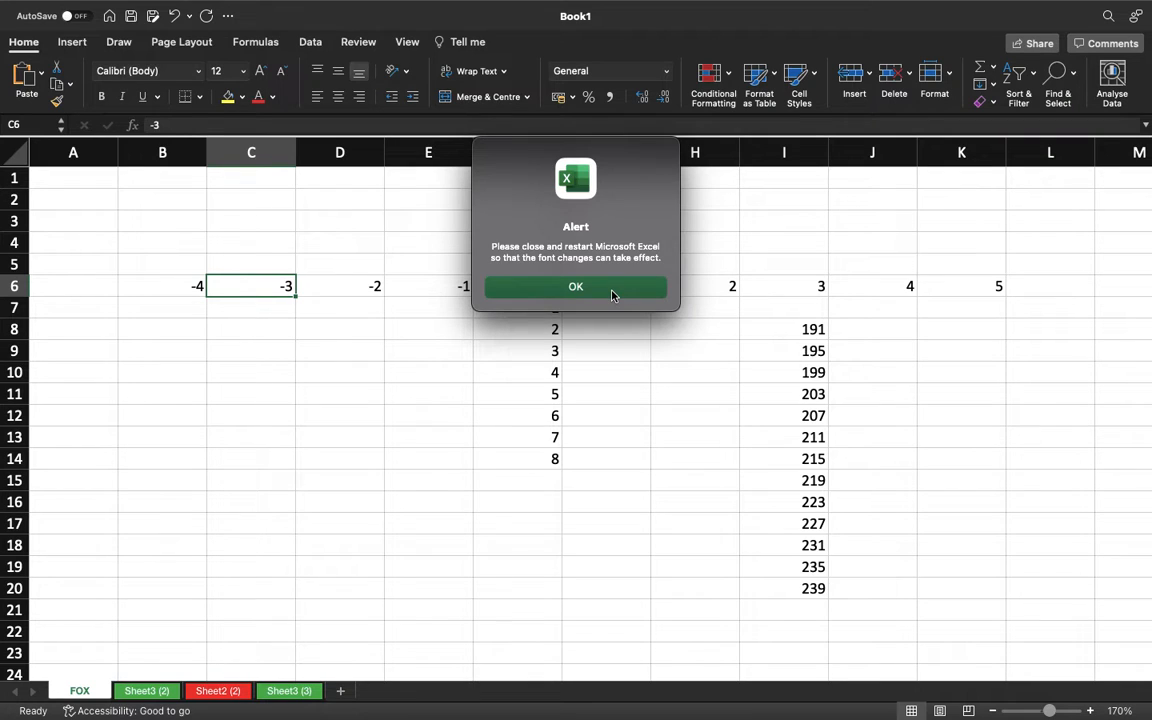
{"action": "left_click", "coordinate": [612, 289]}
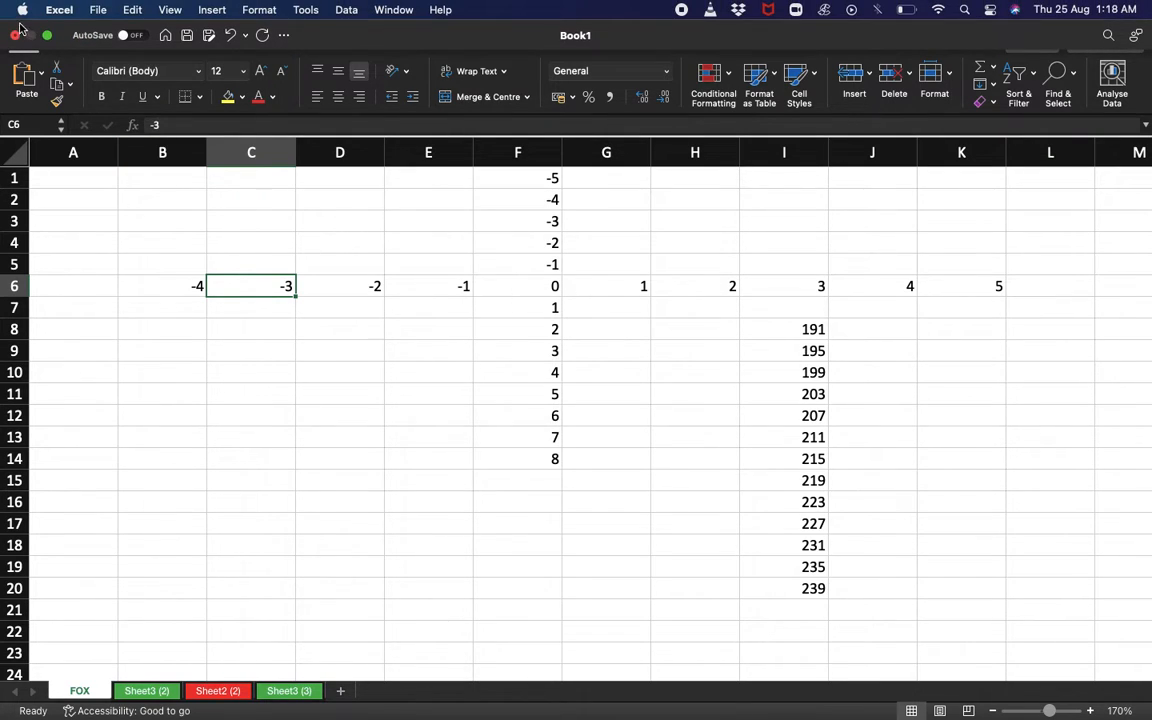
Step: Close both open workbooks, Book1 and Book2, without saving them
{"action": "left_click", "coordinate": [17, 36]}
{"action": "left_click", "coordinate": [600, 429]}
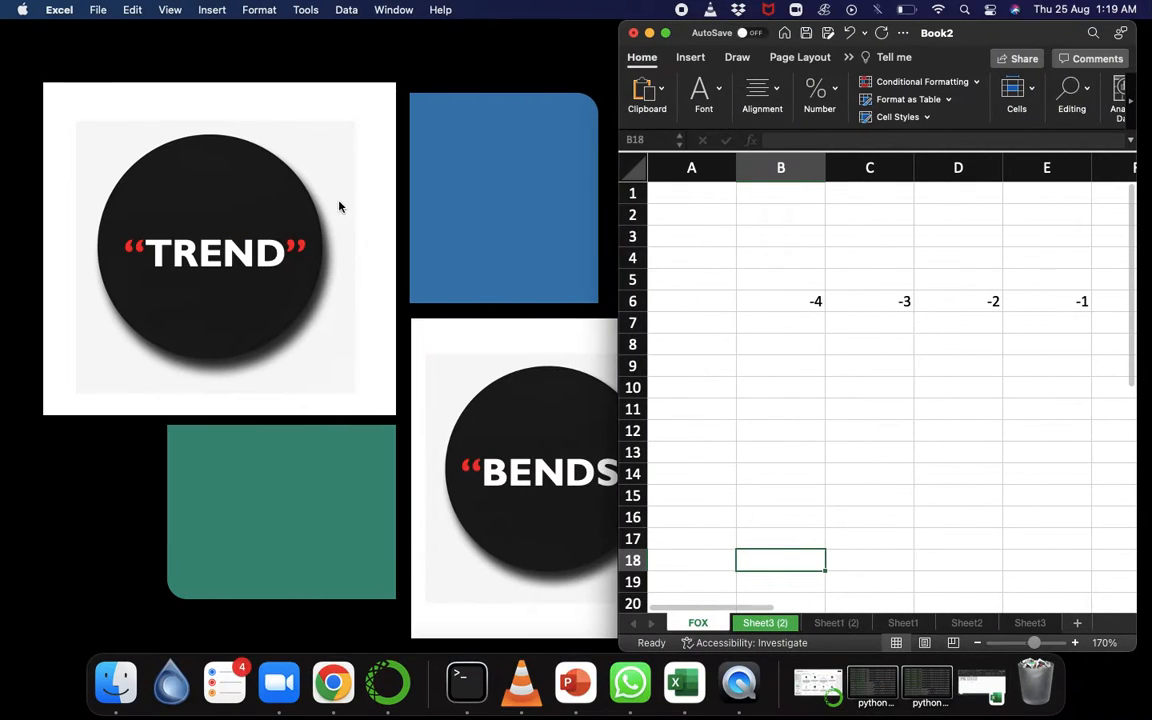
{"action": "left_click", "coordinate": [633, 33]}
{"action": "left_click", "coordinate": [877, 401]}
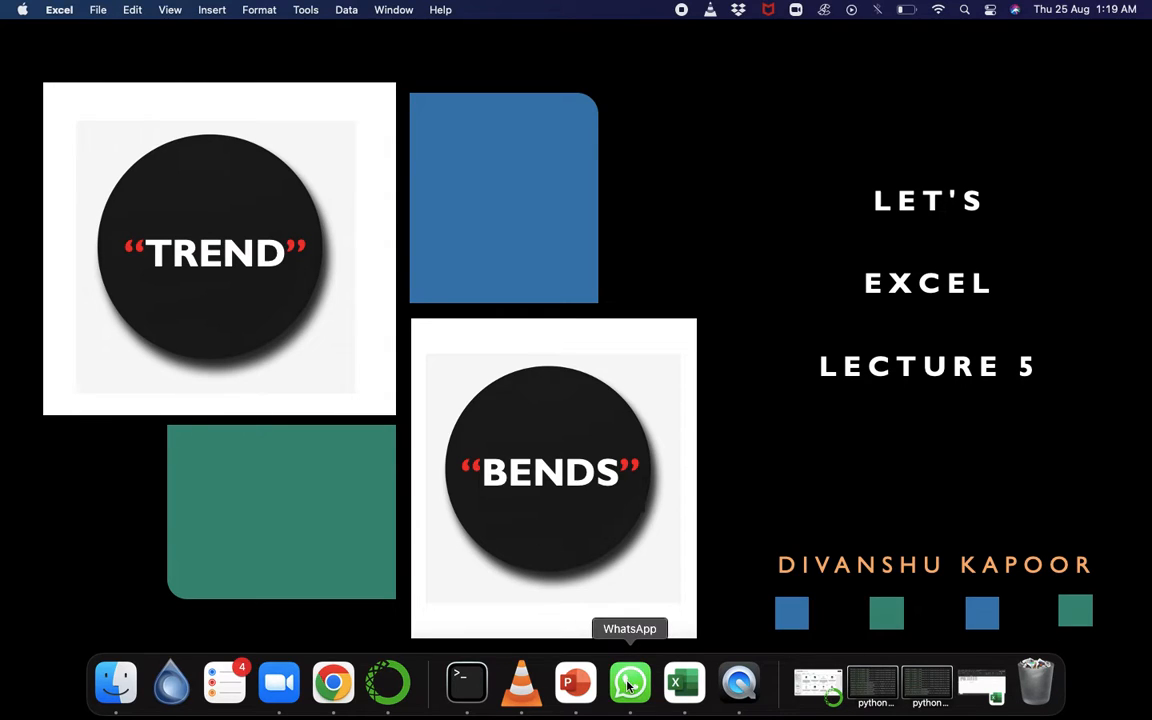
Step: Restart Excel so the font changes apply, and create a blank workbook
{"action": "right_click", "coordinate": [686, 688]}
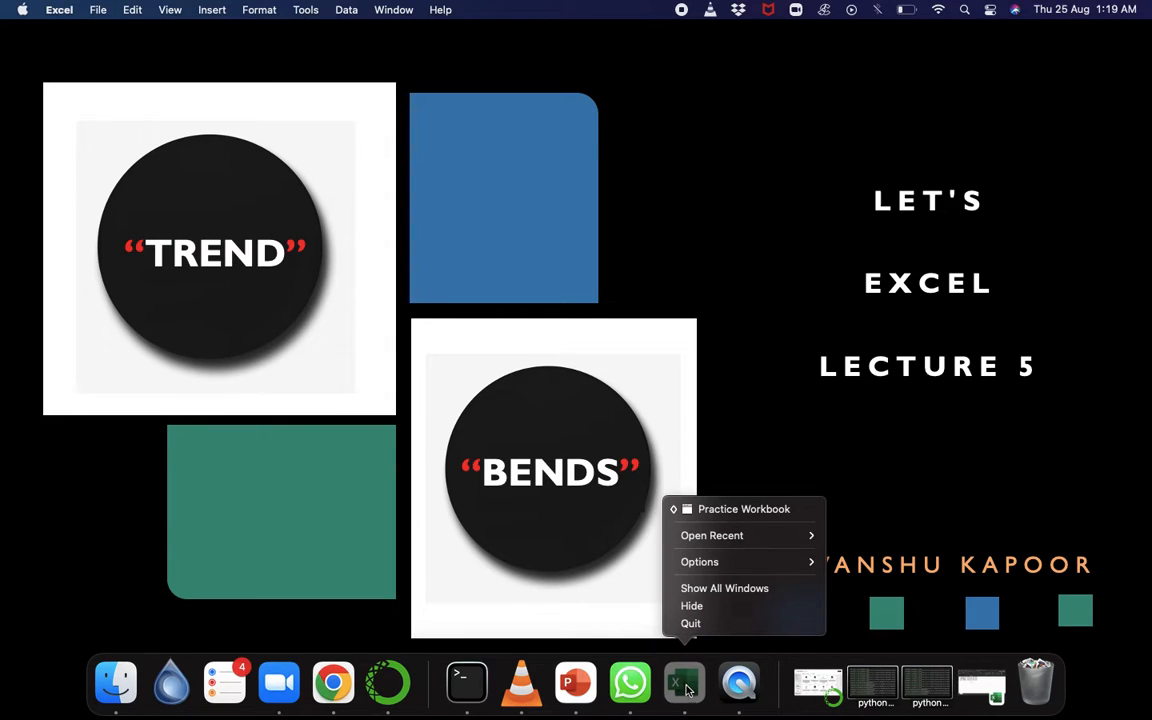
{"action": "left_click", "coordinate": [690, 622]}
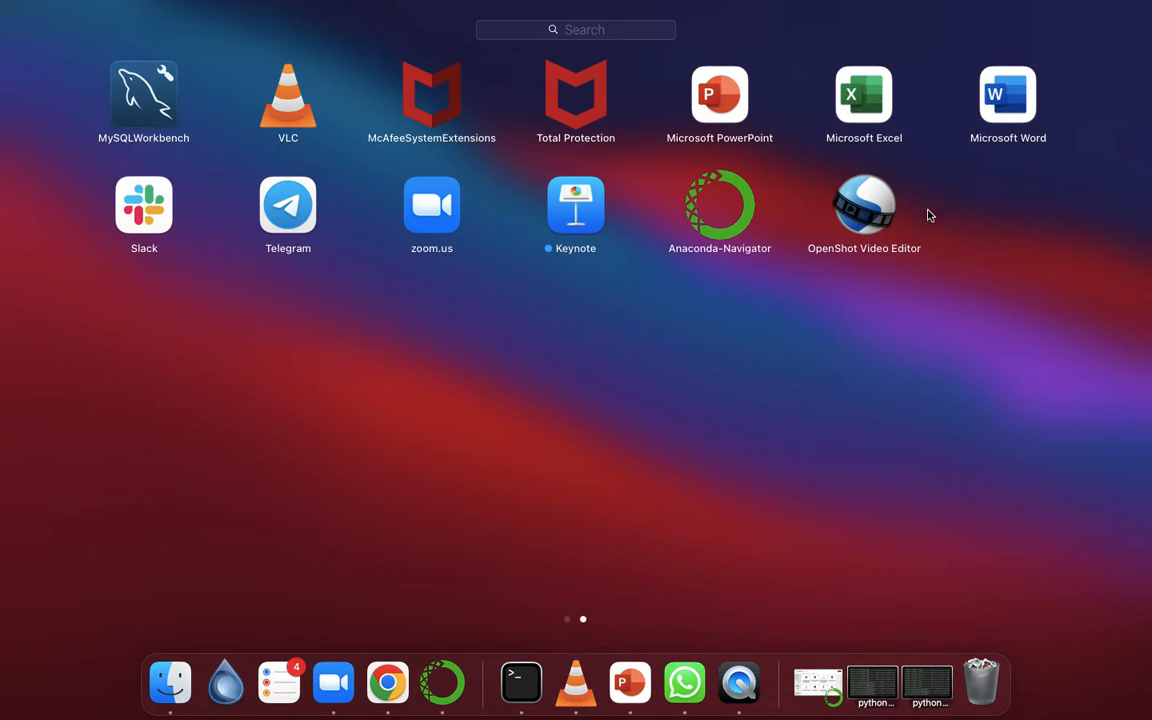
{"action": "left_click", "coordinate": [866, 98]}
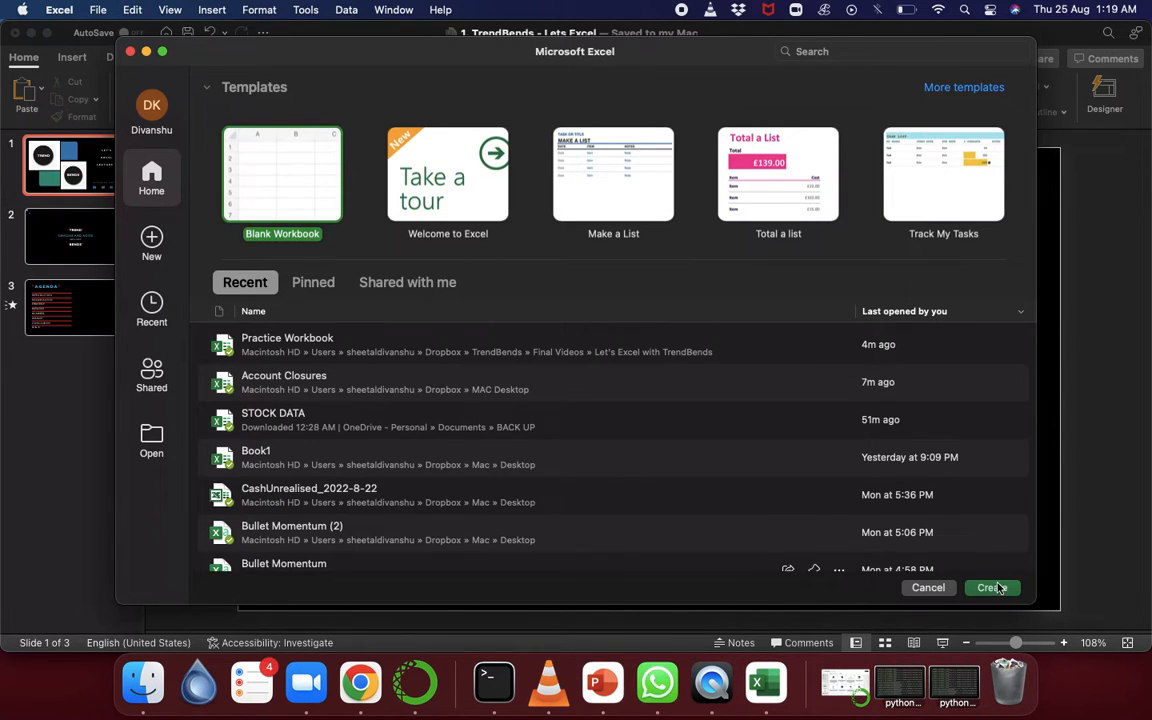
{"action": "left_click", "coordinate": [992, 588]}
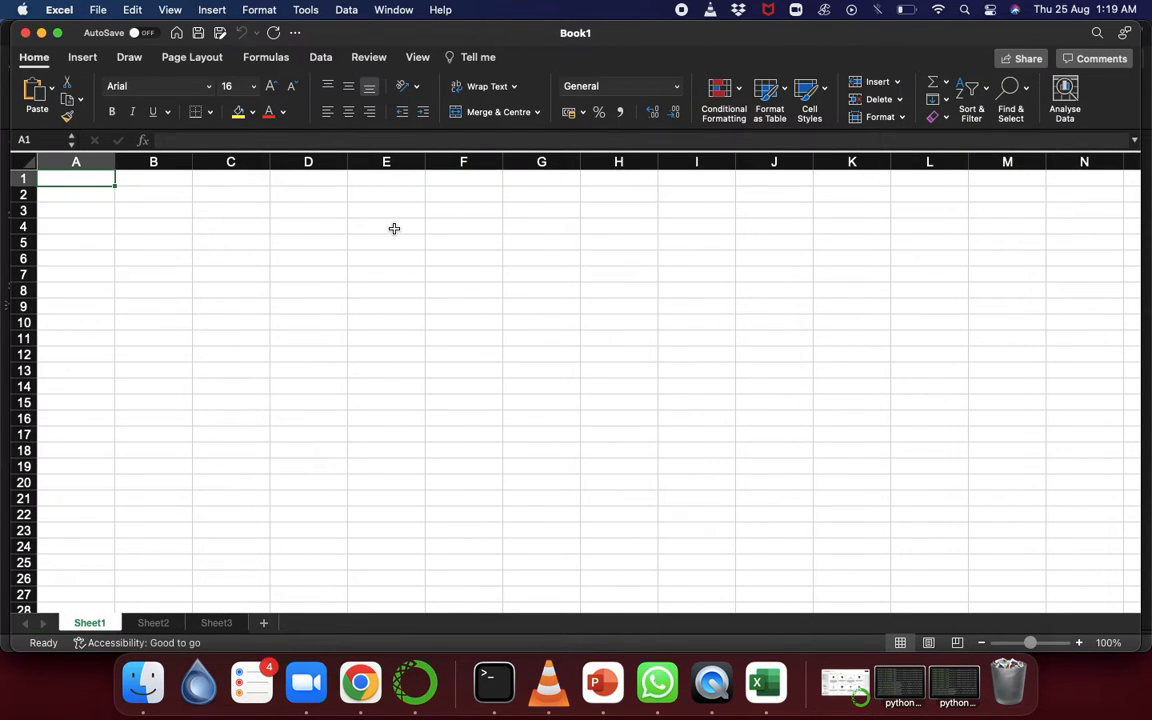
Step: Enter TrendBends in cell E4 and select that cell to check its default font
{"action": "left_click", "coordinate": [394, 228]}
{"action": "type", "text": "TrendBEnd"}
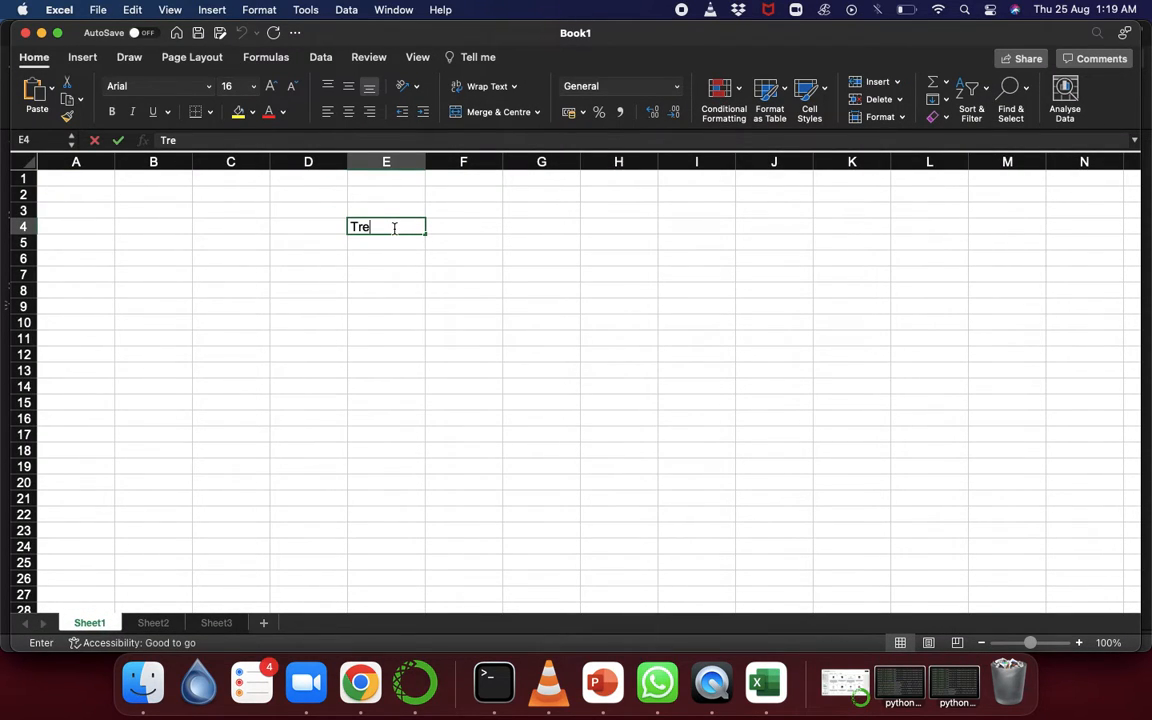
{"action": "key", "text": "BackSpace"}
{"action": "key", "text": "BackSpace"}
{"action": "key", "text": "BackSpace"}
{"action": "type", "text": "ends"}
{"action": "key", "text": "Return"}
{"action": "left_click", "coordinate": [375, 222]}
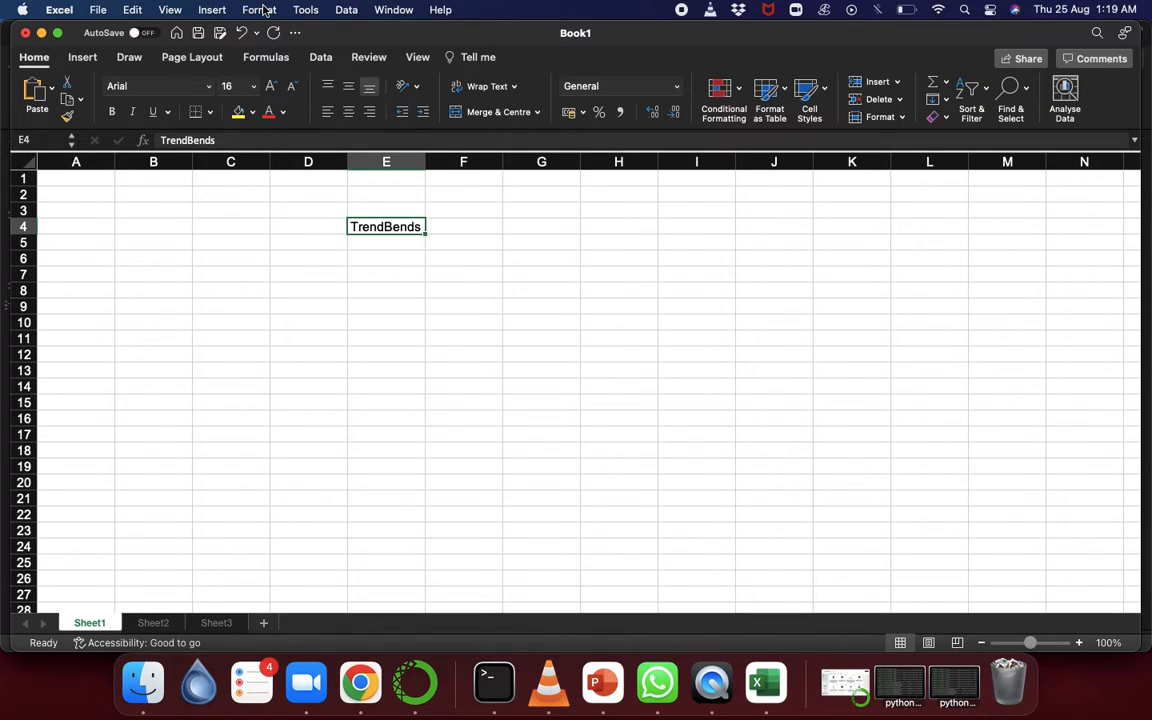
Step: Open the Practice Workbook from the recent files and show it in full screen
{"action": "left_click", "coordinate": [92, 14]}
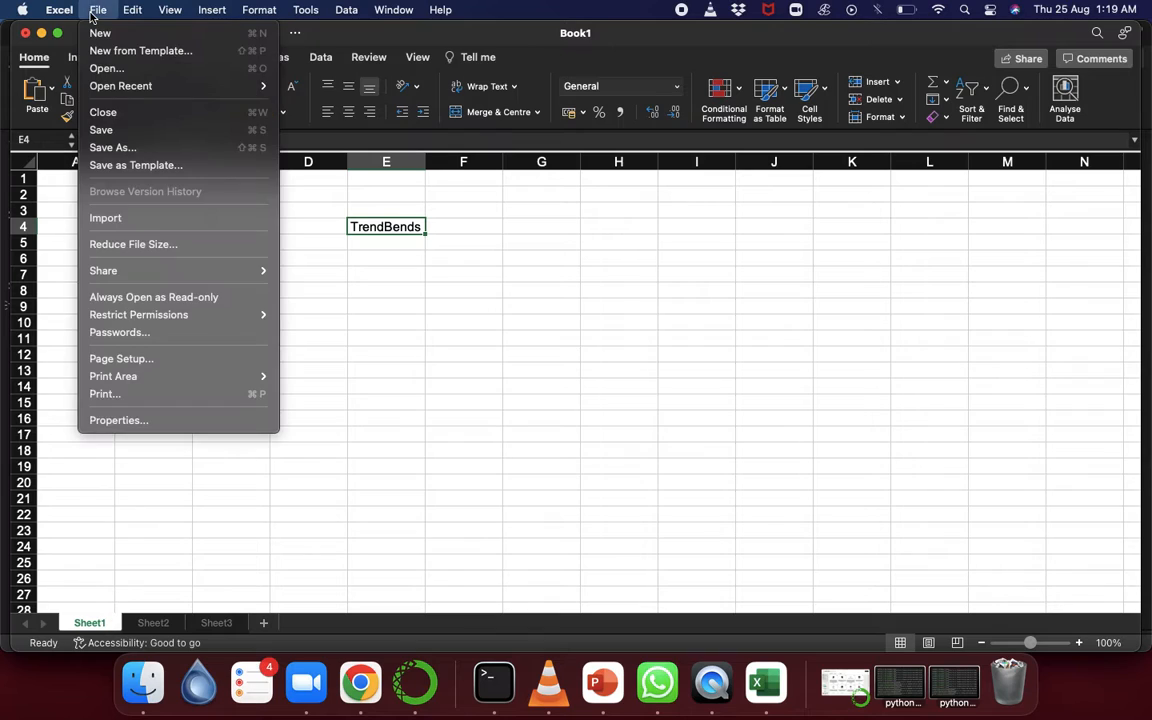
{"action": "mouse_move", "coordinate": [121, 85]}
{"action": "left_click", "coordinate": [323, 88]}
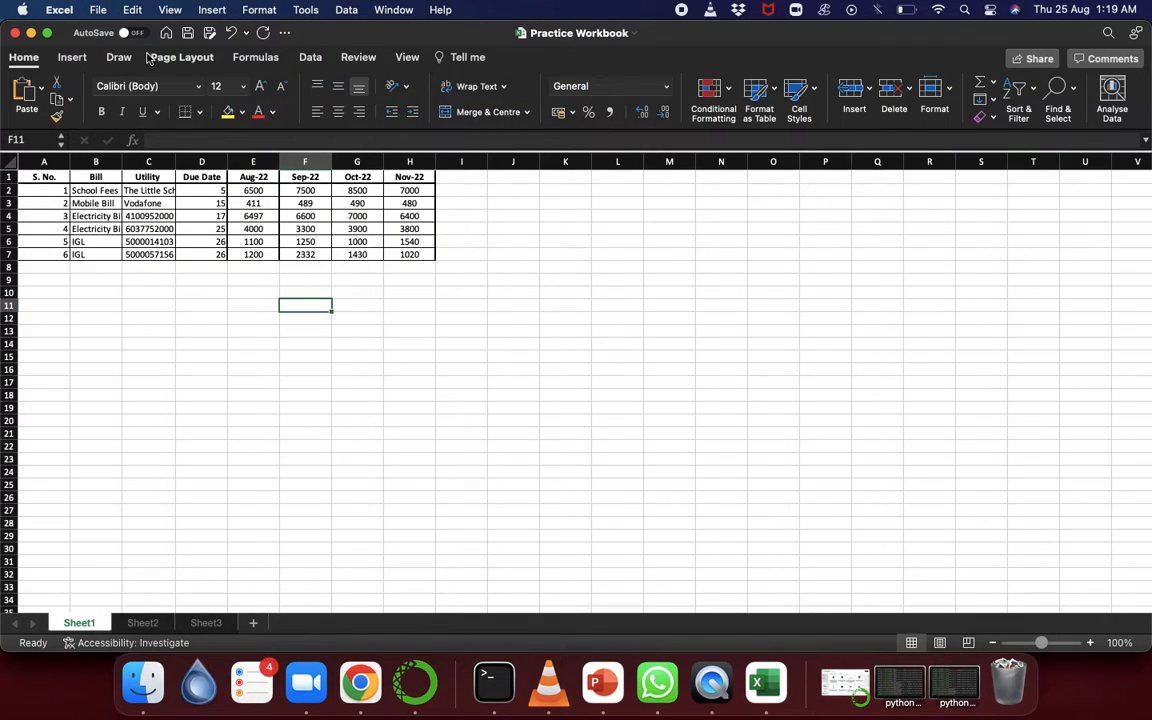
{"action": "left_click", "coordinate": [47, 33]}
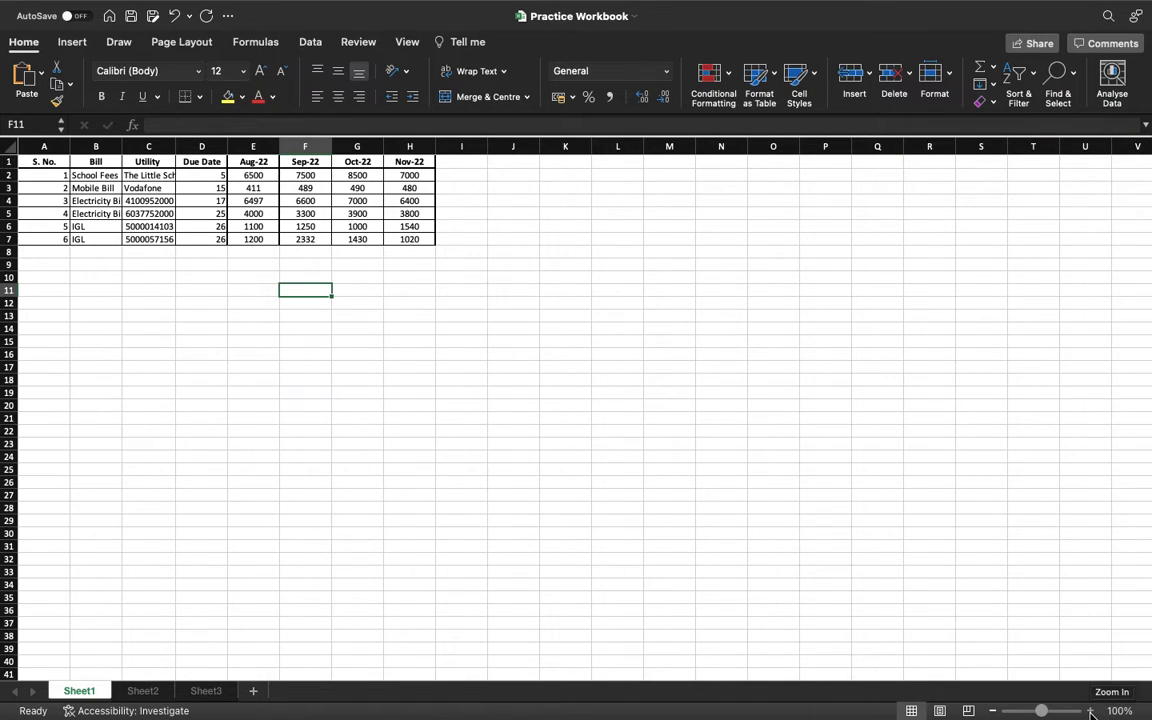
Step: Set the zoom of the bills sheet to 170%
{"action": "left_click", "coordinate": [1090, 710]}
{"action": "left_click", "coordinate": [1090, 710]}
{"action": "left_click", "coordinate": [1090, 710]}
{"action": "left_click", "coordinate": [1090, 710]}
{"action": "left_click", "coordinate": [1090, 710]}
{"action": "left_click", "coordinate": [1090, 710]}
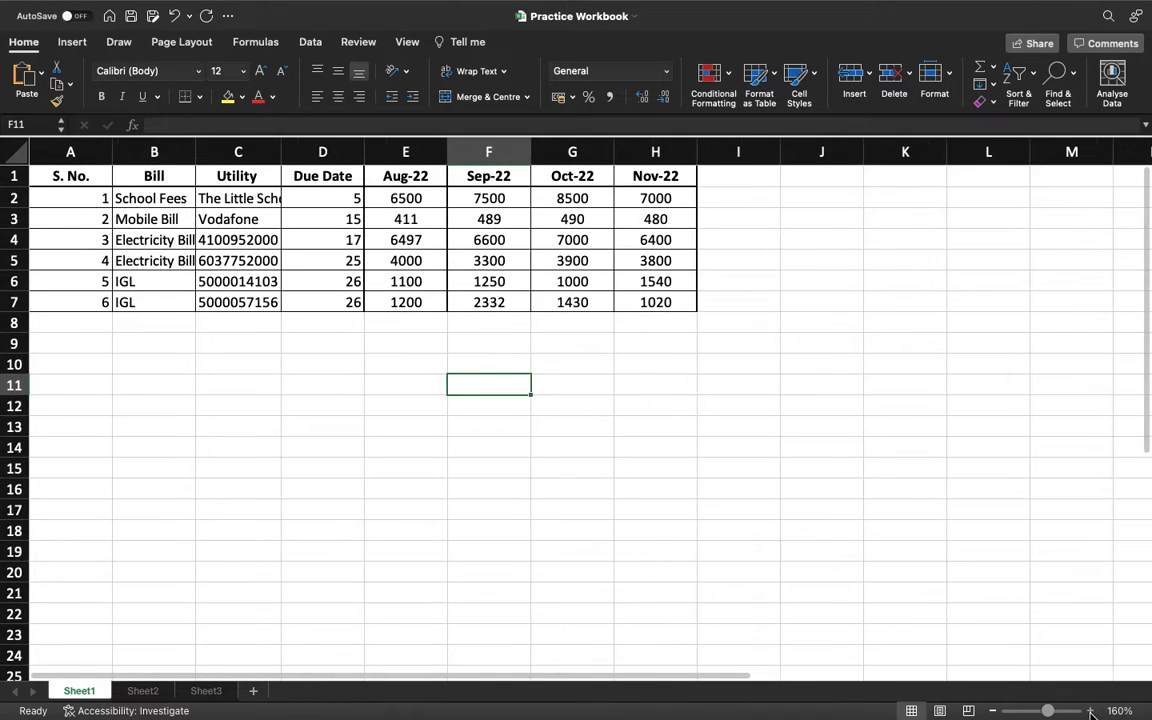
{"action": "left_click", "coordinate": [1090, 710]}
{"action": "left_click", "coordinate": [1090, 710]}
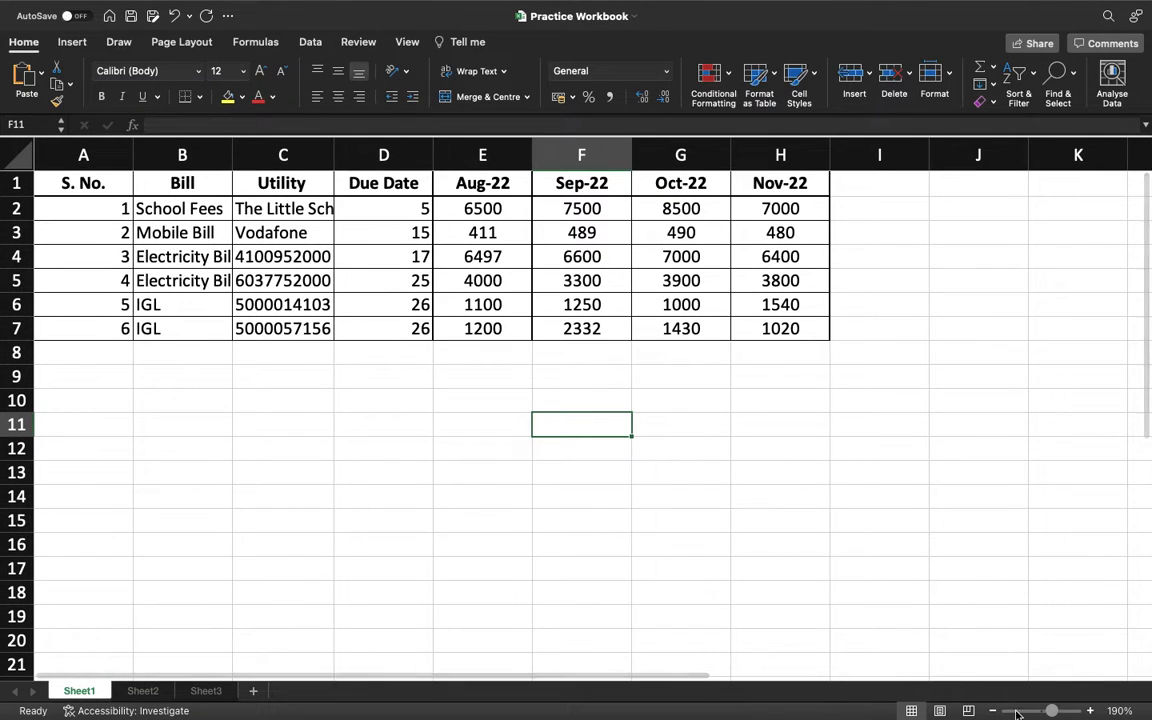
{"action": "left_click", "coordinate": [992, 710]}
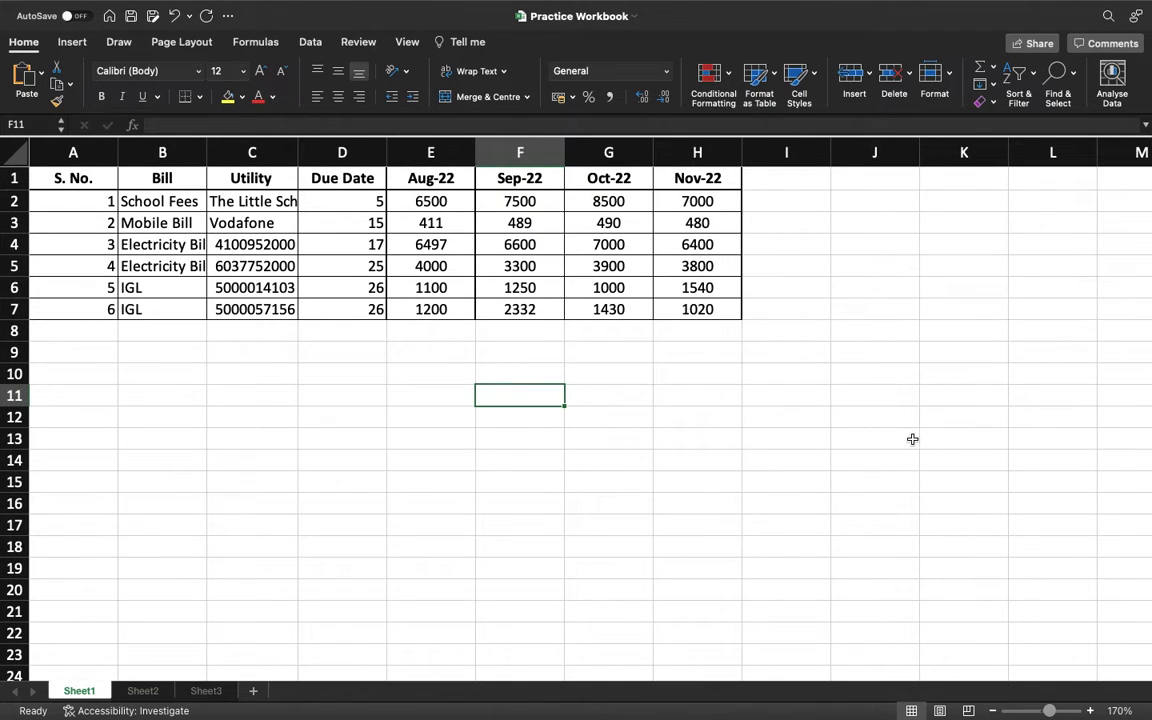
Step: Fit the Utility column's width to its contents and review the column's entries
{"action": "left_click", "coordinate": [167, 352]}
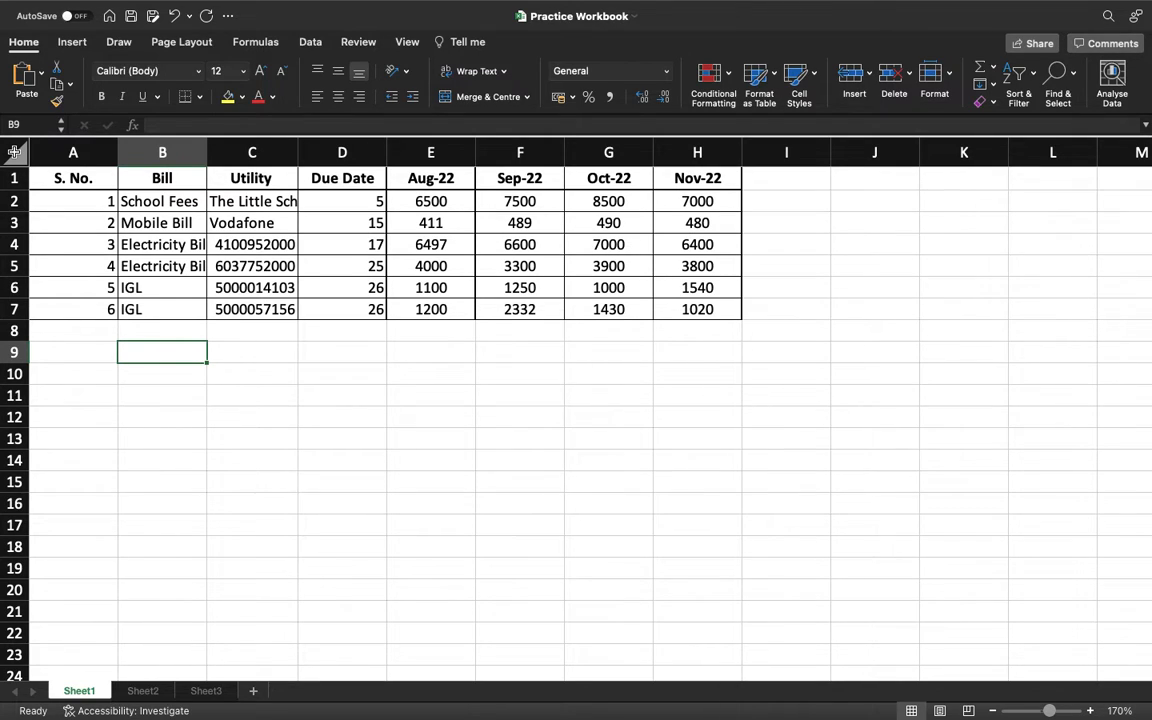
{"action": "left_click", "coordinate": [247, 197]}
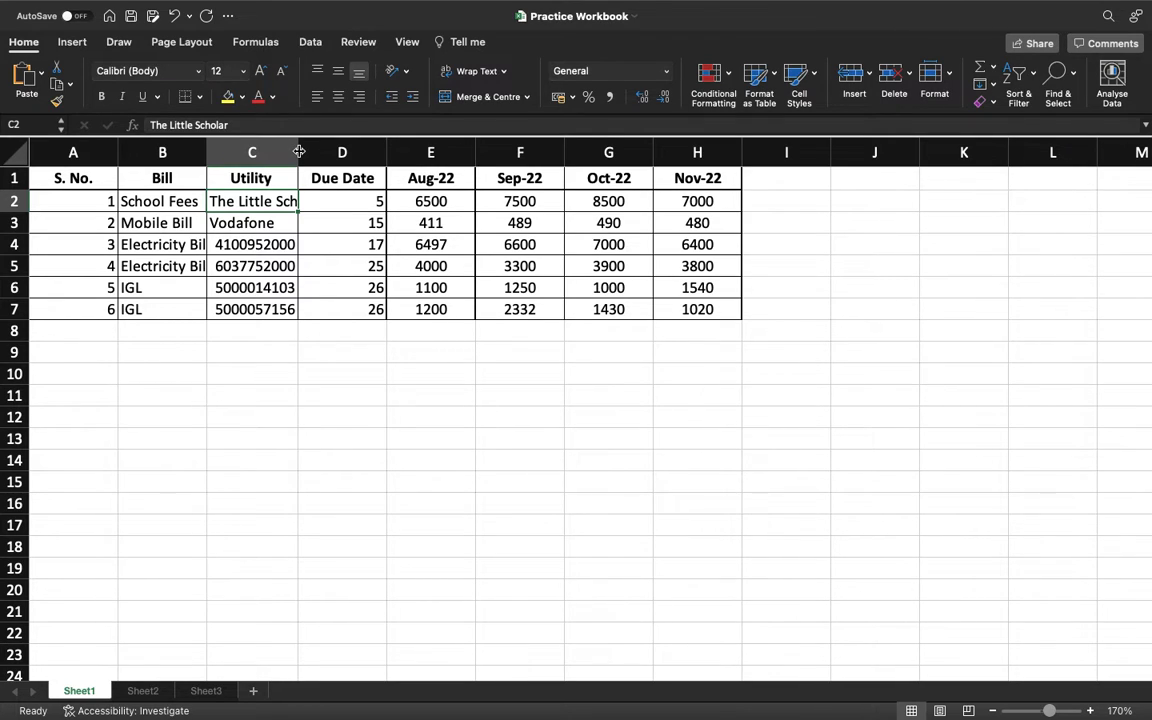
{"action": "double_click", "coordinate": [298, 151]}
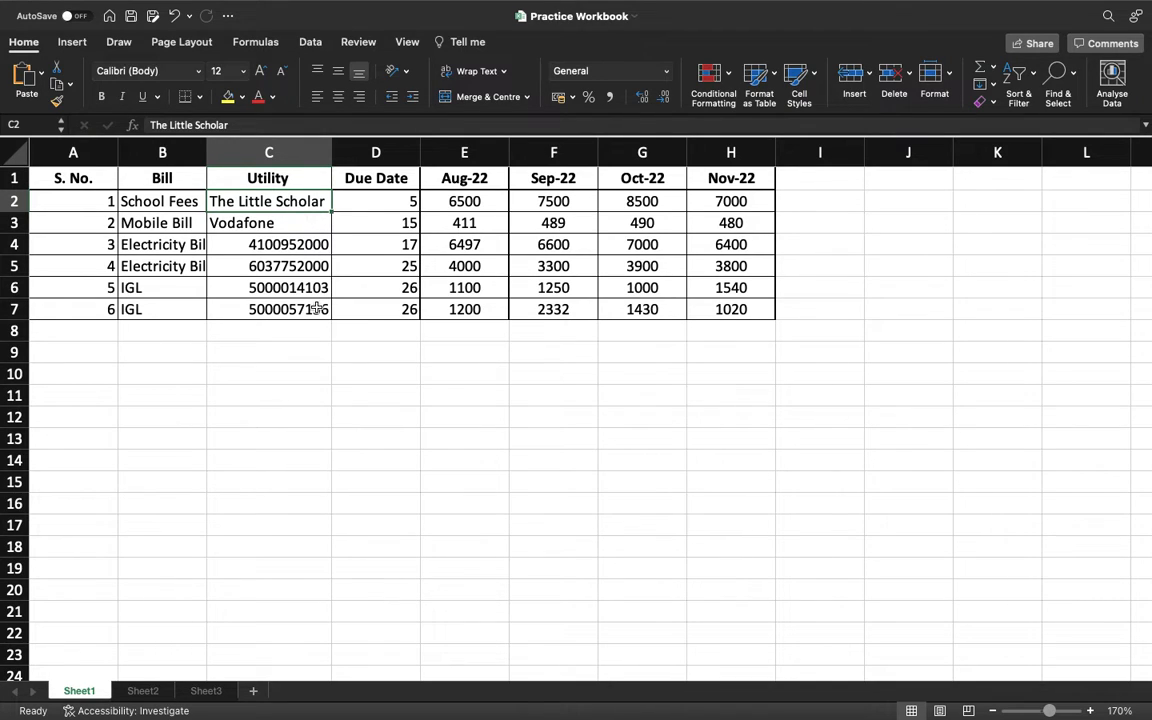
{"action": "left_click", "coordinate": [298, 252]}
{"action": "key", "text": "Up"}
{"action": "key", "text": "Up"}
{"action": "key", "text": "Down"}
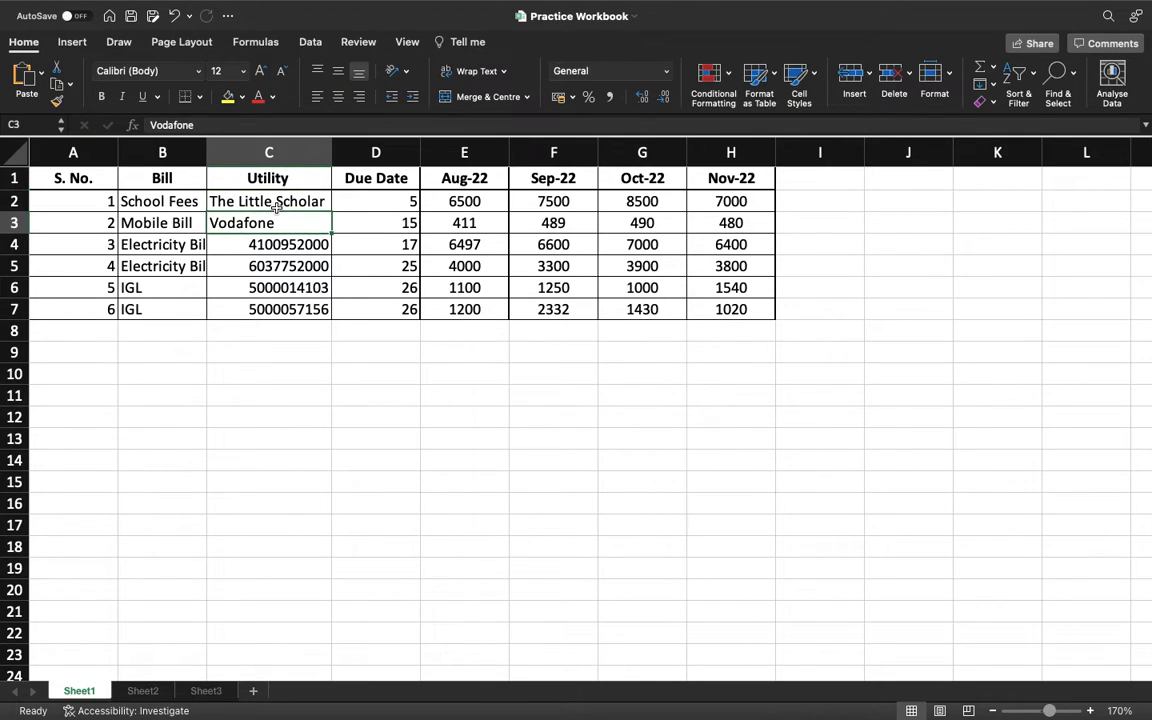
{"action": "key", "text": "Down"}
{"action": "key", "text": "Down"}
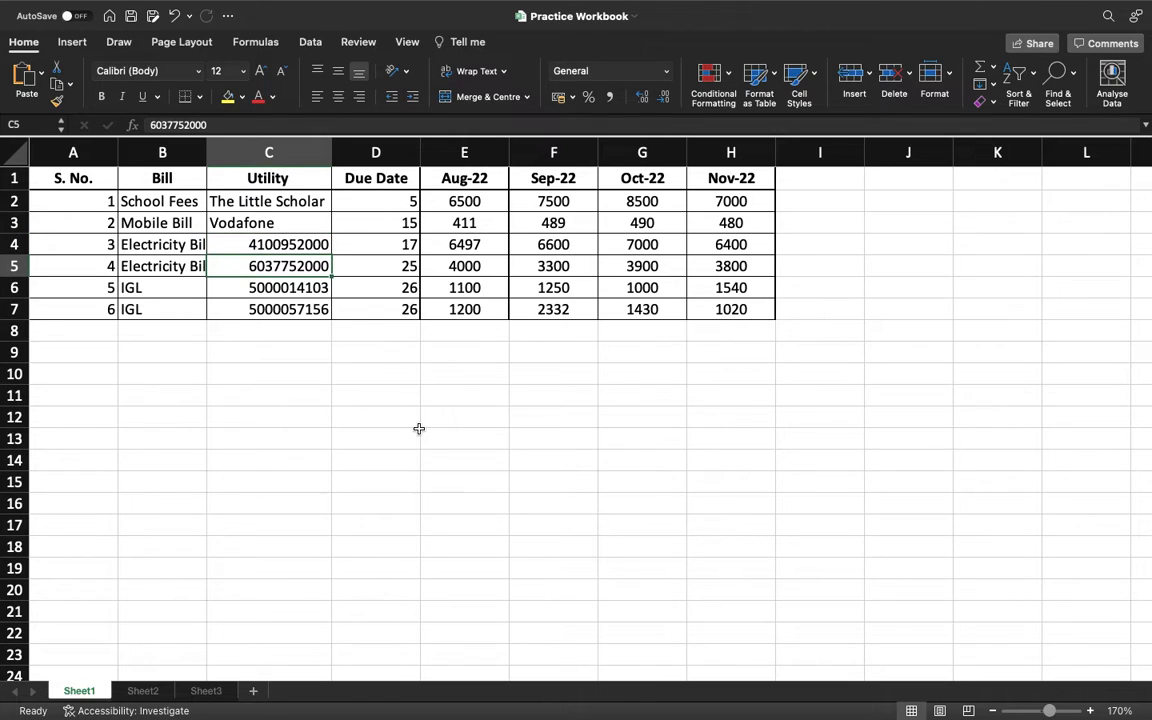
Step: Enter the heading "4 Types of Data" in cell D9, below the bills table
{"action": "left_click", "coordinate": [408, 359]}
{"action": "type", "text": "4 Types of Data"}
{"action": "key", "text": "Return"}
Step: Add the first list item in row 10, with 1 in column C and "Text/Character" in column D
{"action": "key", "text": "Left"}
{"action": "type", "text": "1"}
{"action": "key", "text": "Tab"}
{"action": "type", "text": "Data"}
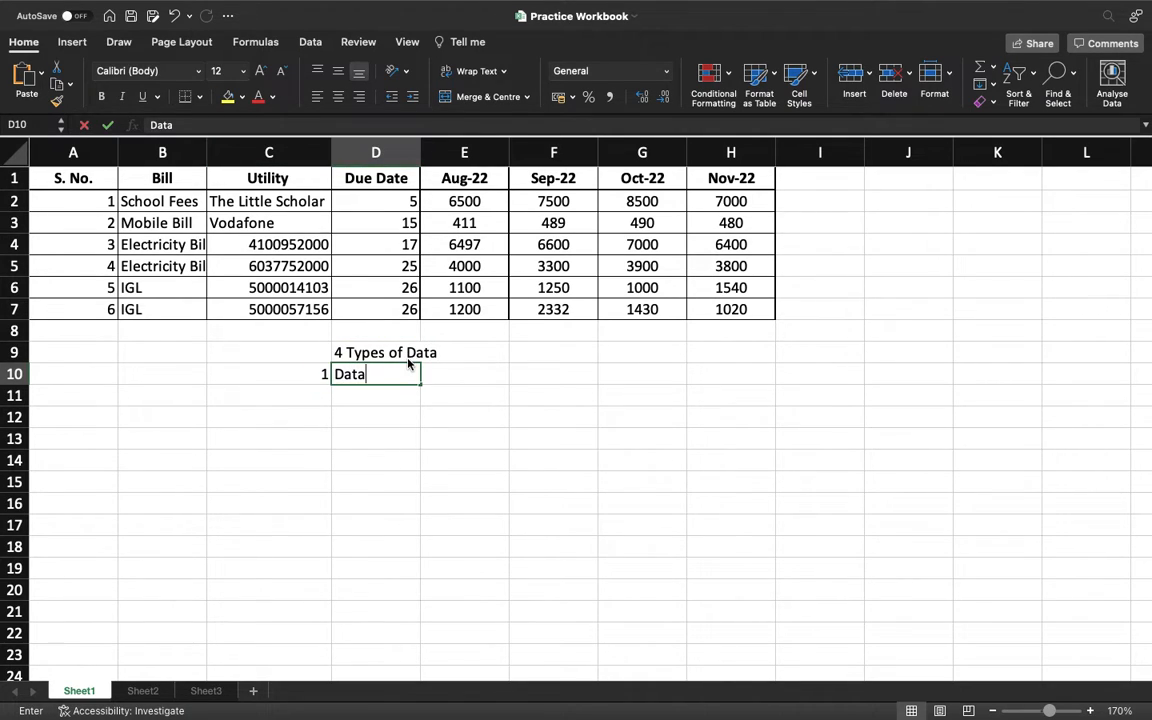
{"action": "key", "text": "BackSpace"}
{"action": "key", "text": "BackSpace"}
{"action": "key", "text": "BackSpace"}
{"action": "key", "text": "BackSpace"}
{"action": "type", "text": "Text/Character"}
{"action": "key", "text": "Return"}
Step: Add the second list item in row 11, with 2 in column C and "Numeric" in column D
{"action": "key", "text": "Left"}
{"action": "type", "text": "2"}
{"action": "key", "text": "Tab"}
{"action": "type", "text": "Numeric"}
{"action": "key", "text": "Return"}
Step: Add the third list item in row 12, with 3 in column C and "Boolean" in column D
{"action": "key", "text": "Left"}
{"action": "type", "text": "3"}
{"action": "key", "text": "Tab"}
{"action": "type", "text": "Boolean"}
{"action": "key", "text": "Tab"}
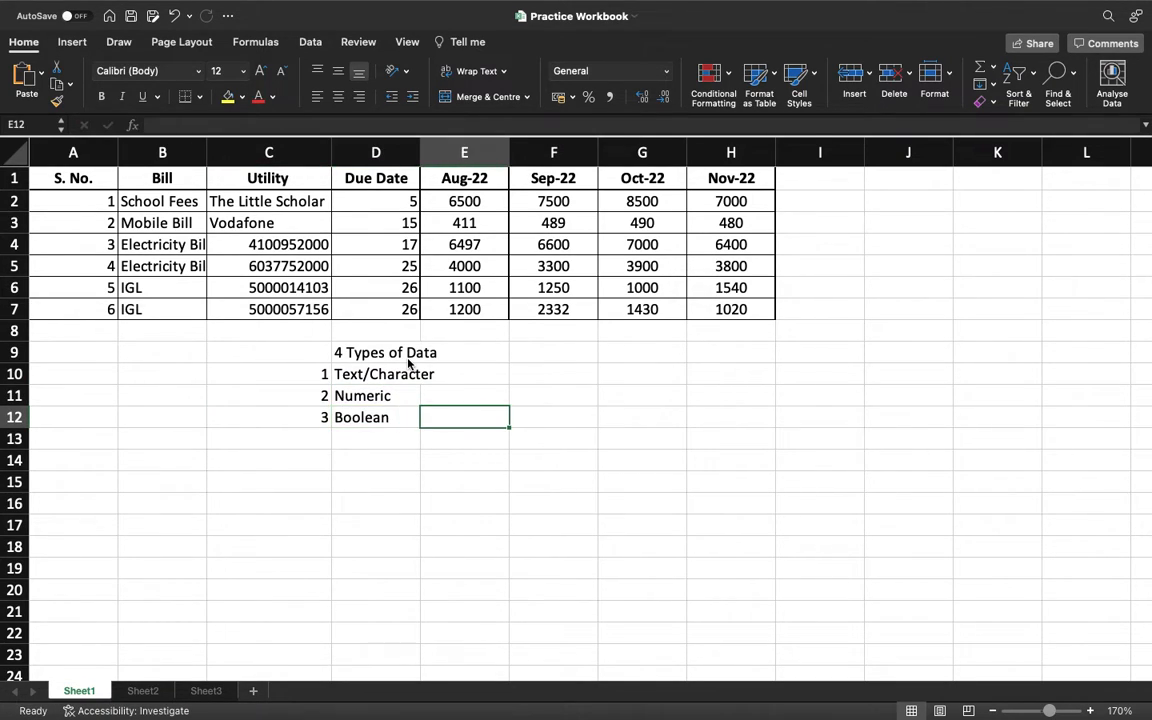
Step: Enter the Boolean examples True in E12 and False in F12
{"action": "type", "text": "True"}
{"action": "key", "text": "Tab"}
{"action": "type", "text": "False"}
{"action": "key", "text": "Return"}
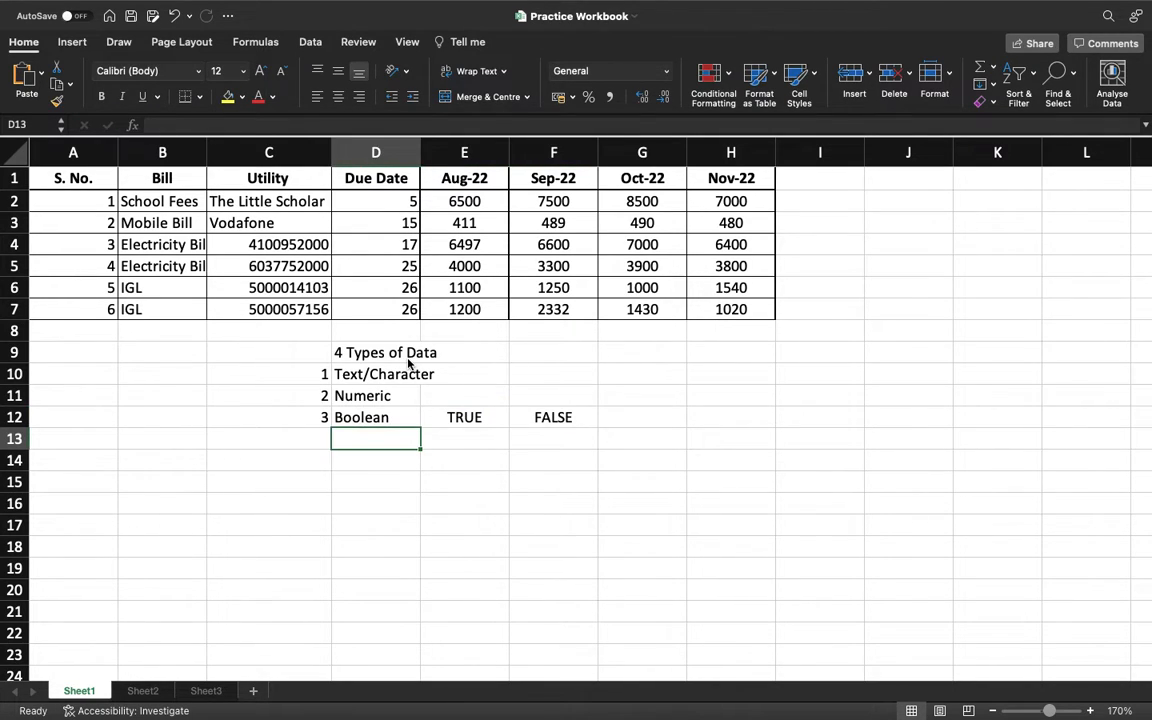
Step: Add the fourth list item in row 13, with 4 in column C, "Error" in column D and "8 Types of Error" in column E
{"action": "key", "text": "Left"}
{"action": "type", "text": "4"}
{"action": "key", "text": "Tab"}
{"action": "type", "text": "Error"}
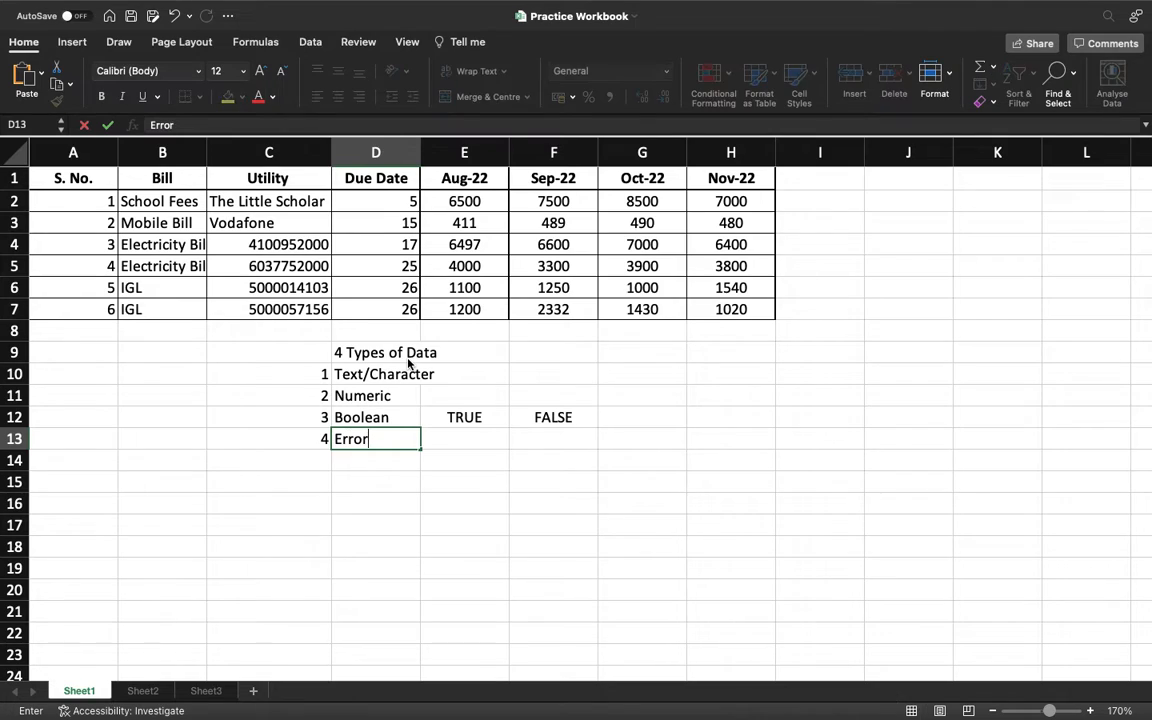
{"action": "key", "text": "Tab"}
{"action": "type", "text": "8 Typ"}
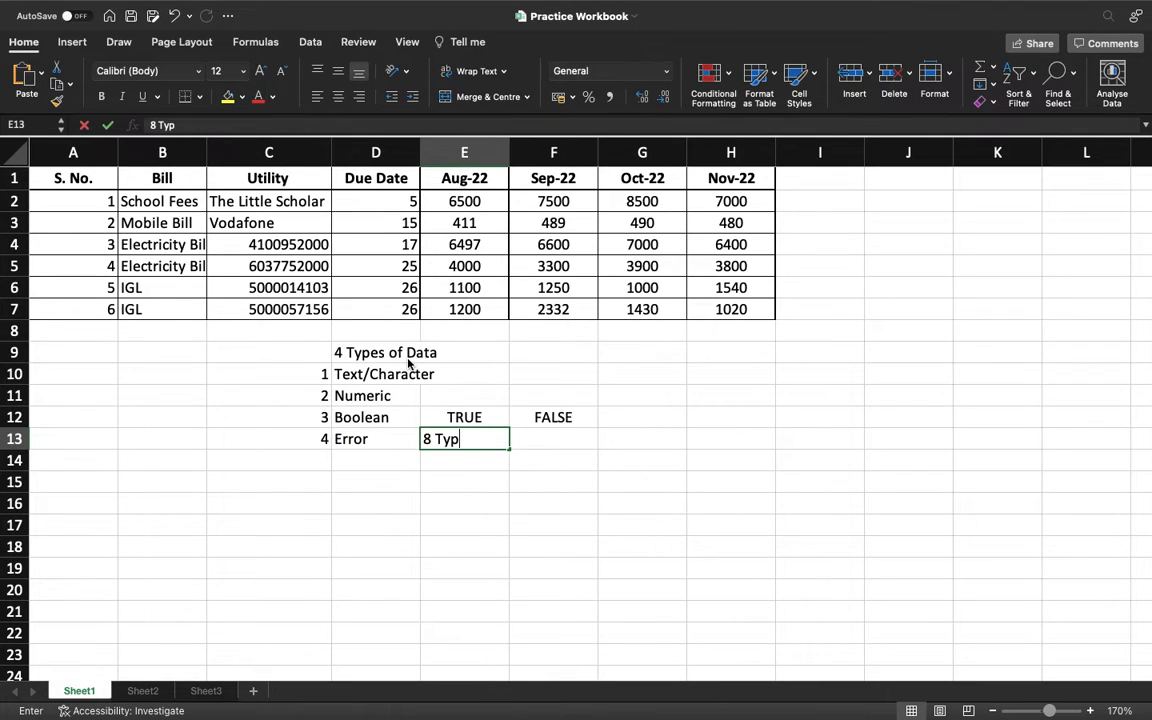
{"action": "type", "text": "es of Error"}
{"action": "key", "text": "Tab"}
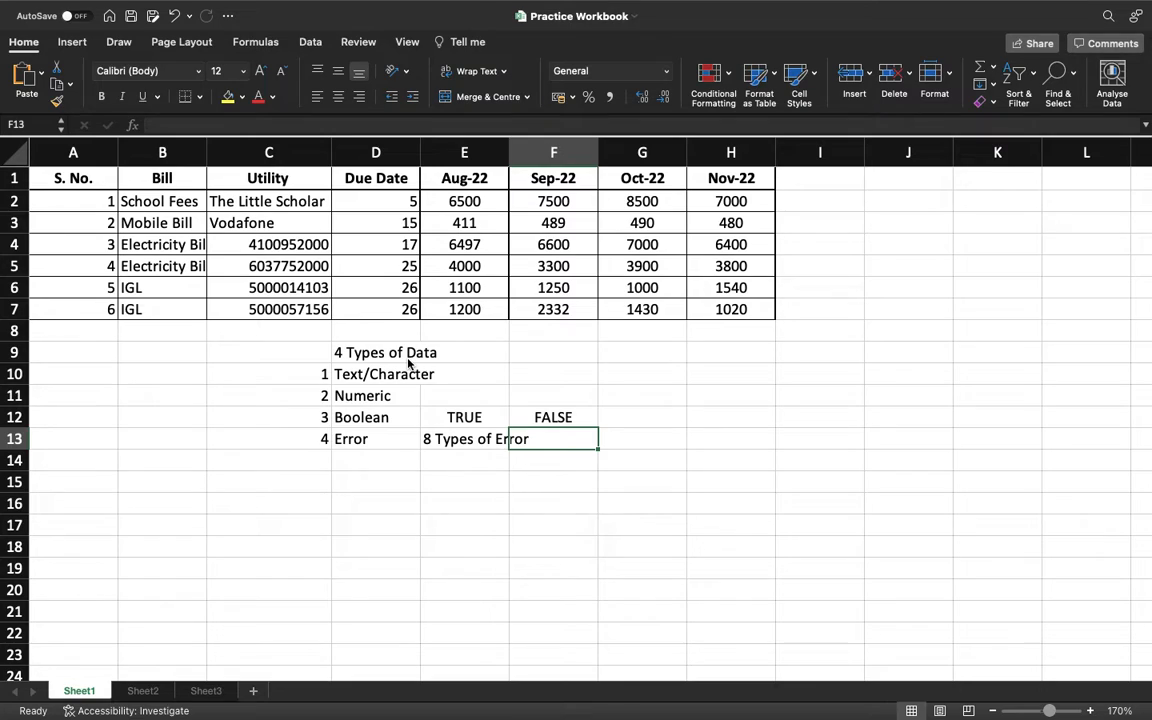
Step: Enter the error examples #NAME, #REF and #DIV in cells F13, G13 and H13
{"action": "type", "text": "#NAME"}
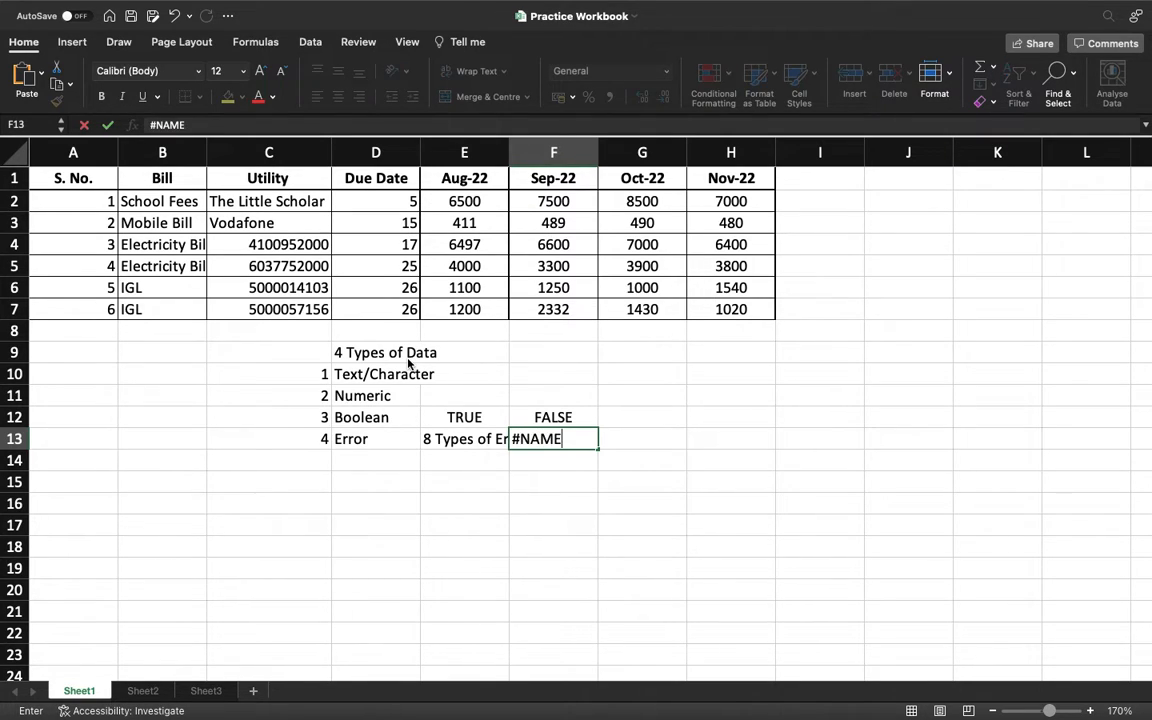
{"action": "key", "text": "Tab"}
{"action": "type", "text": "#REF"}
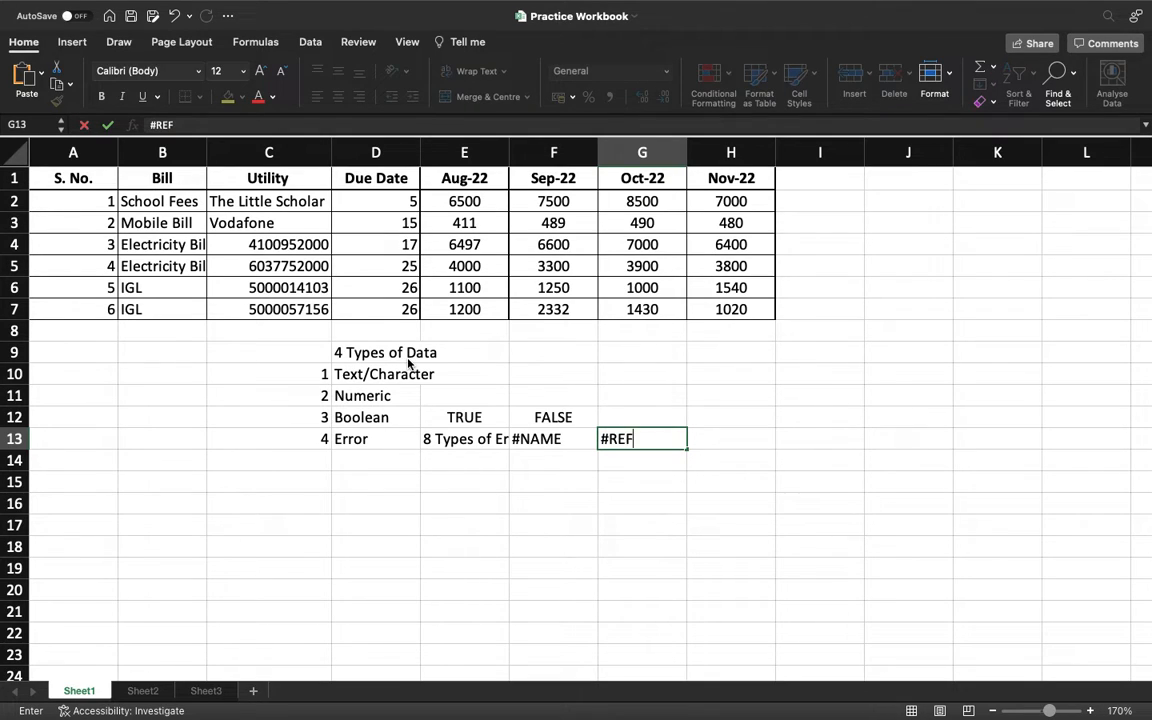
{"action": "key", "text": "Tab"}
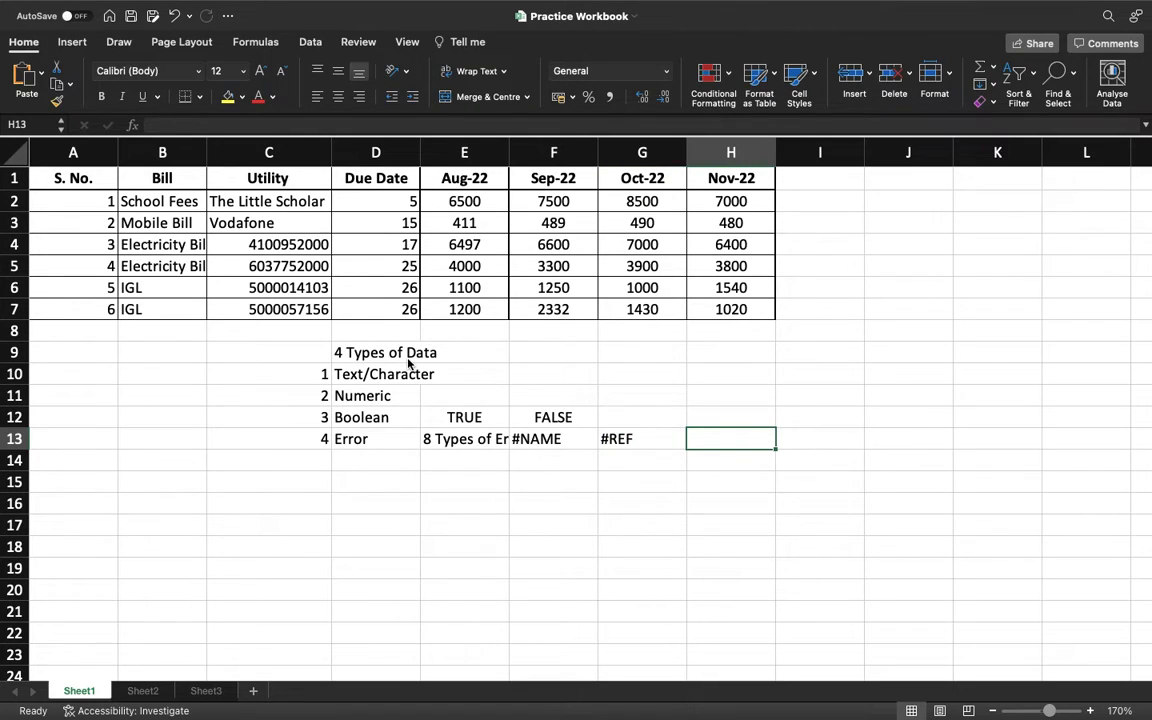
{"action": "type", "text": "#DIV"}
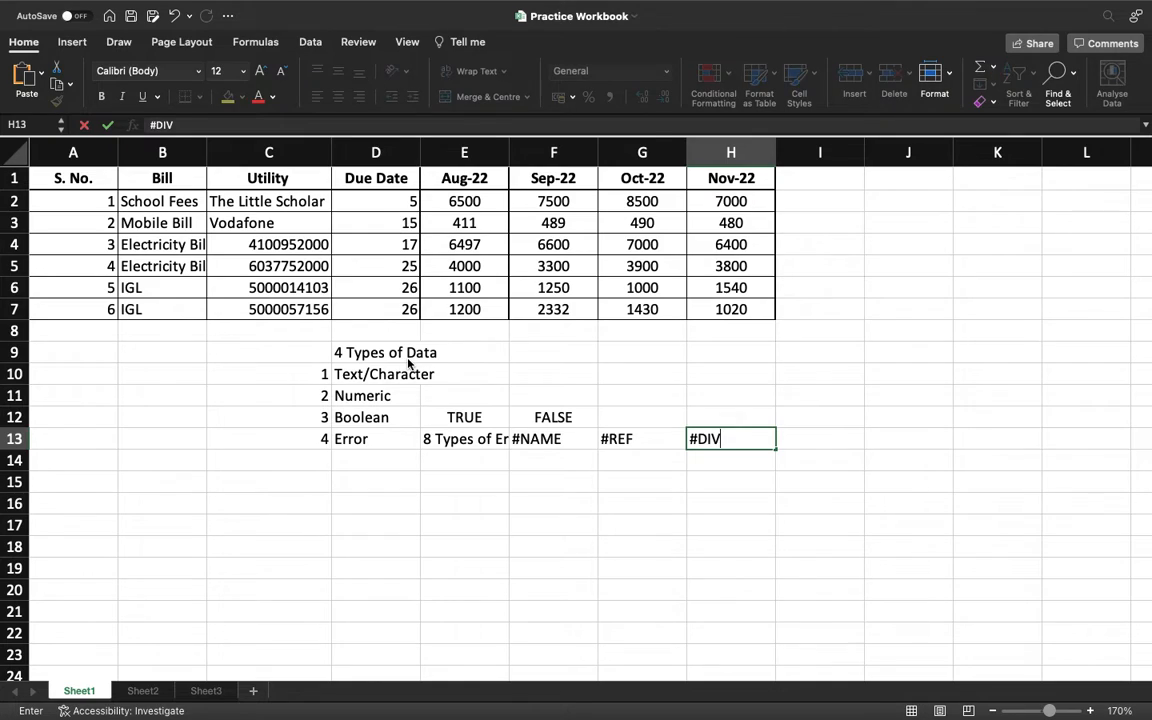
{"action": "key", "text": "Return"}
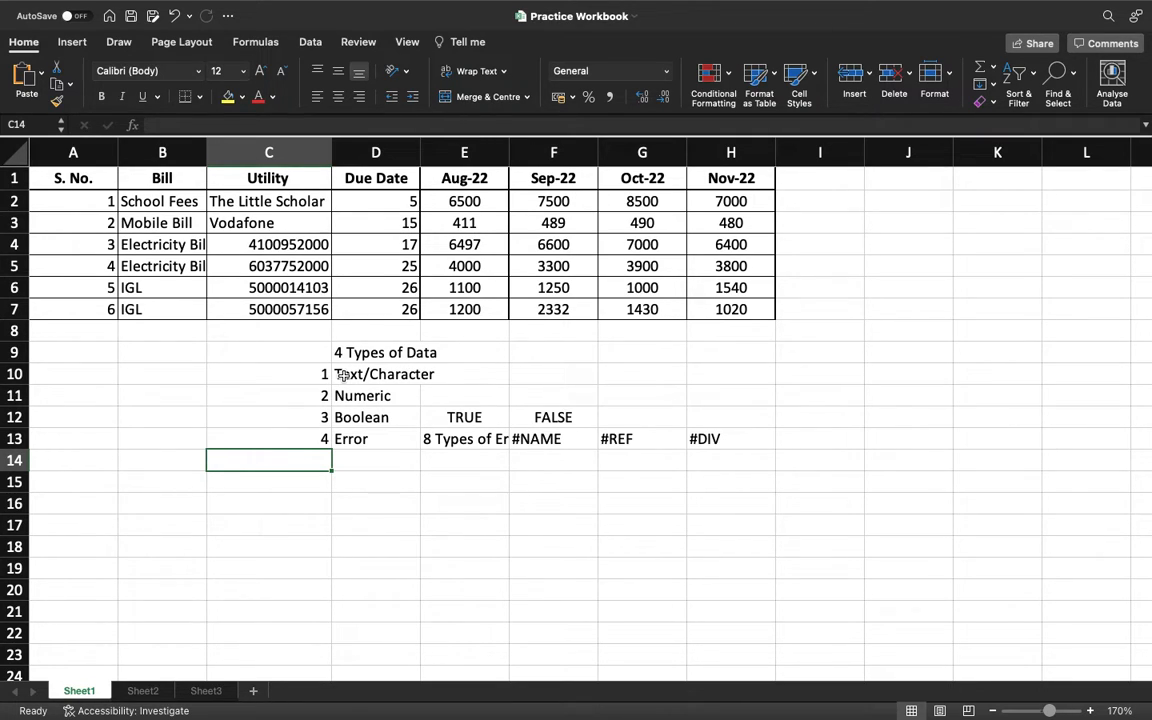
Step: Try centre and right alignment on the Vodafone cell C3, and set it back to left alignment
{"action": "left_click", "coordinate": [288, 221]}
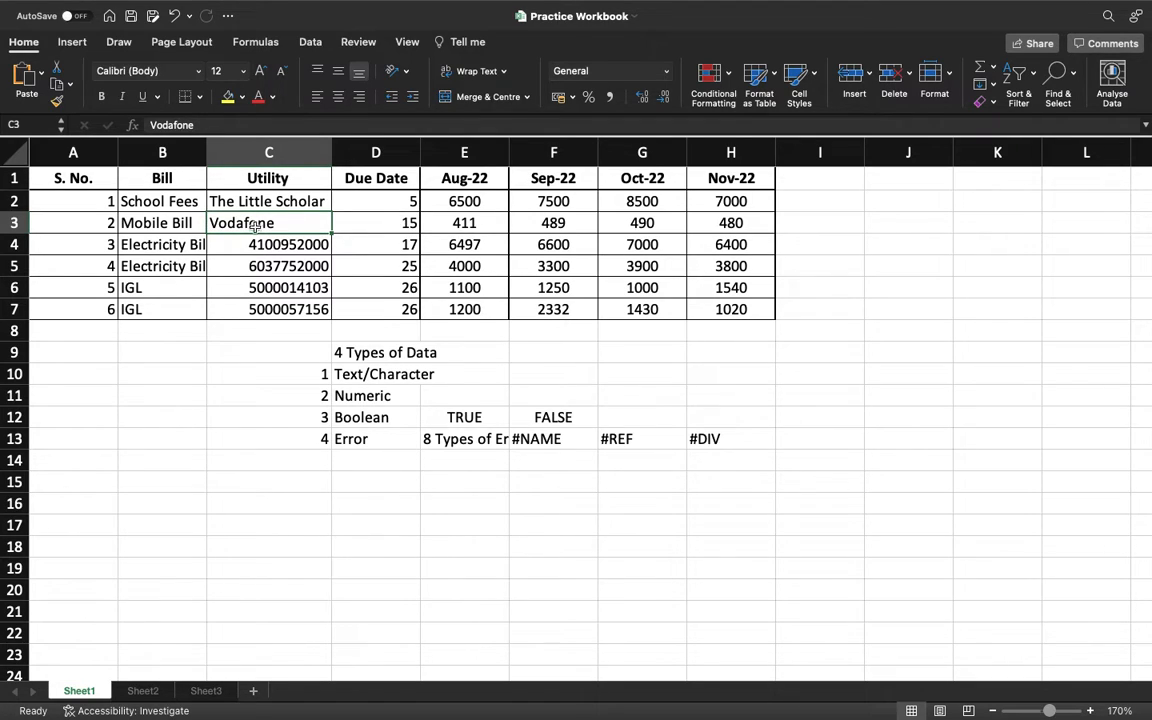
{"action": "left_click", "coordinate": [336, 100]}
{"action": "left_click", "coordinate": [358, 98]}
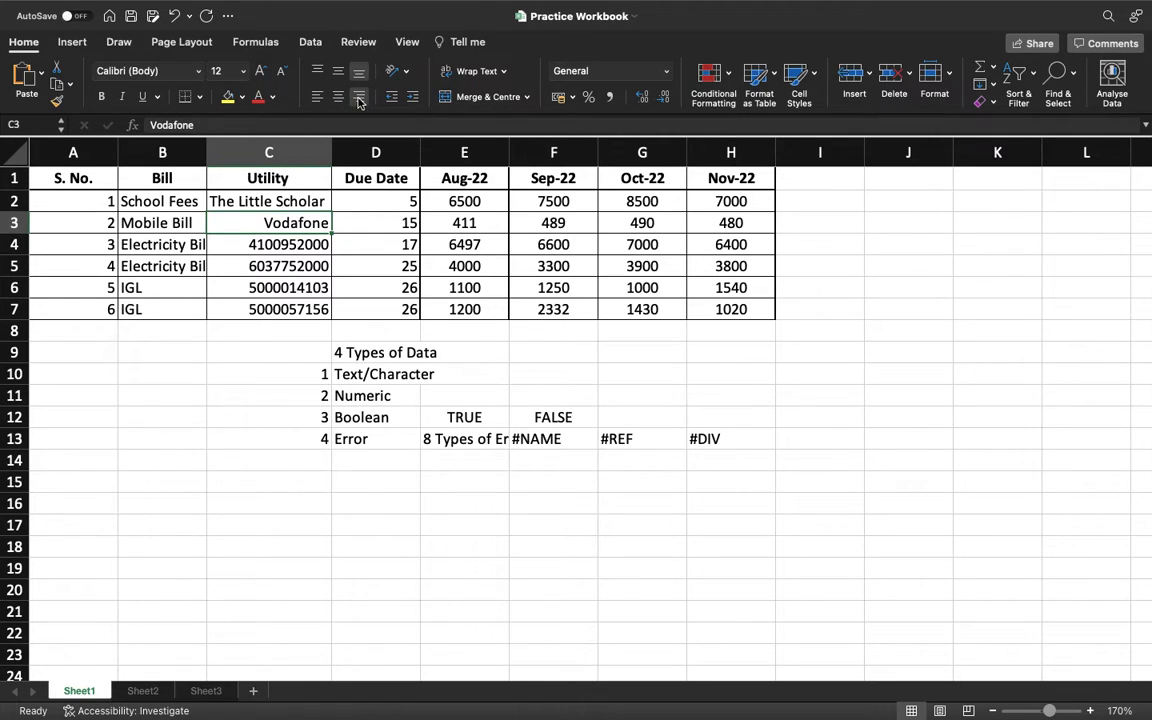
{"action": "left_click", "coordinate": [318, 98]}
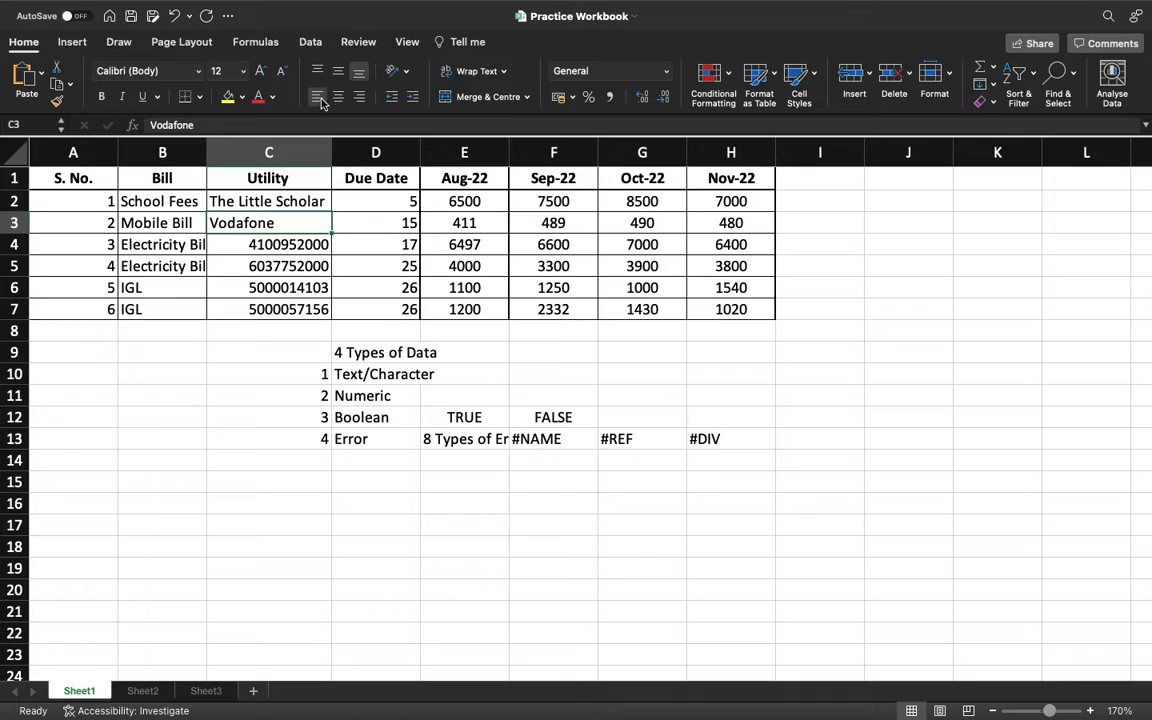
{"action": "left_click", "coordinate": [297, 244]}
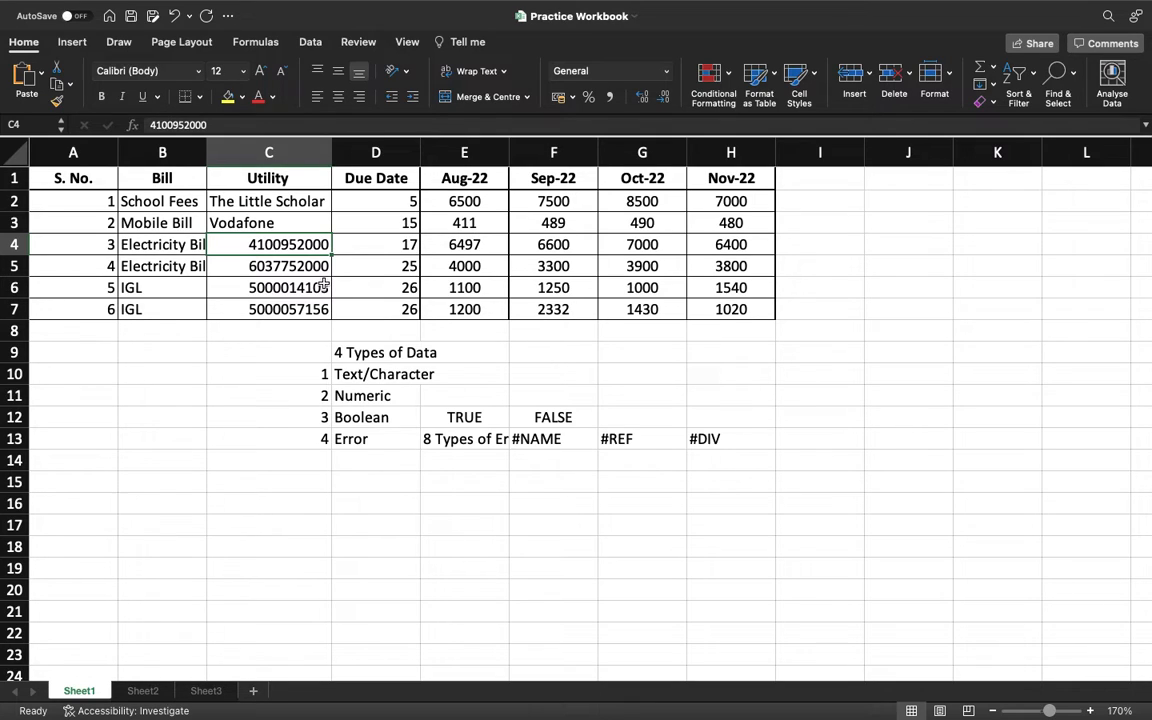
{"action": "left_click", "coordinate": [381, 418]}
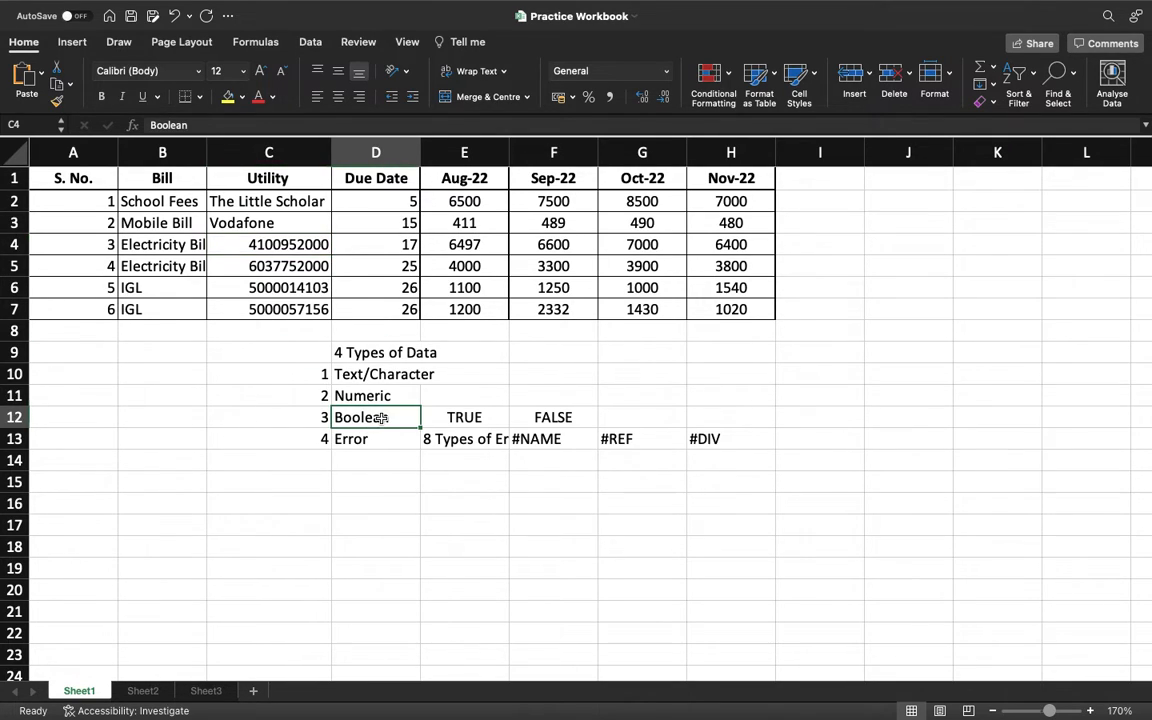
{"action": "left_click", "coordinate": [545, 418]}
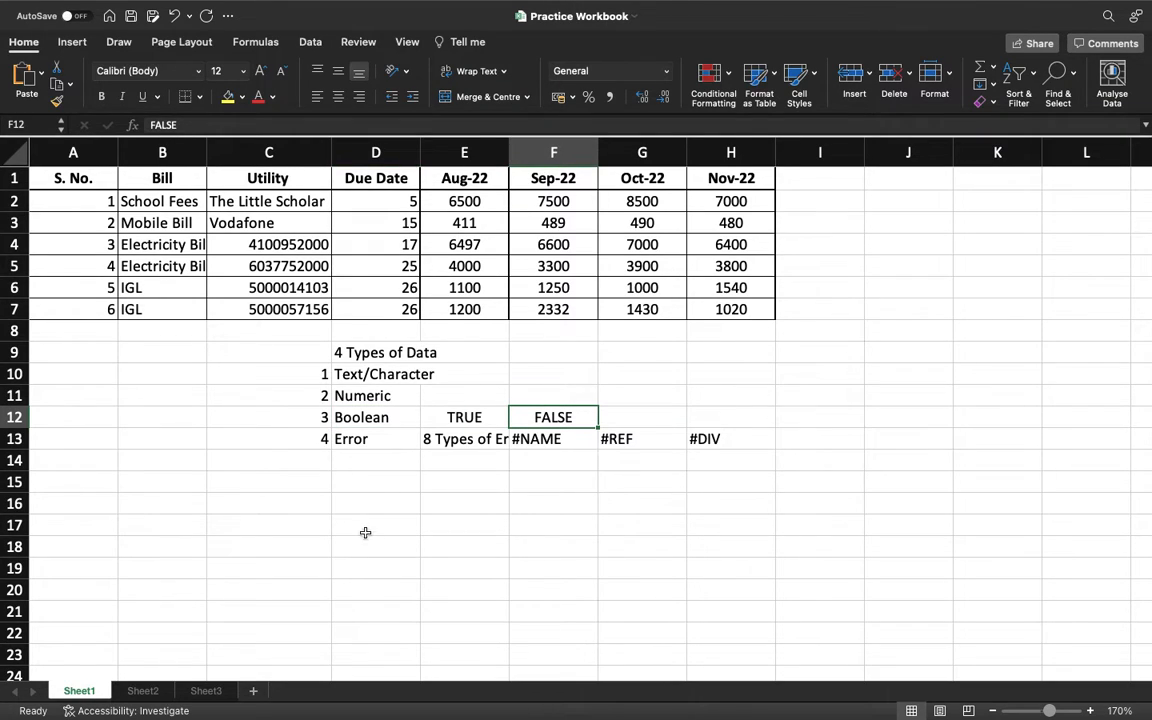
Step: Enter the comparison formulas =23<78 in D16 and =23>78 in D17
{"action": "left_click", "coordinate": [398, 504]}
{"action": "type", "text": "="}
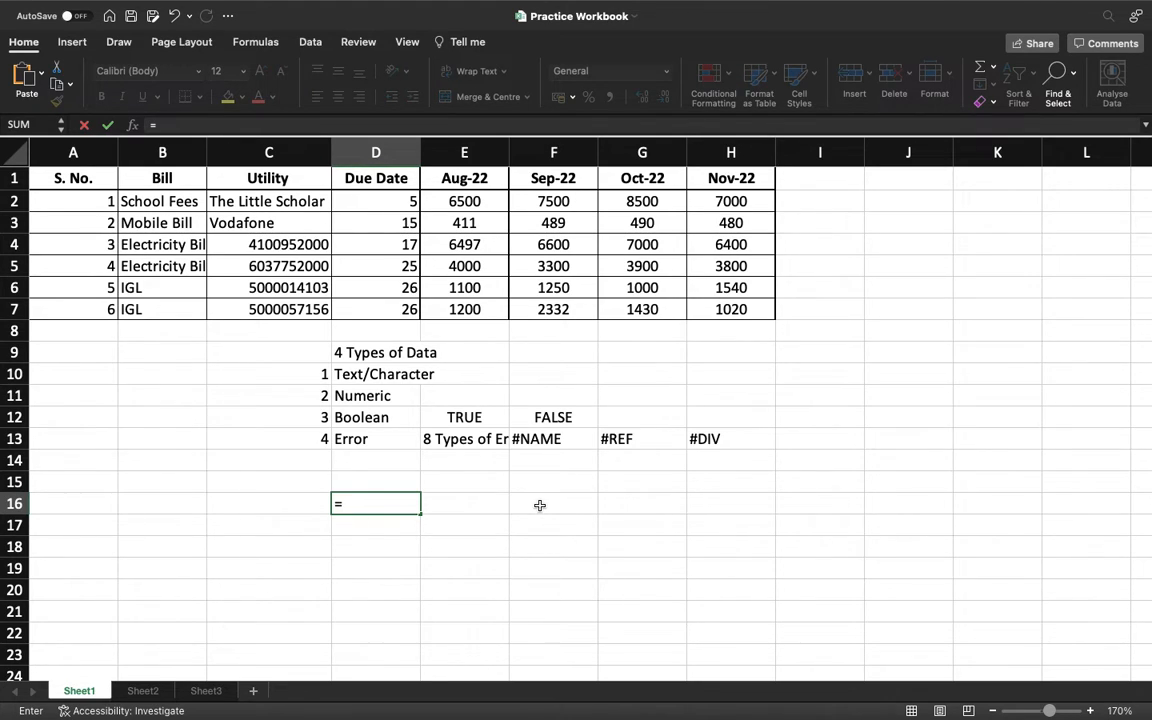
{"action": "type", "text": "23<78"}
{"action": "key", "text": "Return"}
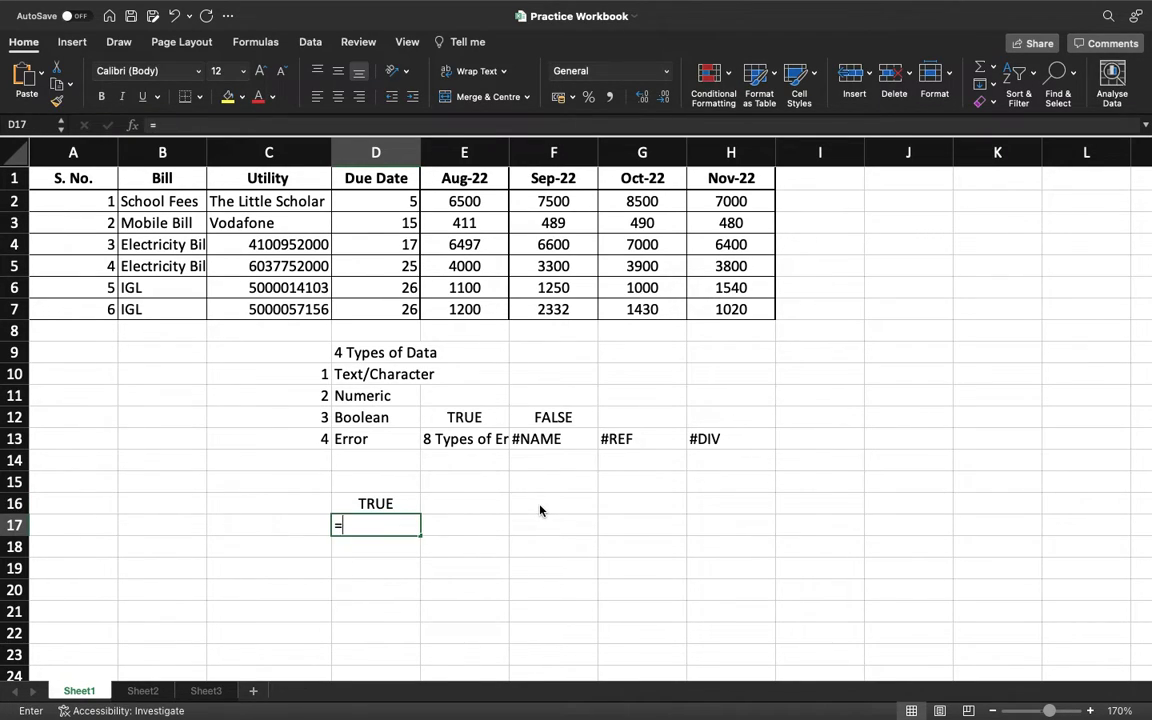
{"action": "type", "text": "="}
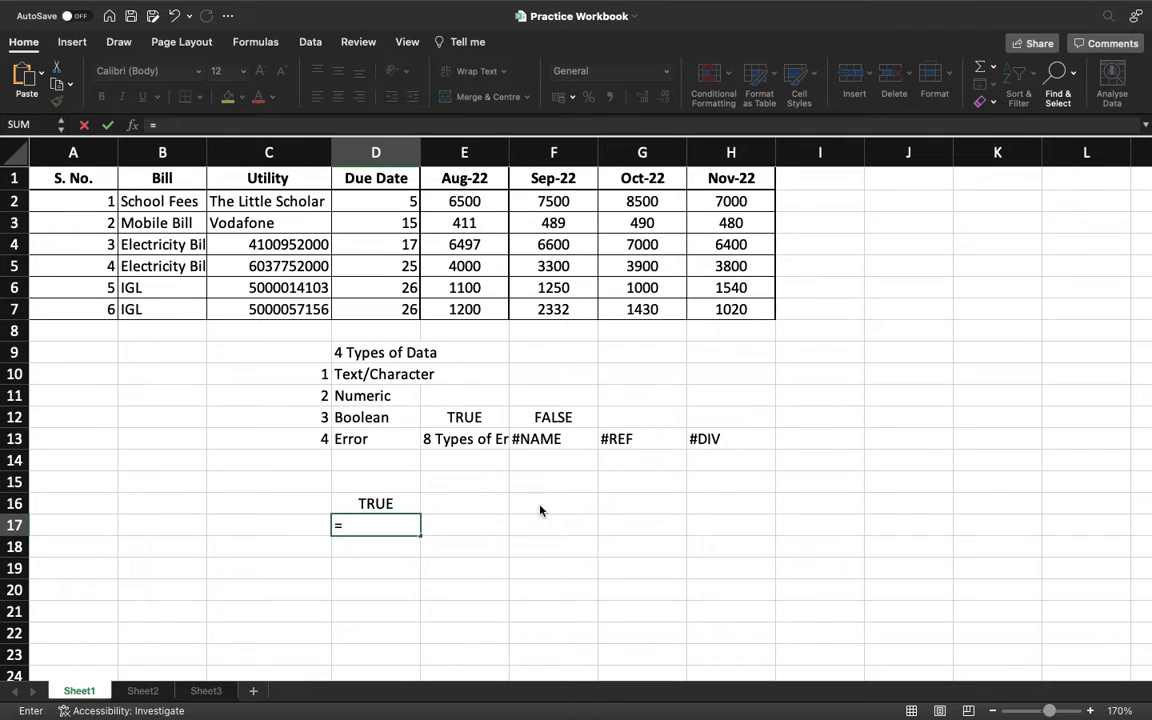
{"action": "type", "text": "23>78"}
{"action": "key", "text": "Return"}
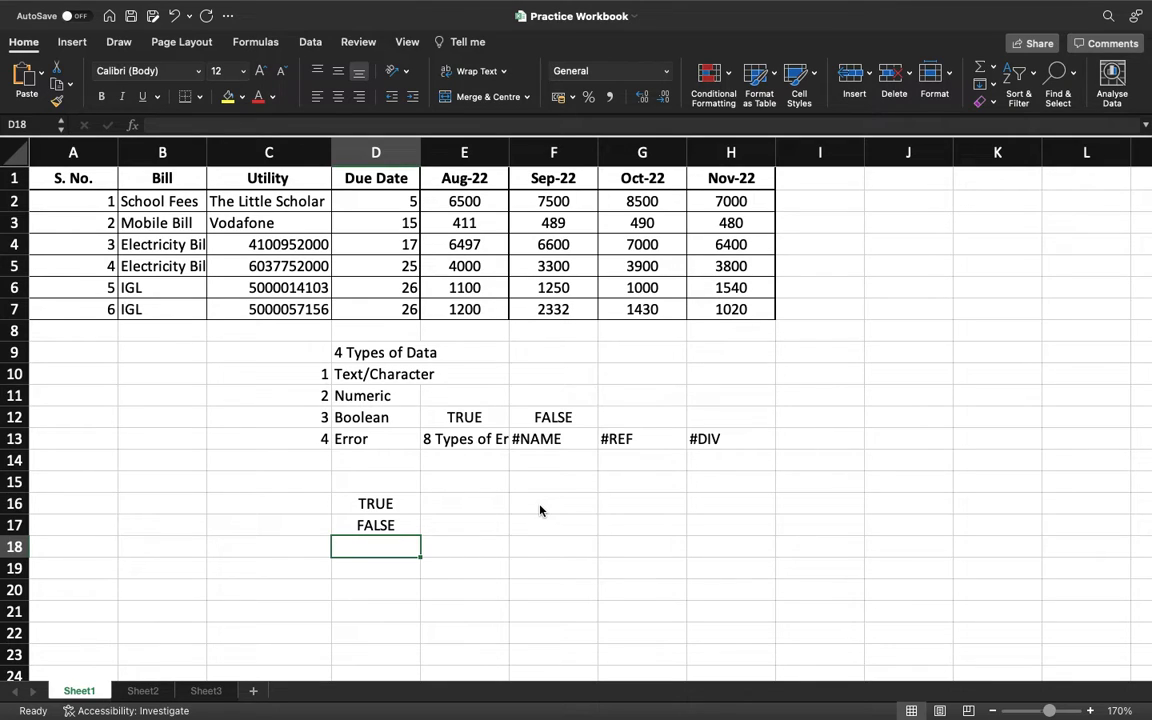
{"action": "key", "text": "Up"}
{"action": "key", "text": "Up"}
{"action": "key", "text": "Up"}
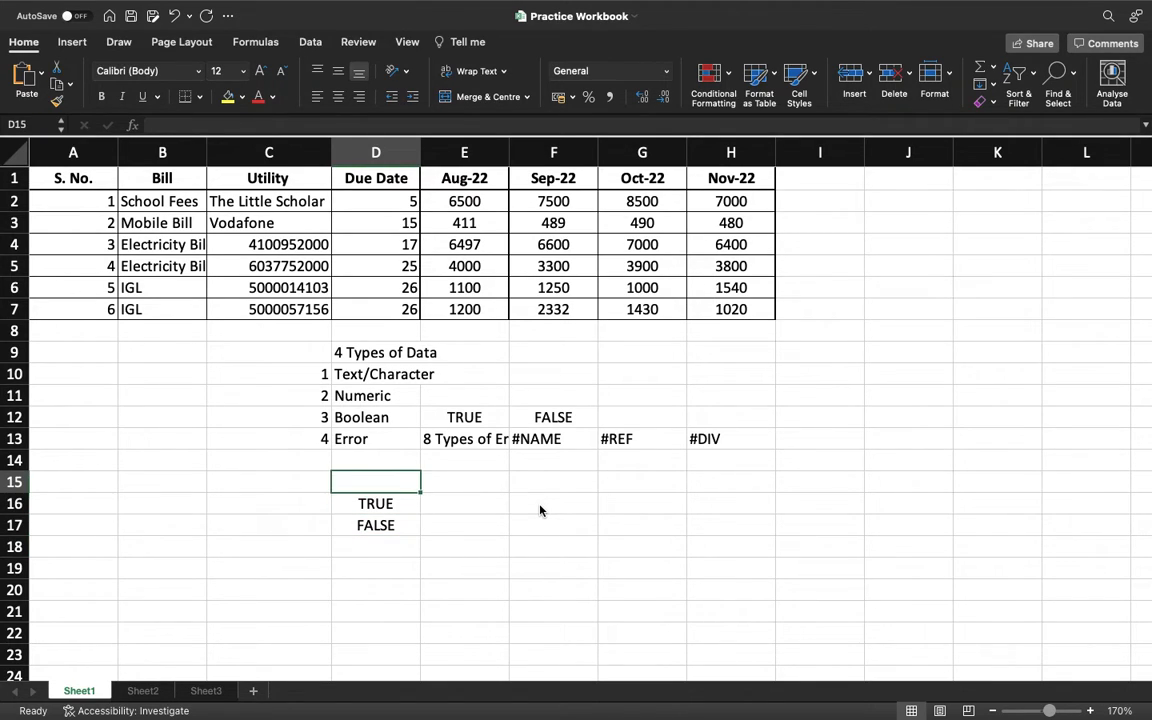
{"action": "key", "text": "Down"}
{"action": "key", "text": "shift+Down"}
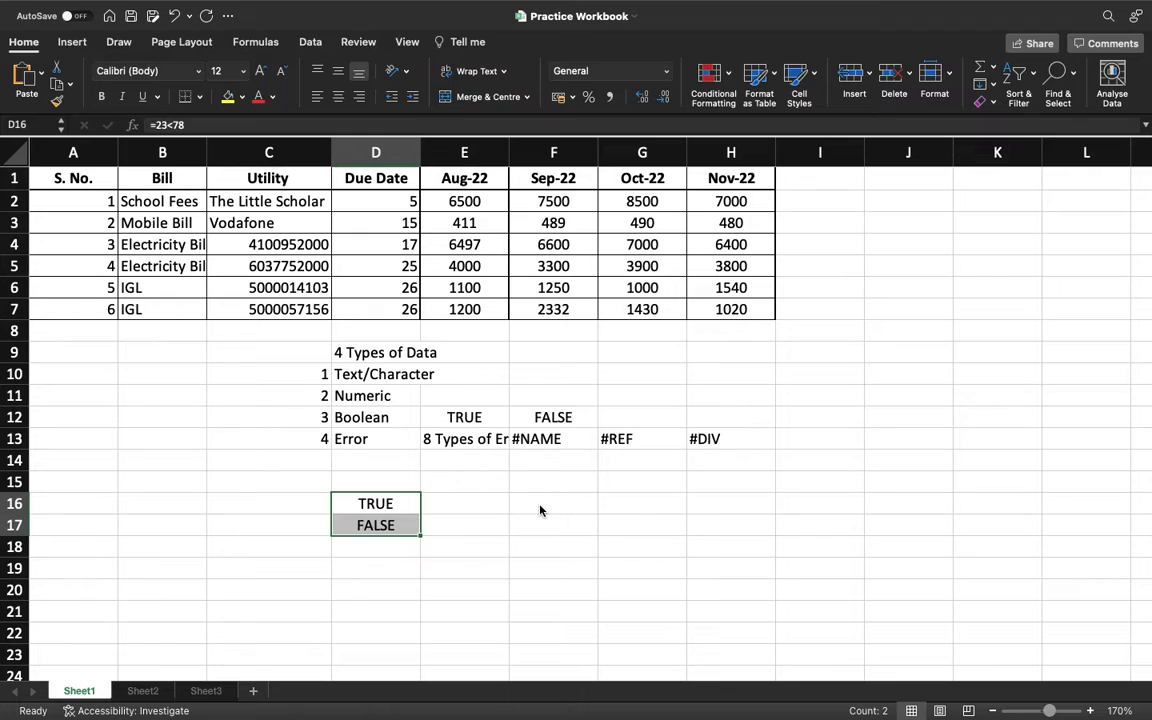
{"action": "left_click", "coordinate": [620, 422]}
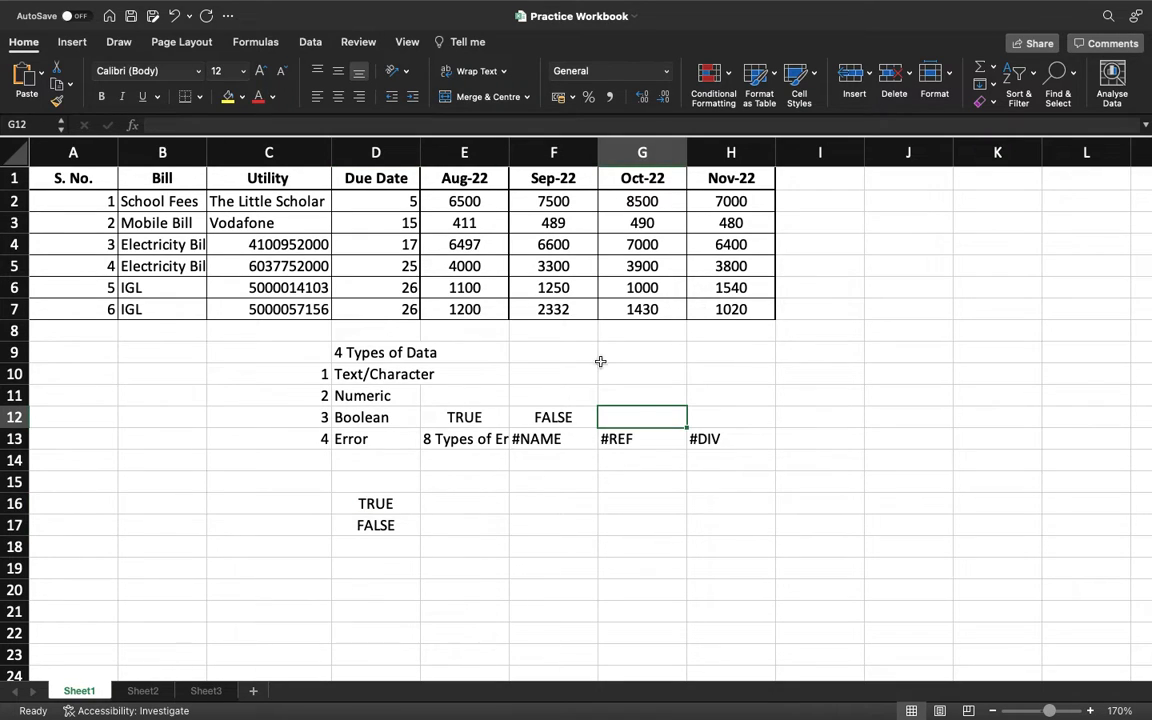
Step: Delete the contents of the data types list and formulas in C9:H17, and undo the deletion
{"action": "left_click_drag", "start_coordinate": [310, 351], "coordinate": [733, 517]}
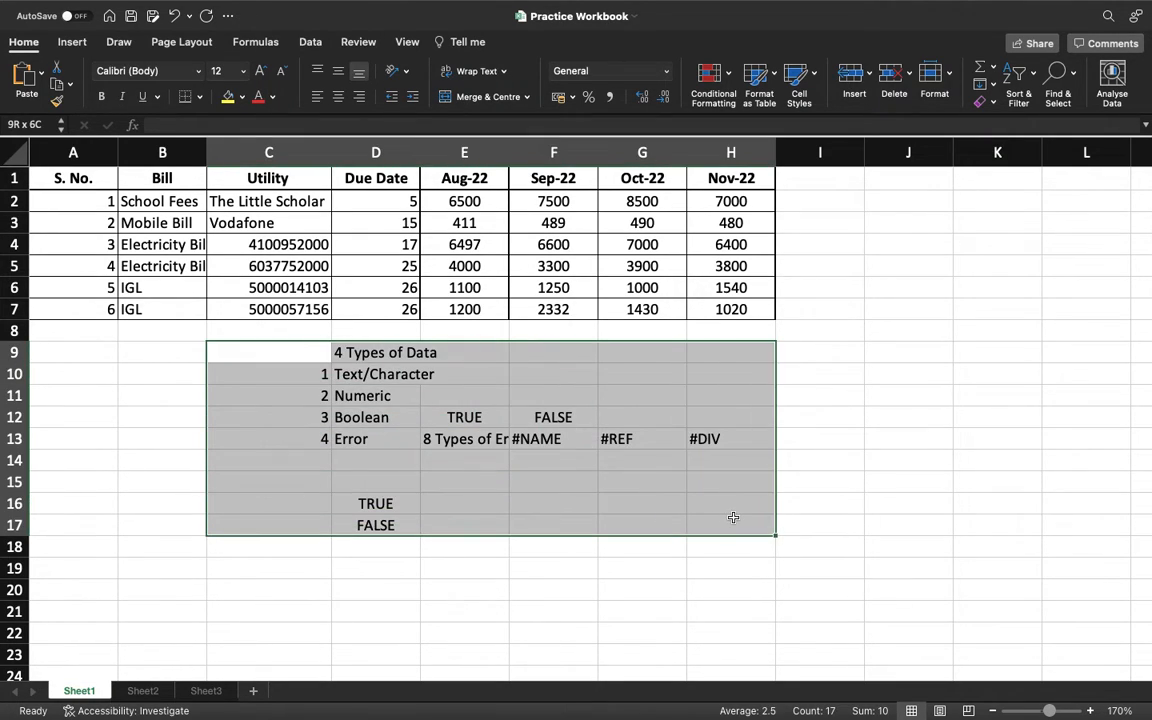
{"action": "key", "text": "Delete"}
{"action": "left_click", "coordinate": [524, 402]}
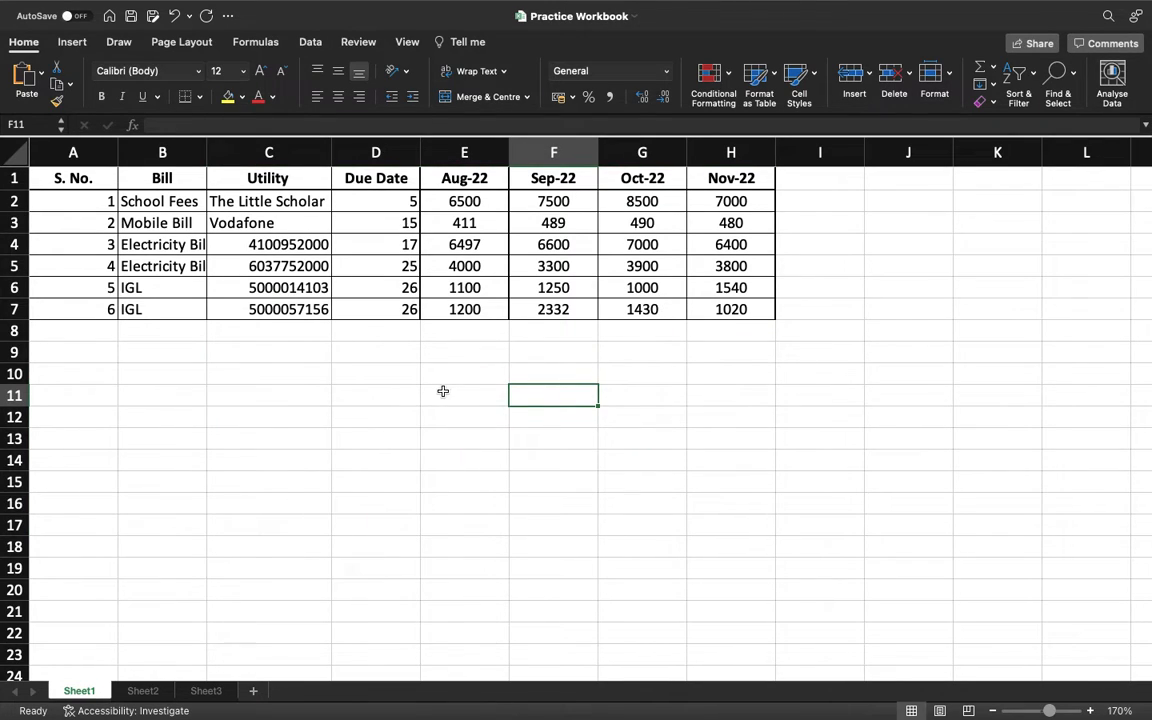
{"action": "key", "text": "super+z"}
{"action": "left_click", "coordinate": [380, 438]}
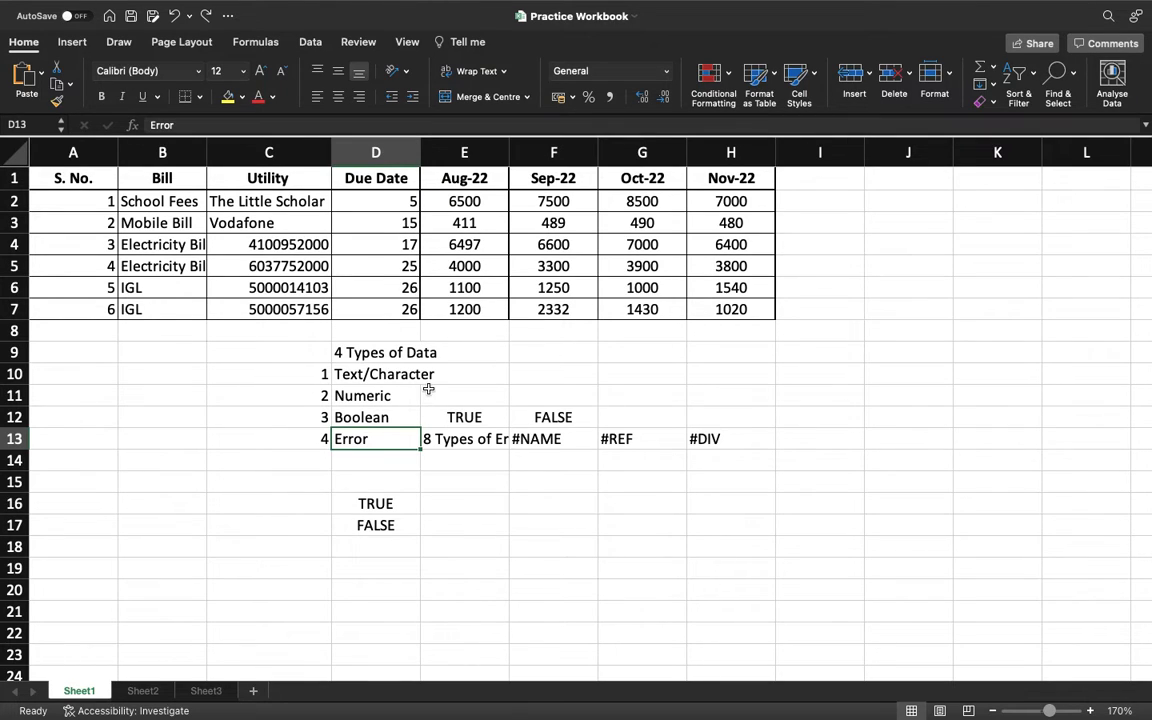
Step: Widen columns D and B to fit their contents, including "Text/Character" and "Electricity Bill"
{"action": "left_click_drag", "start_coordinate": [420, 150], "coordinate": [446, 373]}
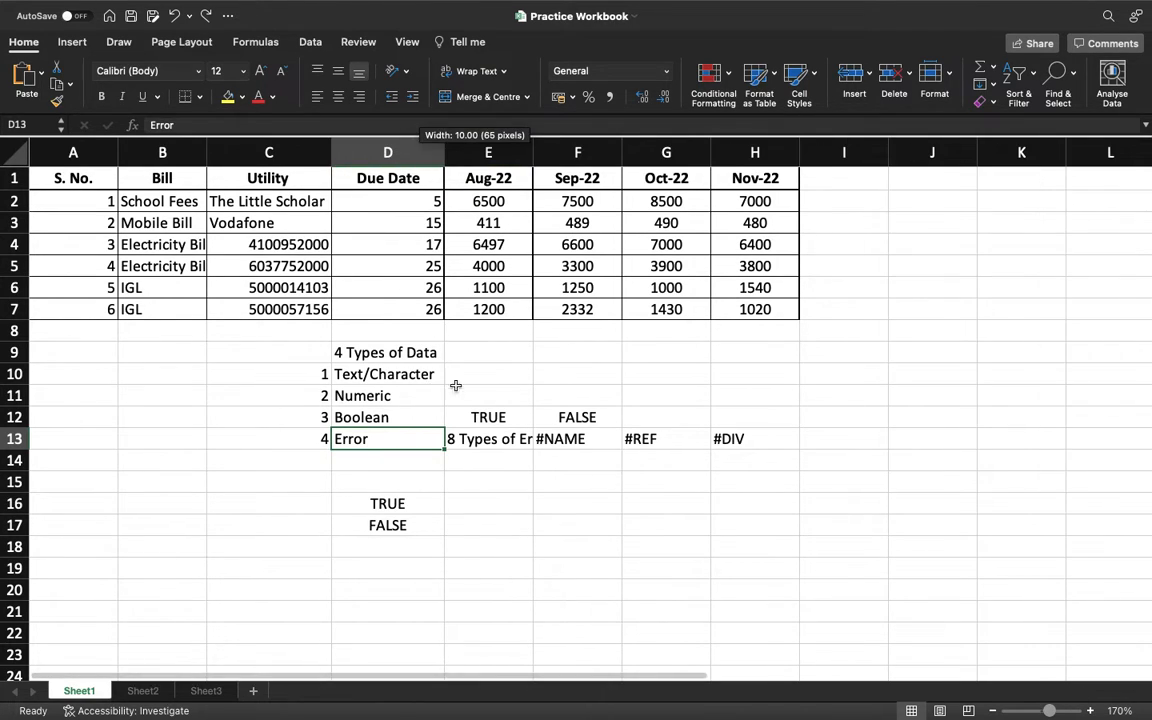
{"action": "left_click", "coordinate": [509, 452]}
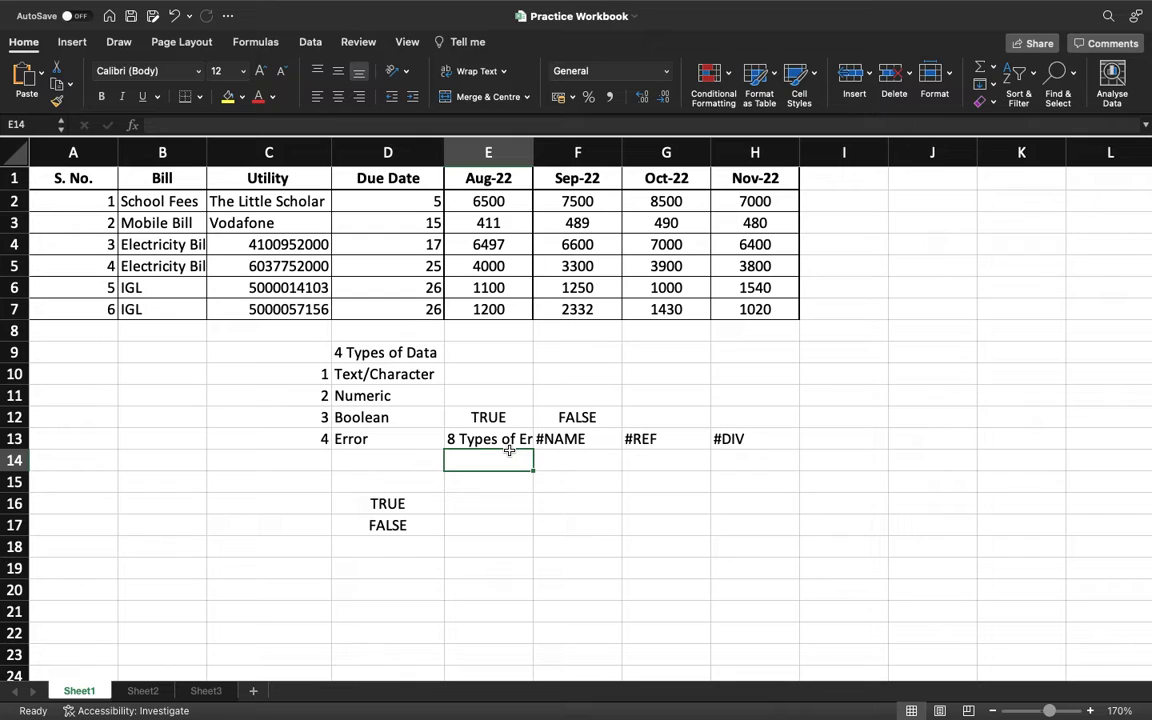
{"action": "left_click", "coordinate": [352, 262]}
{"action": "mouse_move", "coordinate": [105, 182]}
{"action": "left_mouse_down"}
{"action": "mouse_move", "coordinate": [540, 293]}
{"action": "mouse_move", "coordinate": [762, 313]}
{"action": "left_mouse_up"}
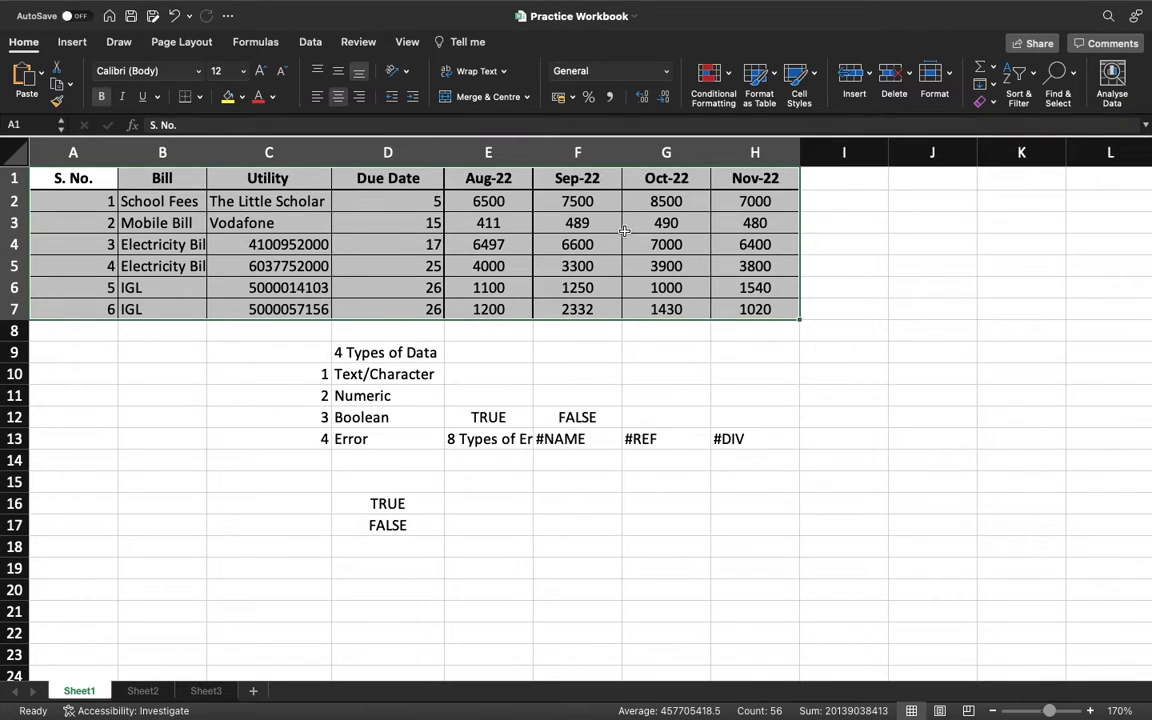
{"action": "left_click", "coordinate": [193, 216]}
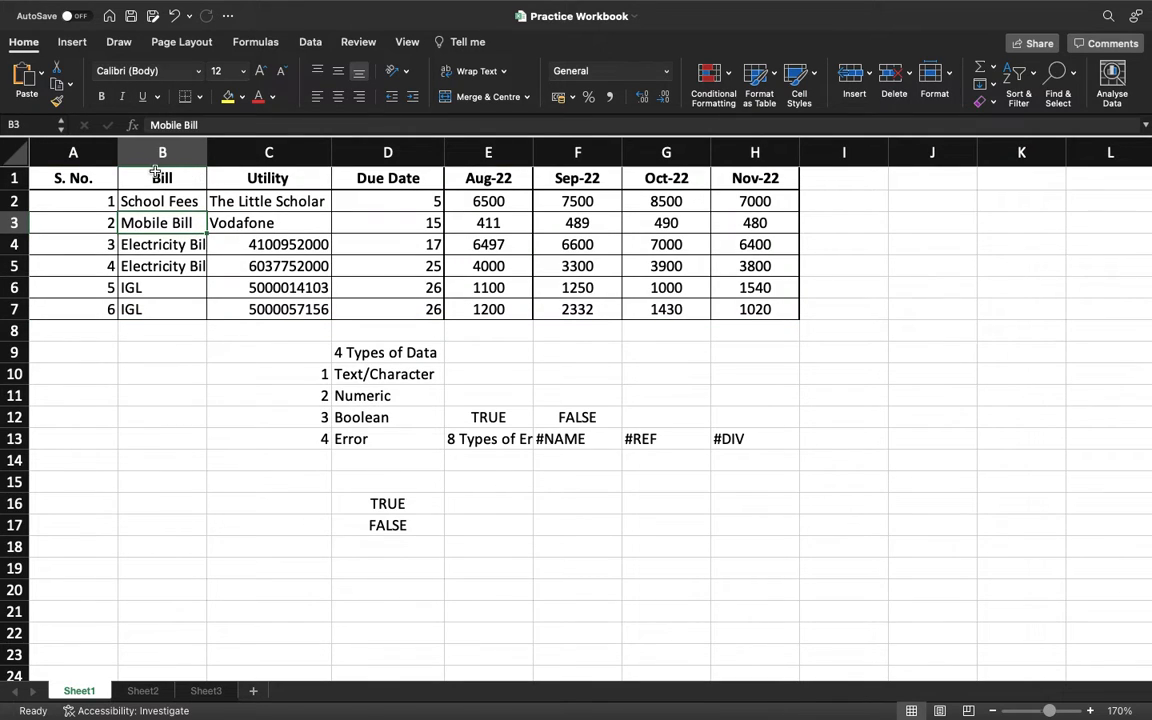
{"action": "double_click", "coordinate": [207, 152]}
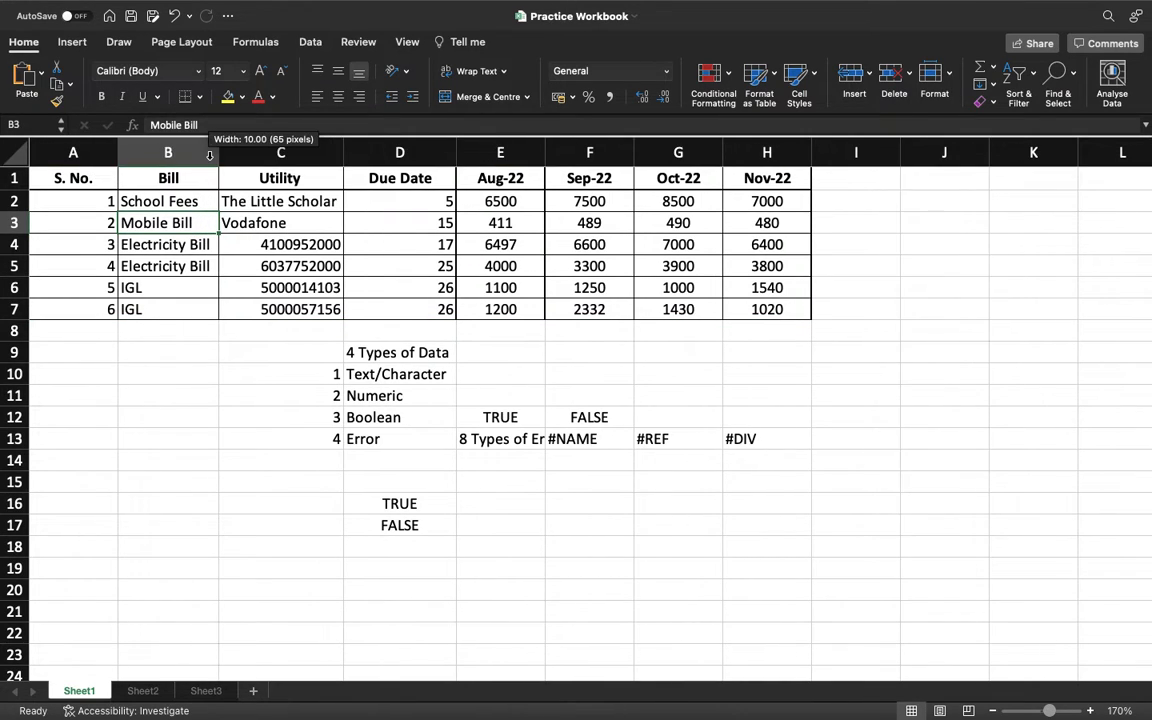
{"action": "left_click", "coordinate": [266, 287]}
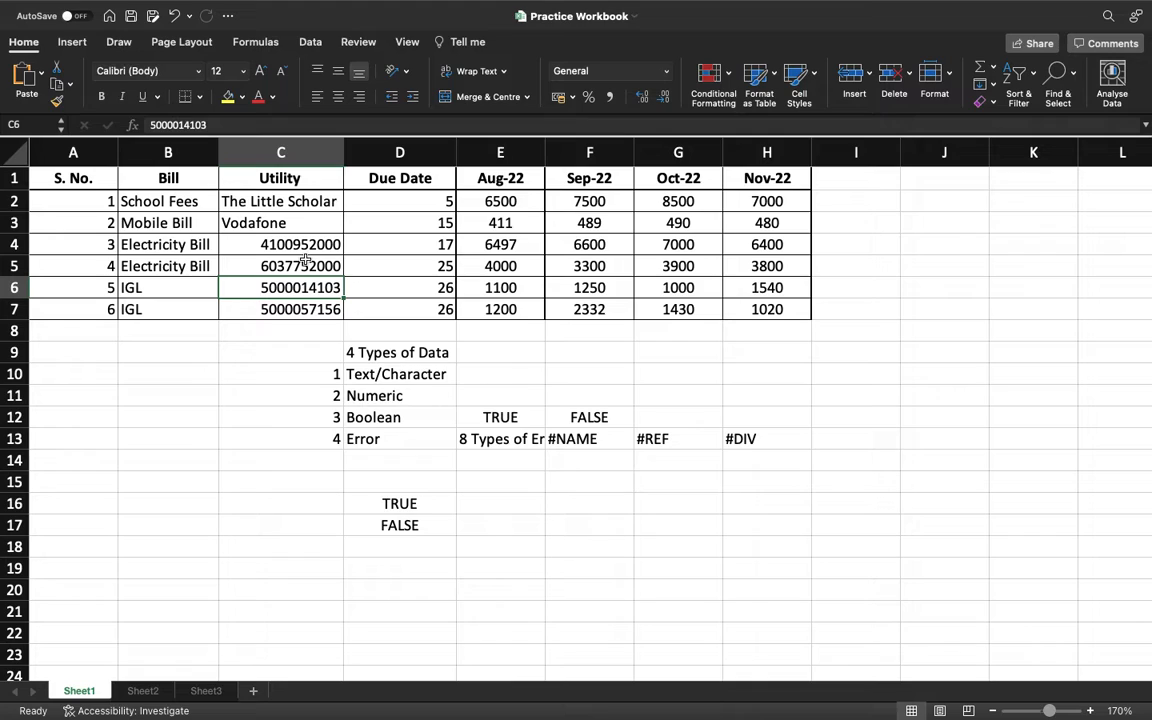
Step: Select the whole bills table A1:H7, clear all its contents and formatting with Clear All, and undo the clearing
{"action": "left_click", "coordinate": [71, 178]}
{"action": "key", "text": "super+a"}
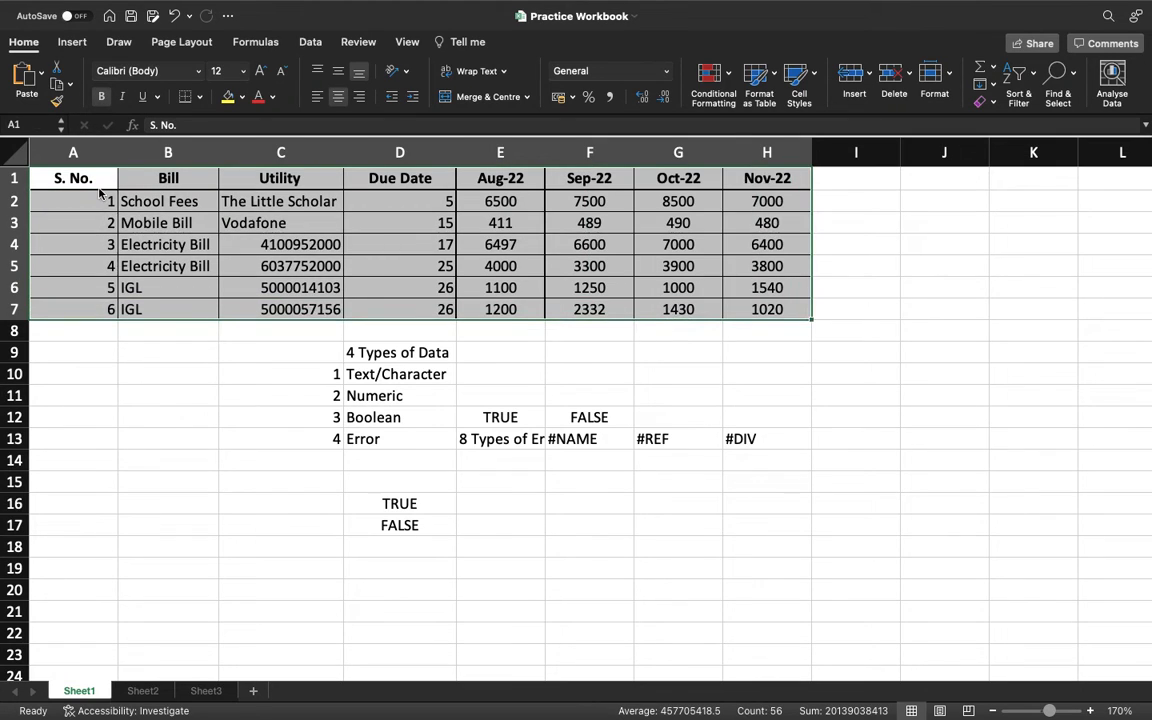
{"action": "left_click", "coordinate": [992, 104]}
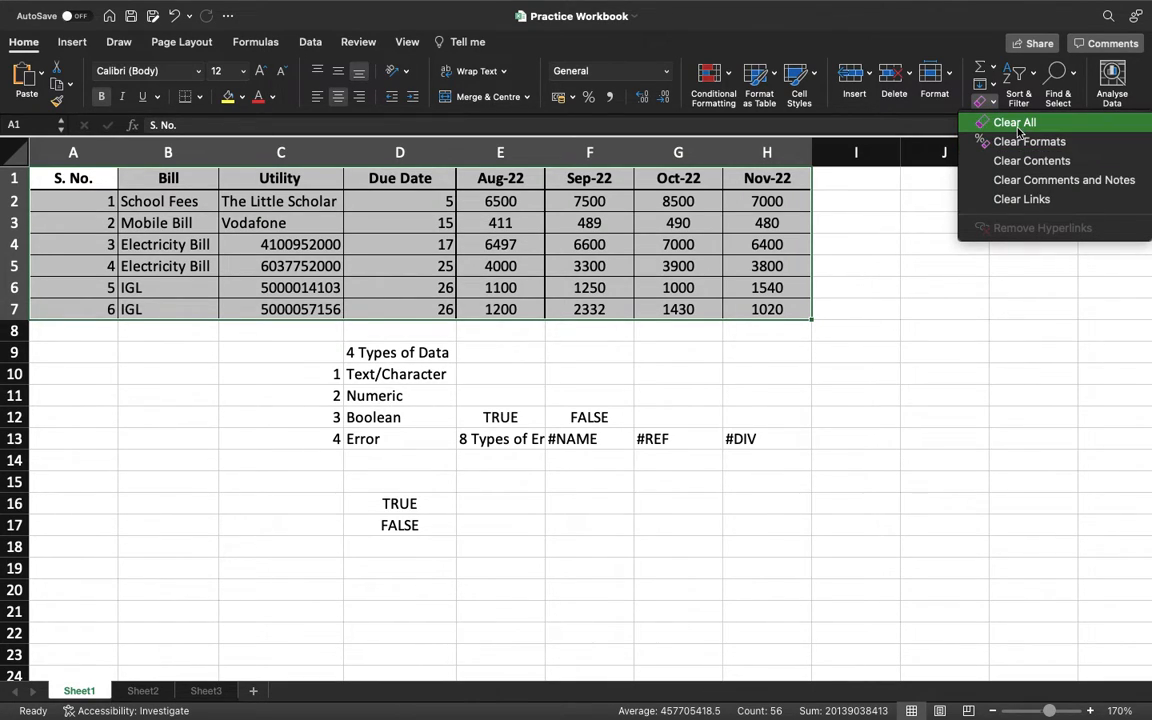
{"action": "left_click", "coordinate": [1016, 124]}
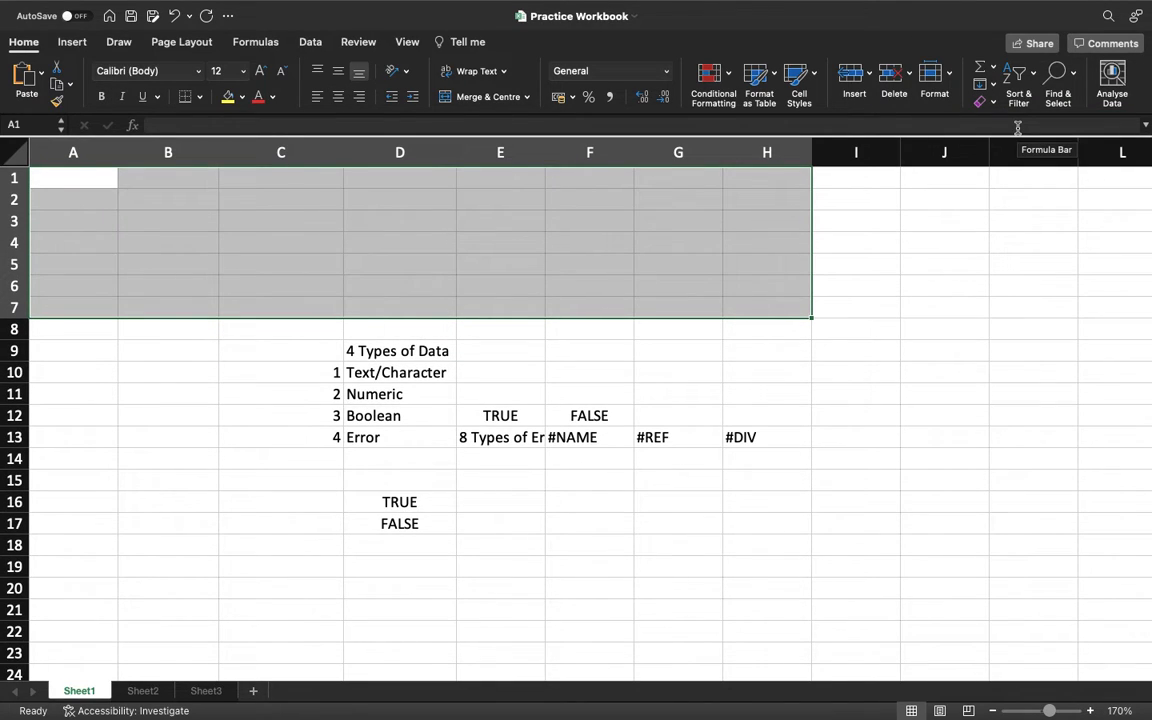
{"action": "key", "text": "super+z"}
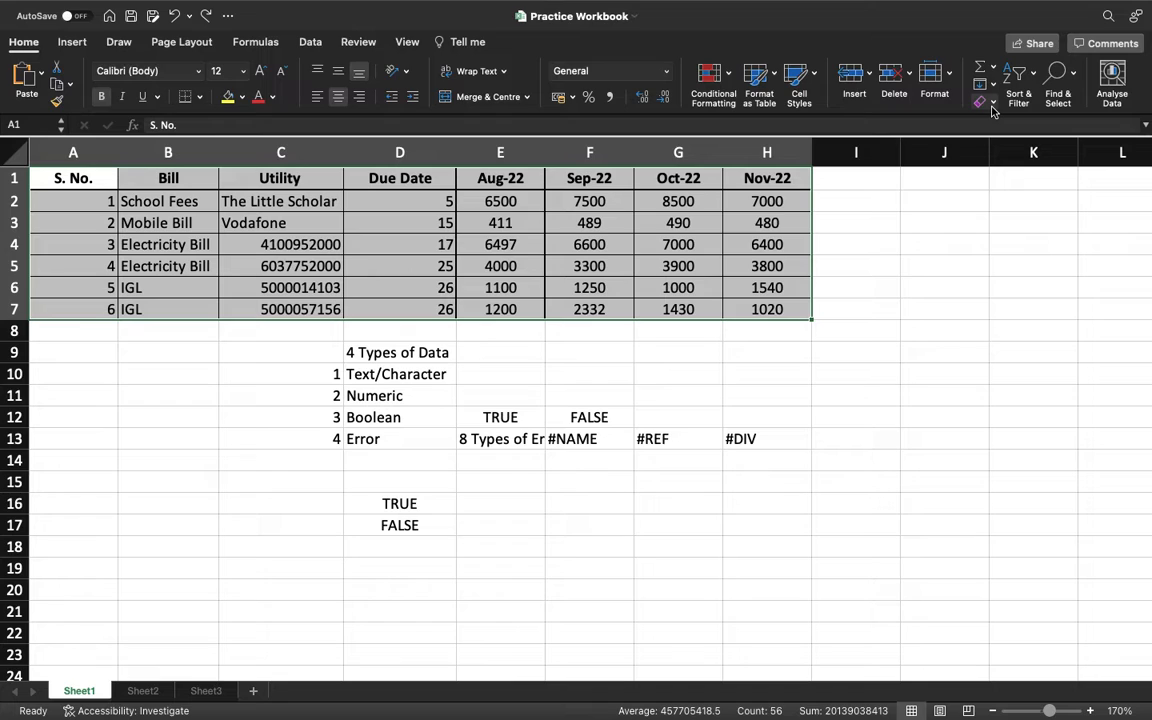
Step: Clear only the formatting of the selected bills table A1:H7 with Clear Formats
{"action": "left_click", "coordinate": [993, 104]}
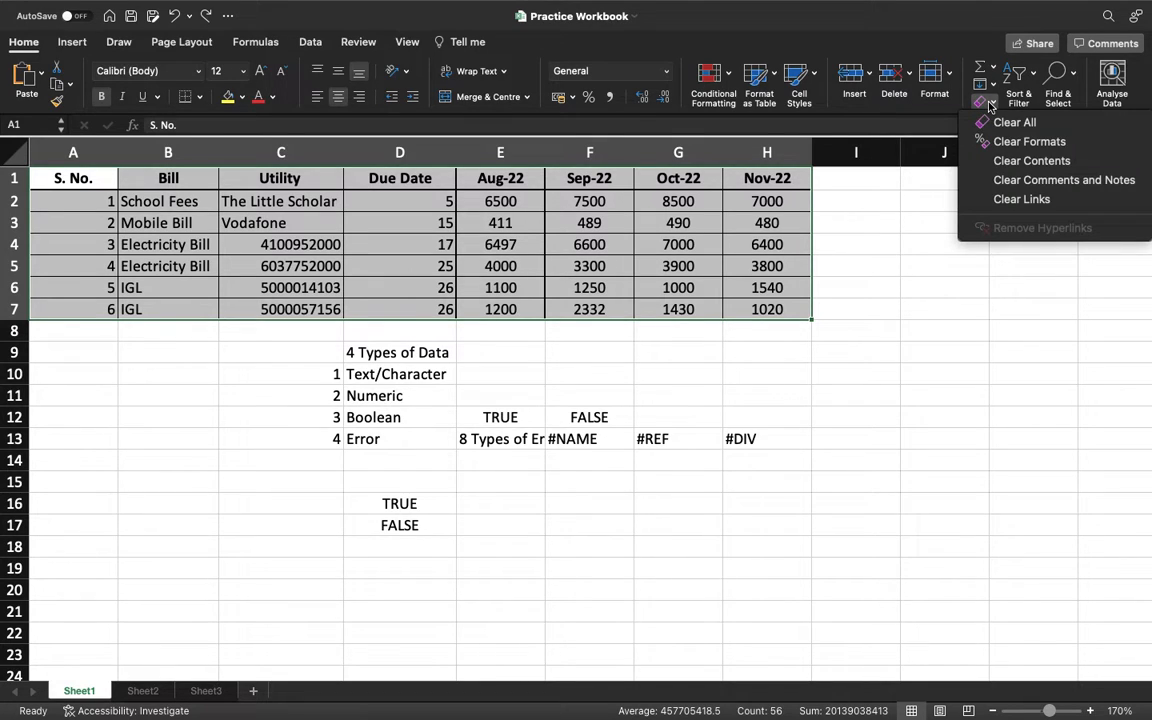
{"action": "left_click", "coordinate": [1008, 142]}
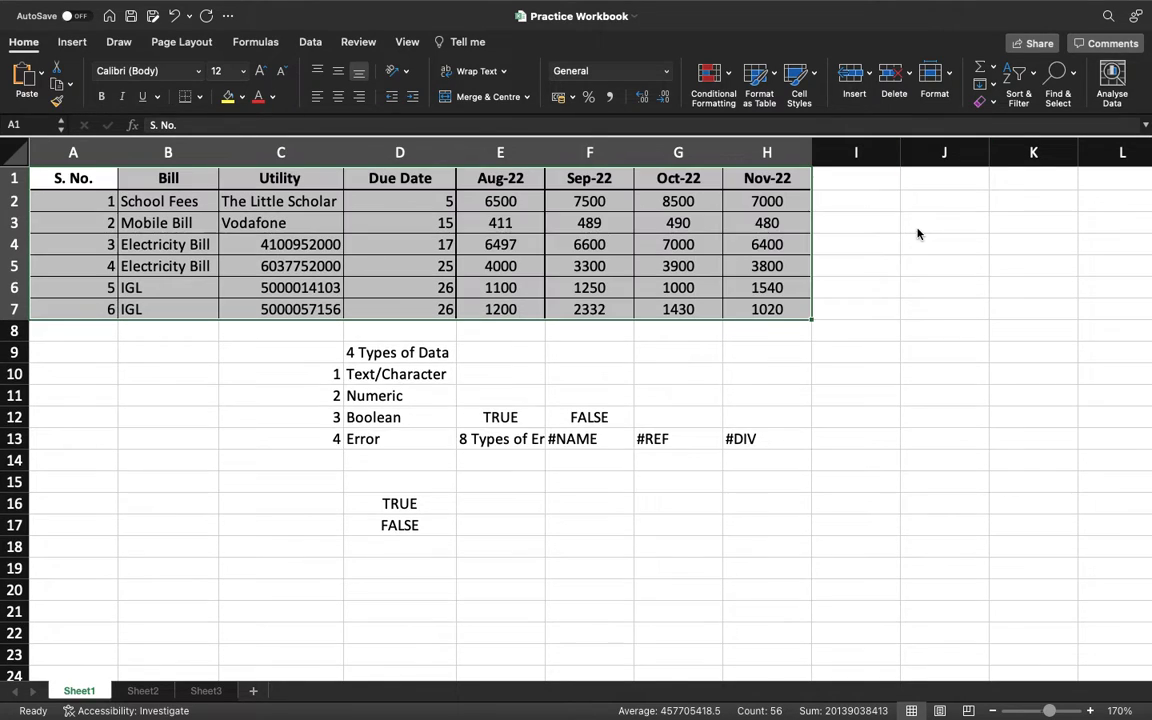
Step: Enter the header SUM in I1, beside the Nov-22 column
{"action": "left_click", "coordinate": [862, 184]}
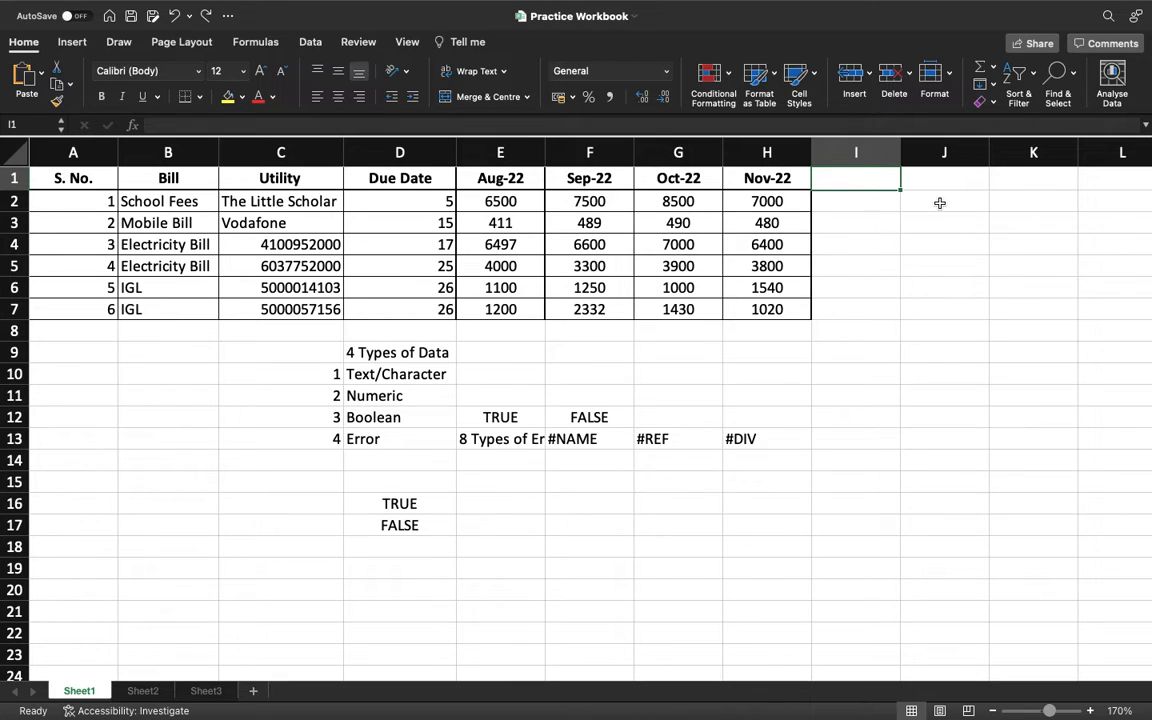
{"action": "type", "text": "SUM"}
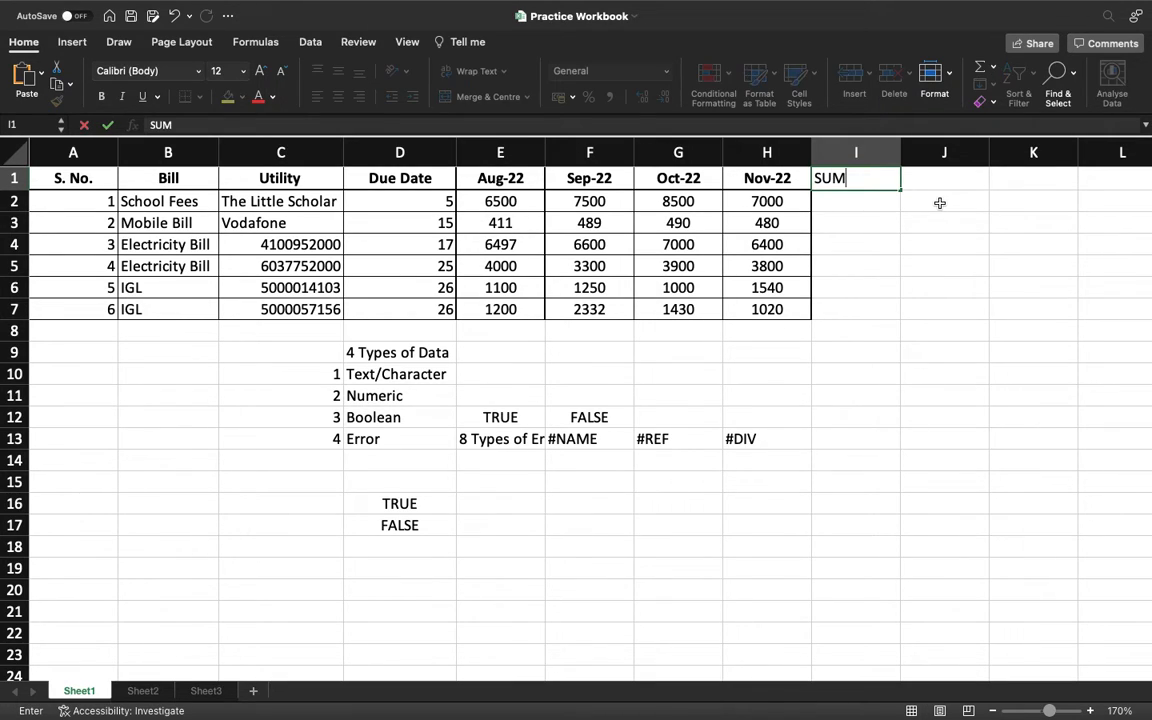
{"action": "key", "text": "Tab"}
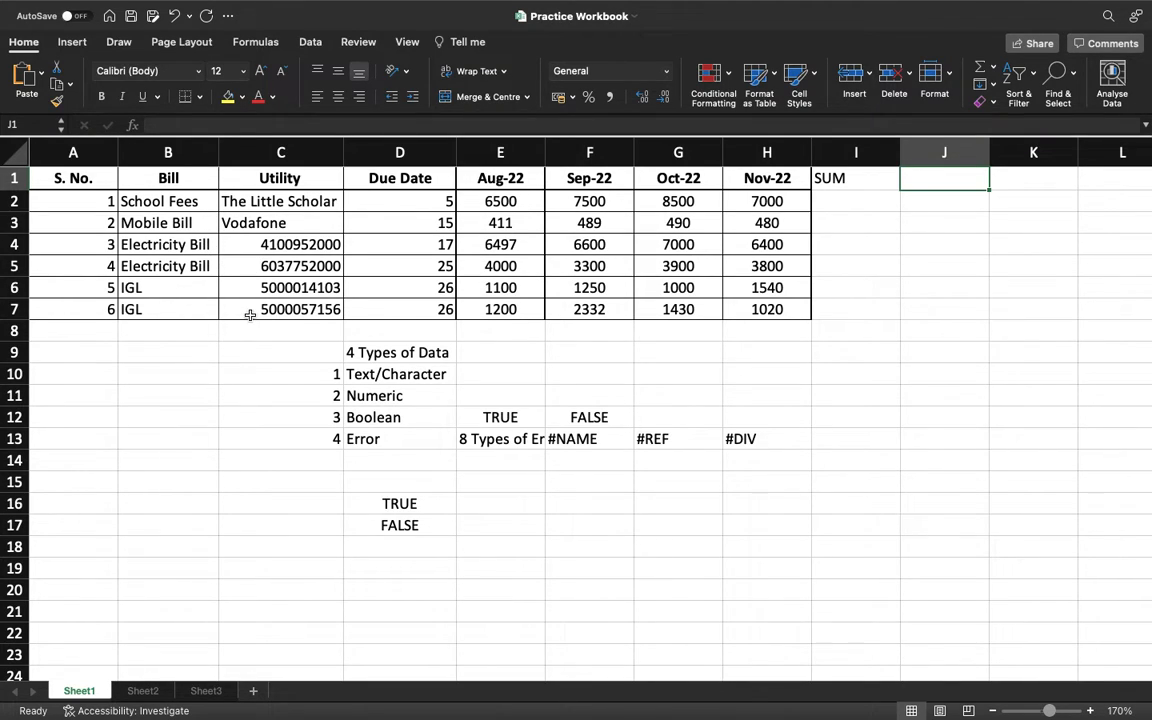
{"action": "left_click", "coordinate": [830, 202]}
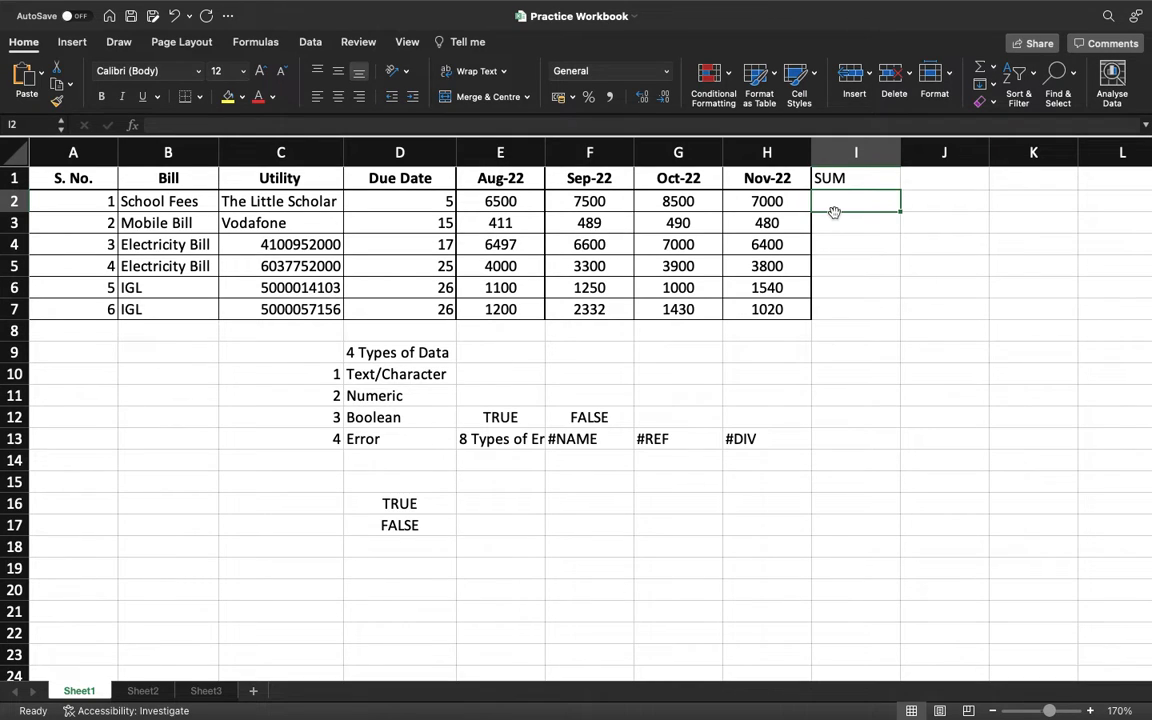
Step: Label the column header in I1 as TOTAL
{"action": "left_click", "coordinate": [871, 181]}
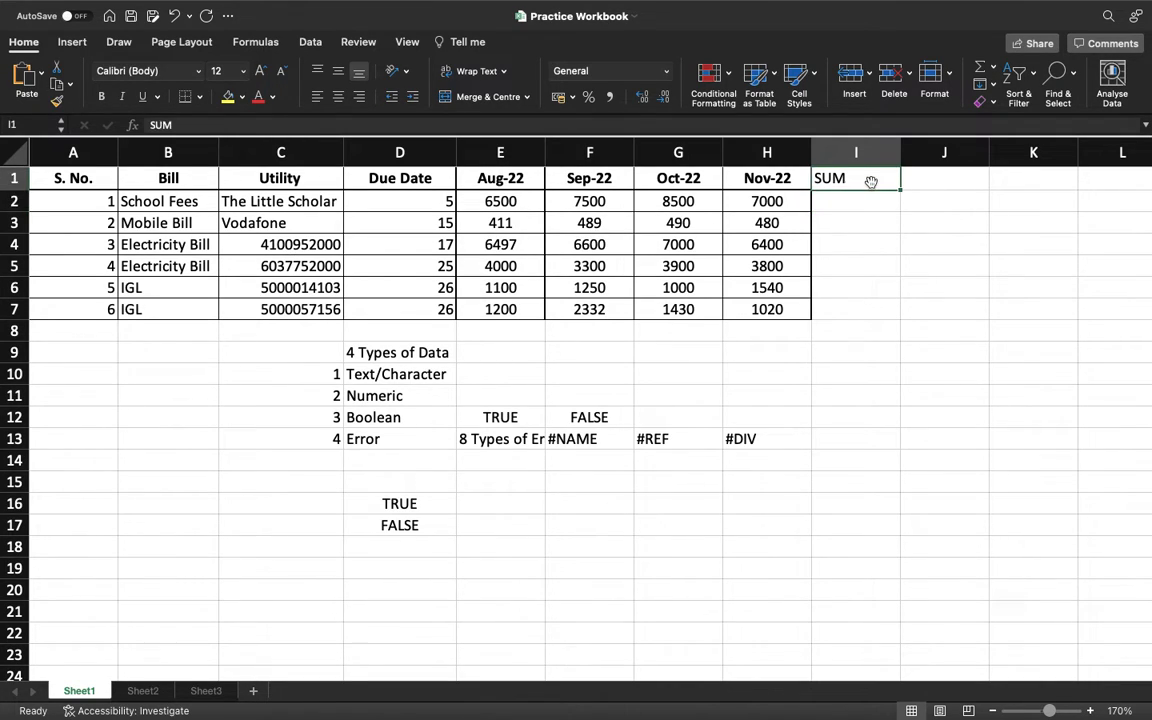
{"action": "type", "text": "TT"}
{"action": "key", "text": "BackSpace"}
{"action": "type", "text": "OTAL"}
{"action": "key", "text": "Return"}
Step: Total the School Fees row in I2 with the hard-coded formula =6500+7500+8500+7000, and reselect the cell to show its formula
{"action": "type", "text": "="}
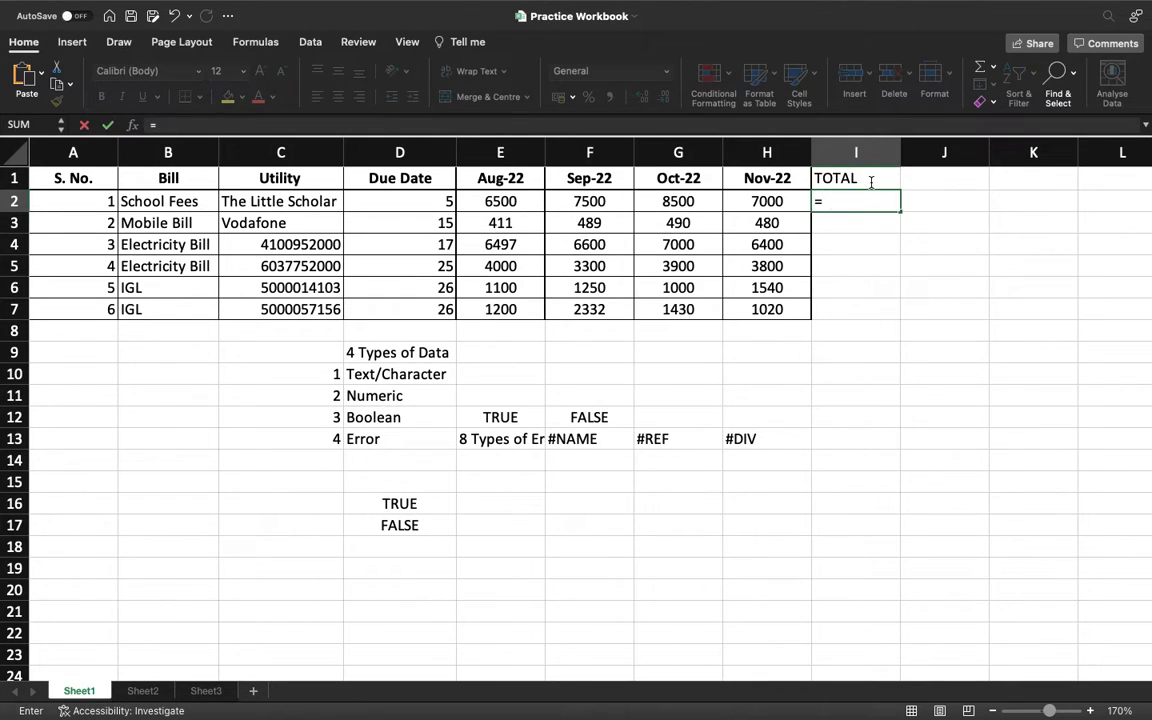
{"action": "type", "text": "6500+7500"}
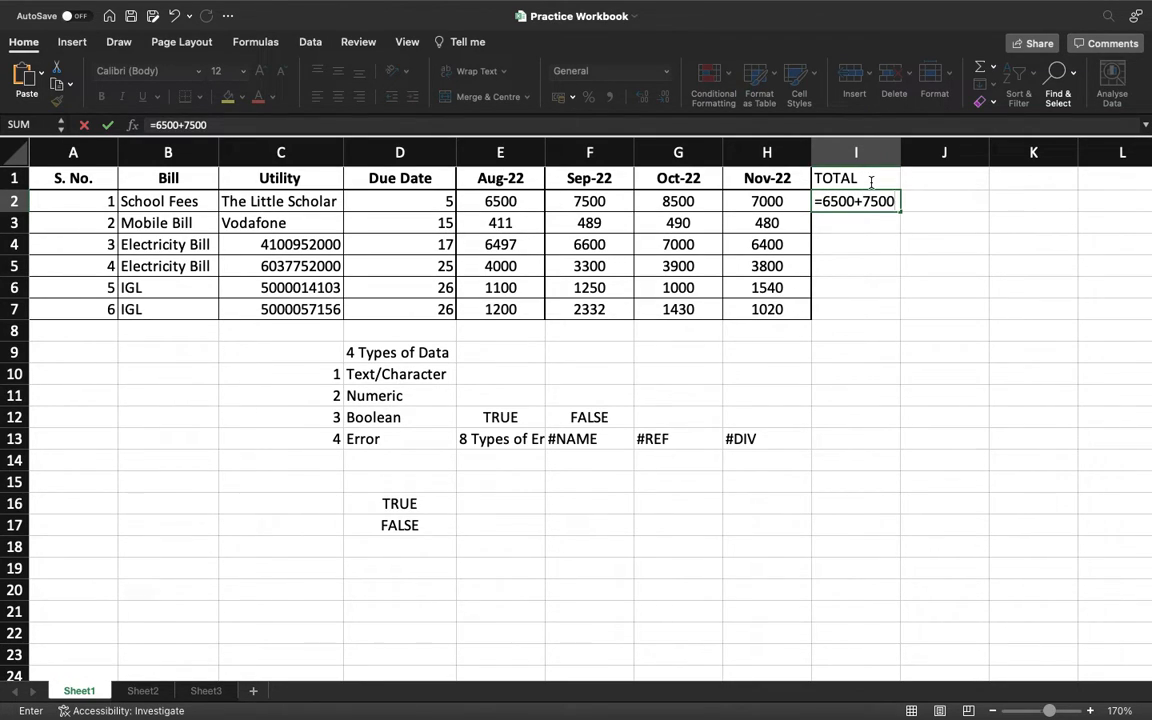
{"action": "type", "text": "+8500+7000"}
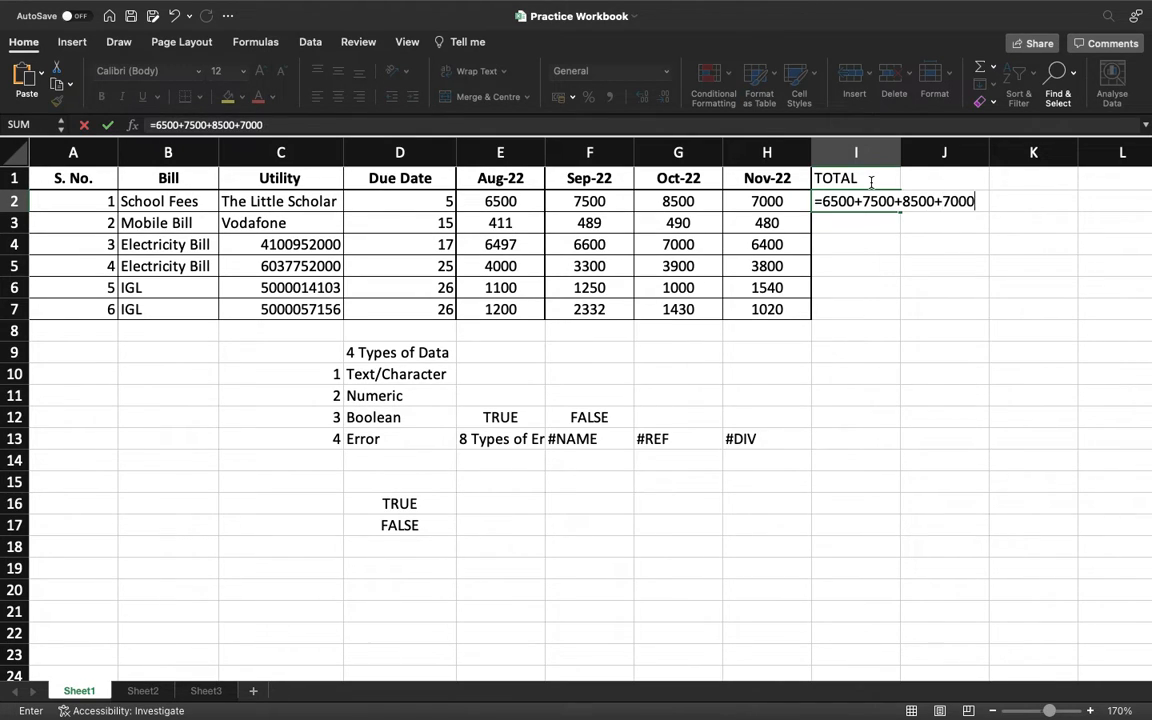
{"action": "key", "text": "Return"}
{"action": "left_click", "coordinate": [878, 201]}
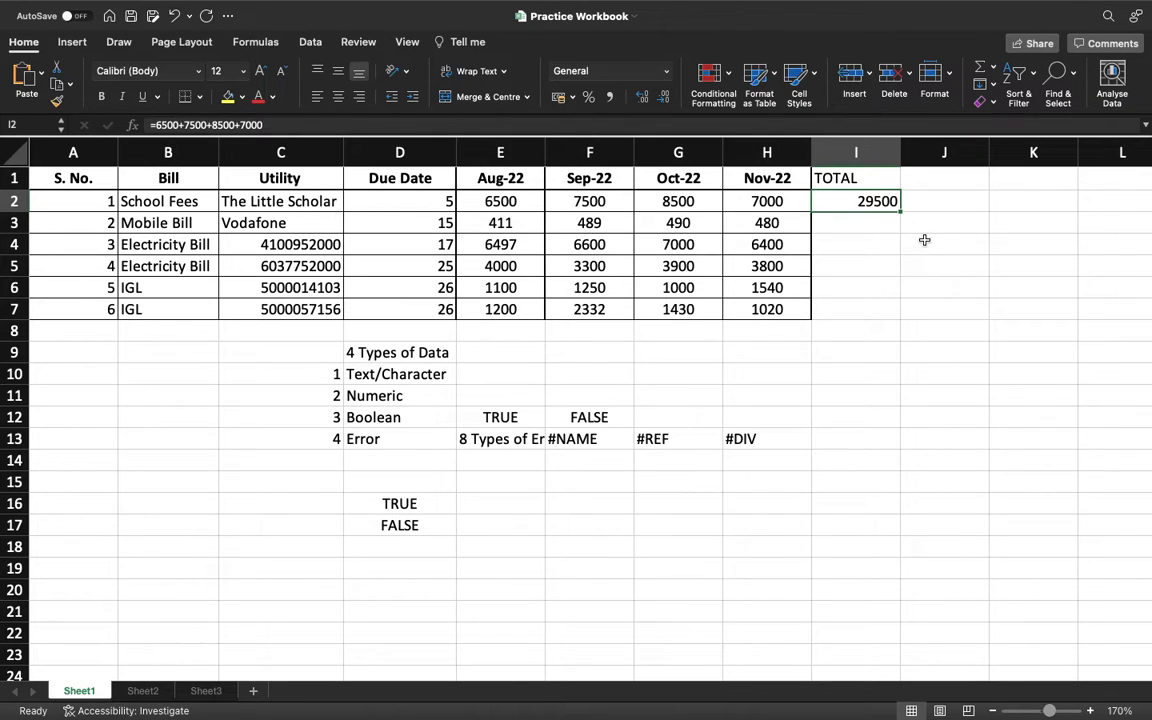
Step: Enter the header TOTAL CORRECT in J1 and widen column J to fit it
{"action": "left_click", "coordinate": [925, 178]}
{"action": "type", "text": "TOT"}
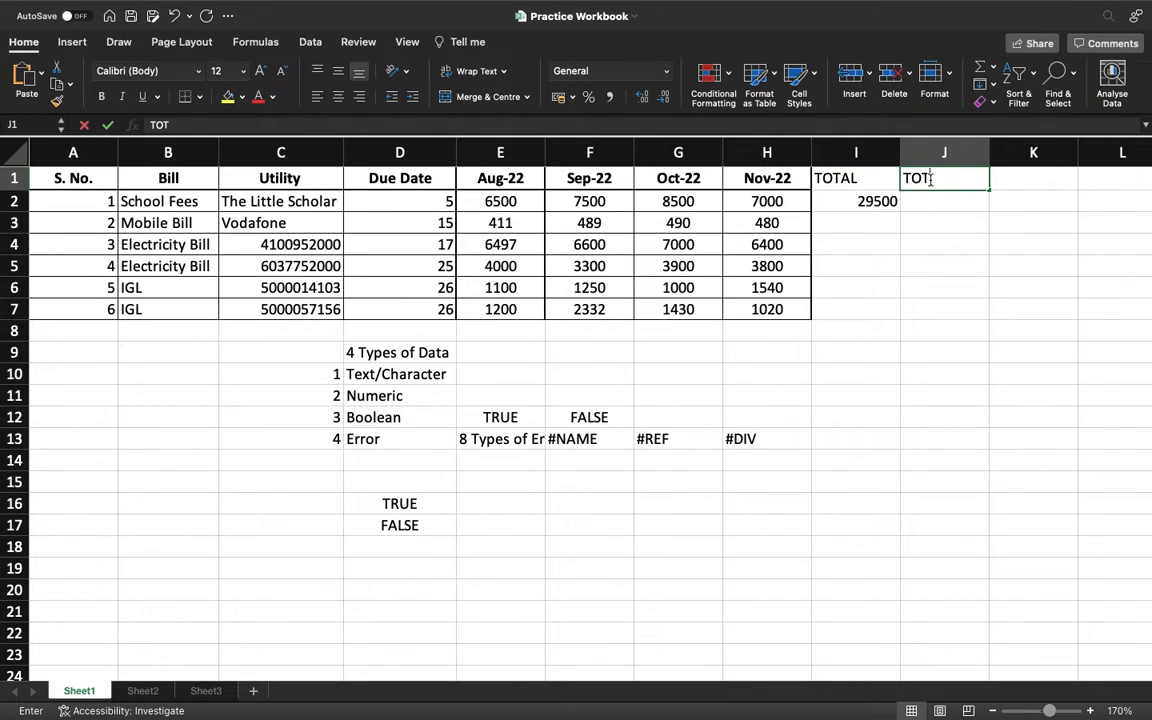
{"action": "type", "text": "AL CORRECT"}
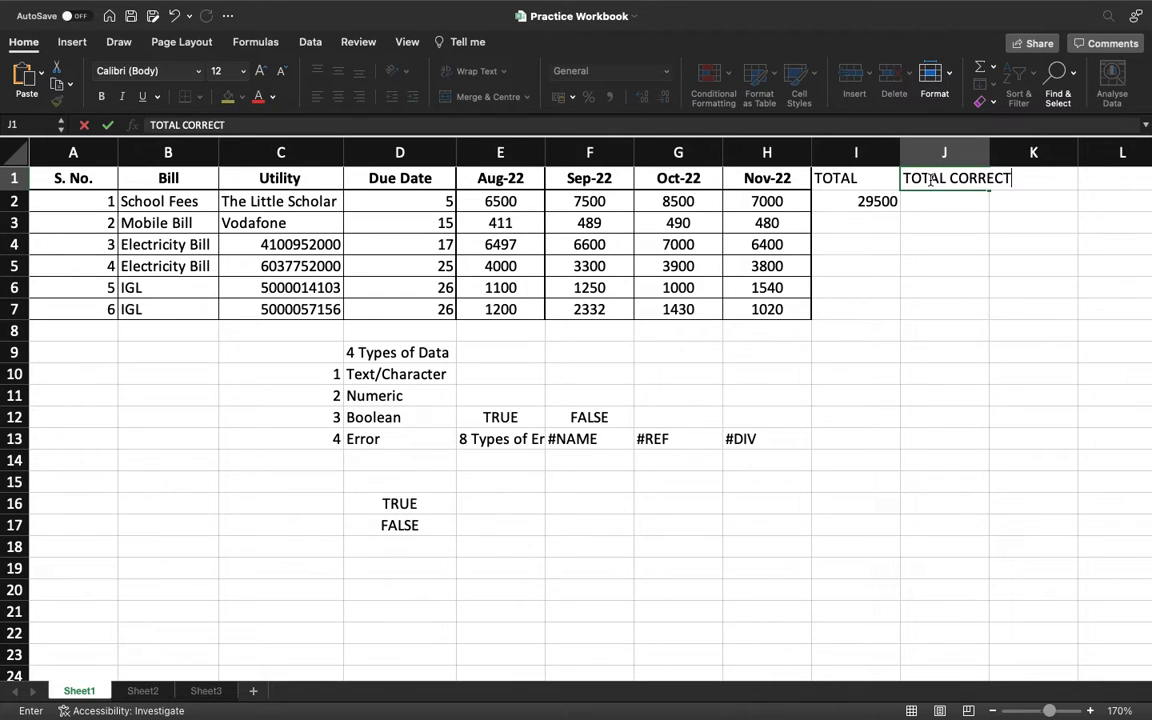
{"action": "key", "text": "Return"}
{"action": "left_click_drag", "start_coordinate": [988, 152], "coordinate": [1020, 152]}
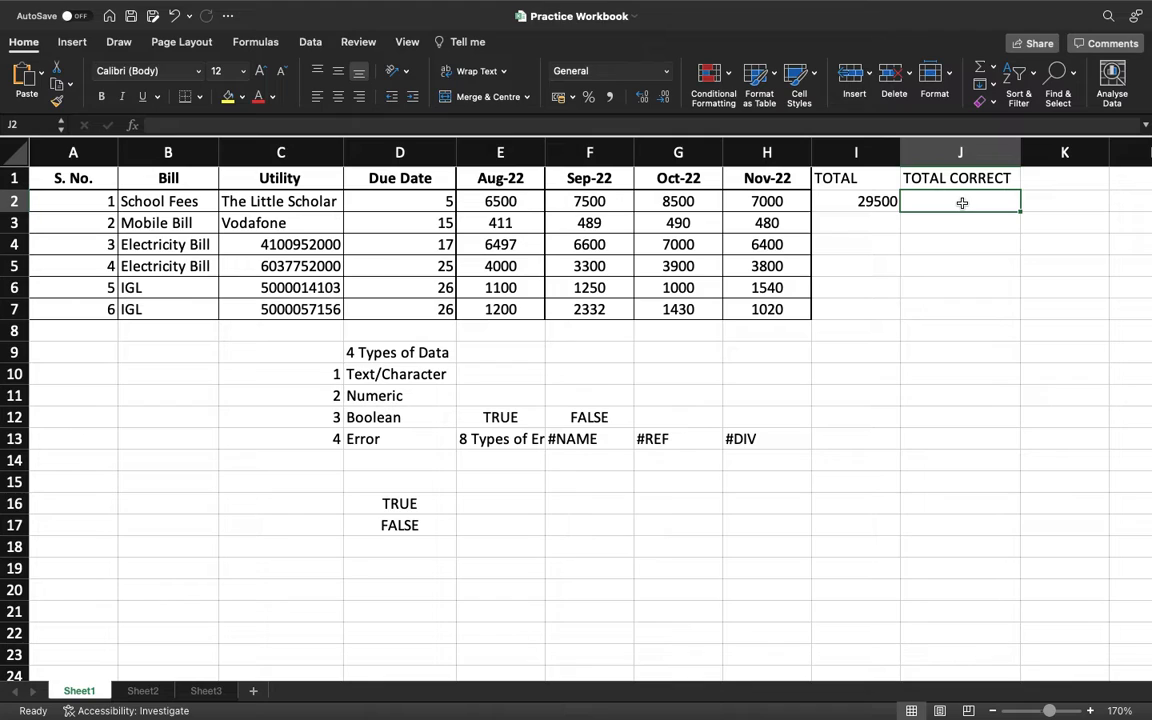
Step: Total the School Fees row in J2 with the cell-reference formula =E2+F2+G2+H2
{"action": "type", "text": "="}
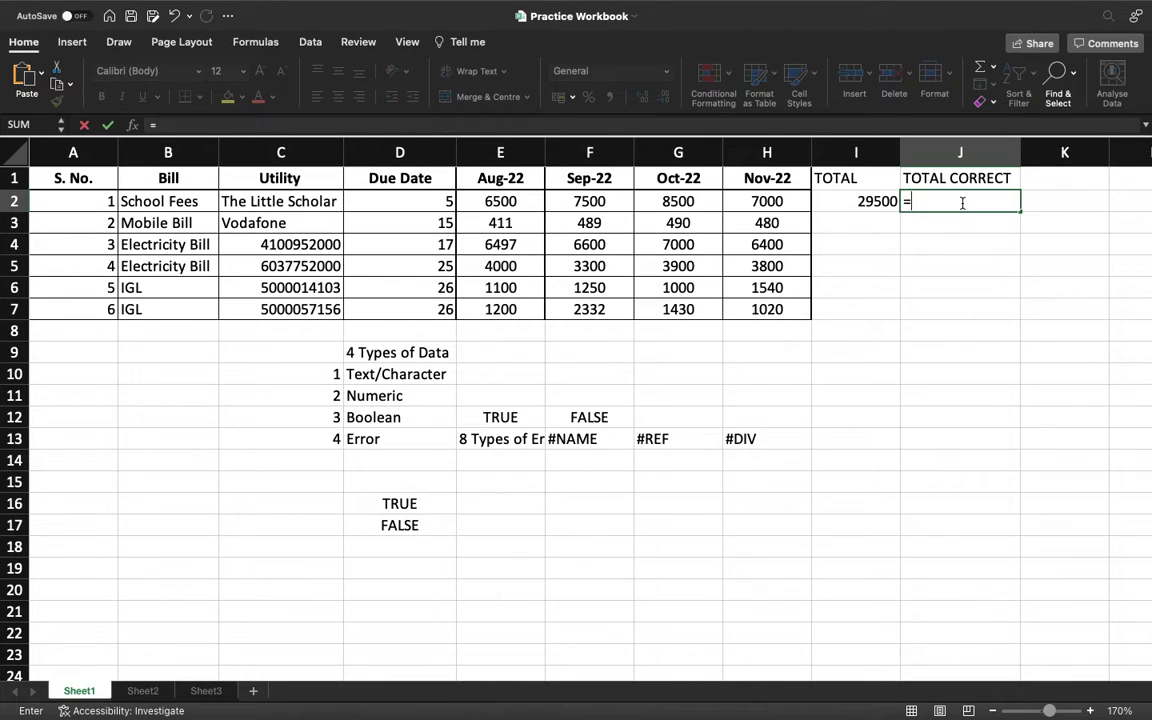
{"action": "left_click", "coordinate": [529, 203]}
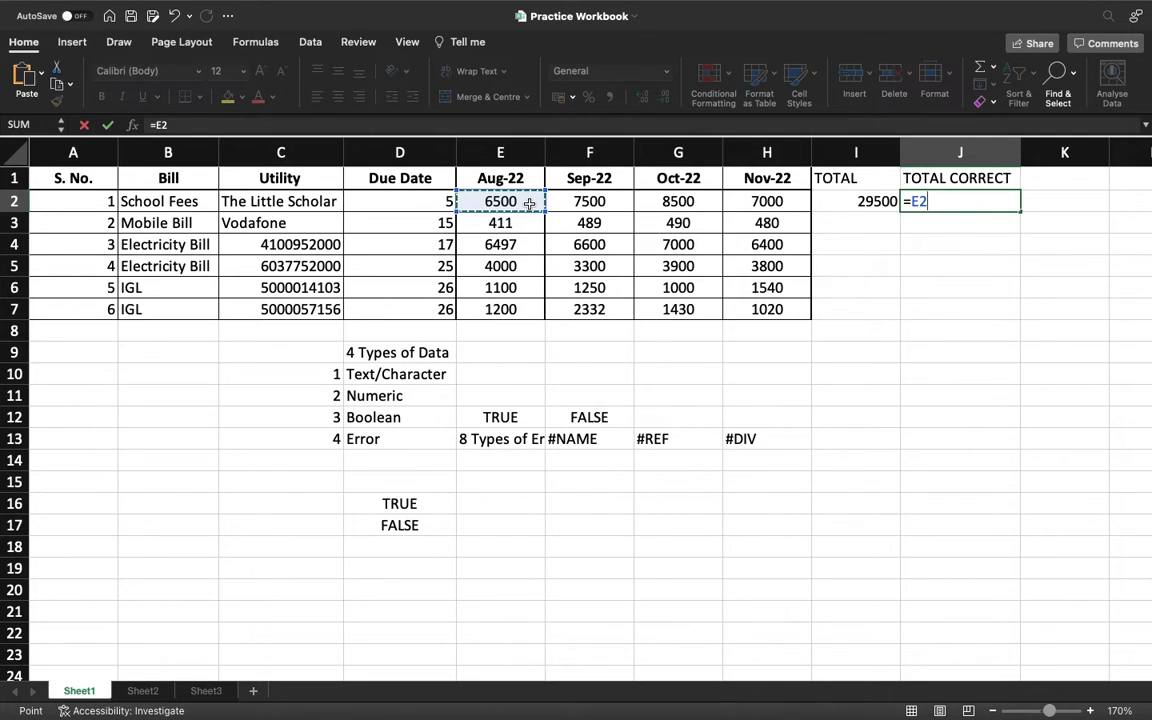
{"action": "type", "text": "+"}
{"action": "left_click", "coordinate": [580, 202]}
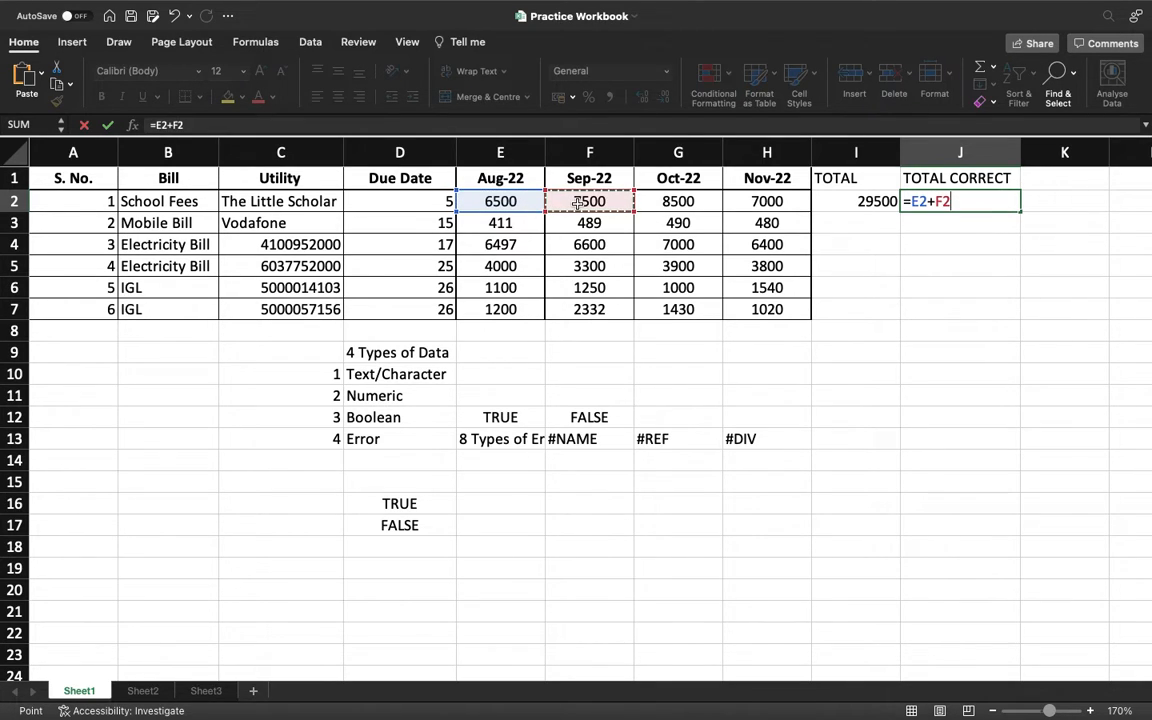
{"action": "type", "text": "+"}
{"action": "left_click", "coordinate": [666, 202]}
{"action": "type", "text": "+"}
{"action": "left_click", "coordinate": [740, 201]}
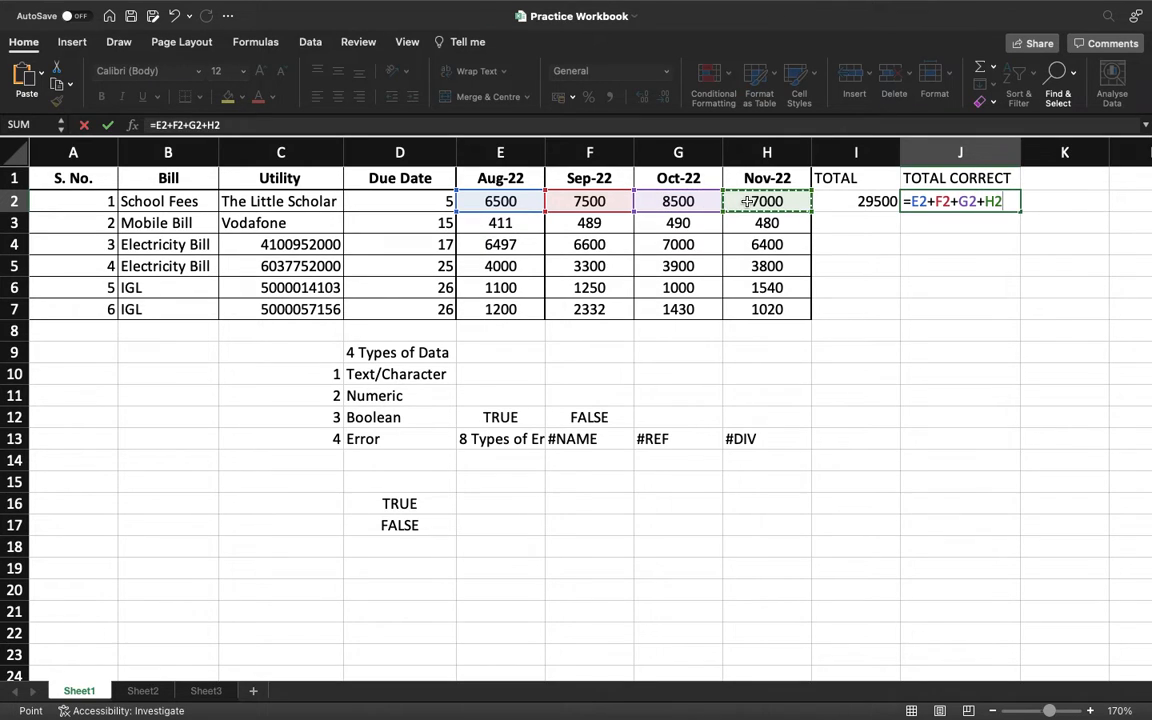
{"action": "key", "text": "Return"}
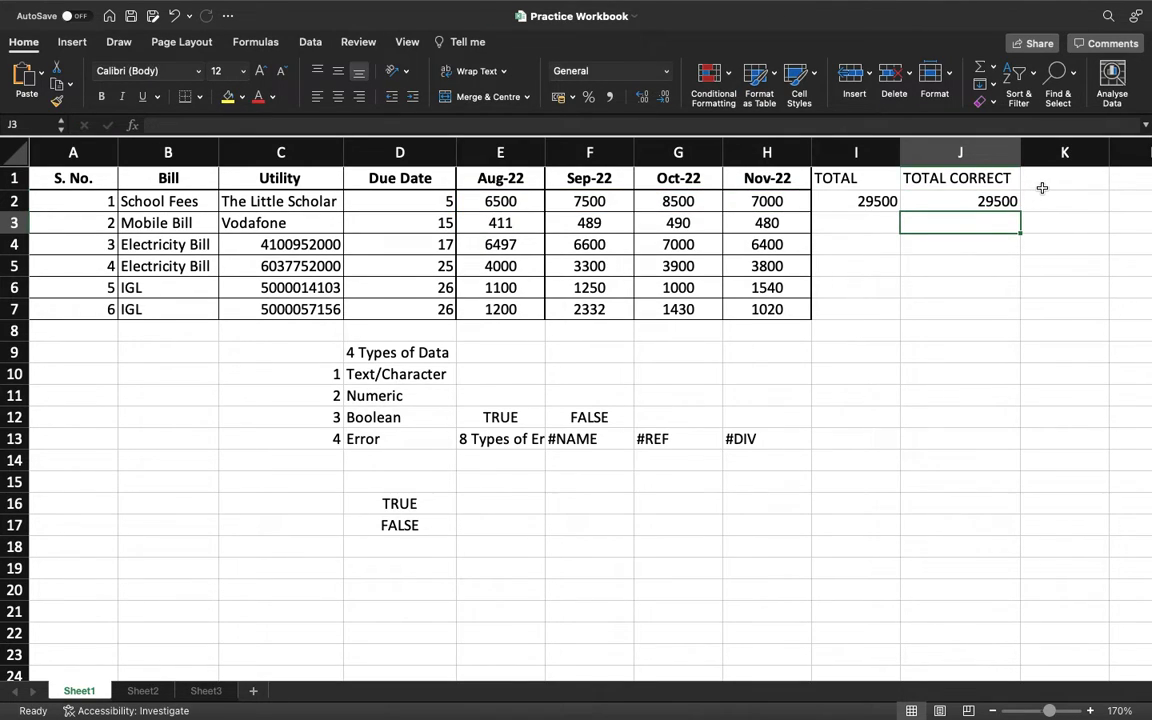
Step: Enter the header TOTAL SUM in K1 and begin a formula in K2
{"action": "left_click", "coordinate": [1064, 177]}
{"action": "type", "text": "T"}
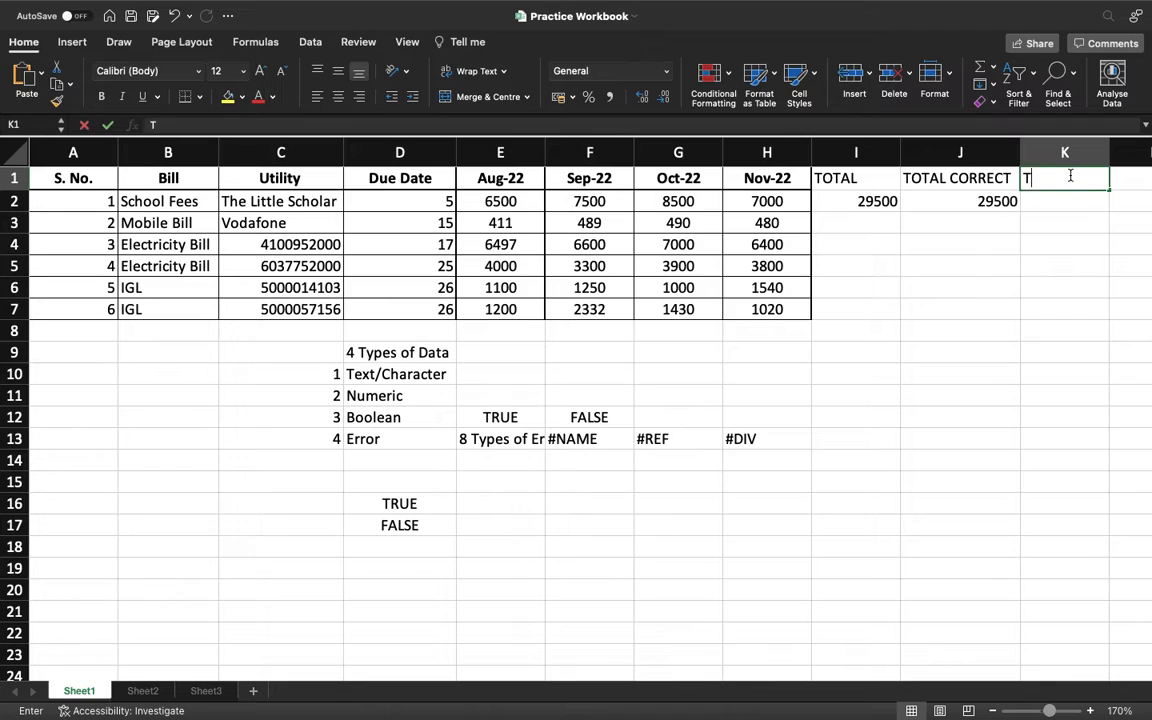
{"action": "type", "text": "OTAL SUM"}
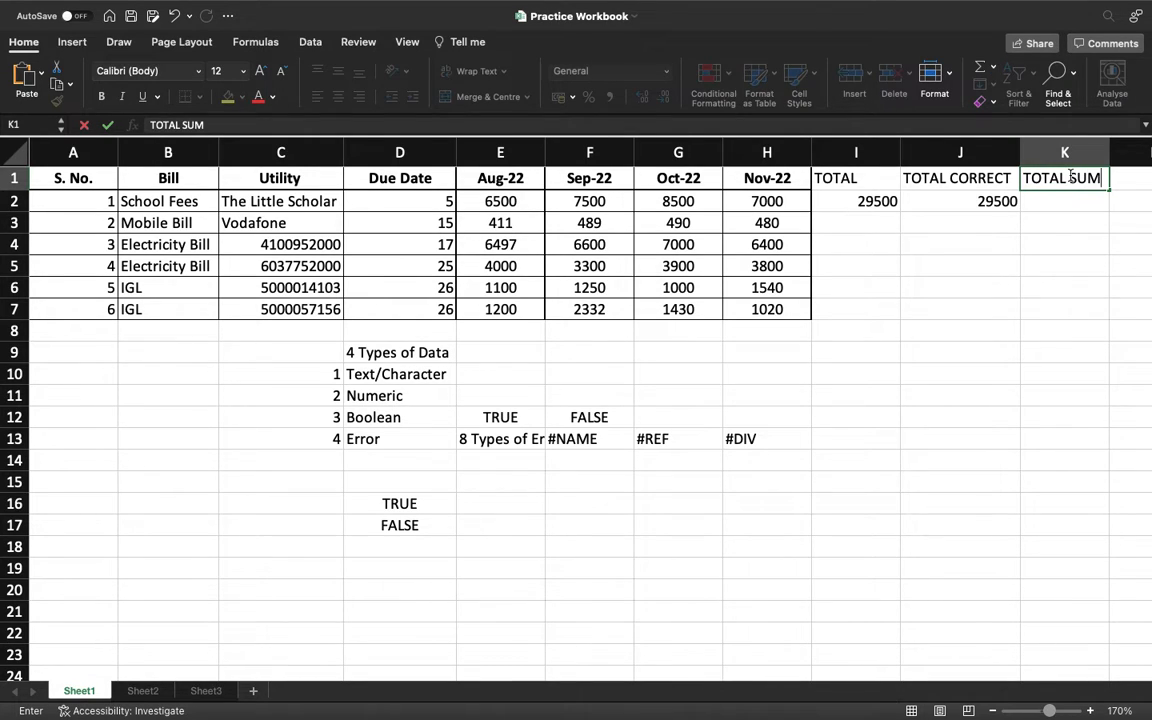
{"action": "key", "text": "Return"}
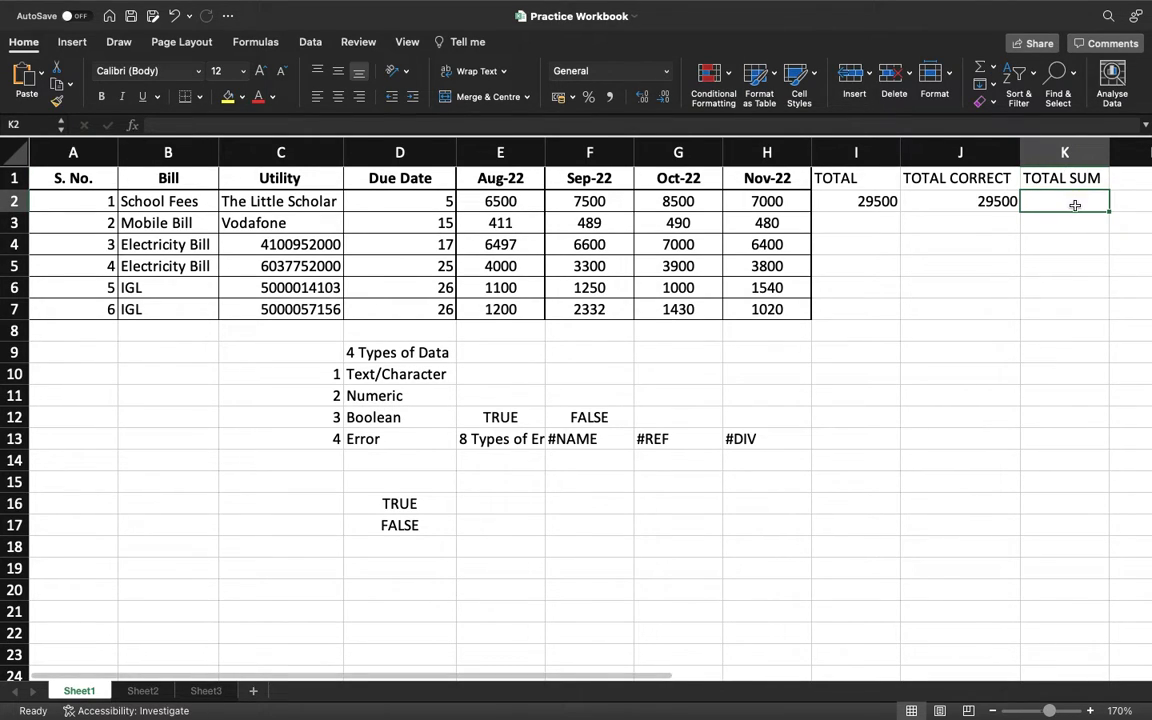
{"action": "type", "text": "="}
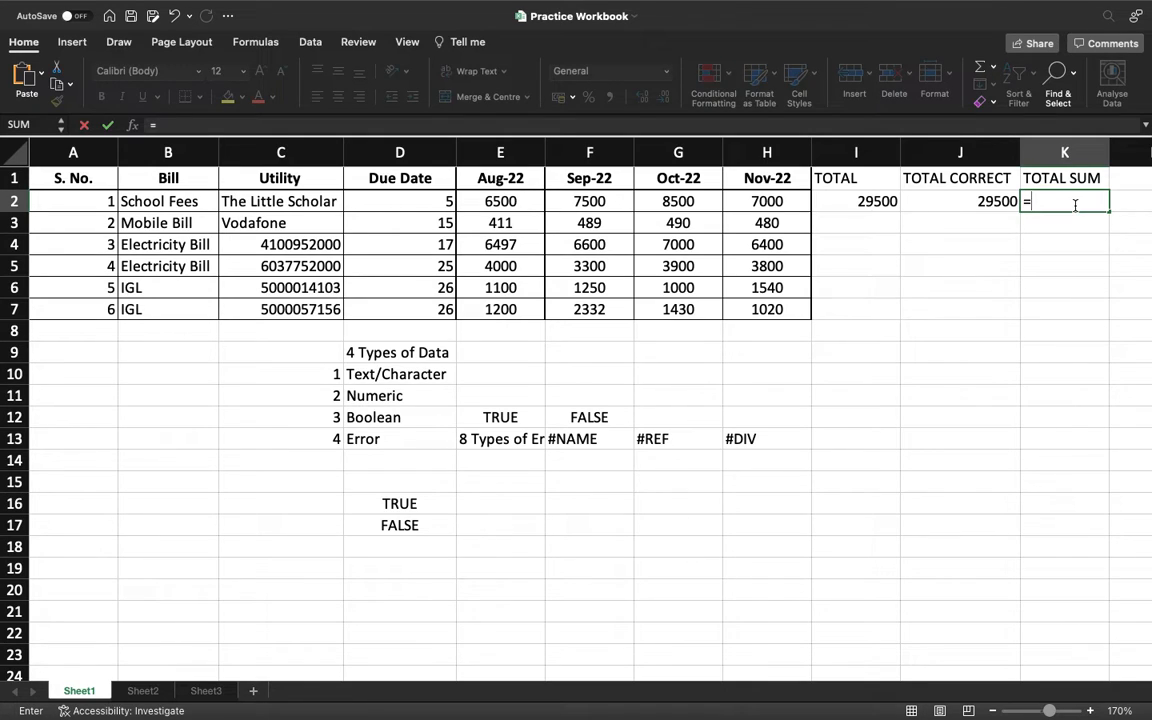
Step: Try the function names sum, total, multi and percentage in K2's formula to check the suggestions, erasing each one
{"action": "type", "text": "sum"}
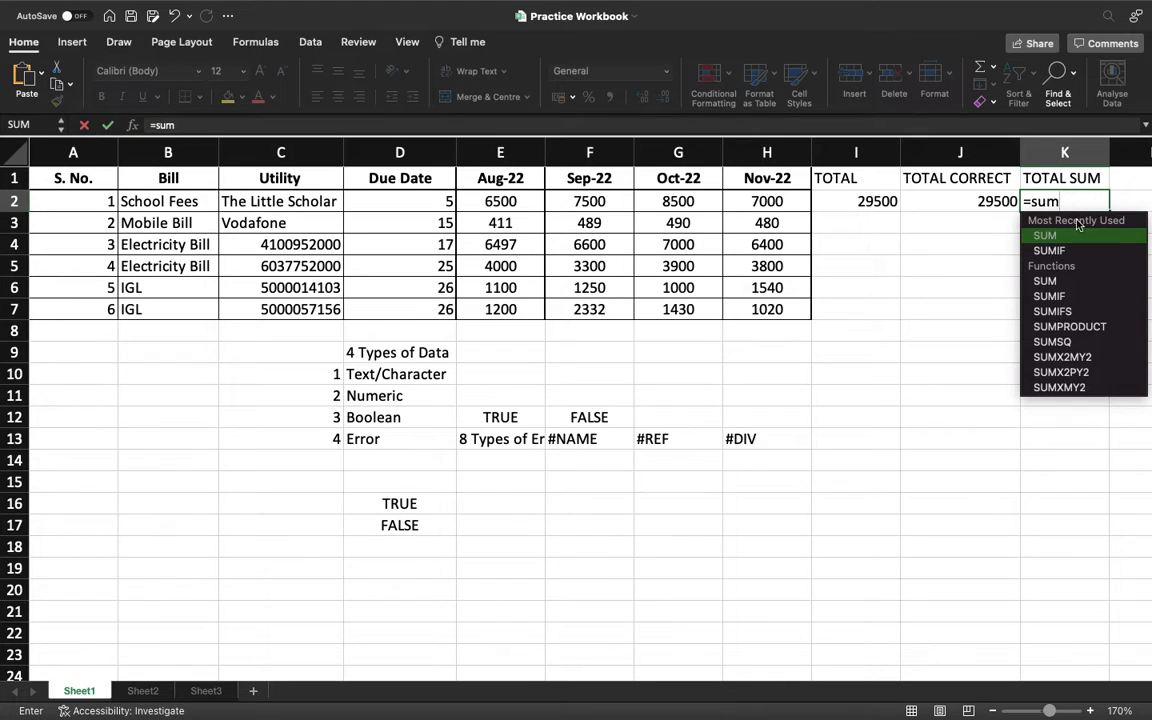
{"action": "key", "text": "BackSpace"}
{"action": "key", "text": "BackSpace"}
{"action": "key", "text": "BackSpace"}
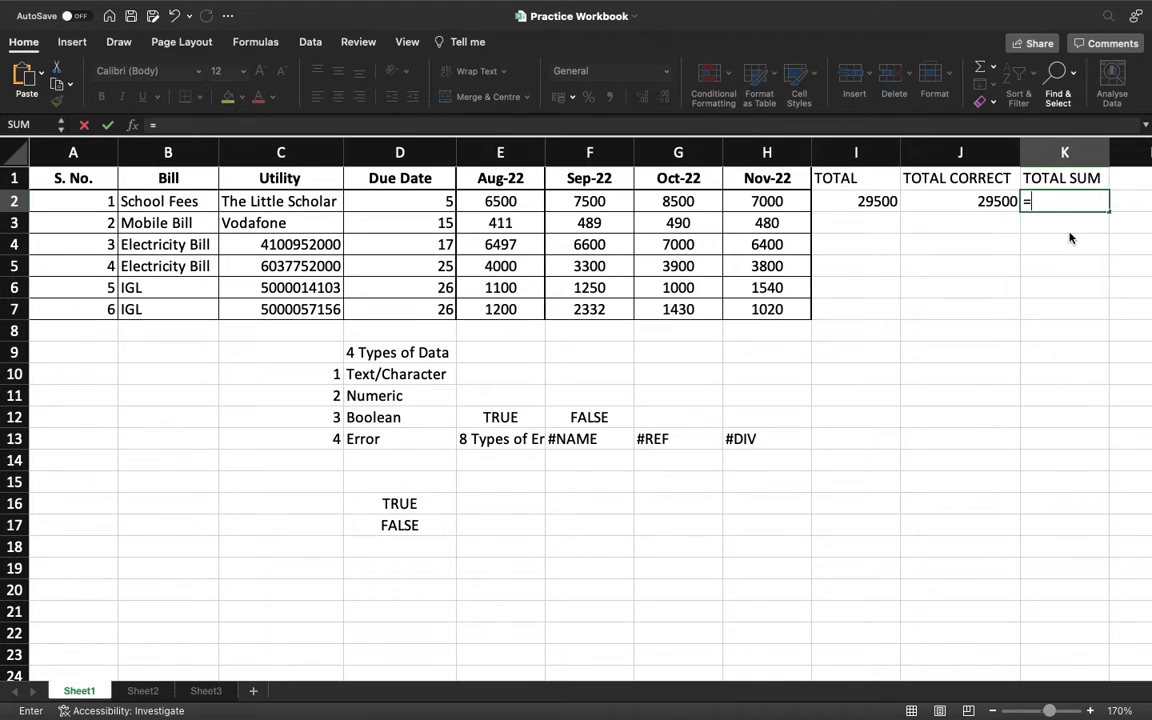
{"action": "type", "text": "total"}
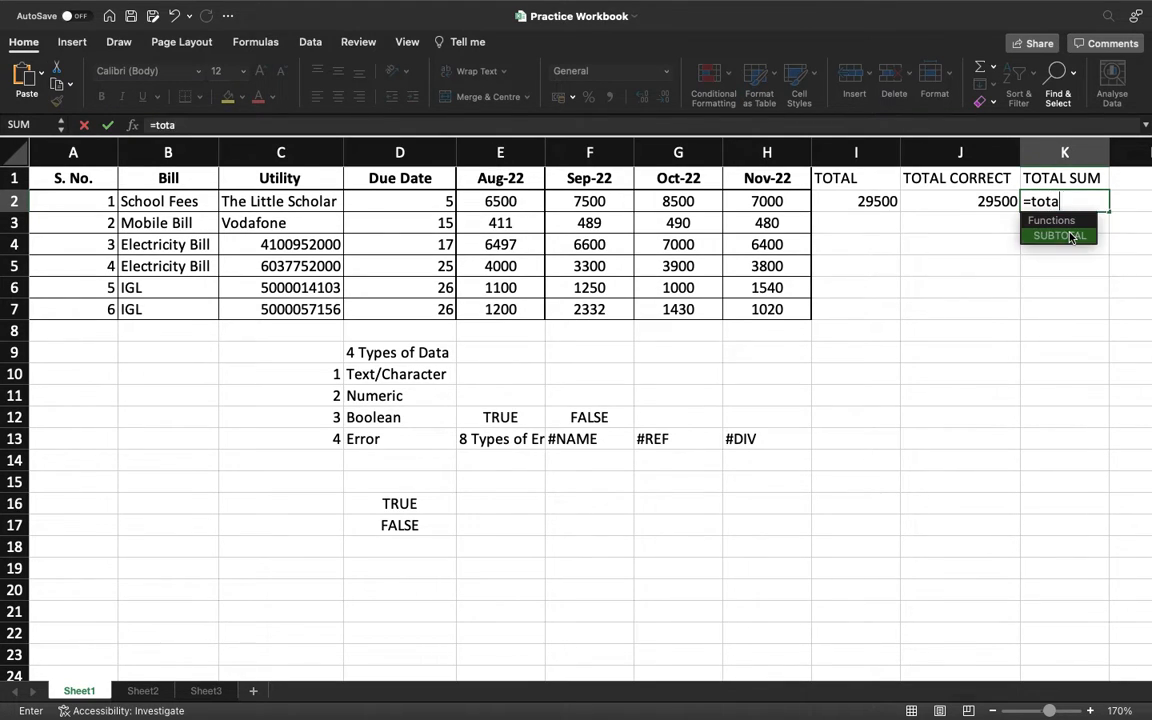
{"action": "key", "text": "BackSpace"}
{"action": "key", "text": "BackSpace"}
{"action": "key", "text": "BackSpace"}
{"action": "key", "text": "BackSpace"}
{"action": "key", "text": "BackSpace"}
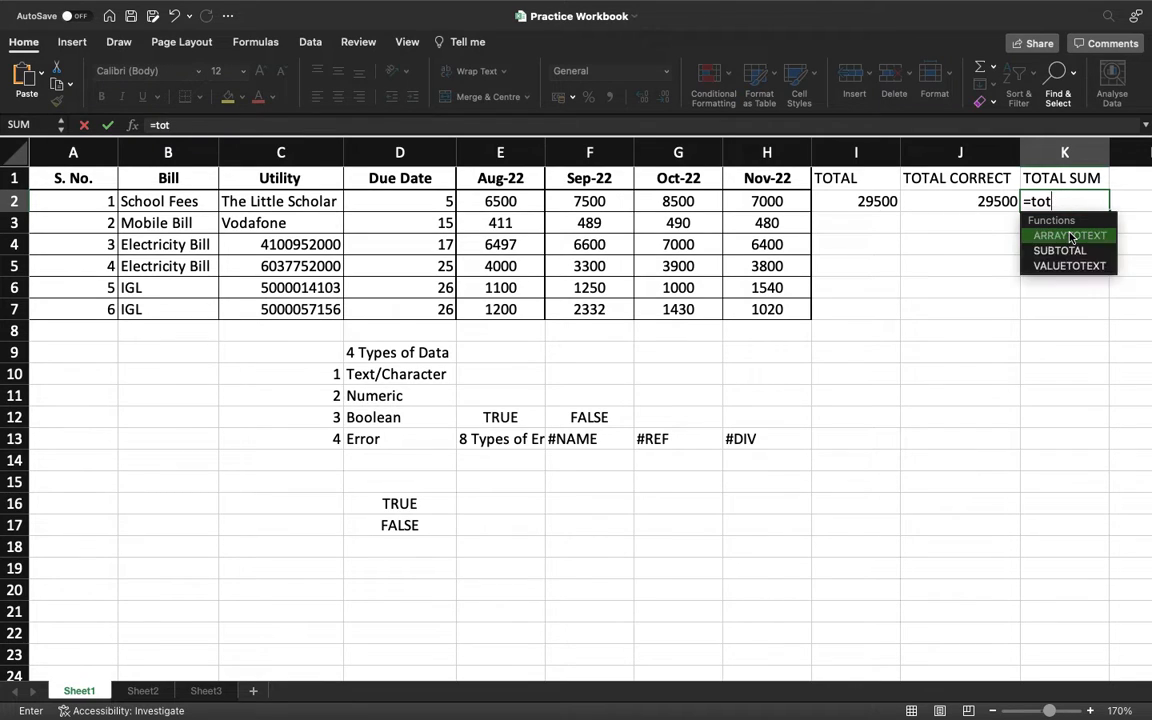
{"action": "type", "text": "multipl"}
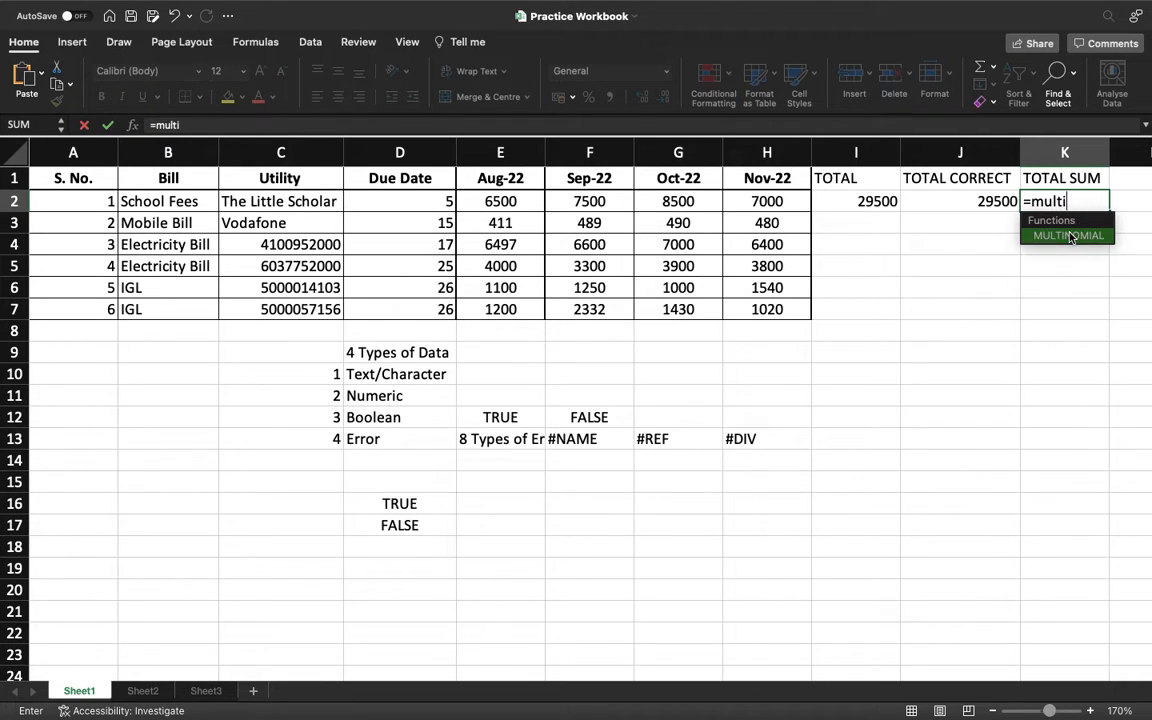
{"action": "key", "text": "BackSpace"}
{"action": "key", "text": "BackSpace"}
{"action": "key", "text": "BackSpace"}
{"action": "key", "text": "BackSpace"}
{"action": "key", "text": "BackSpace"}
{"action": "key", "text": "BackSpace"}
{"action": "key", "text": "BackSpace"}
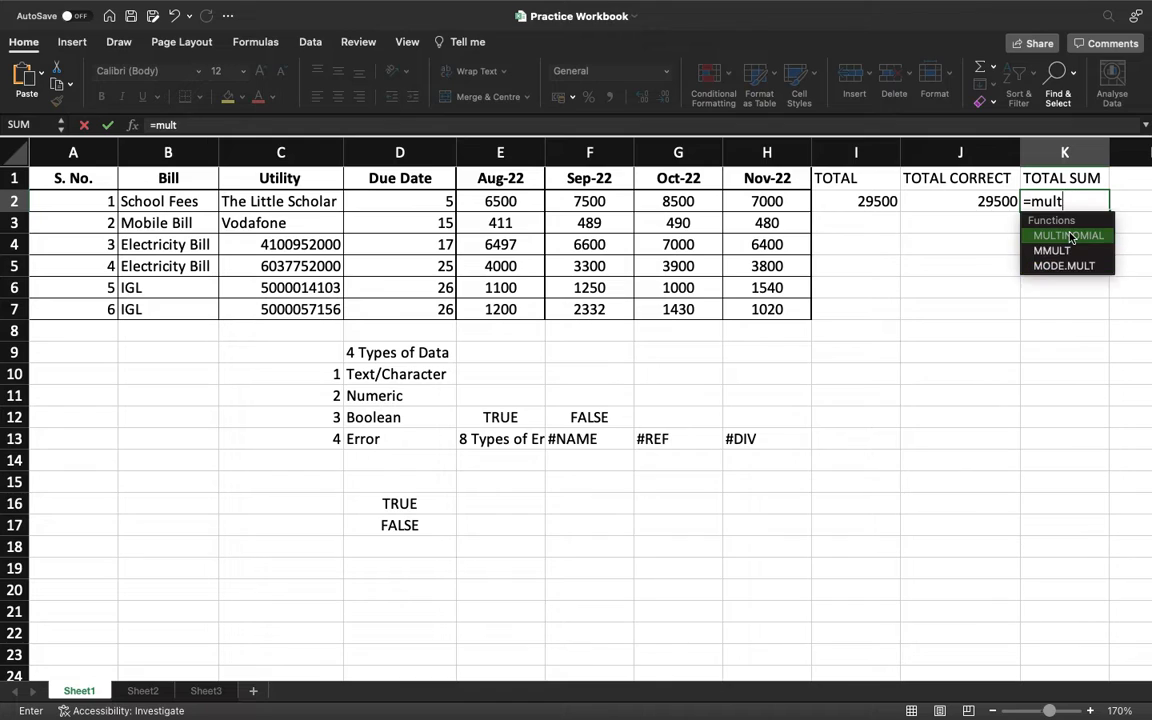
{"action": "type", "text": "per"}
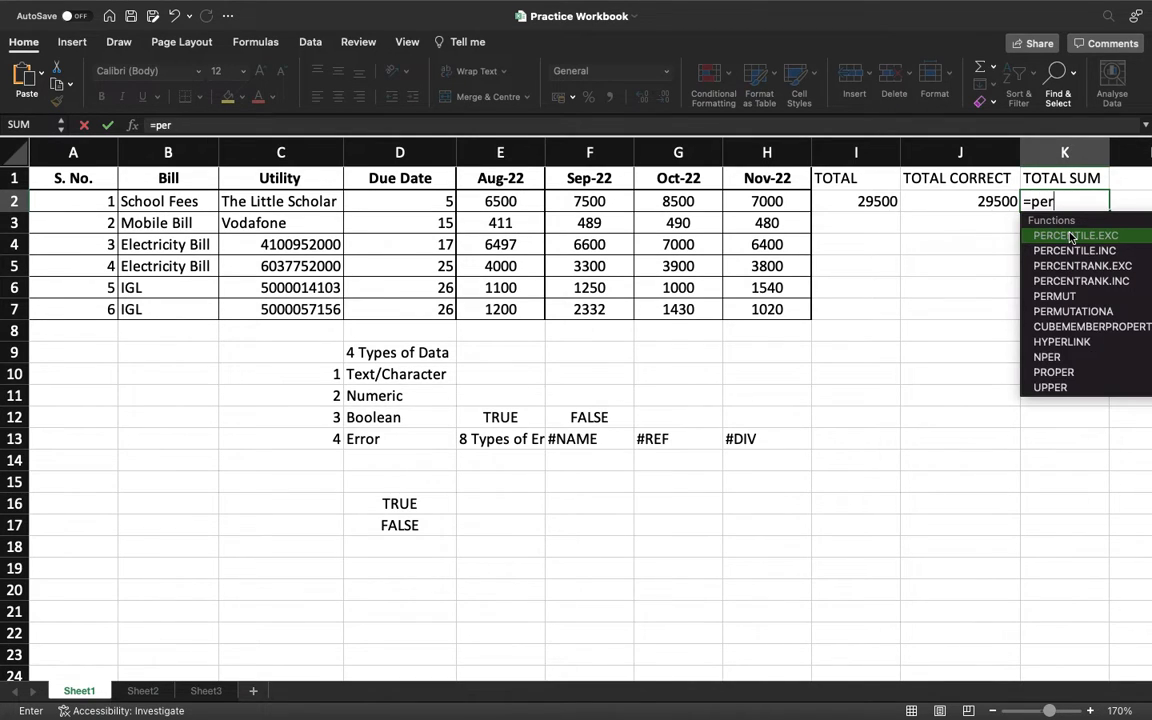
{"action": "type", "text": "centage"}
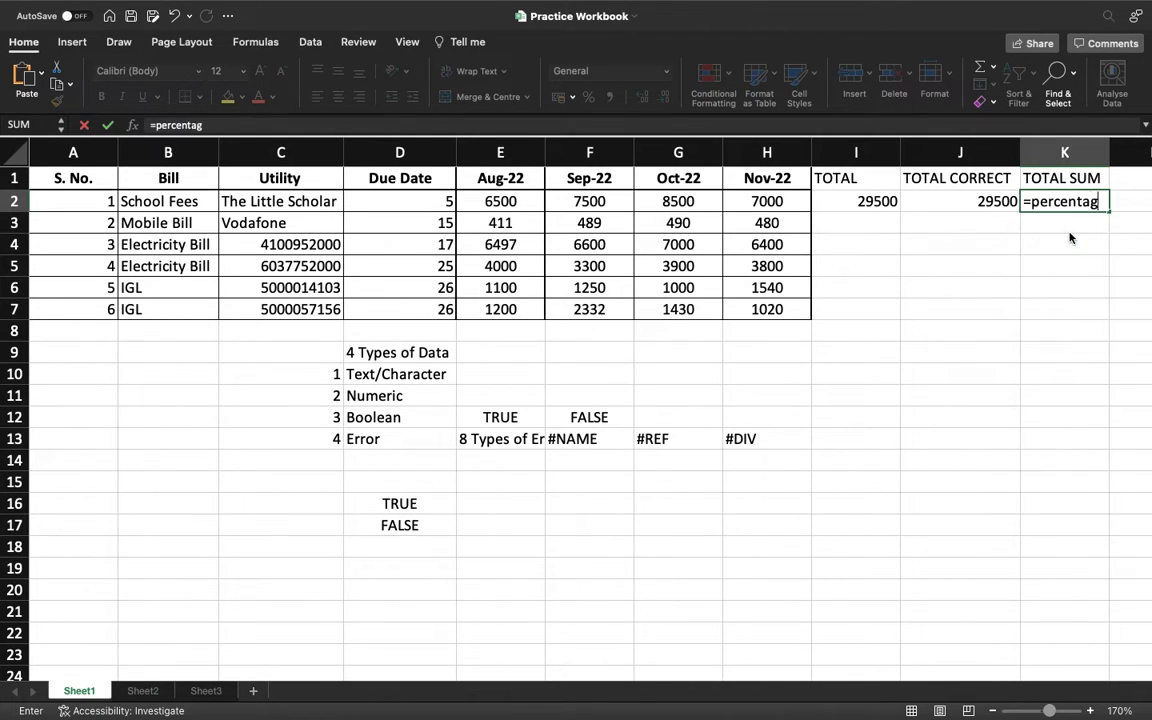
{"action": "key", "text": "BackSpace"}
{"action": "key", "text": "BackSpace"}
{"action": "key", "text": "BackSpace"}
{"action": "key", "text": "BackSpace"}
{"action": "key", "text": "BackSpace"}
{"action": "key", "text": "BackSpace"}
{"action": "key", "text": "BackSpace"}
{"action": "key", "text": "BackSpace"}
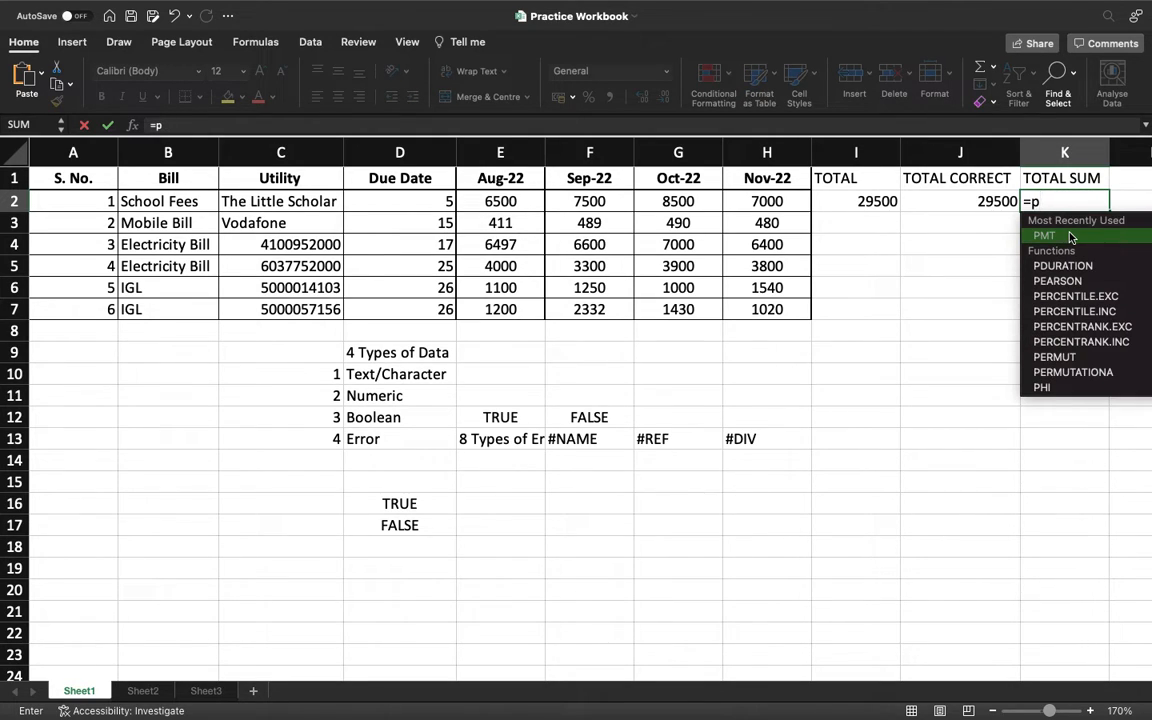
{"action": "key", "text": "BackSpace"}
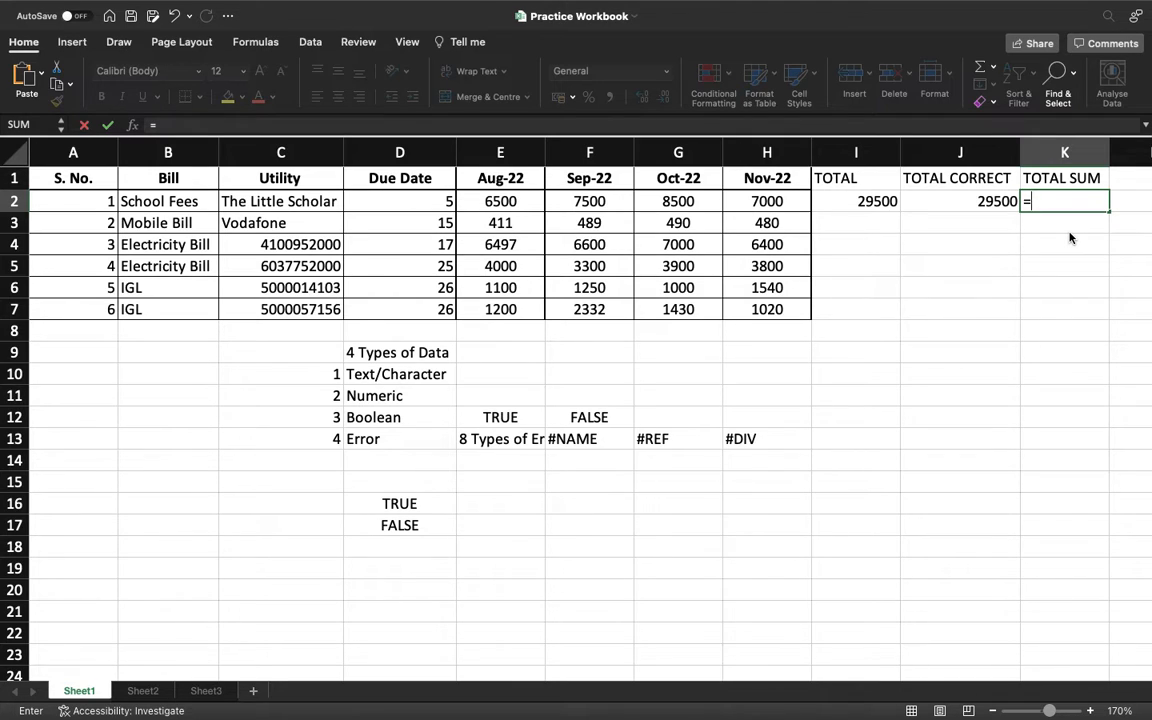
Step: Complete the TOTAL SUM formula in K2 as =SUM(E2:H2) for the School Fees row
{"action": "type", "text": "sum"}
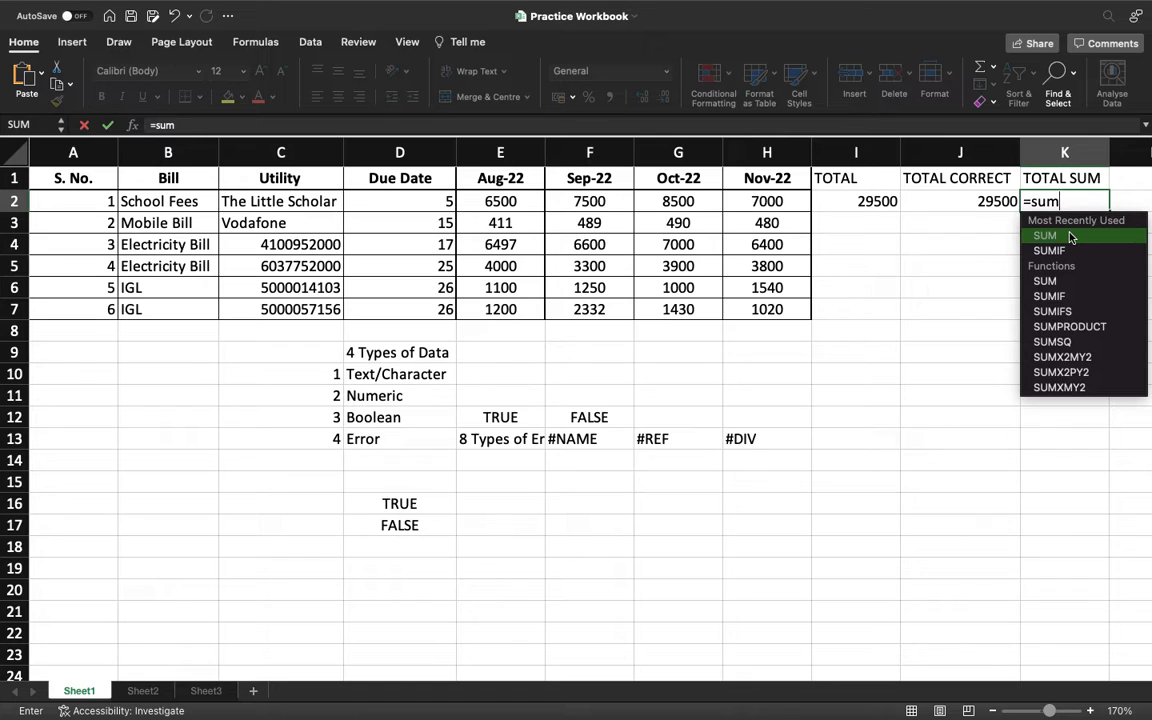
{"action": "type", "text": "("}
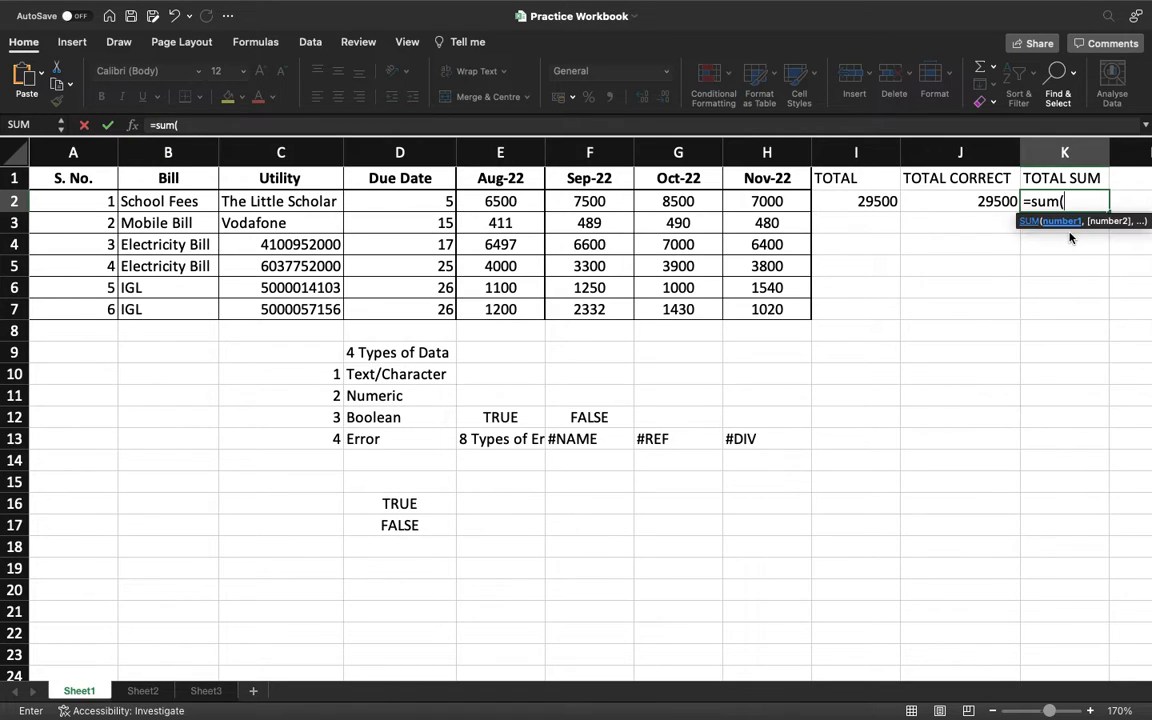
{"action": "left_click", "coordinate": [522, 204]}
{"action": "left_click_drag", "start_coordinate": [522, 204], "coordinate": [760, 202]}
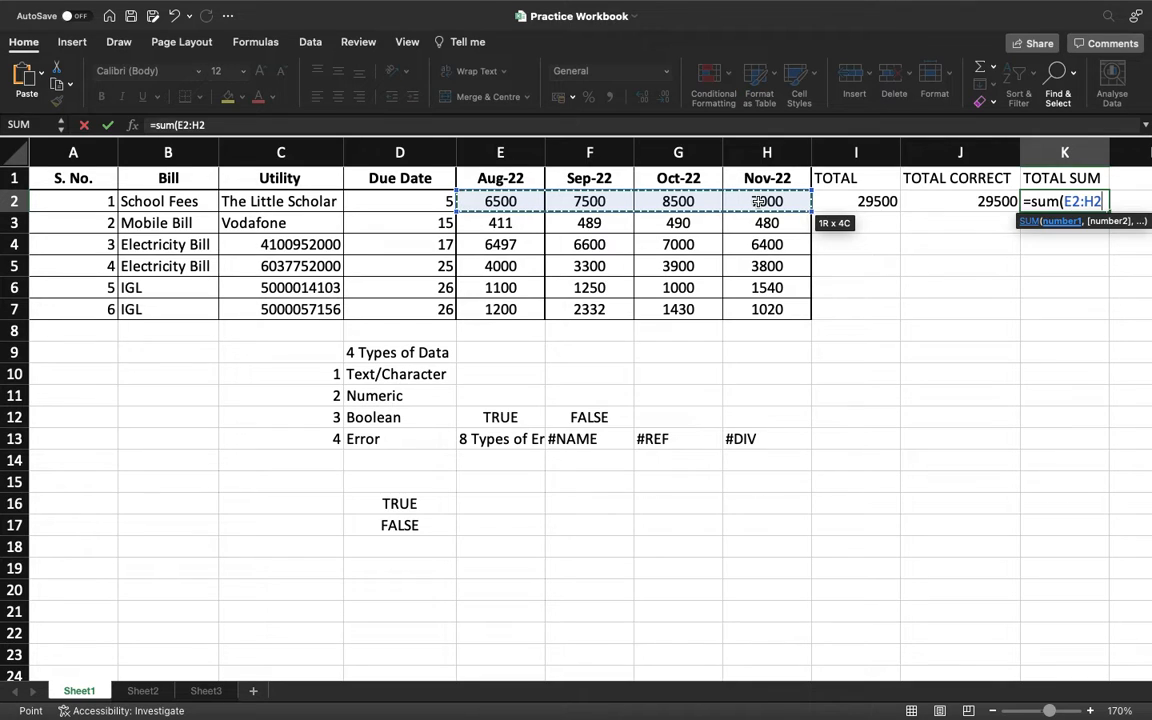
{"action": "type", "text": ")"}
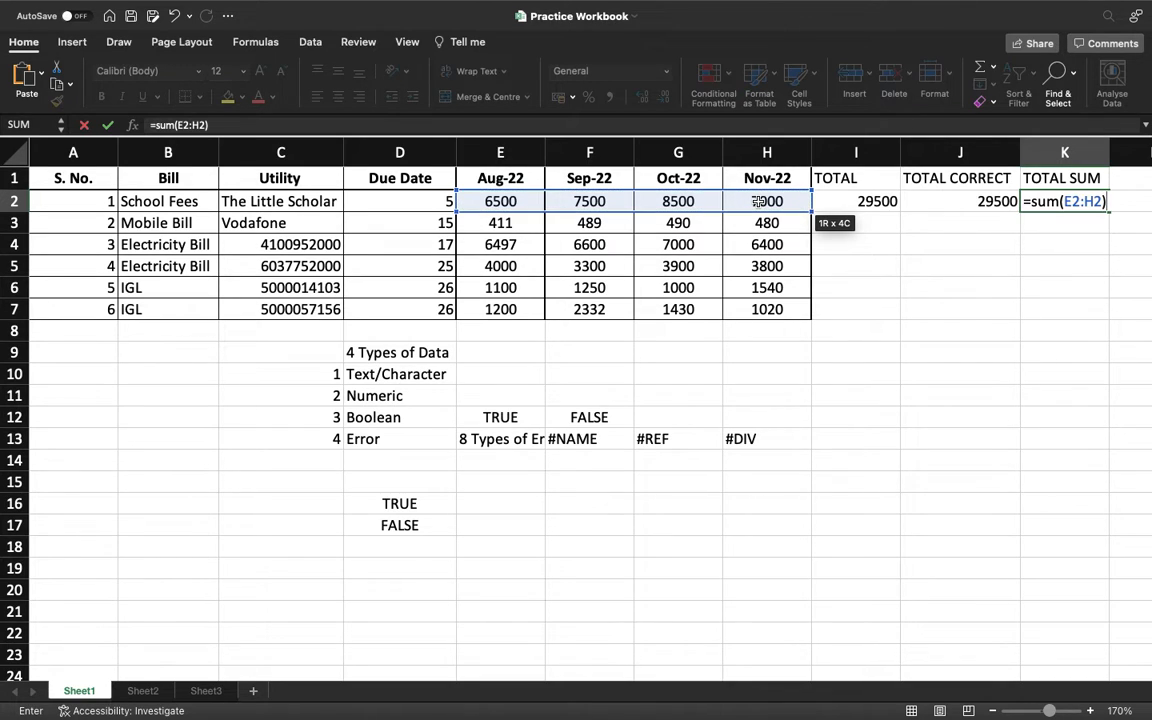
{"action": "key", "text": "Return"}
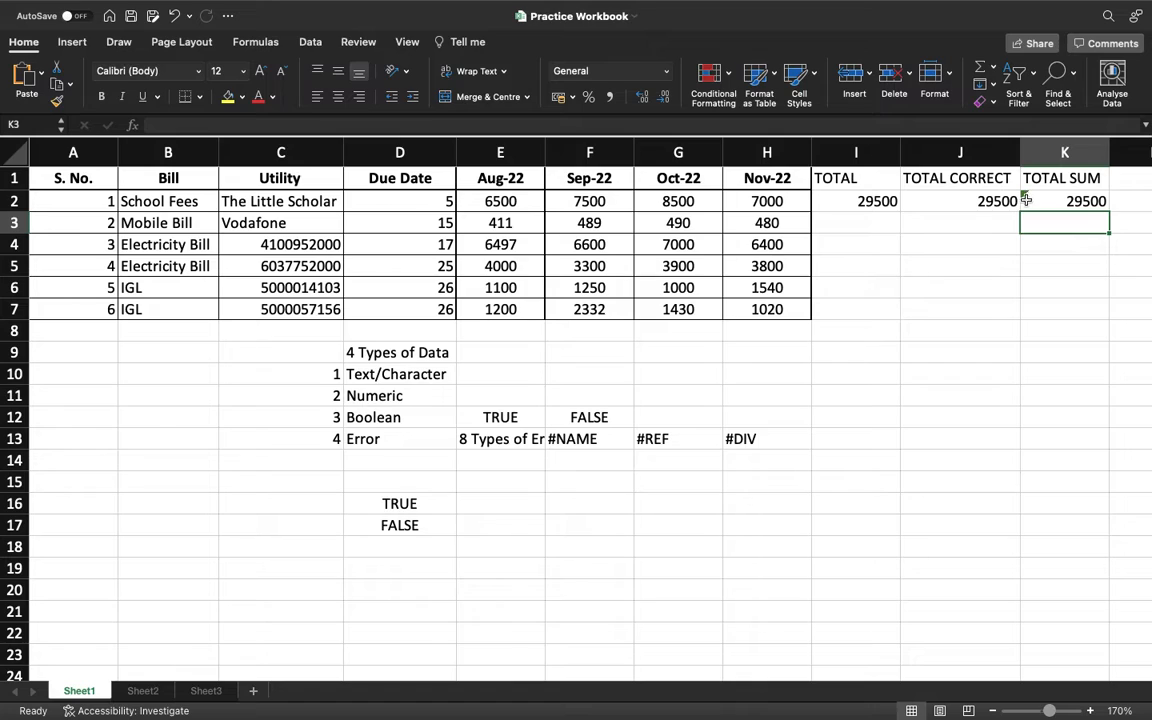
Step: Fill the TOTAL formula in I2 and the TOTAL CORRECT formula in J2 down to row 7
{"action": "left_click", "coordinate": [1043, 202]}
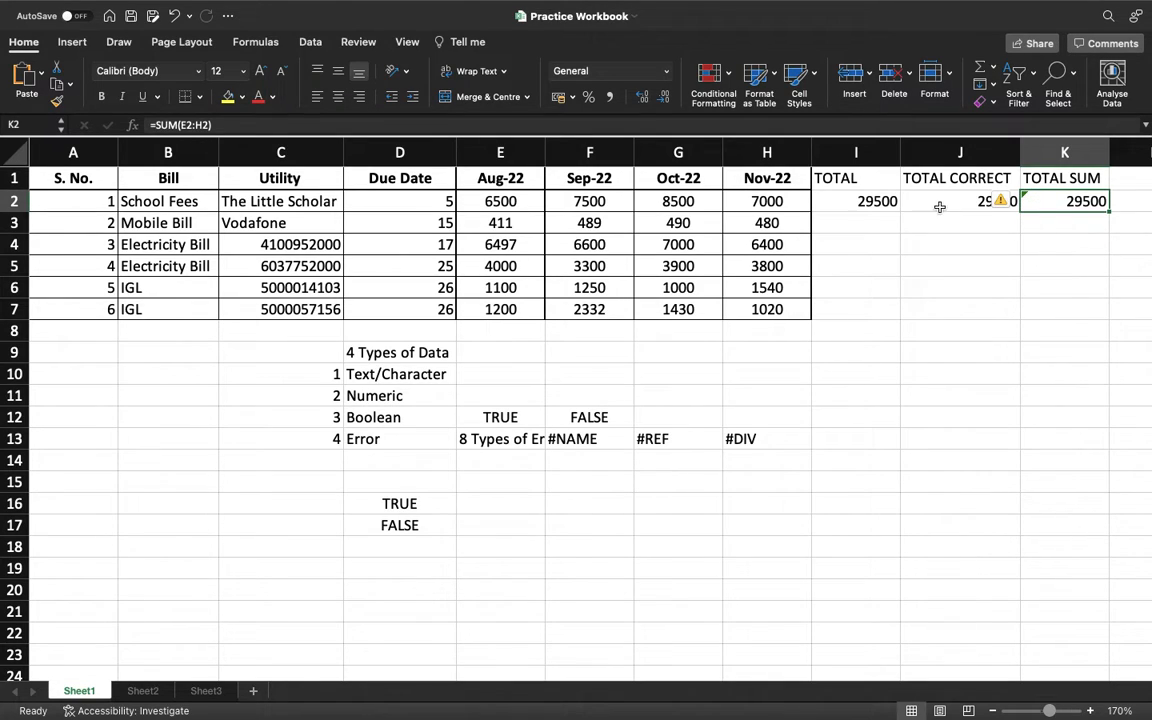
{"action": "left_click", "coordinate": [822, 192]}
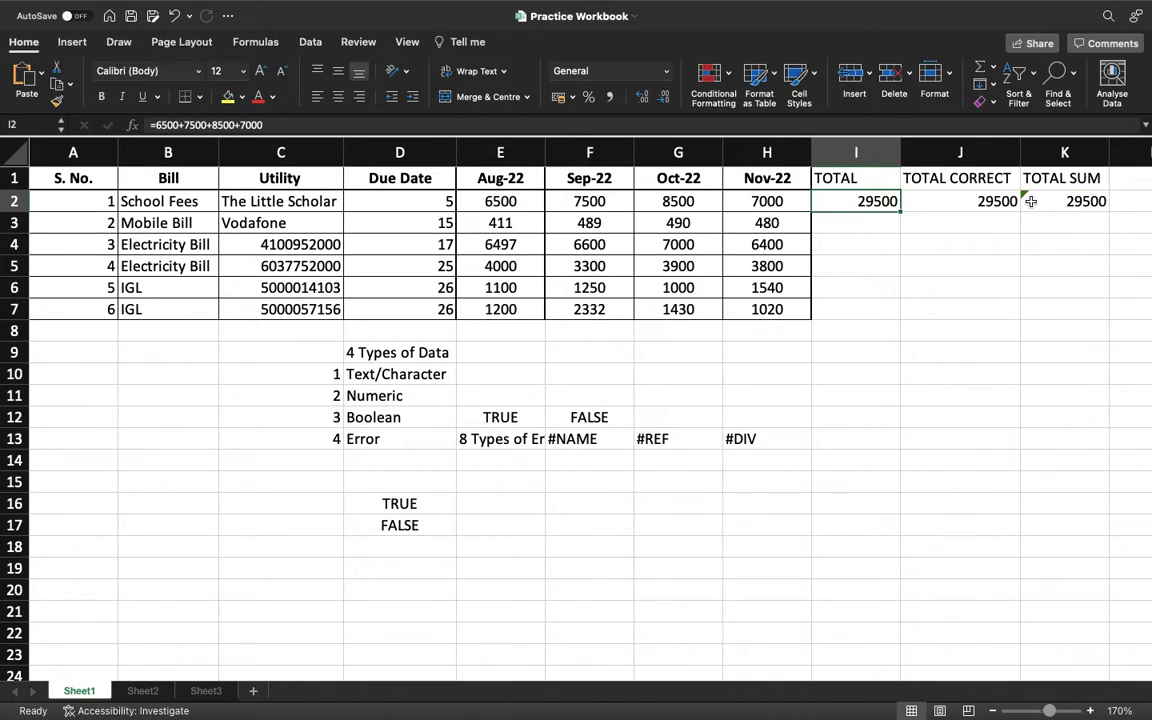
{"action": "left_click", "coordinate": [879, 224]}
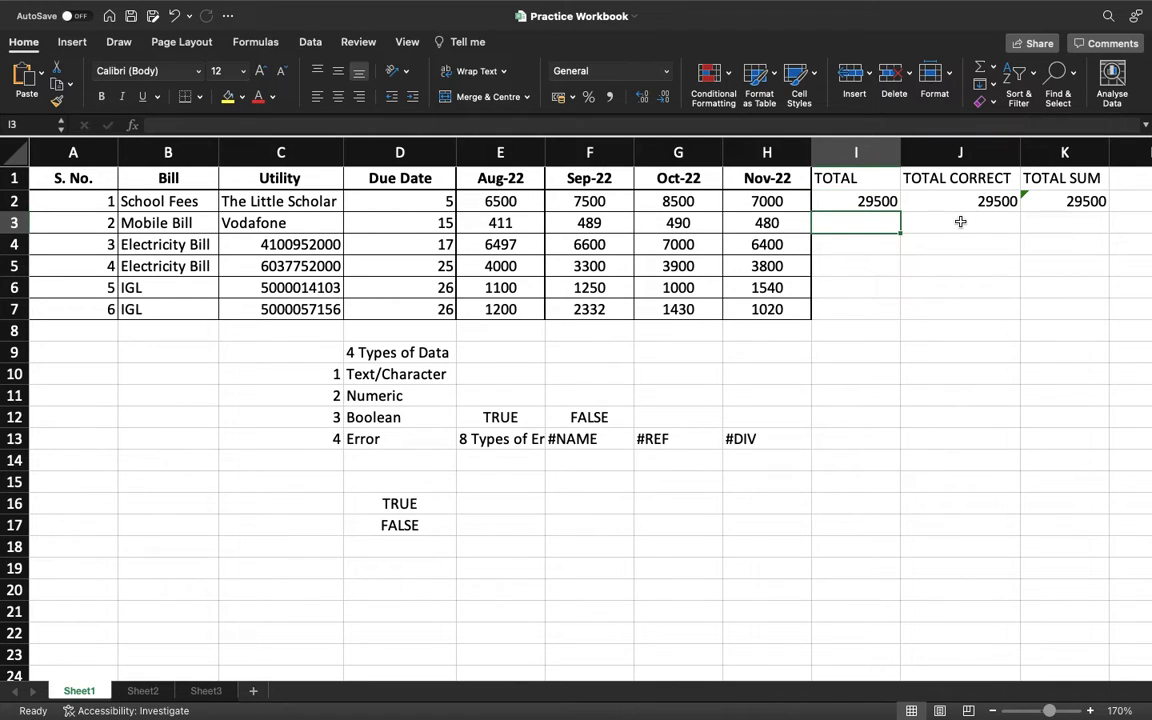
{"action": "left_click", "coordinate": [885, 200]}
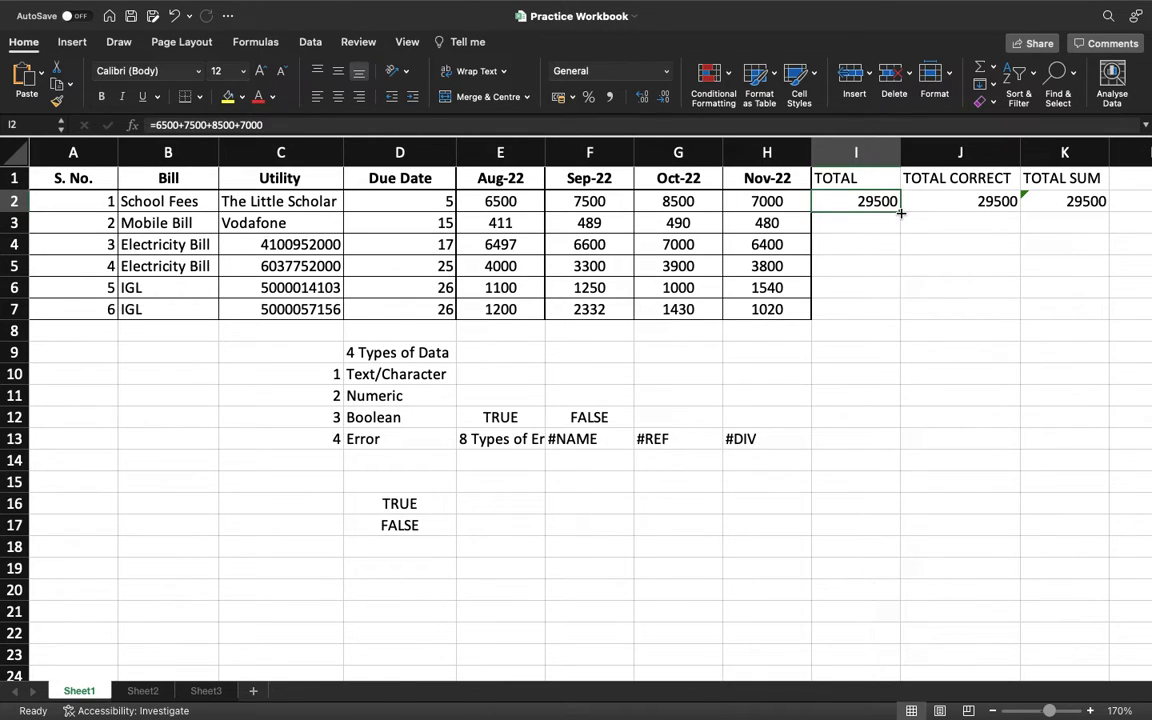
{"action": "left_click_drag", "start_coordinate": [901, 213], "coordinate": [900, 314]}
{"action": "left_click", "coordinate": [965, 202]}
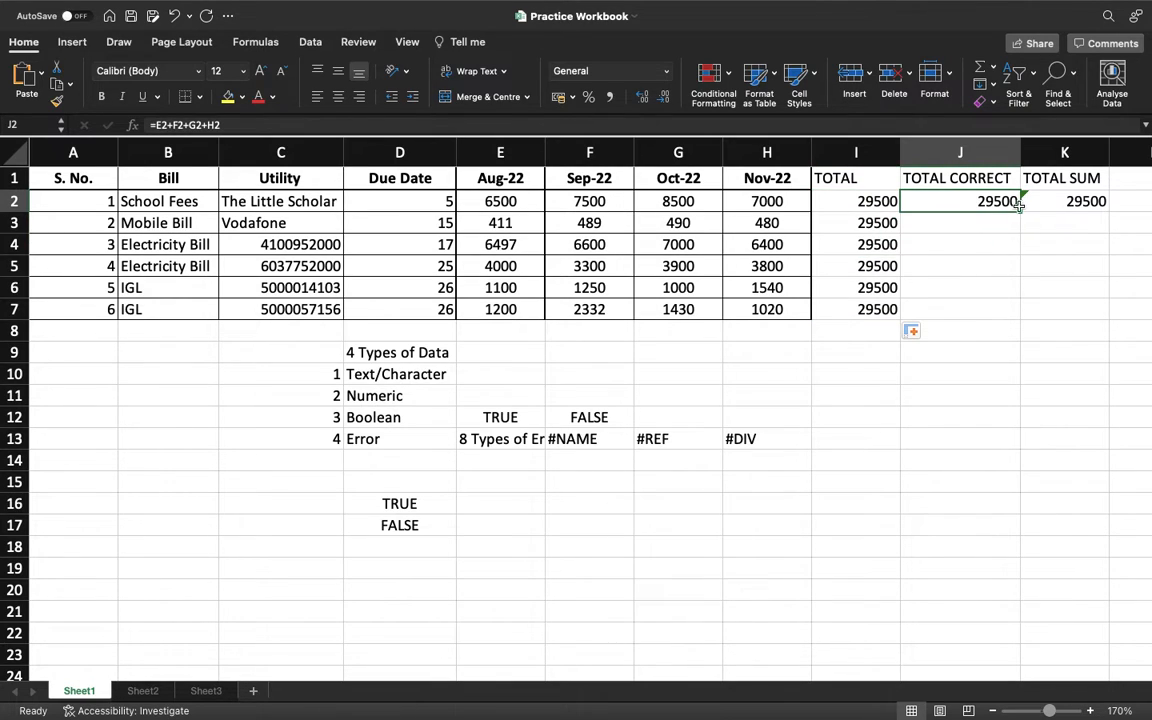
{"action": "left_click_drag", "start_coordinate": [1021, 212], "coordinate": [1020, 312]}
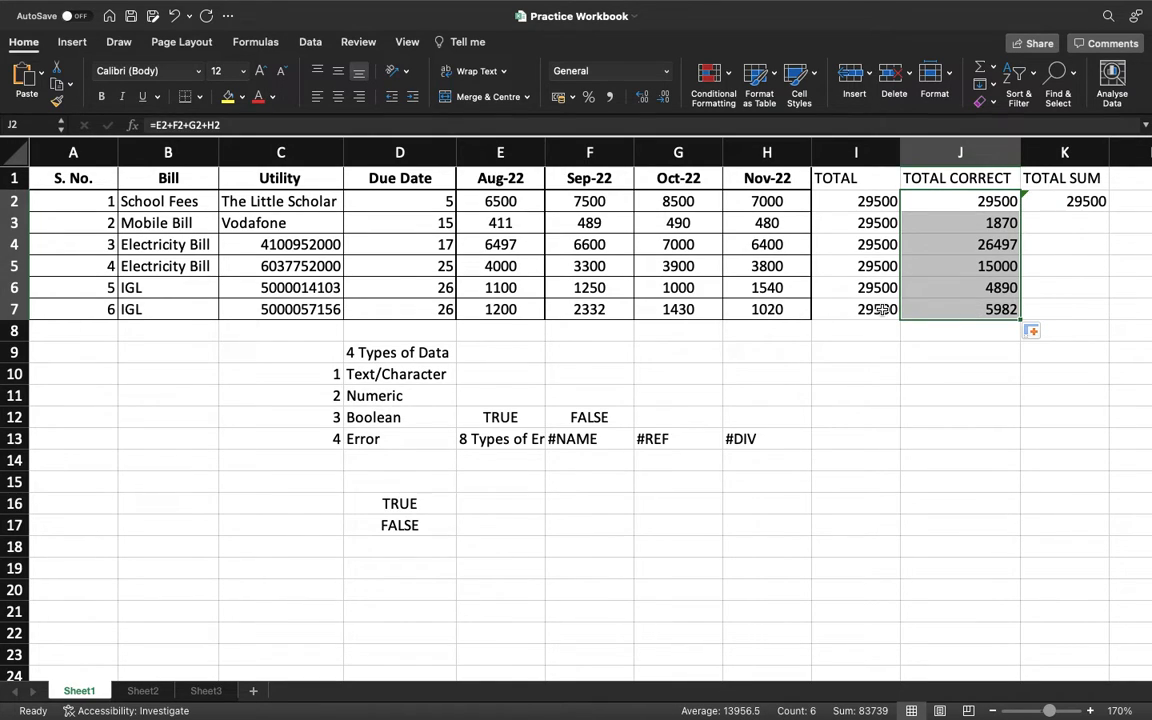
Step: Fill the TOTAL SUM formula from K2 down through K7
{"action": "left_click", "coordinate": [1085, 203]}
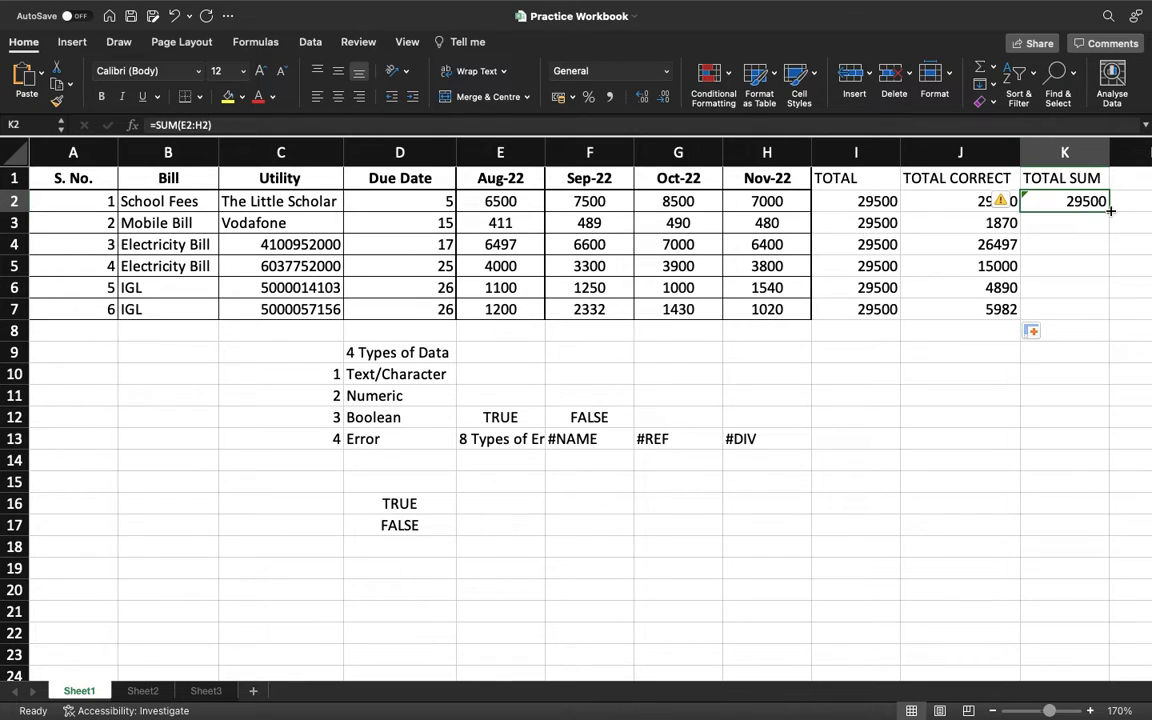
{"action": "double_click", "coordinate": [1110, 211]}
{"action": "left_click", "coordinate": [959, 246]}
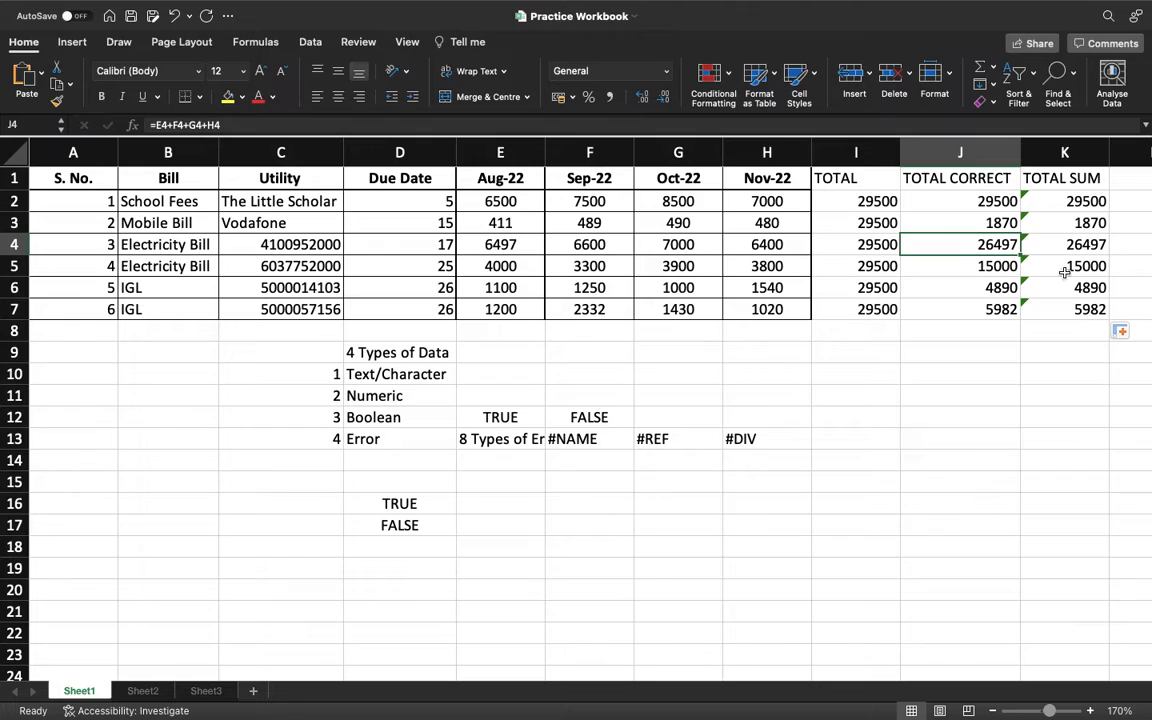
Step: Check the formulas in J2 and K2, and ignore K2's Formula Omits Adjacent Cells error
{"action": "left_click", "coordinate": [1046, 201]}
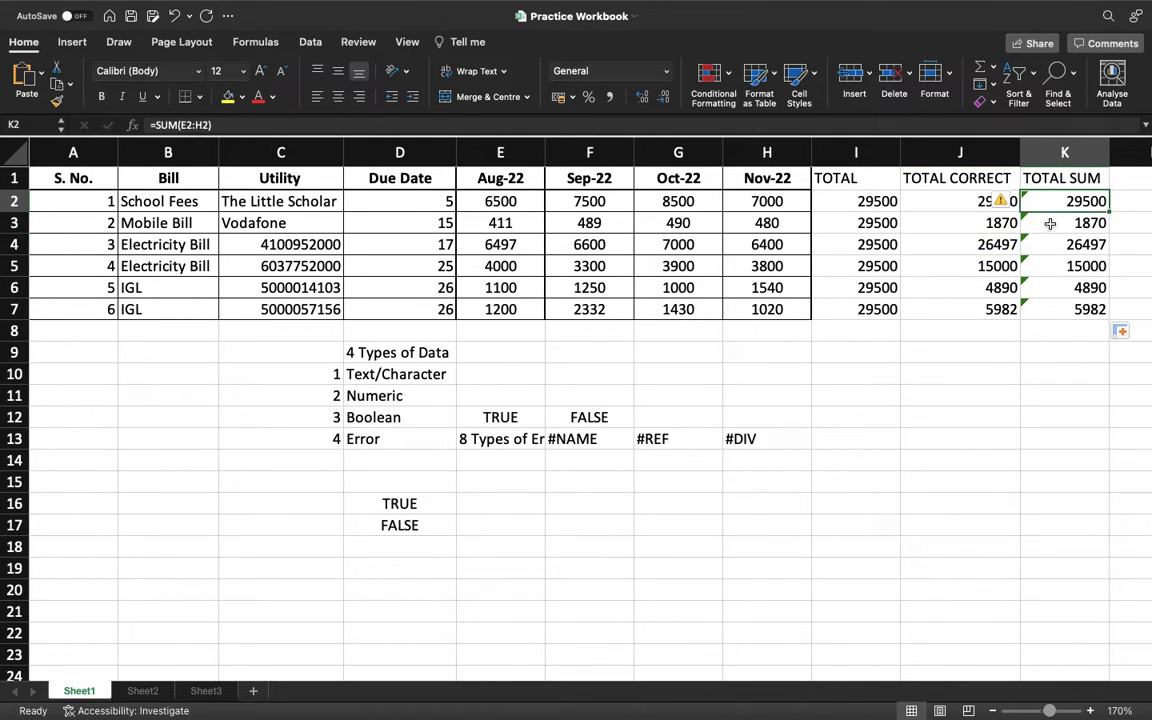
{"action": "left_click", "coordinate": [955, 201]}
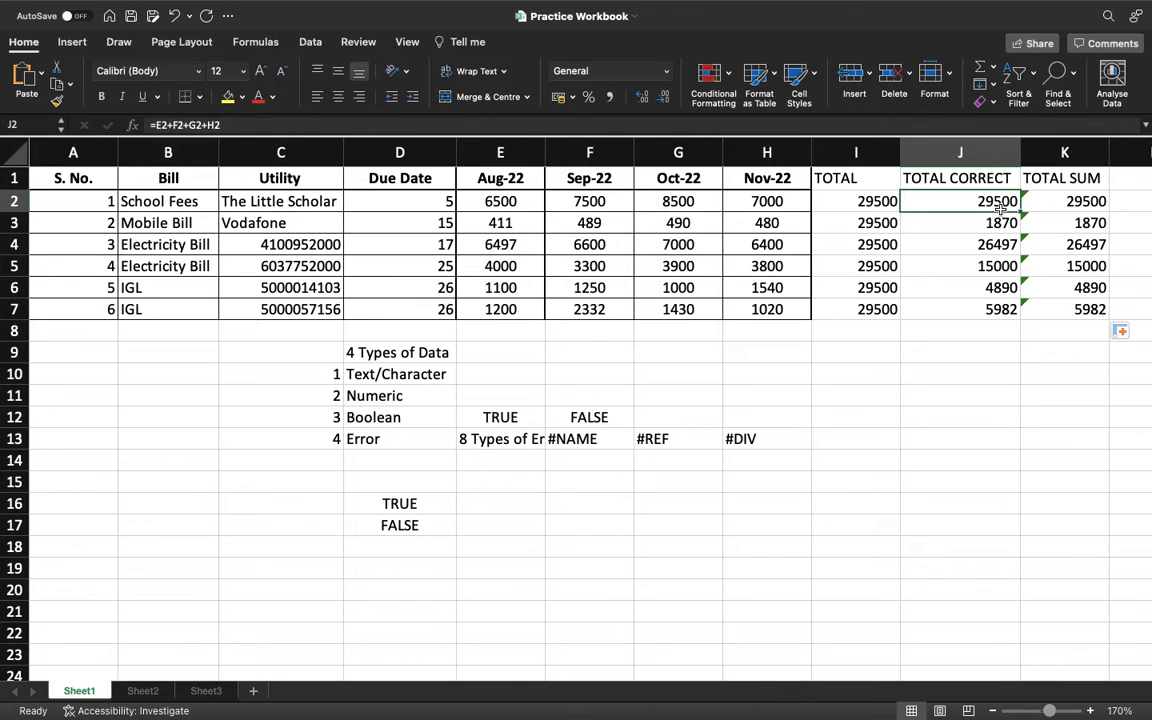
{"action": "left_click", "coordinate": [1077, 200]}
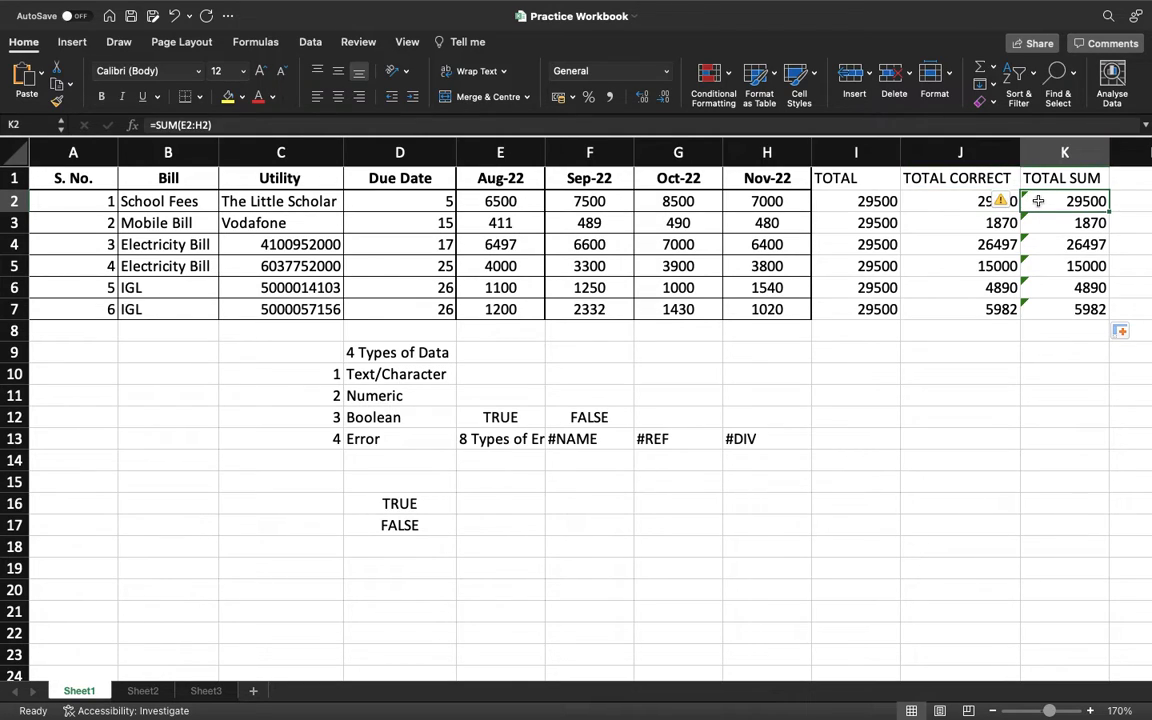
{"action": "left_click", "coordinate": [1004, 201]}
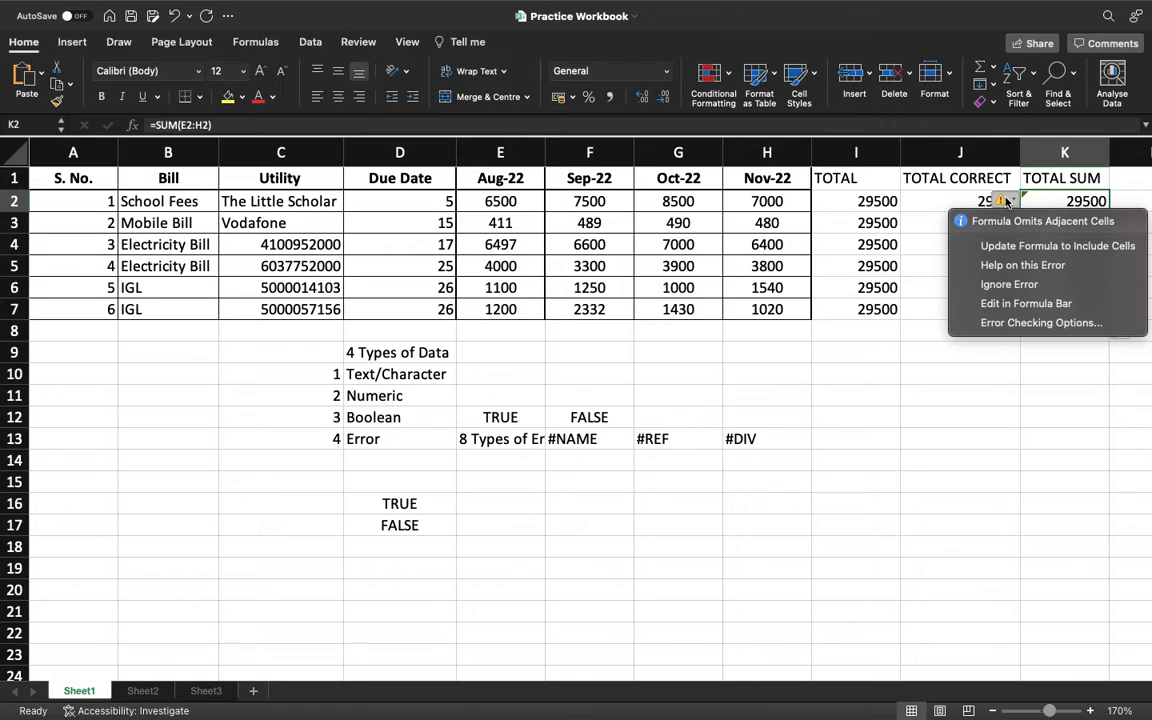
{"action": "left_click", "coordinate": [1017, 283]}
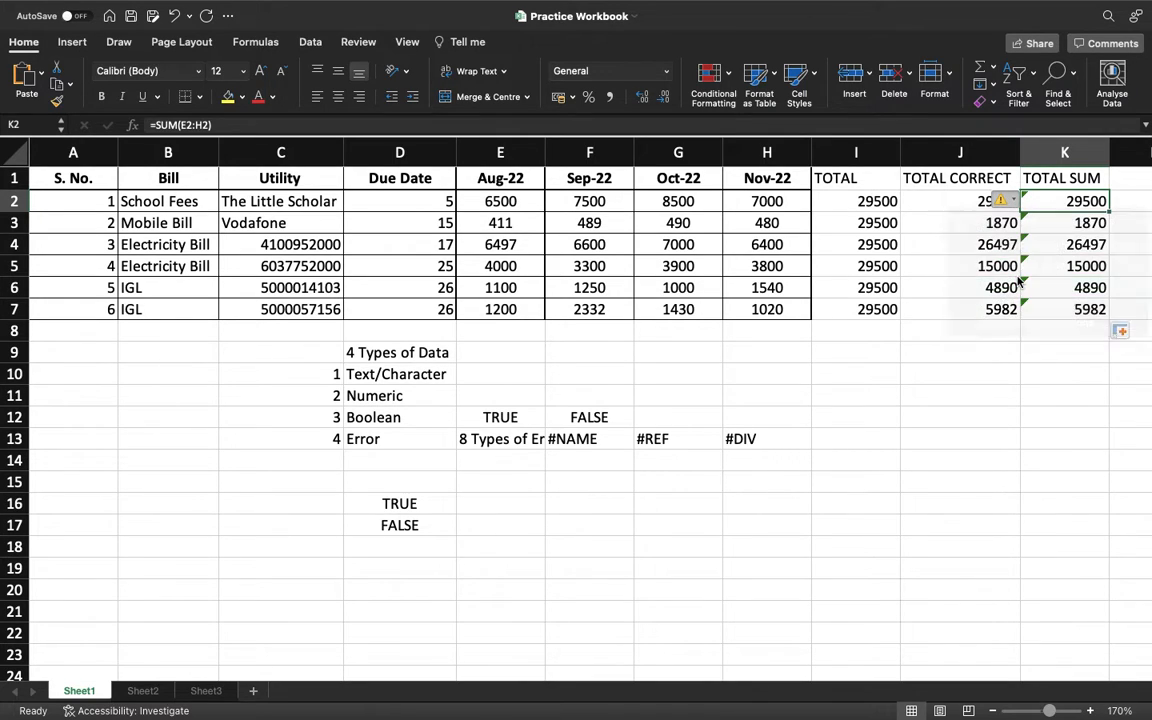
Step: Compare the row 2 and row 3 formulas across the TOTAL, TOTAL CORRECT and TOTAL SUM columns
{"action": "left_click", "coordinate": [965, 226]}
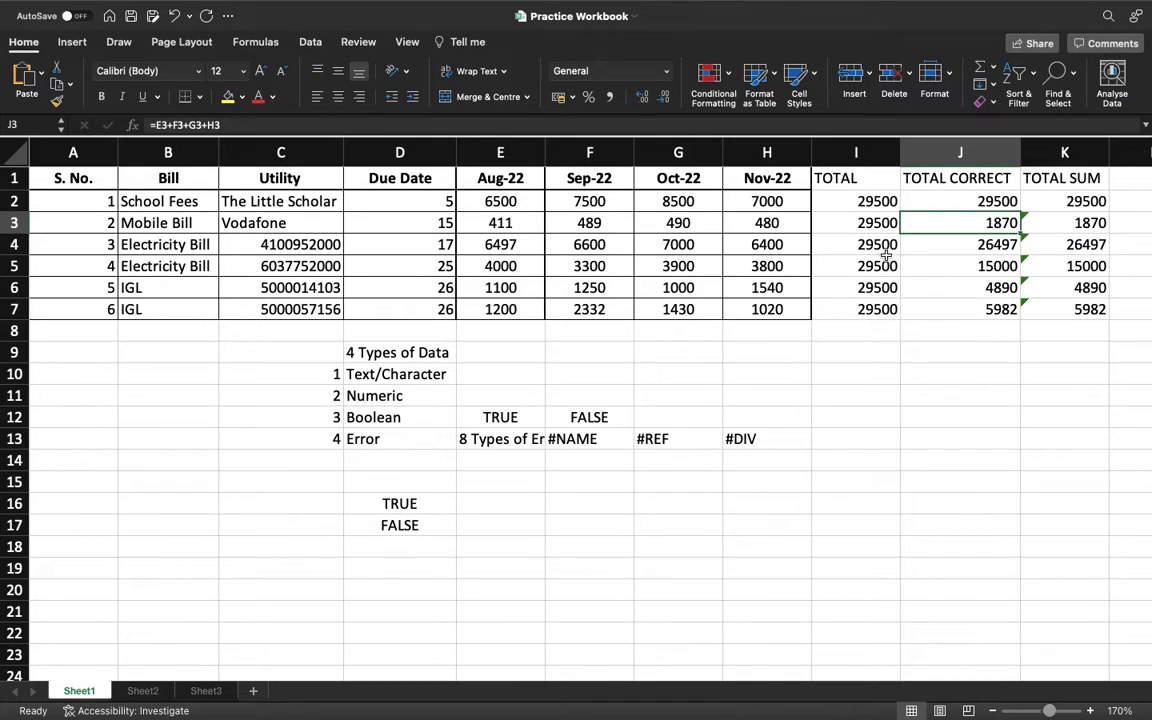
{"action": "left_click", "coordinate": [864, 204]}
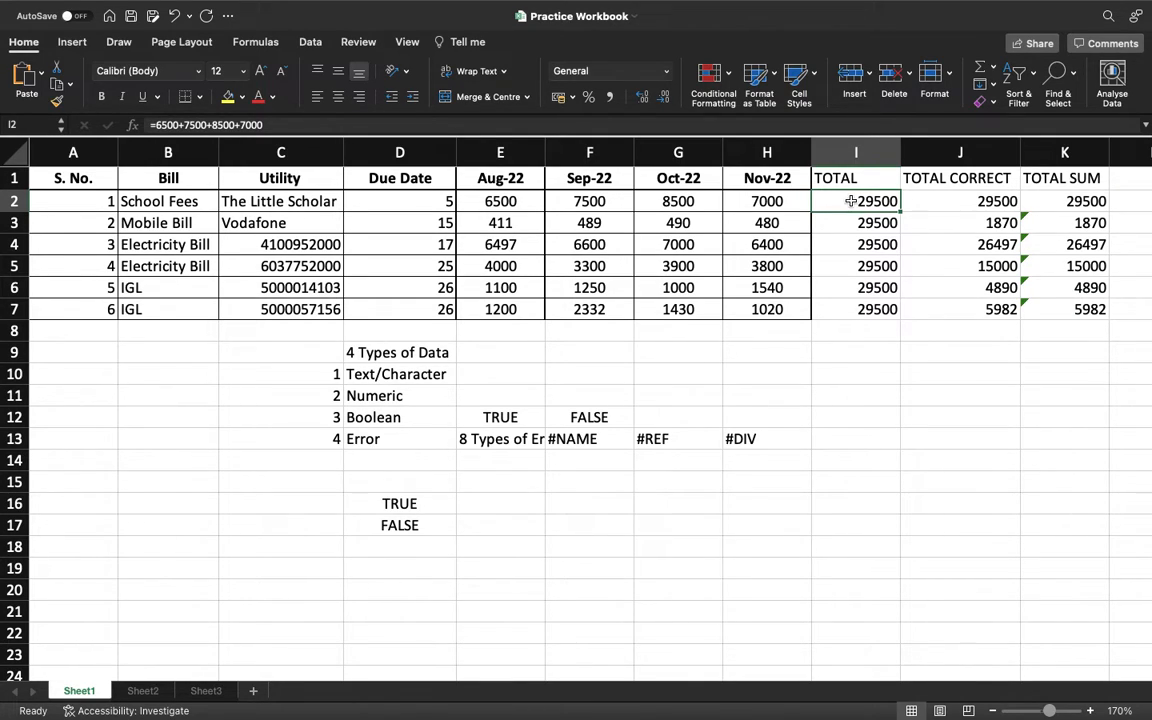
{"action": "key", "text": "Right"}
{"action": "key", "text": "Right"}
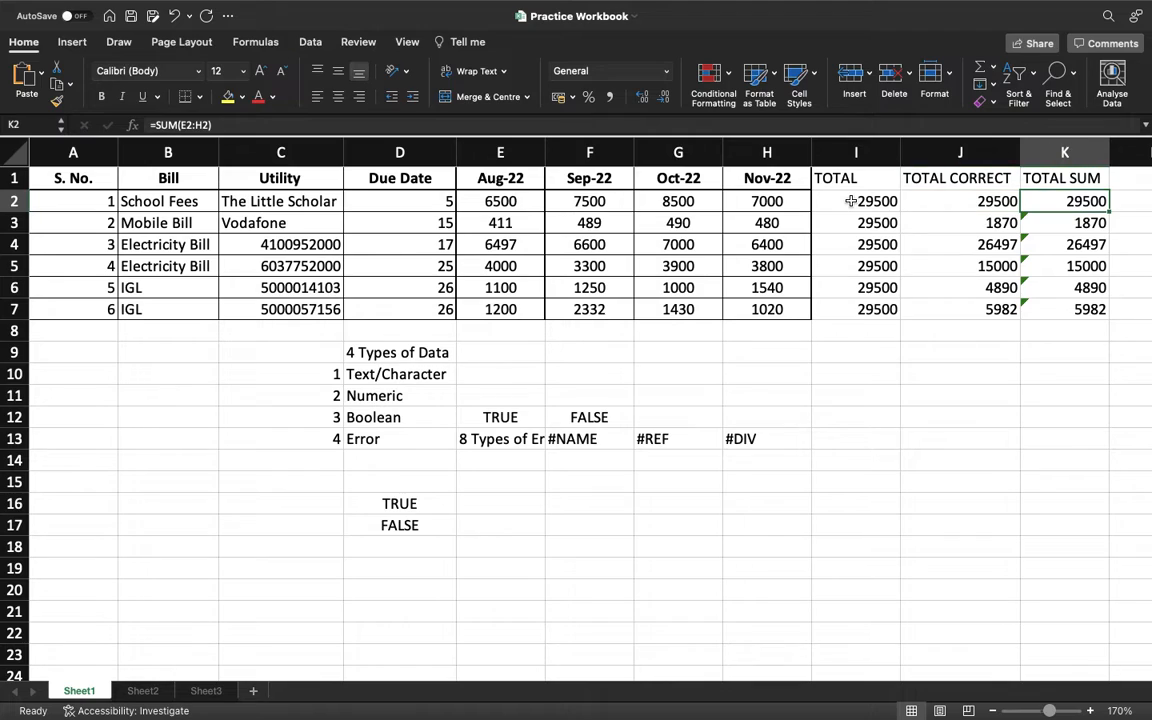
{"action": "key", "text": "Left"}
{"action": "key", "text": "Left"}
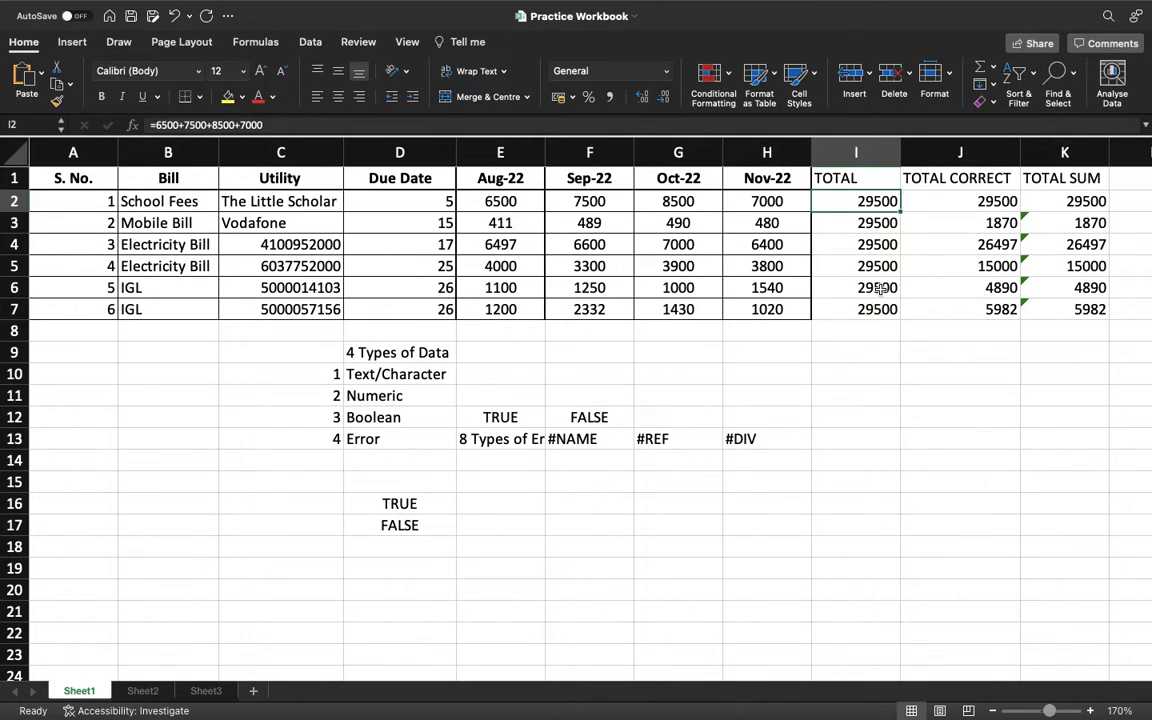
{"action": "left_click", "coordinate": [874, 224]}
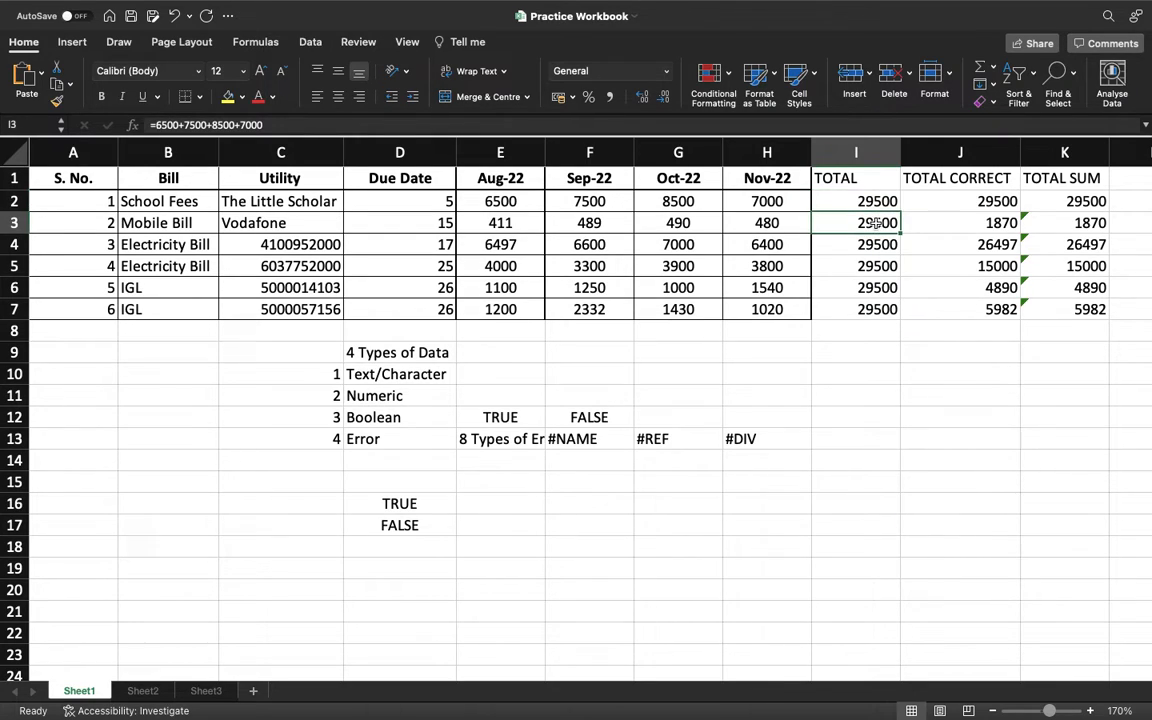
{"action": "key", "text": "Right"}
{"action": "key", "text": "Right"}
{"action": "key", "text": "Left"}
{"action": "key", "text": "Left"}
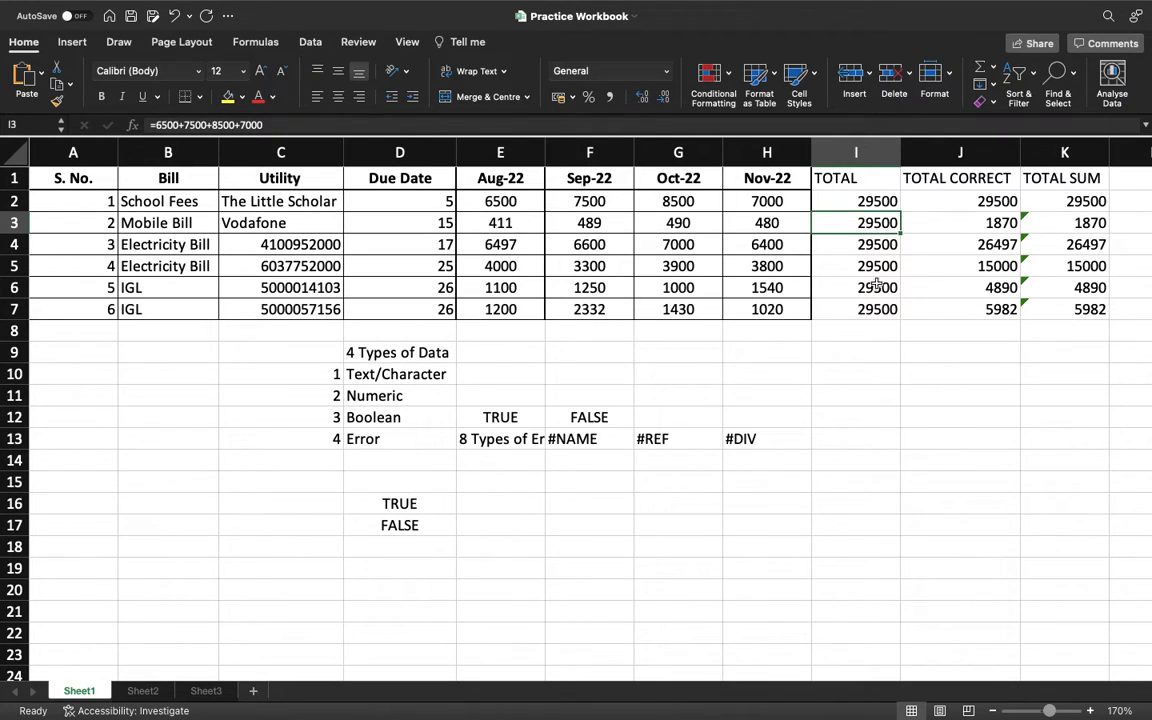
Step: Delete the whole TOTAL column, column I, which holds the typed-number formulas
{"action": "left_click", "coordinate": [852, 151]}
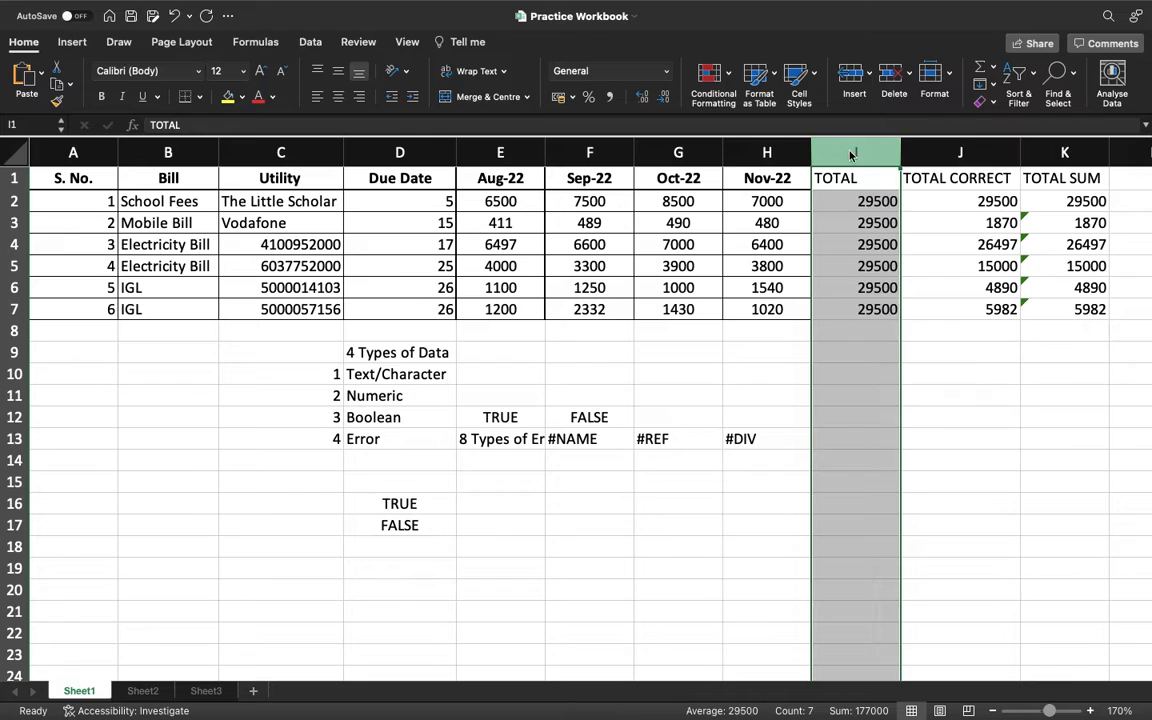
{"action": "right_click", "coordinate": [852, 151]}
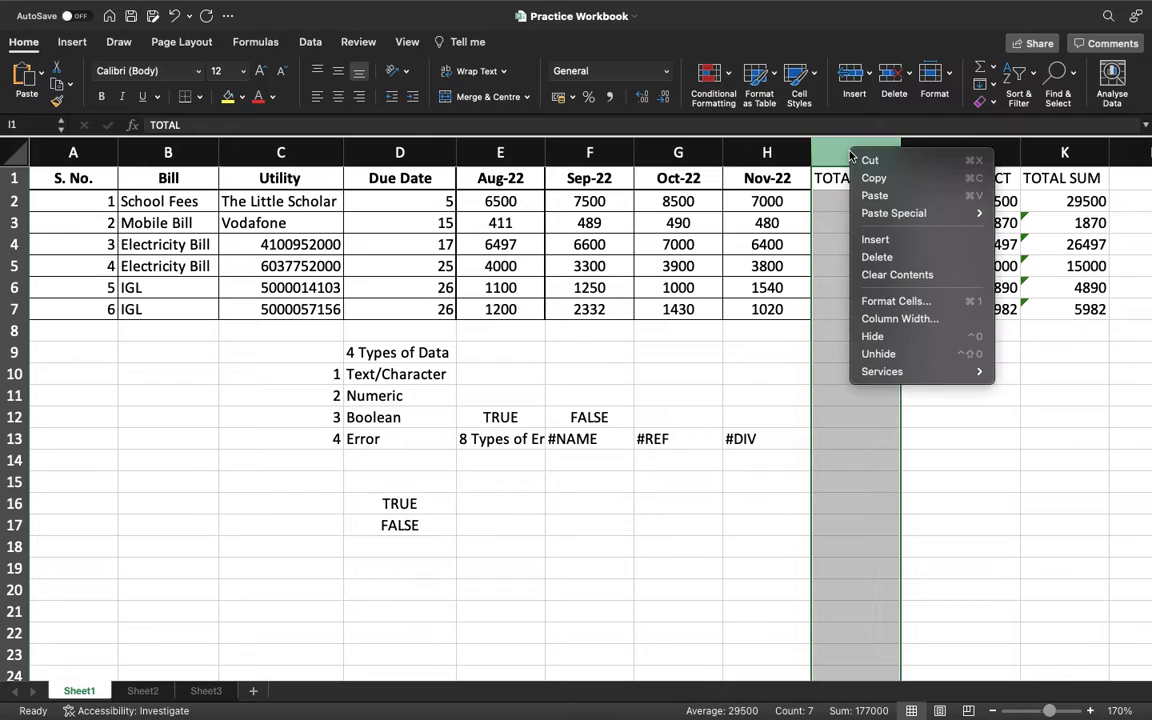
{"action": "left_click", "coordinate": [893, 259]}
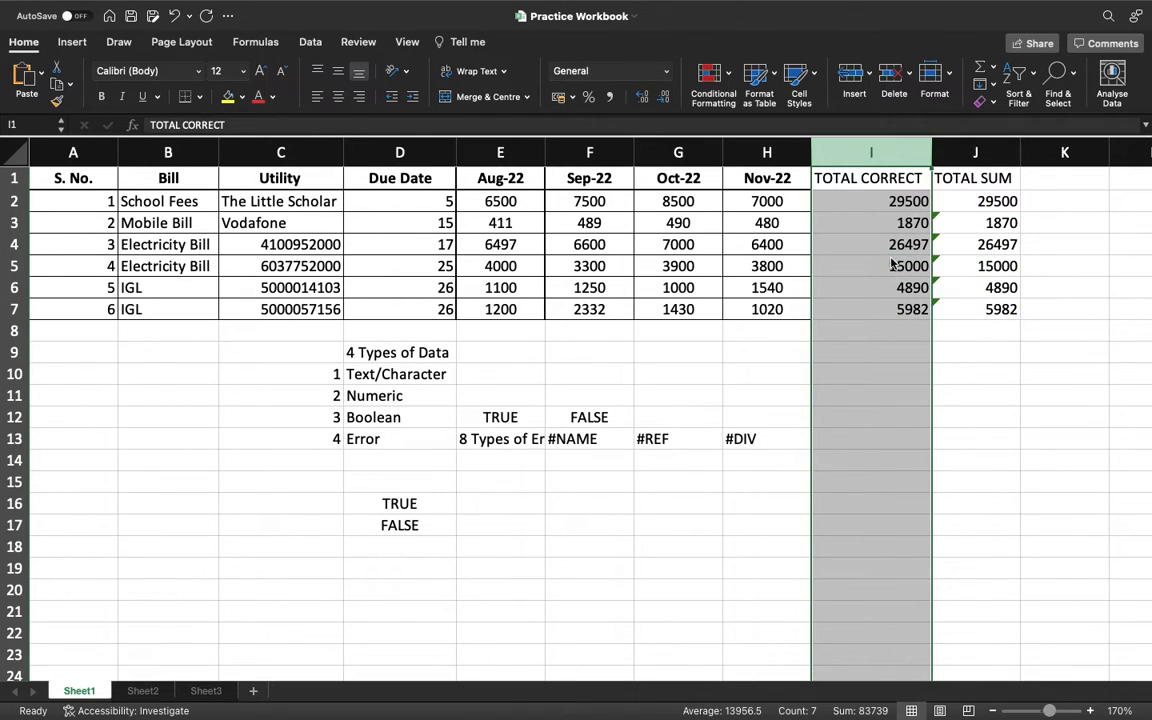
Step: Check the row 2 formulas under TOTAL CORRECT and TOTAL SUM, and delete the entire TOTAL CORRECT column
{"action": "left_click", "coordinate": [893, 215]}
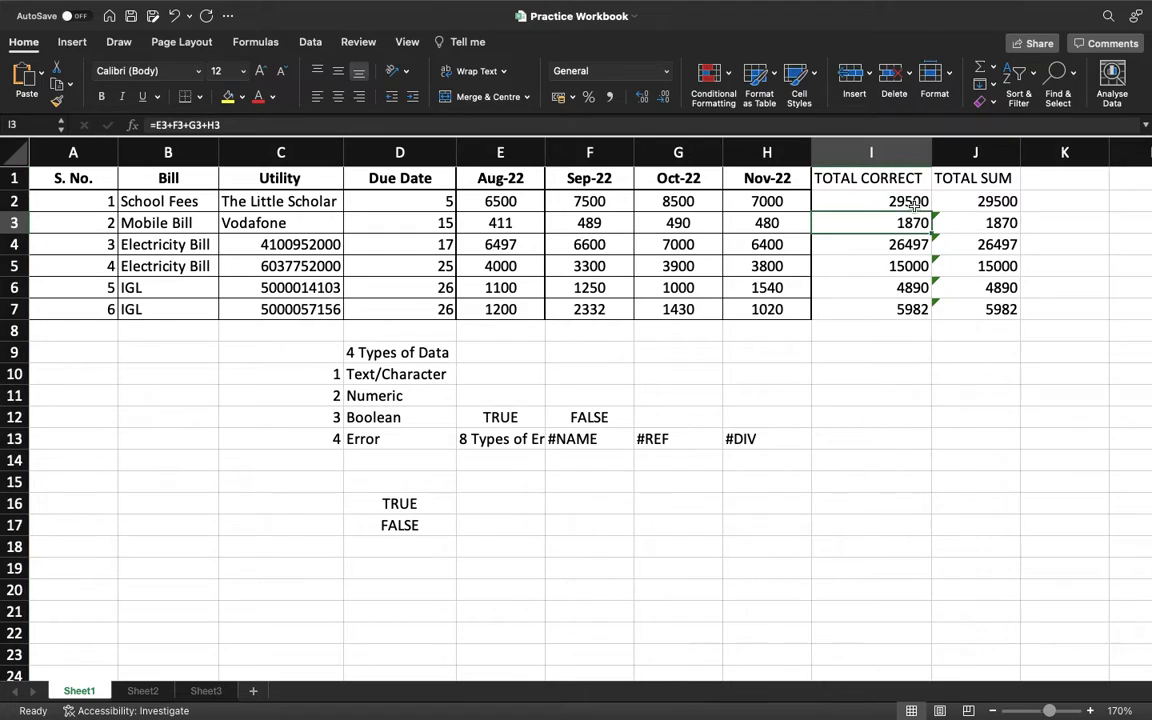
{"action": "left_click", "coordinate": [900, 202]}
{"action": "key", "text": "Right"}
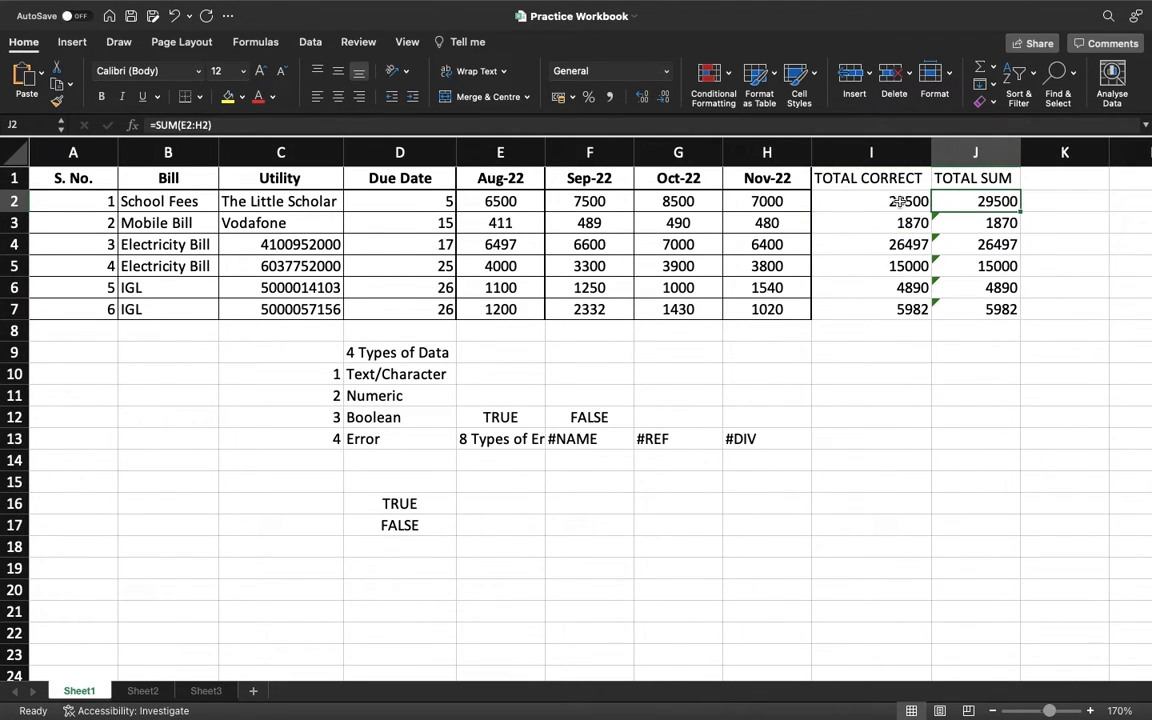
{"action": "left_click", "coordinate": [893, 201]}
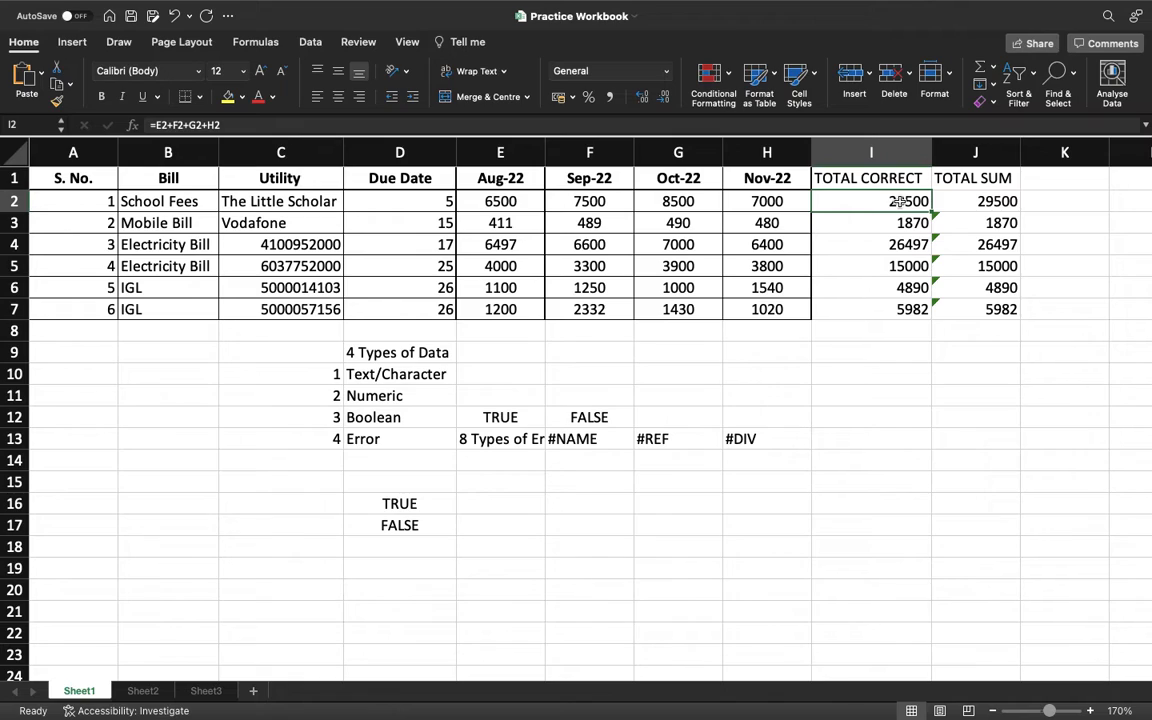
{"action": "left_click", "coordinate": [980, 201]}
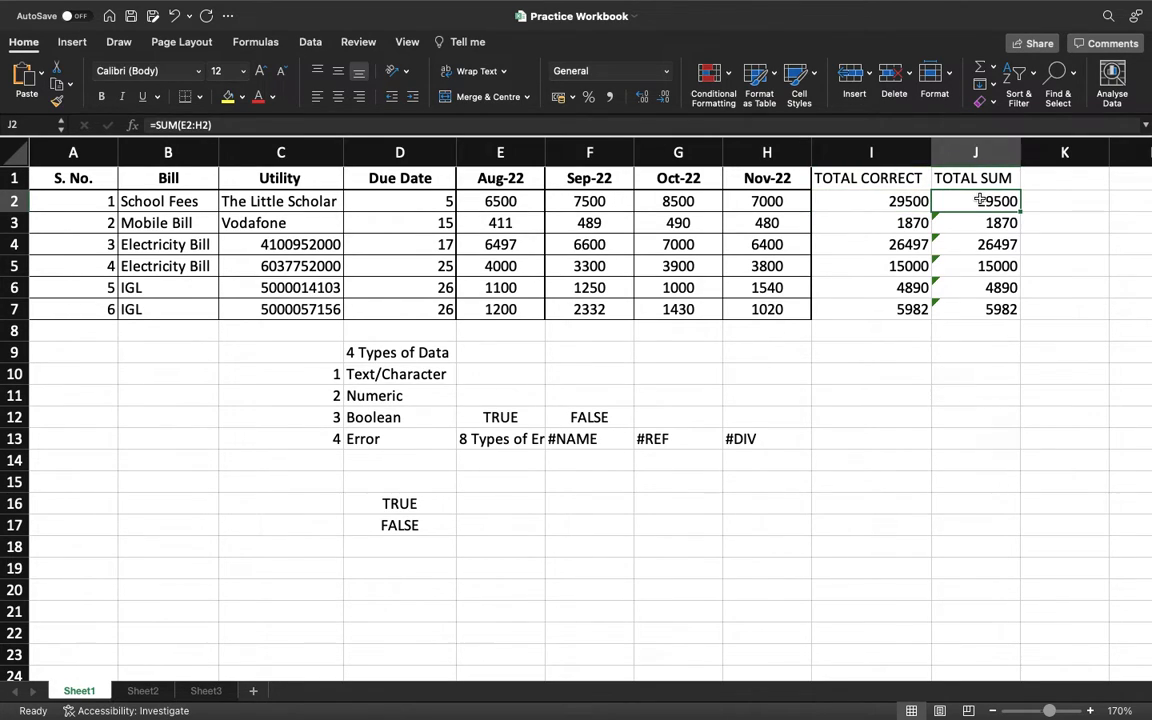
{"action": "left_click", "coordinate": [838, 201]}
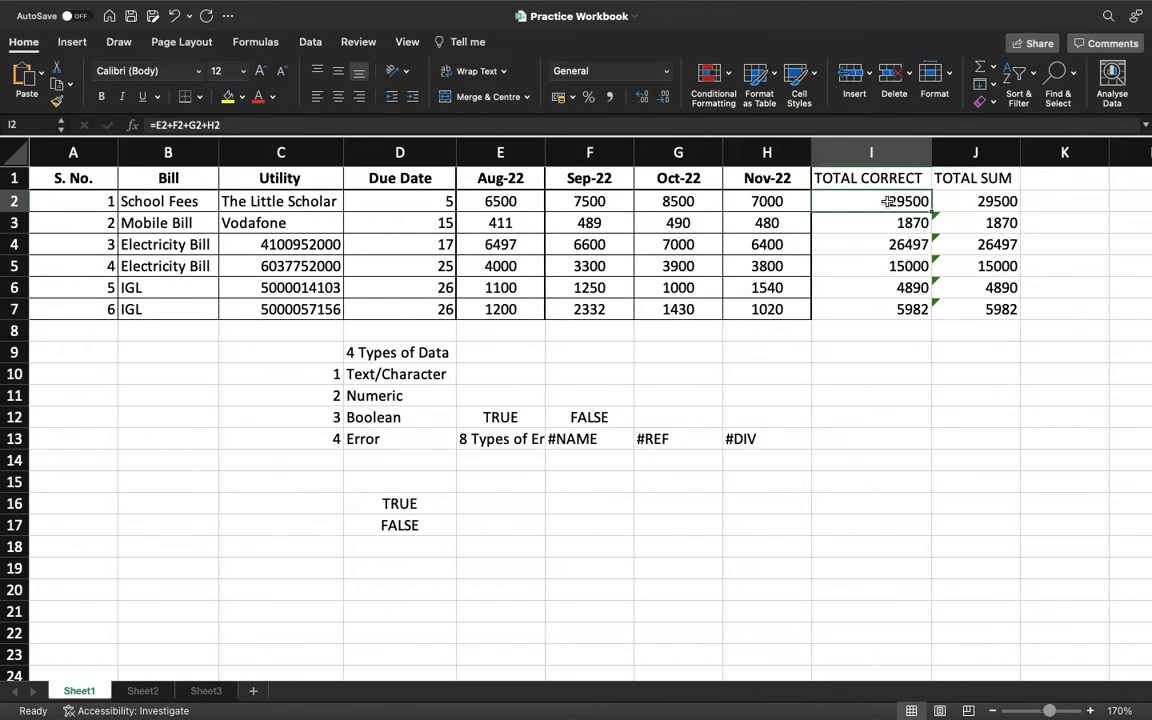
{"action": "left_click", "coordinate": [878, 150]}
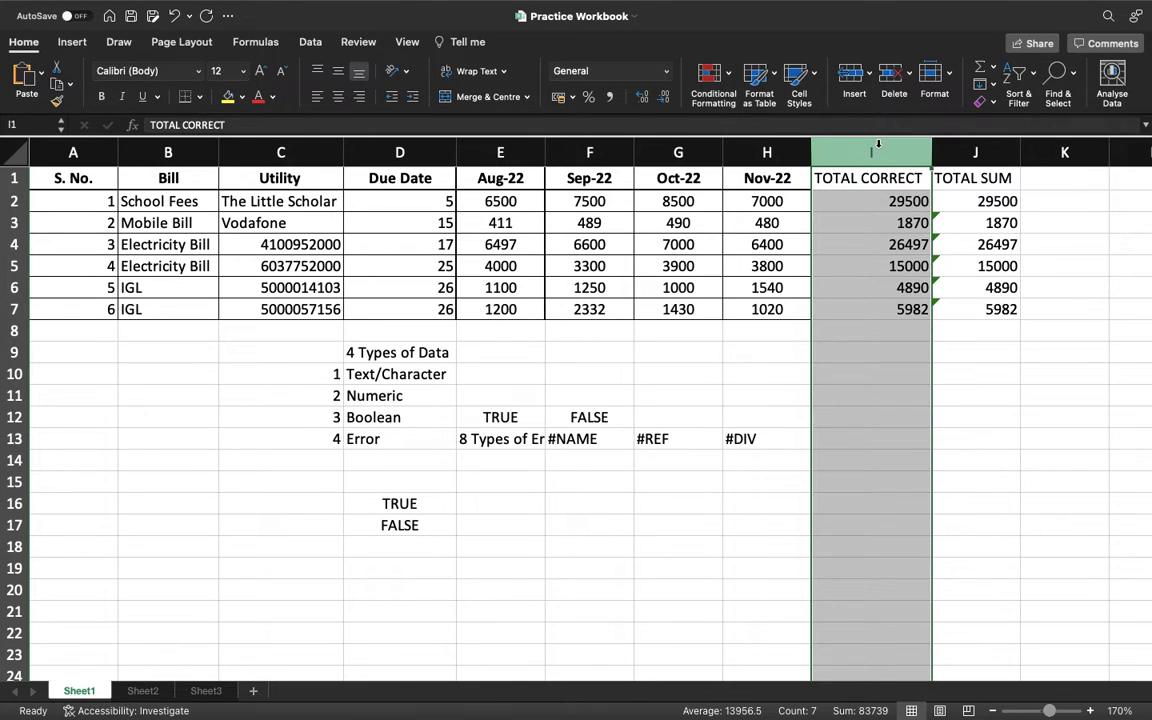
{"action": "right_click", "coordinate": [878, 145]}
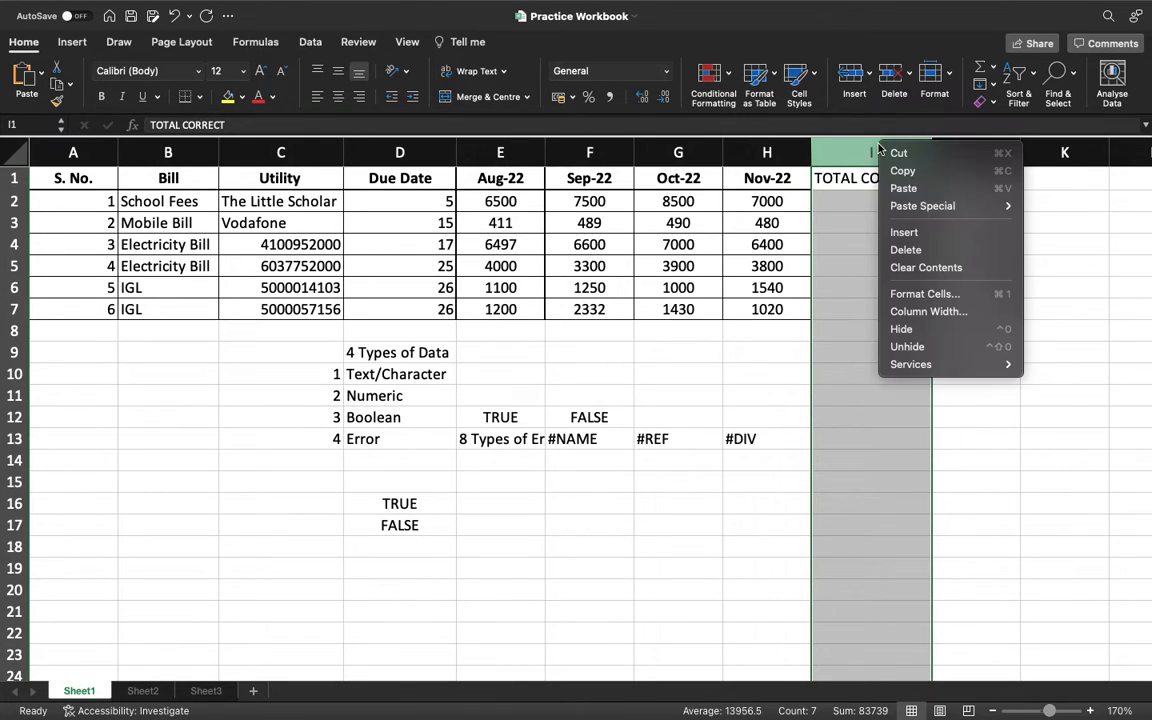
{"action": "left_click", "coordinate": [922, 250]}
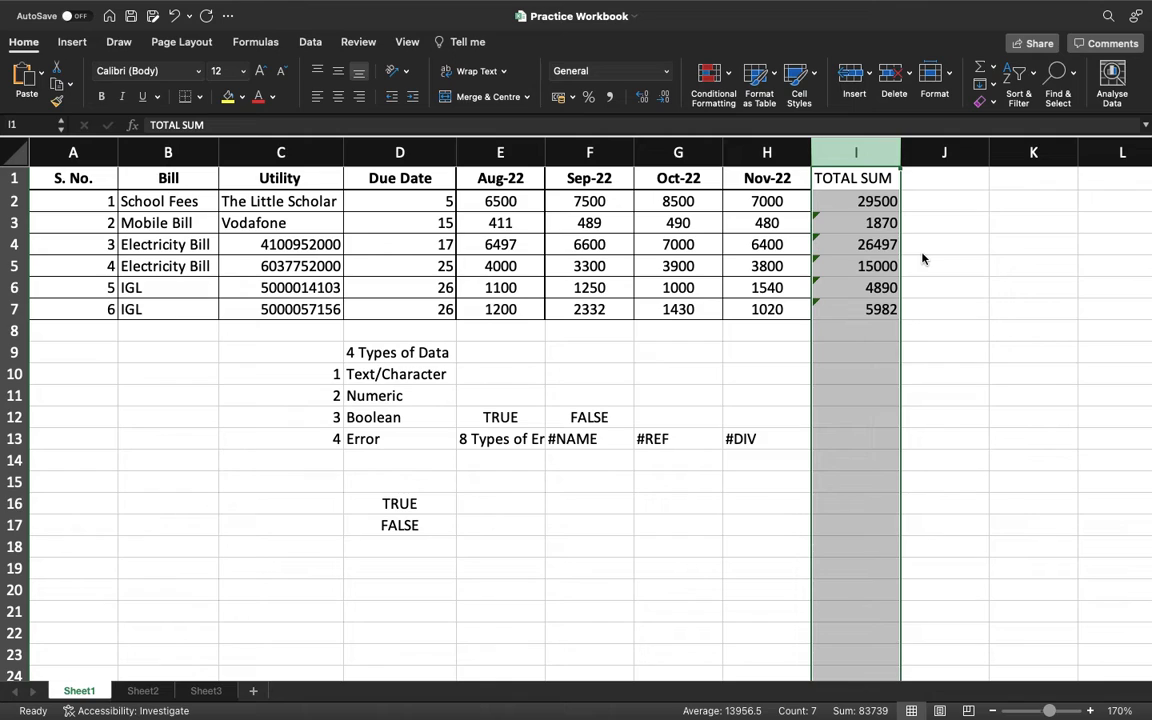
Step: Fill the SUM formula in I2 down through I7 under TOTAL SUM
{"action": "left_click", "coordinate": [856, 216]}
{"action": "left_click", "coordinate": [887, 199]}
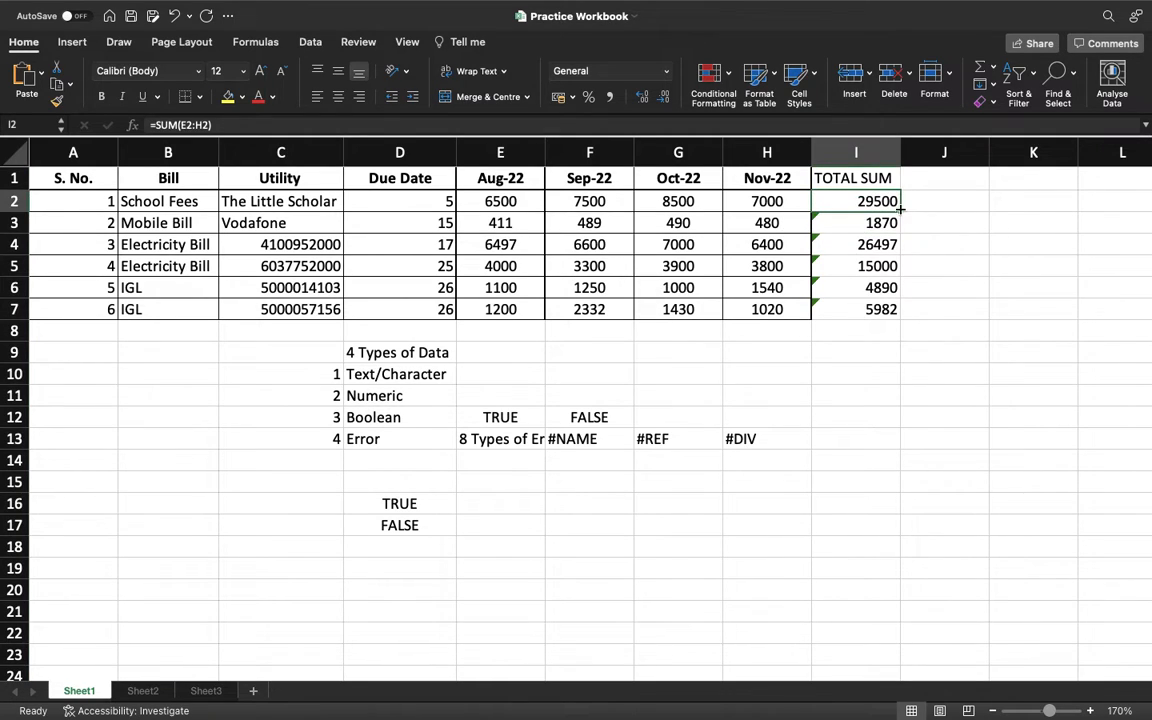
{"action": "left_click_drag", "start_coordinate": [900, 211], "coordinate": [899, 312]}
{"action": "left_click", "coordinate": [951, 200]}
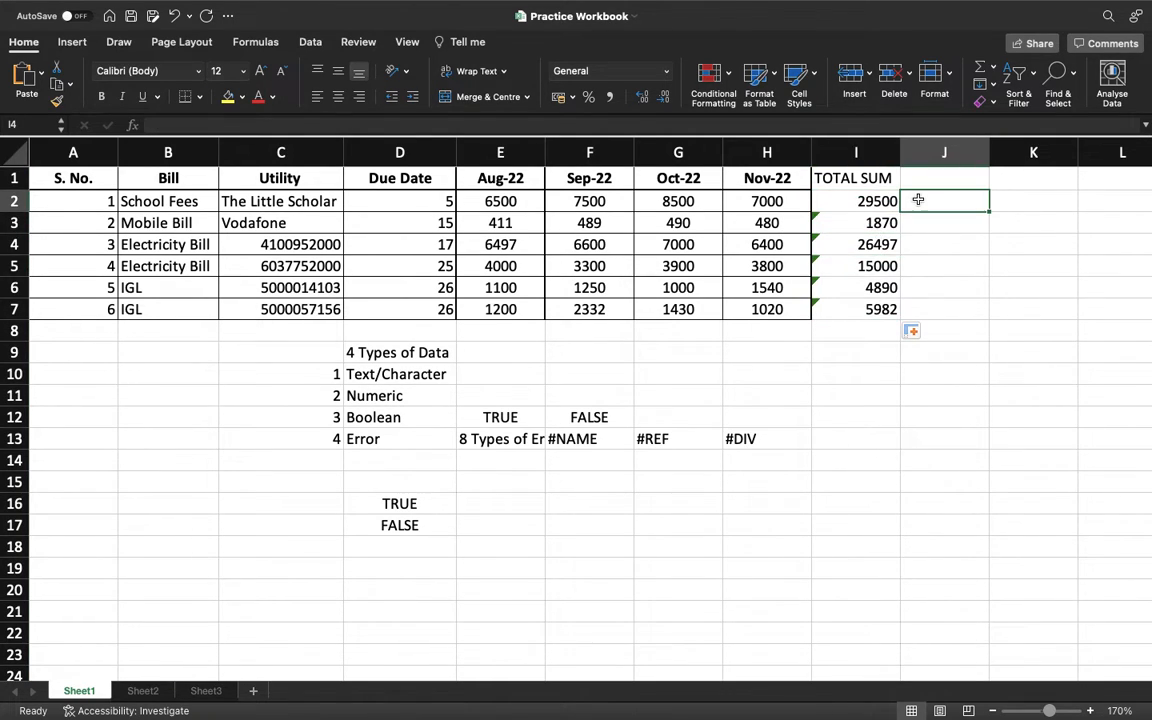
Step: Add the column headers AVERAGE, MAX and MIN in cells J1, K1 and L1
{"action": "key", "text": "Left"}
{"action": "key", "text": "Up"}
{"action": "key", "text": "Right"}
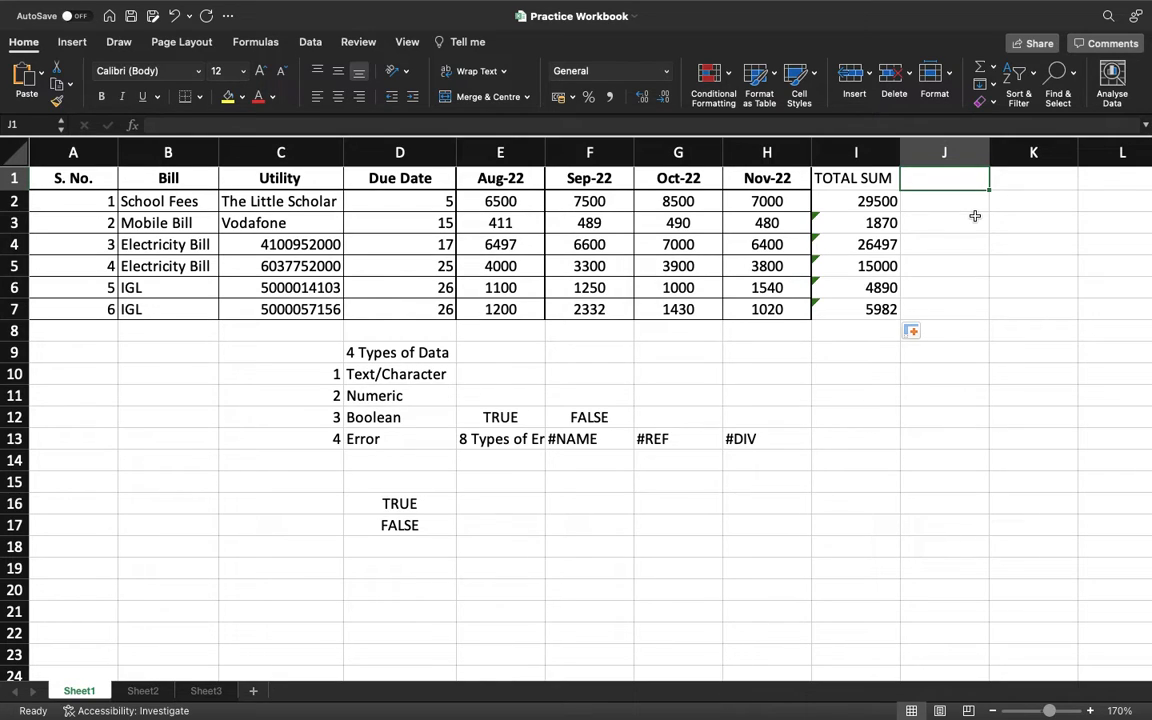
{"action": "type", "text": "AV"}
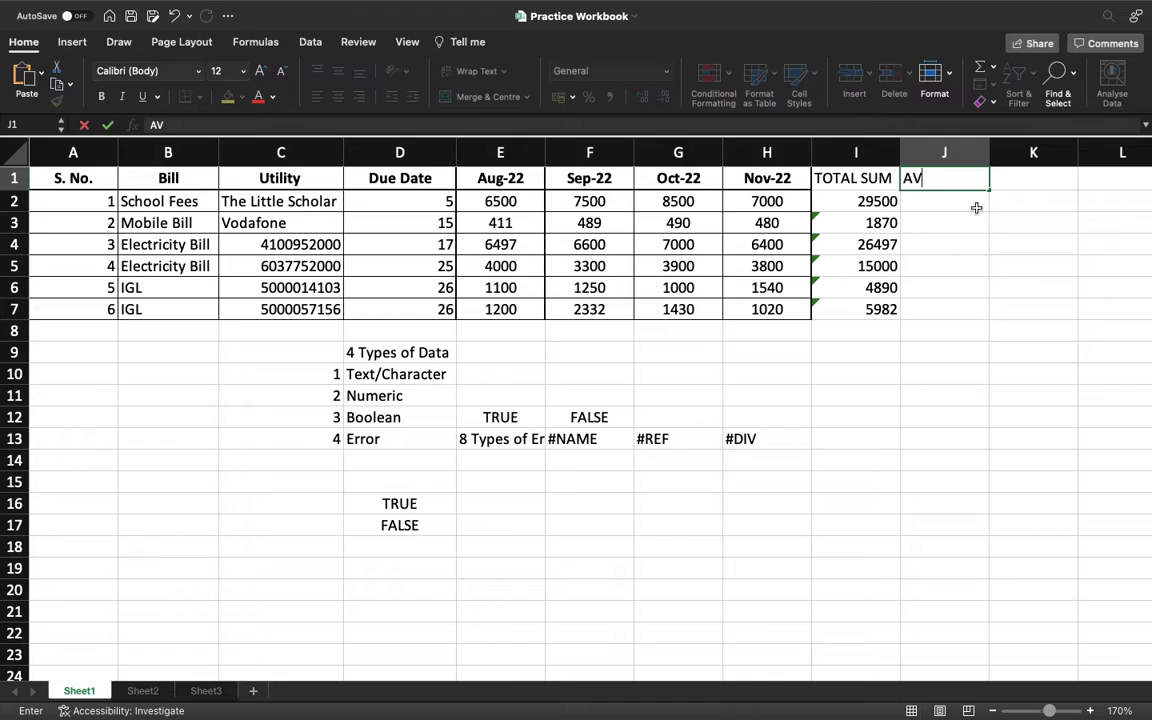
{"action": "type", "text": "ERAGe"}
{"action": "key", "text": "Tab"}
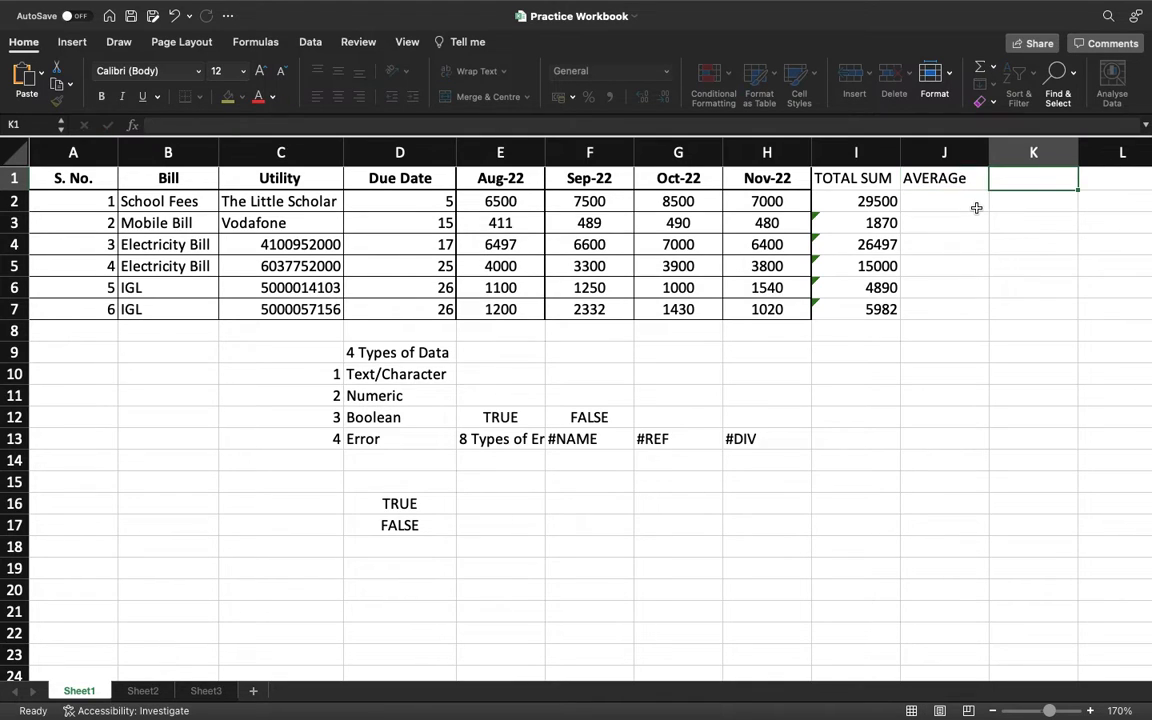
{"action": "key", "text": "BackSpace"}
{"action": "type", "text": "E"}
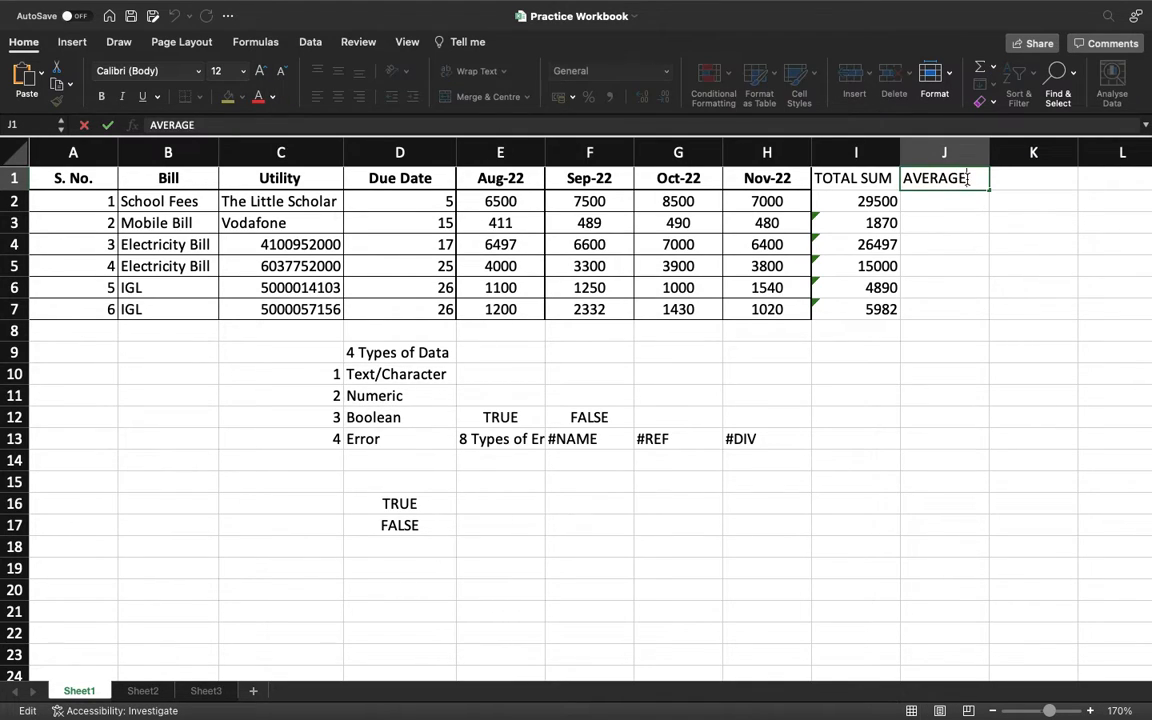
{"action": "key", "text": "Tab"}
{"action": "type", "text": "MAX"}
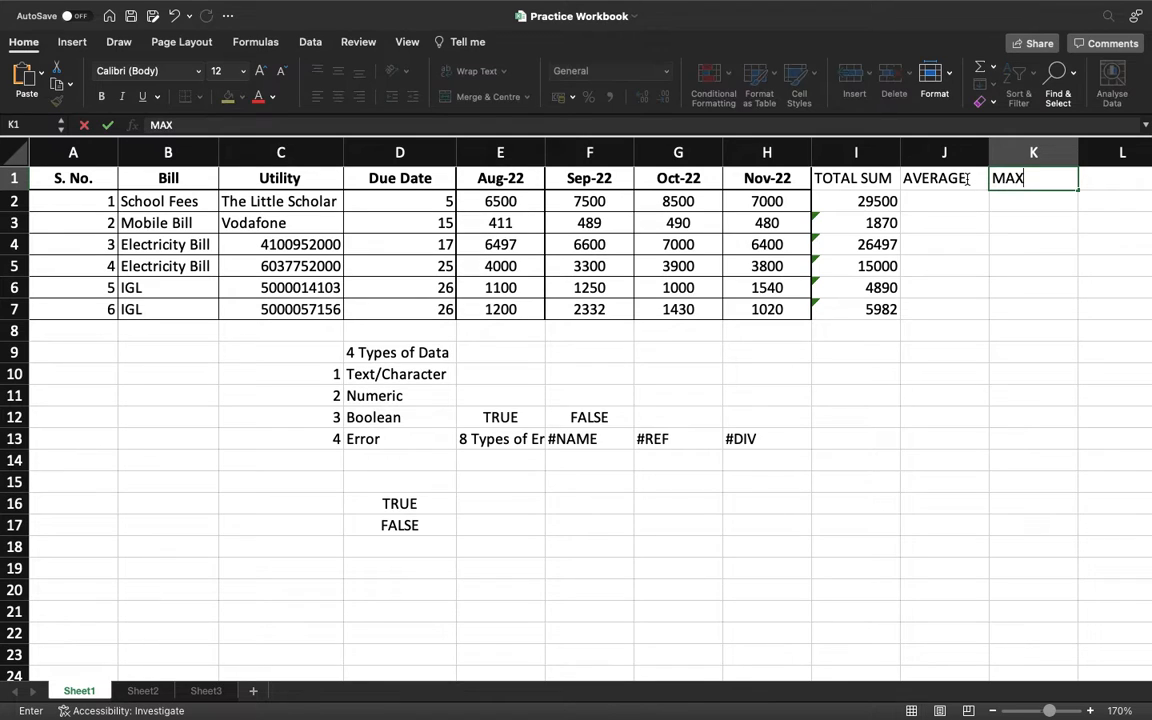
{"action": "key", "text": "Tab"}
{"action": "type", "text": "MIN"}
{"action": "key", "text": "Tab"}
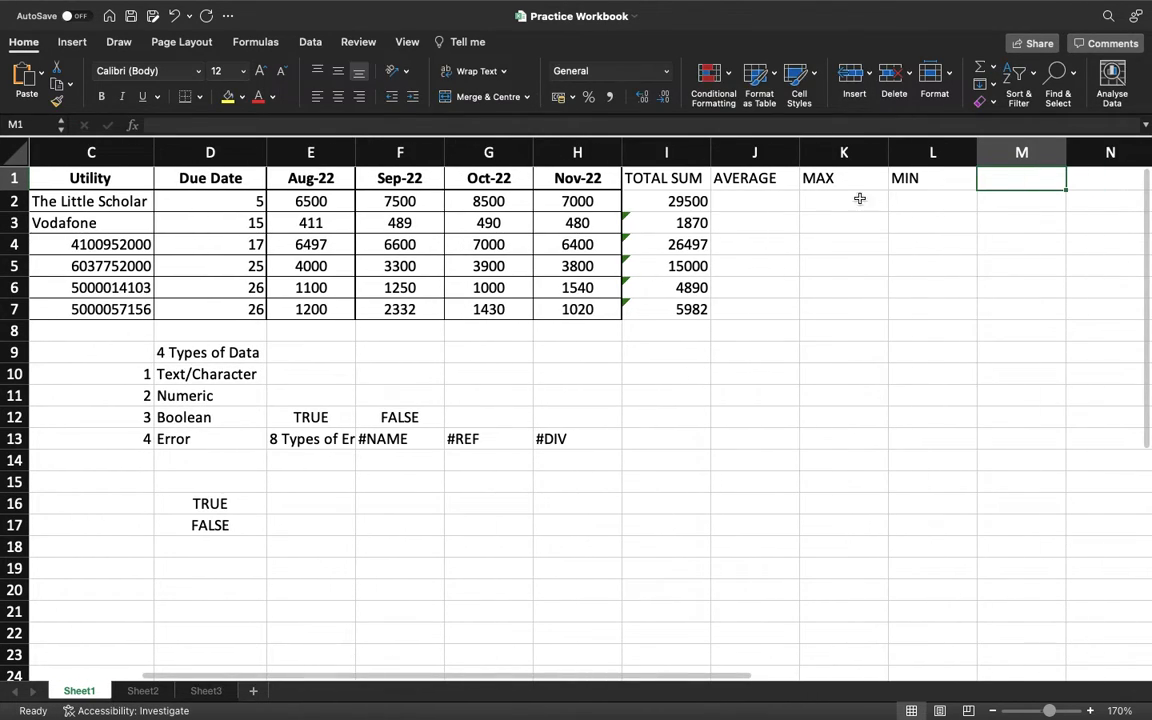
Step: Calculate the School Fees average in J2 with the AVERAGE function over E2:H2, and check the entered formula
{"action": "left_click", "coordinate": [734, 199]}
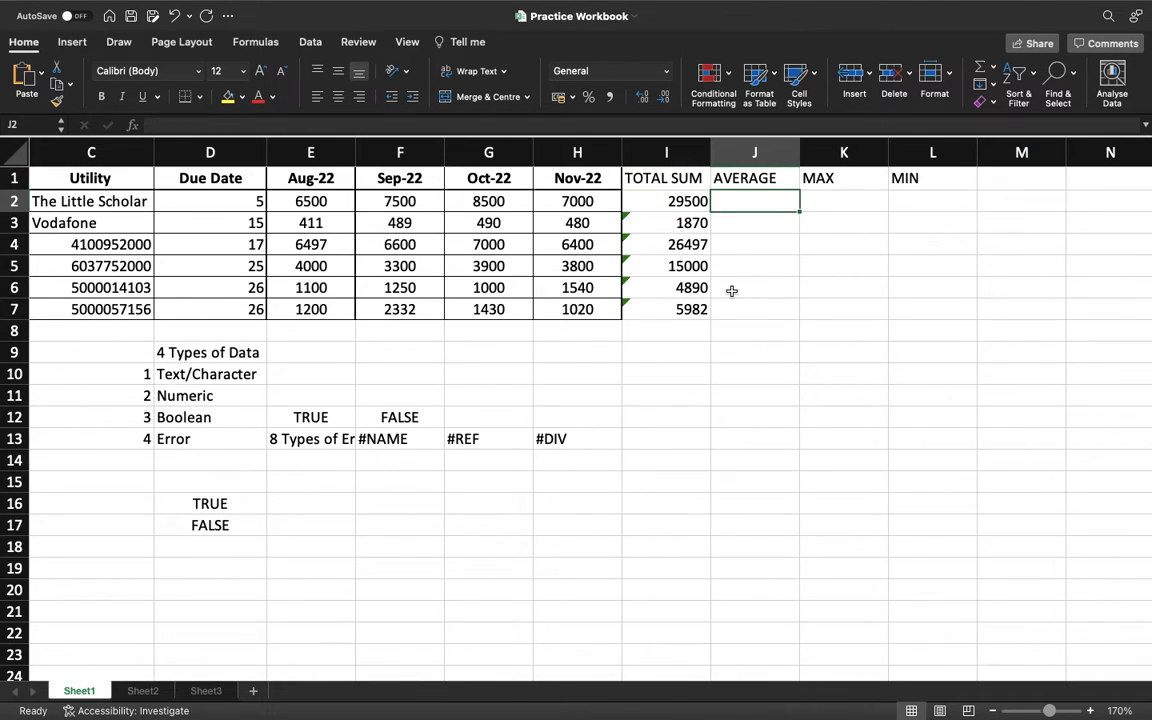
{"action": "type", "text": "=ave"}
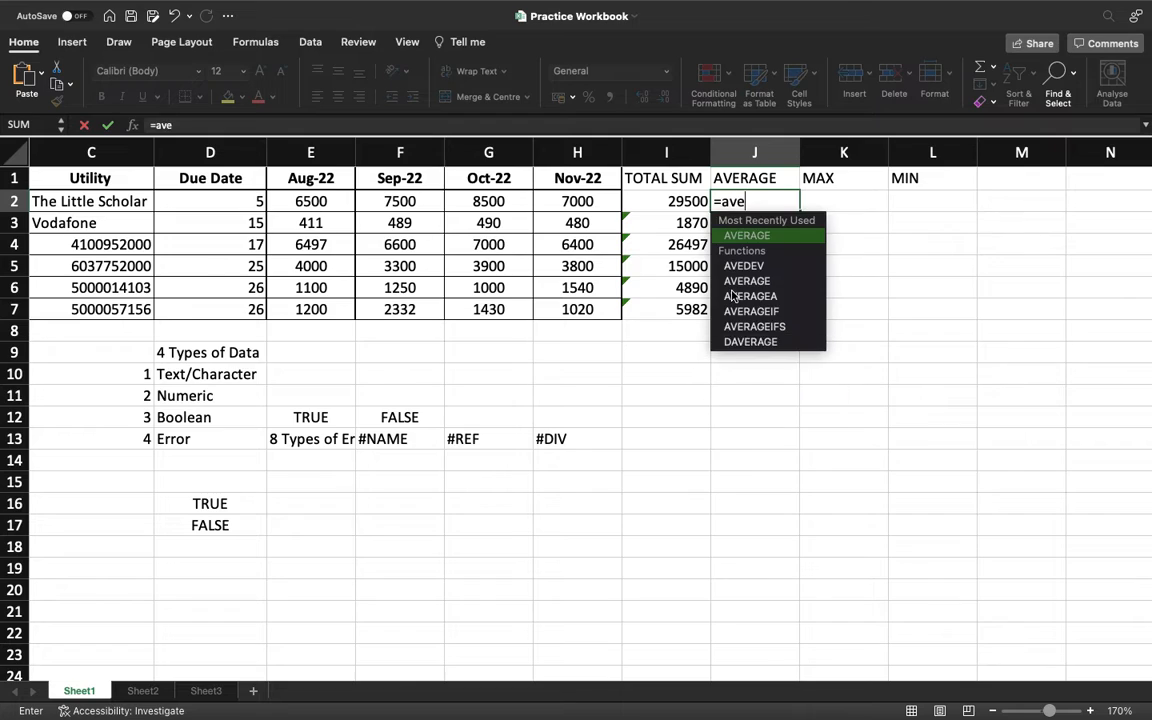
{"action": "type", "text": "rage("}
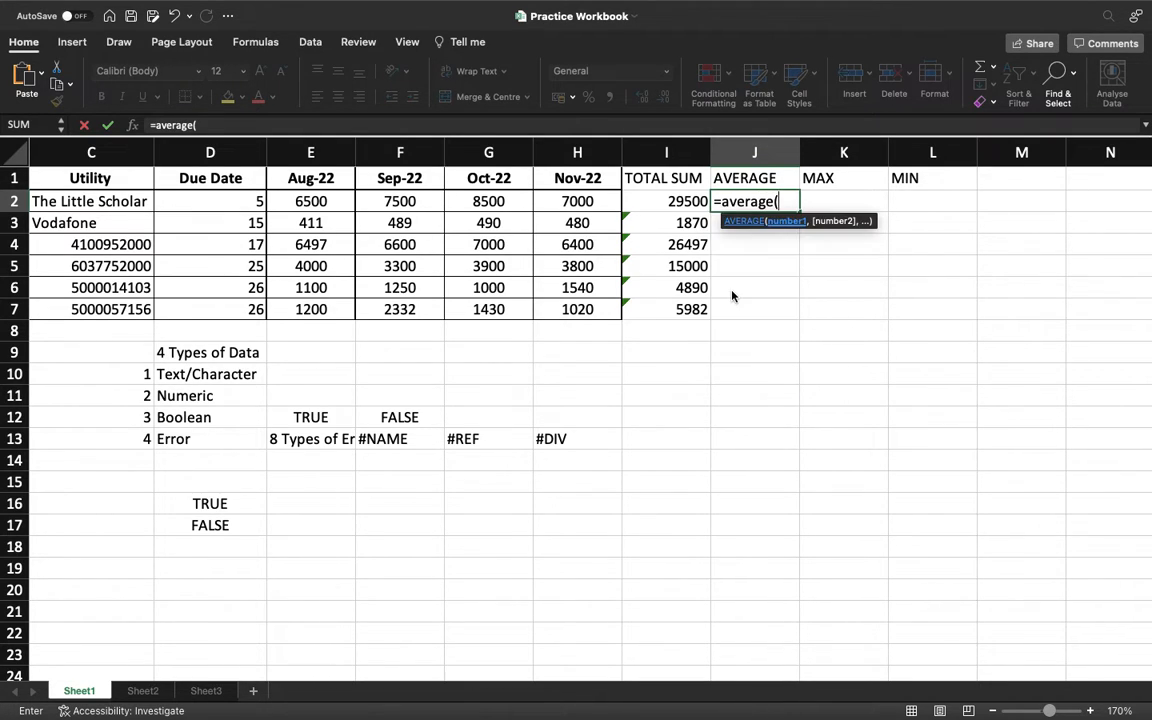
{"action": "left_click_drag", "start_coordinate": [322, 201], "coordinate": [555, 205]}
{"action": "key", "text": "Return"}
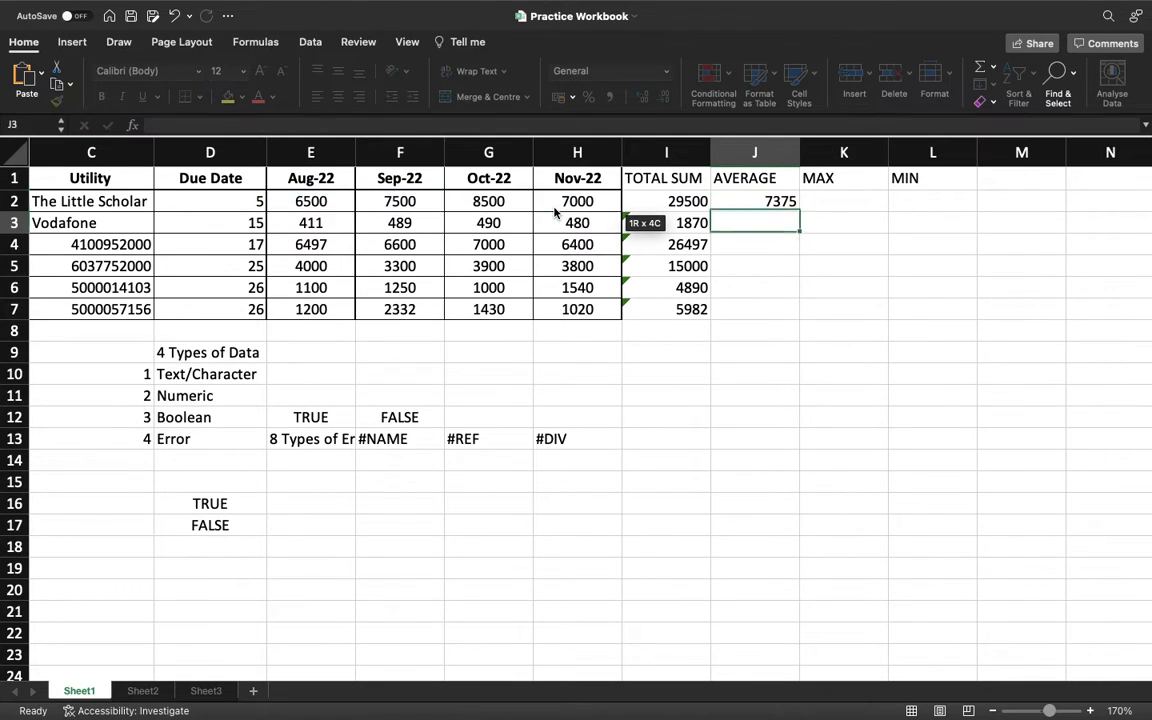
{"action": "left_click", "coordinate": [789, 203]}
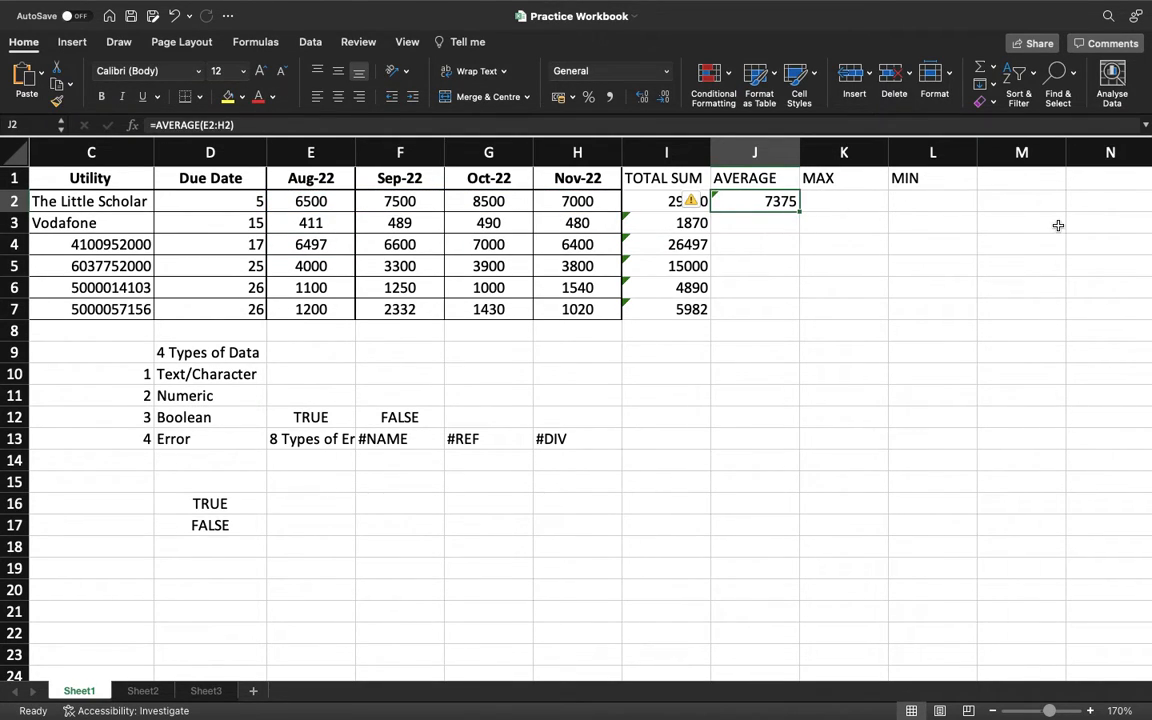
Step: Calculate the School Fees maximum in K2 with =MAX(E2:H2), and compare it with the row's four monthly amounts
{"action": "left_click", "coordinate": [856, 202]}
{"action": "type", "text": "=max"}
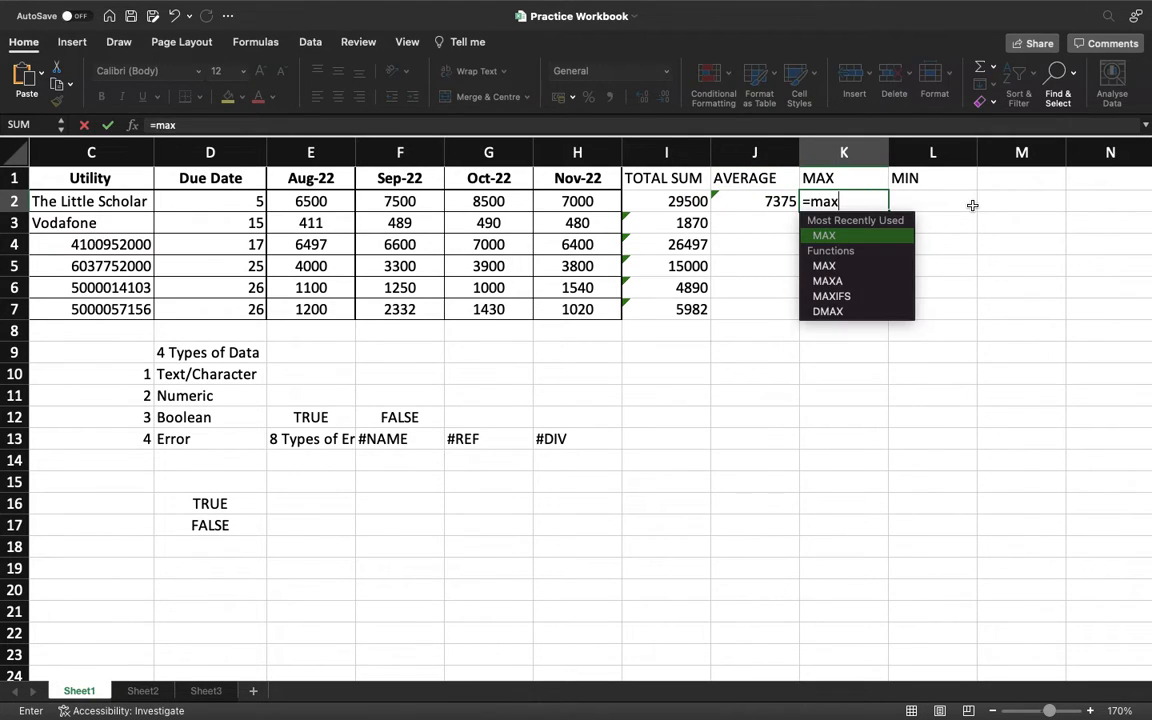
{"action": "type", "text": "("}
{"action": "left_click_drag", "start_coordinate": [310, 200], "coordinate": [581, 199]}
{"action": "type", "text": ")"}
{"action": "key", "text": "Return"}
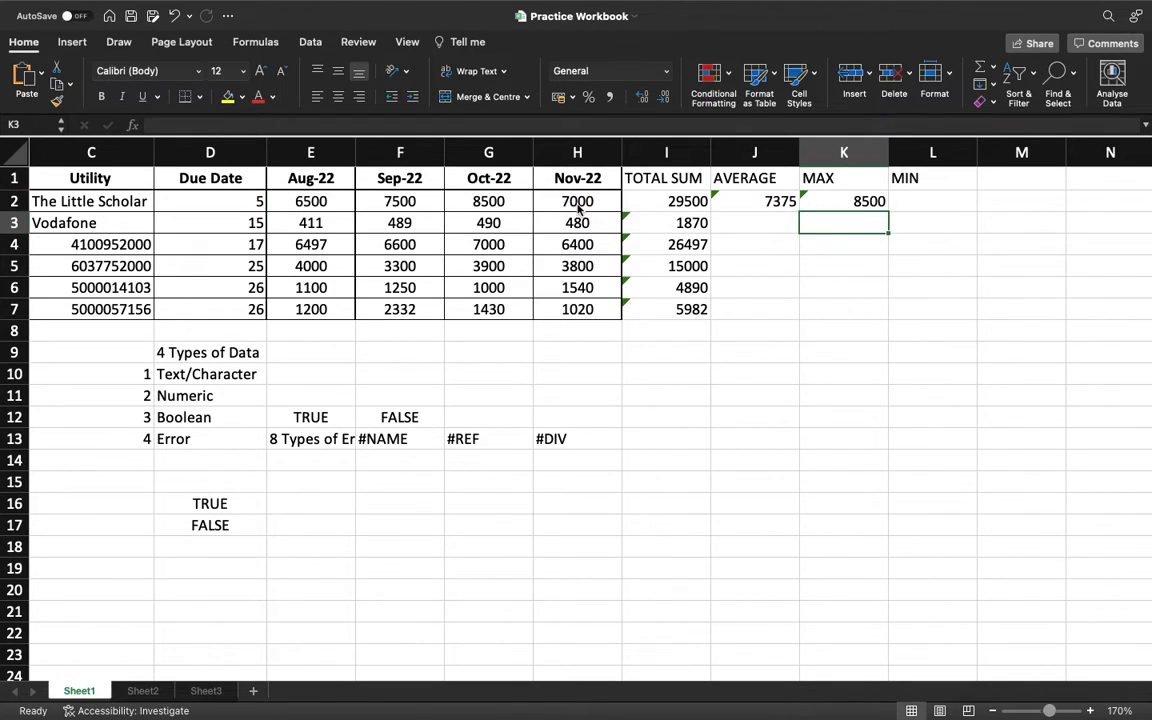
{"action": "left_click", "coordinate": [312, 202]}
{"action": "left_click", "coordinate": [402, 202]}
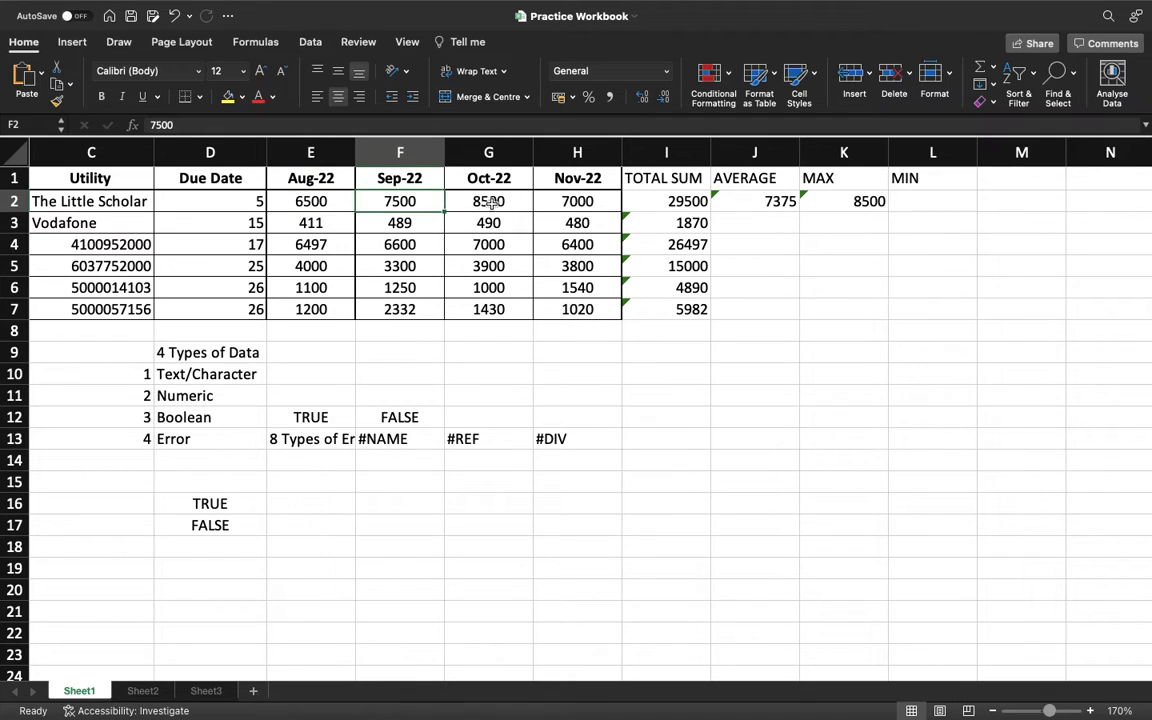
{"action": "left_click", "coordinate": [490, 198]}
{"action": "left_click", "coordinate": [545, 195]}
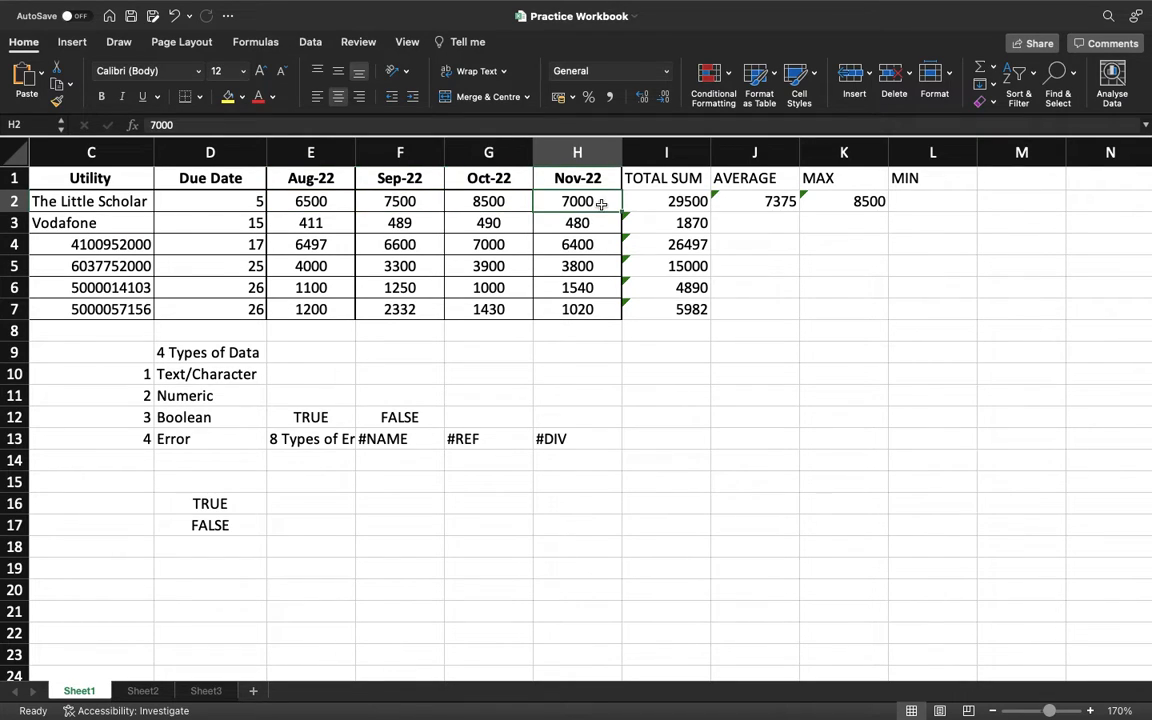
{"action": "left_click", "coordinate": [495, 203]}
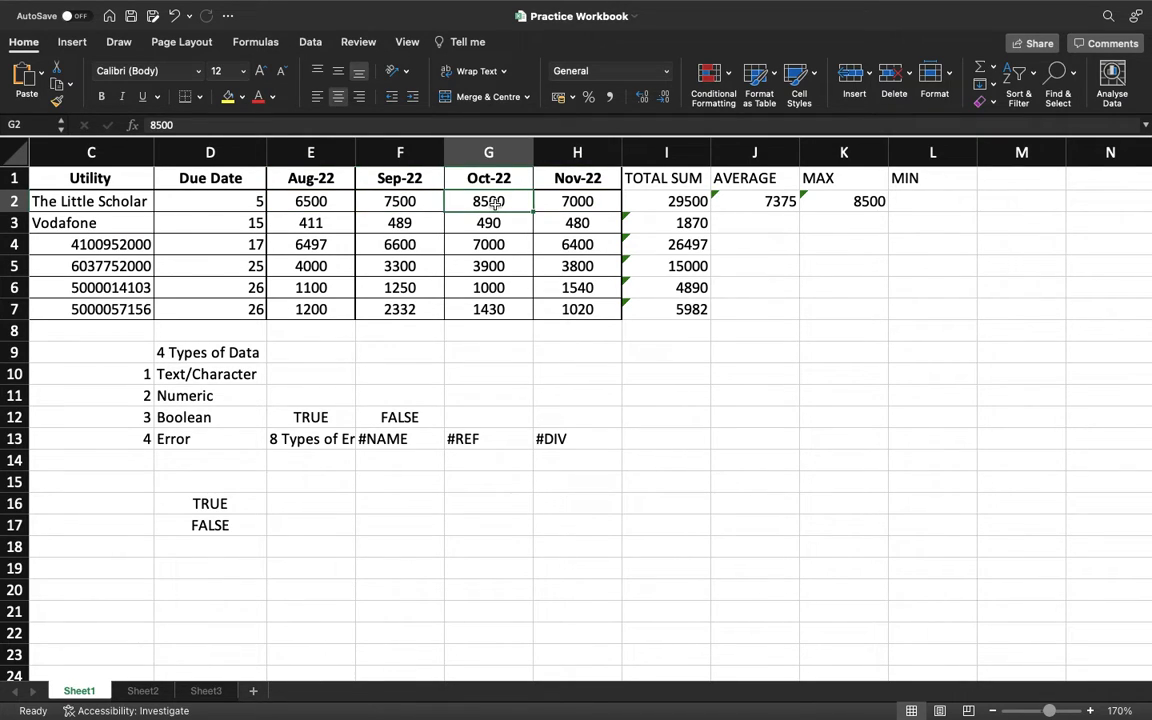
Step: Calculate the School Fees minimum in L2 with =MIN(E2:H2)
{"action": "left_click", "coordinate": [932, 202]}
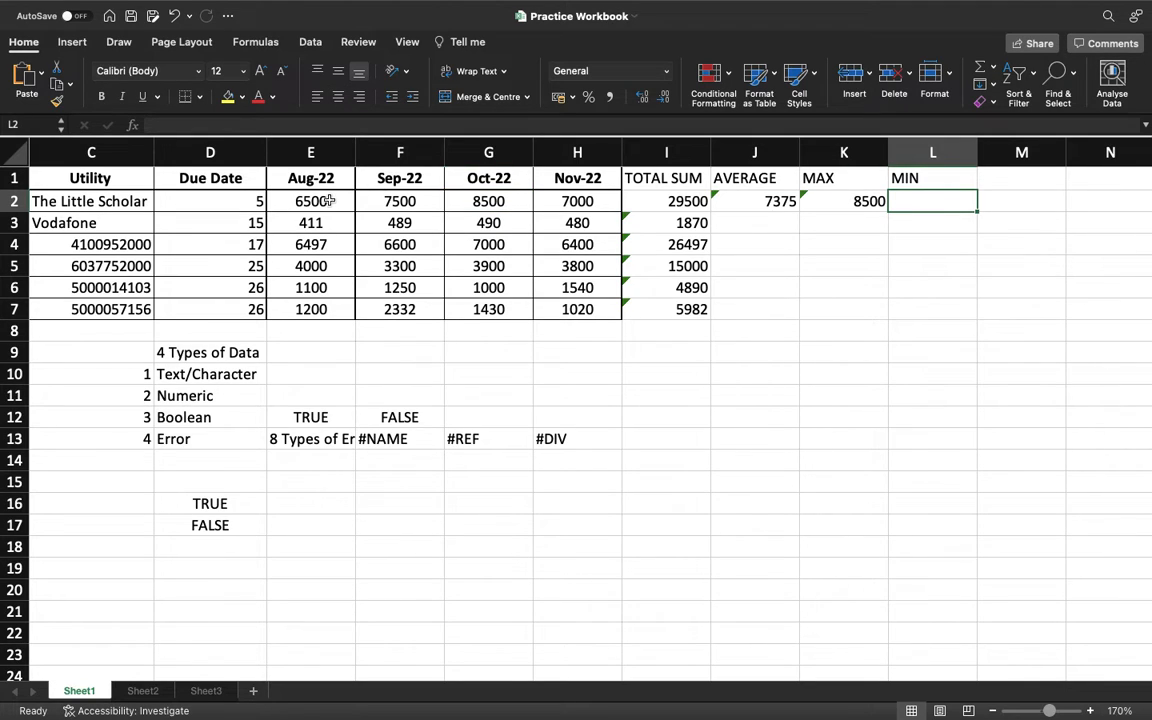
{"action": "double_click", "coordinate": [939, 204]}
{"action": "type", "text": "=min"}
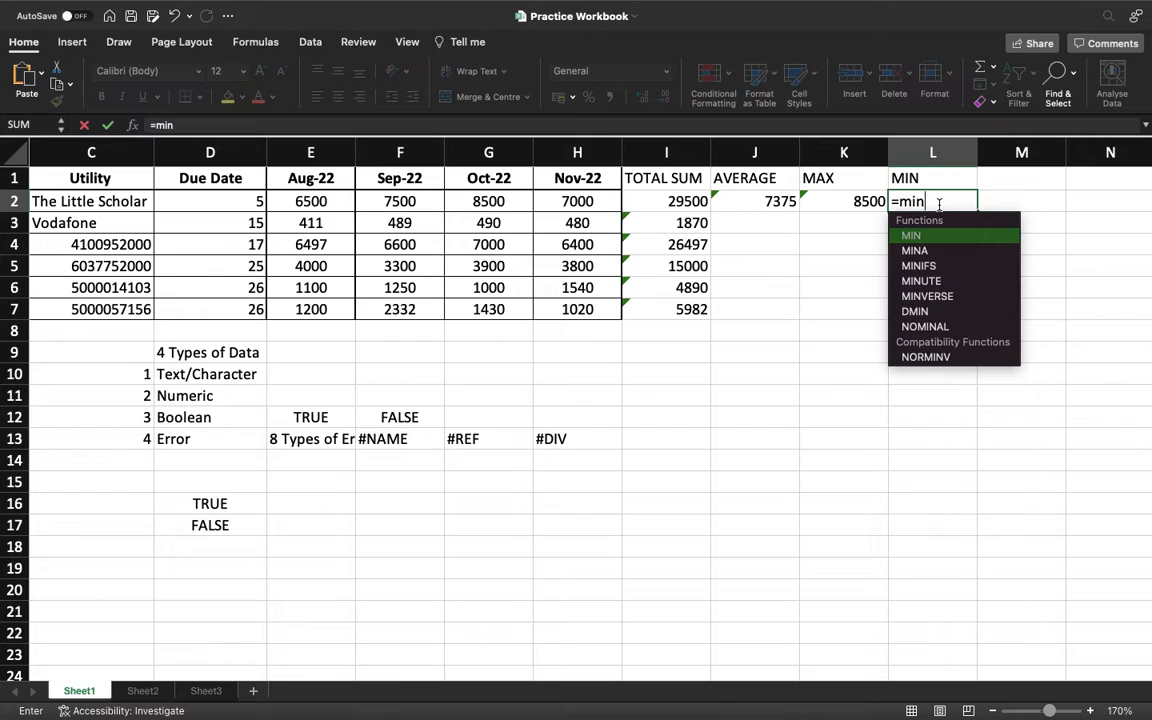
{"action": "type", "text": "("}
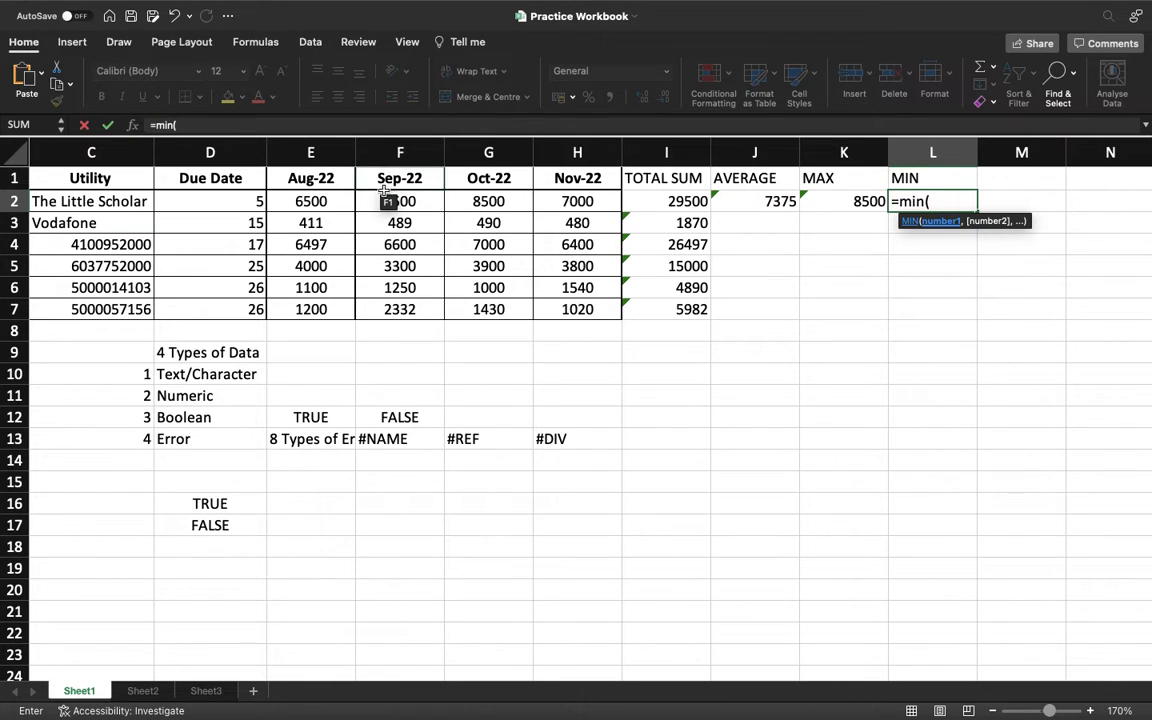
{"action": "left_click_drag", "start_coordinate": [312, 205], "coordinate": [566, 206]}
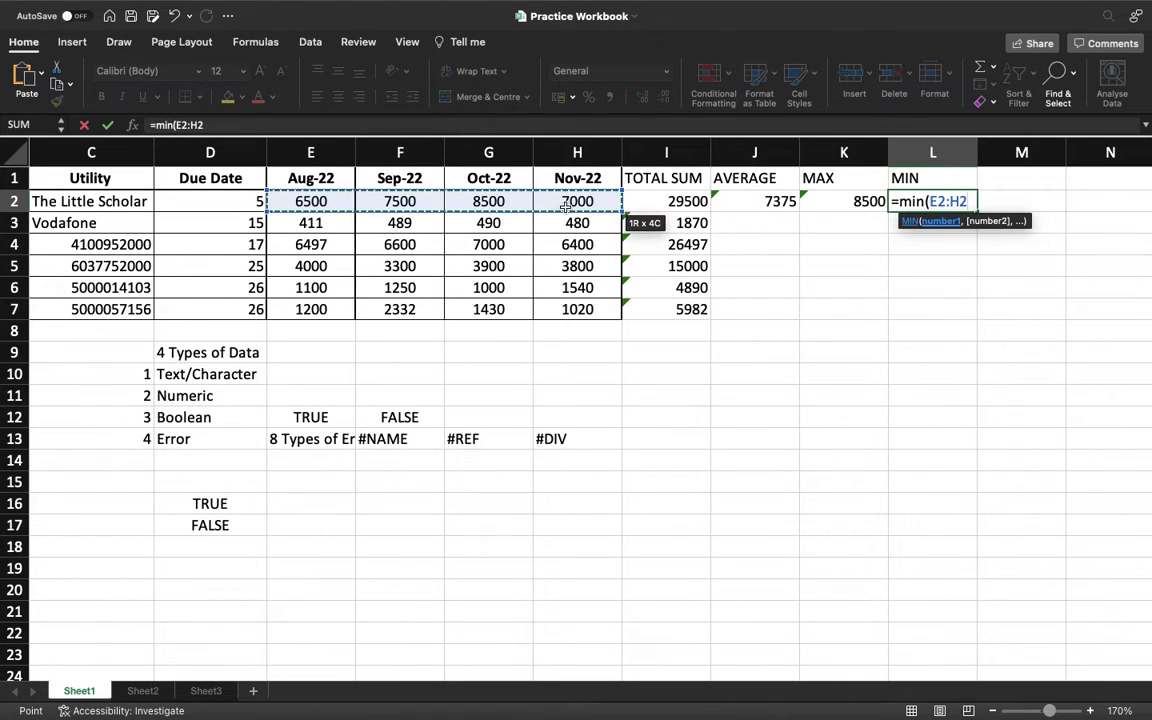
{"action": "type", "text": ")"}
{"action": "key", "text": "Return"}
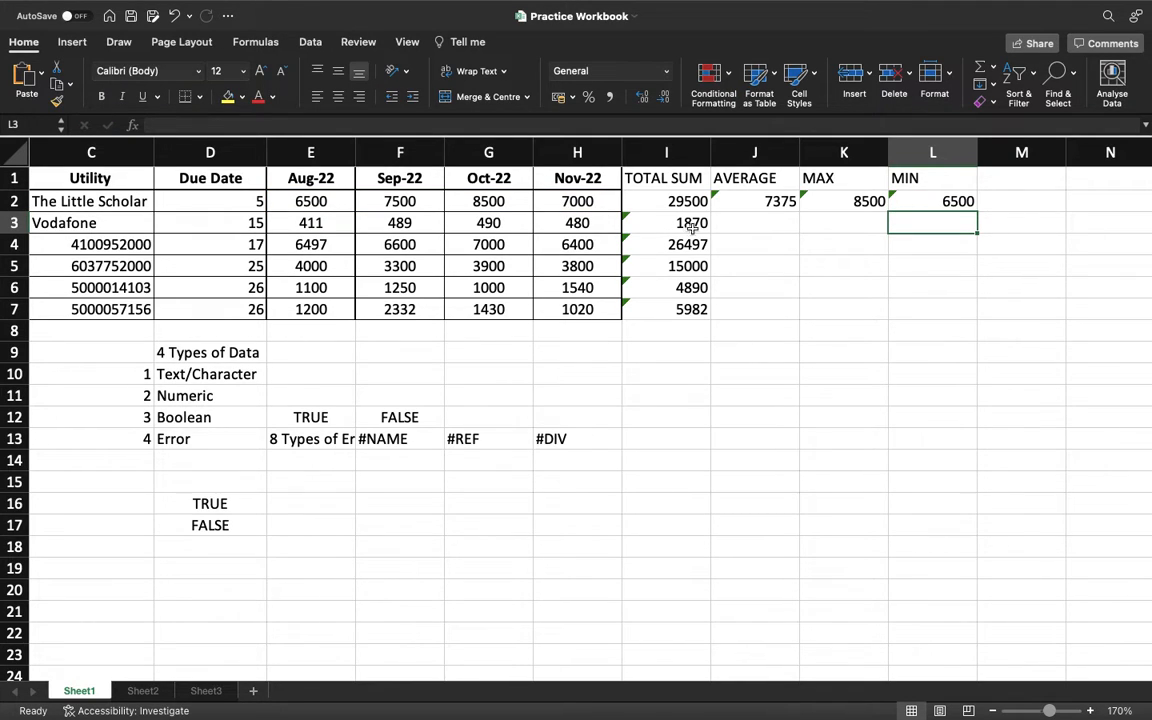
Step: Fill the AVERAGE, MAX and MIN formulas in J2:L2 down to row 7
{"action": "left_click_drag", "start_coordinate": [741, 200], "coordinate": [915, 212]}
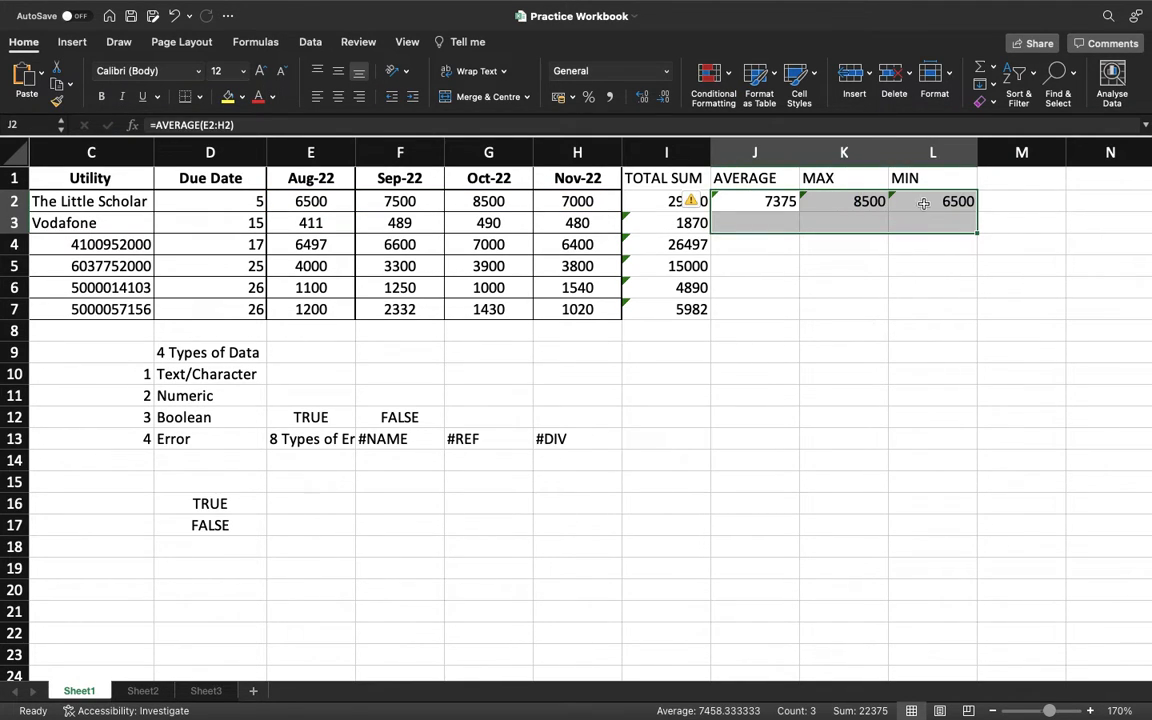
{"action": "left_click_drag", "start_coordinate": [761, 200], "coordinate": [919, 204]}
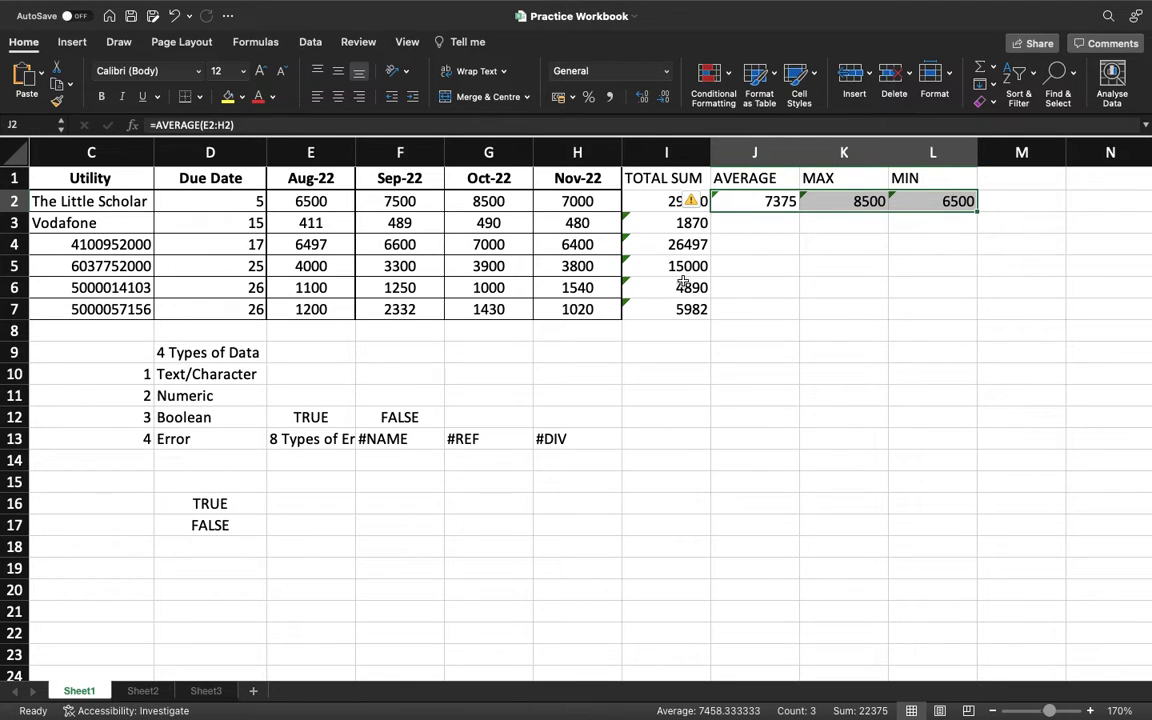
{"action": "double_click", "coordinate": [980, 212]}
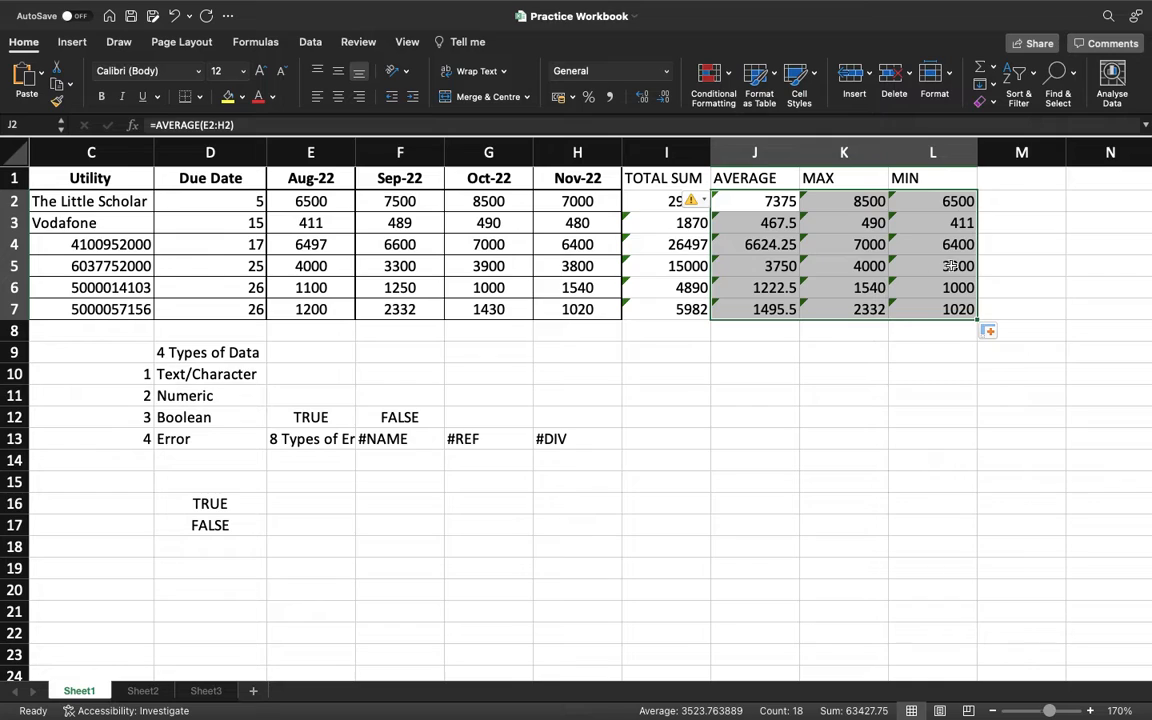
{"action": "left_click", "coordinate": [770, 266]}
{"action": "left_click", "coordinate": [772, 355]}
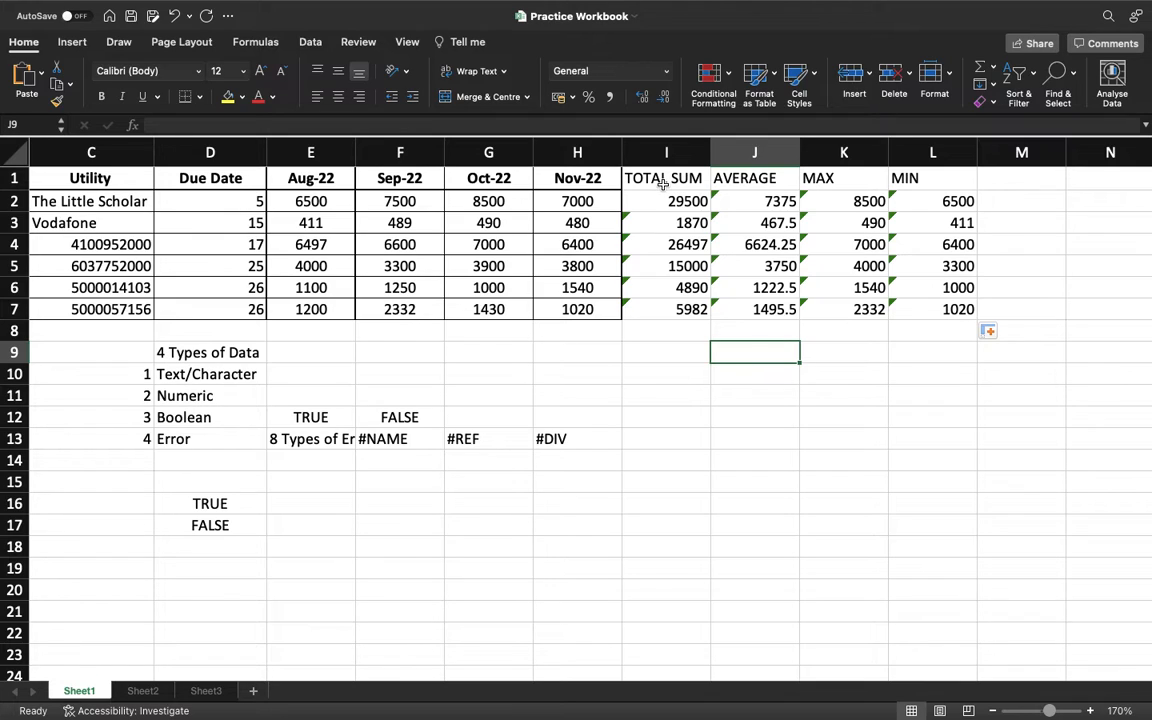
Step: Apply All Borders to the summary block I1:L7
{"action": "left_click_drag", "start_coordinate": [936, 312], "coordinate": [683, 187]}
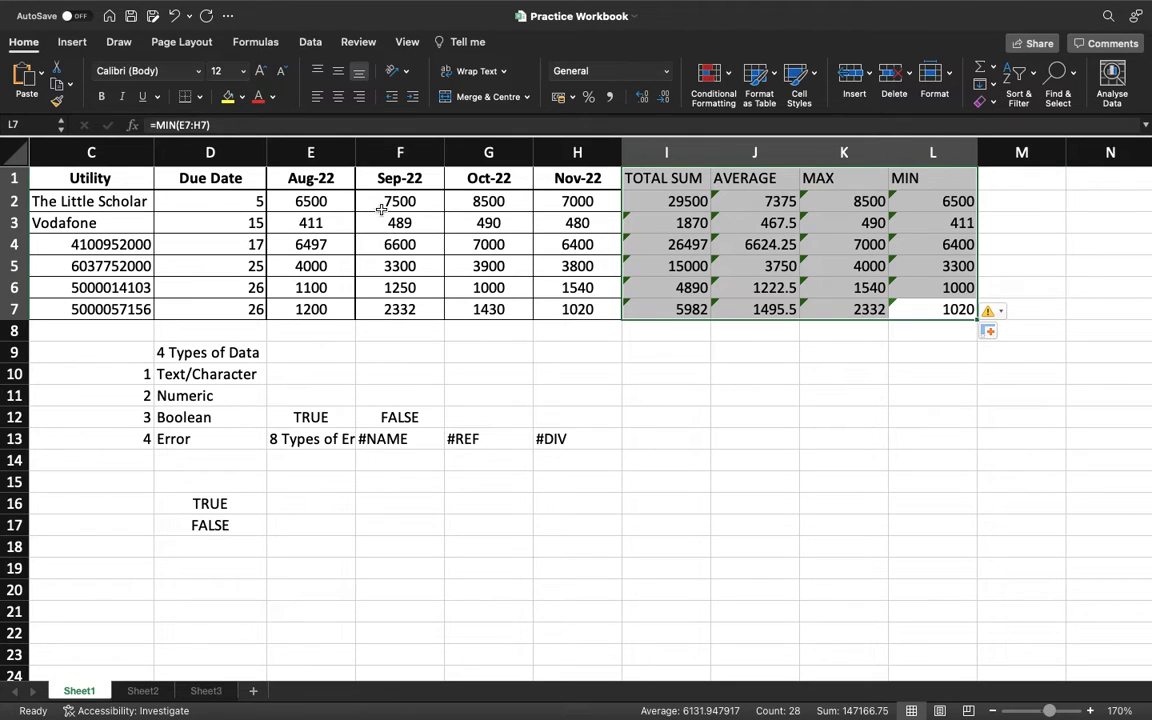
{"action": "left_click", "coordinate": [200, 97]}
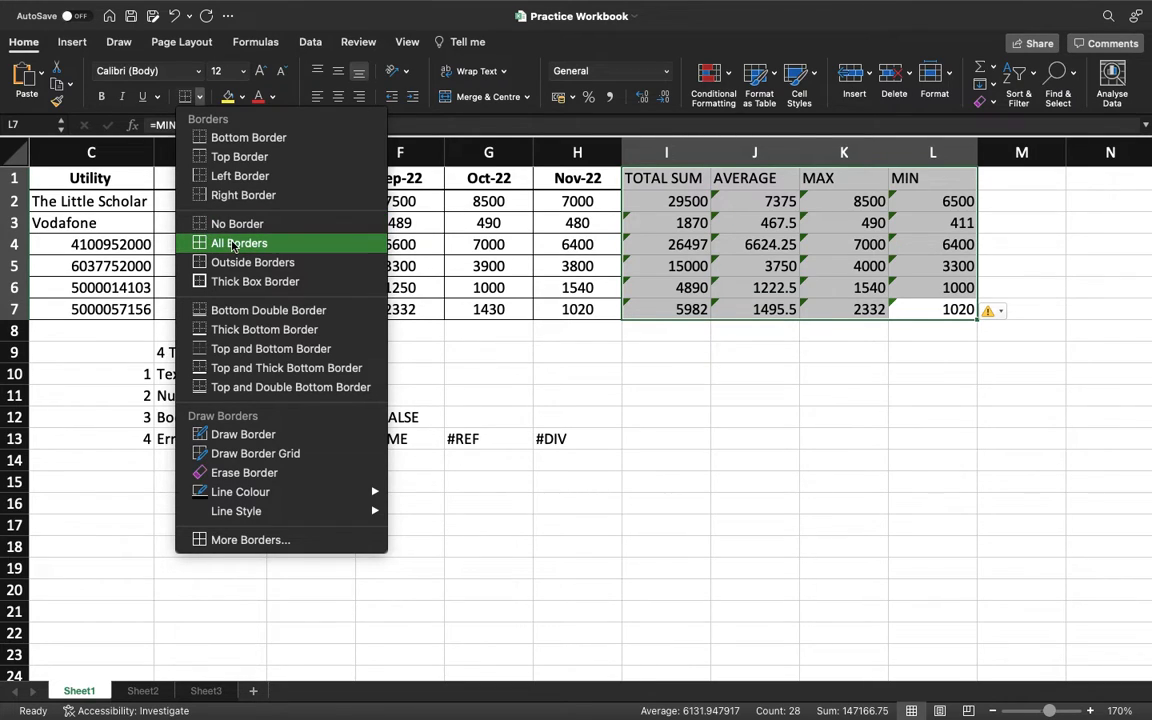
{"action": "left_click", "coordinate": [233, 246]}
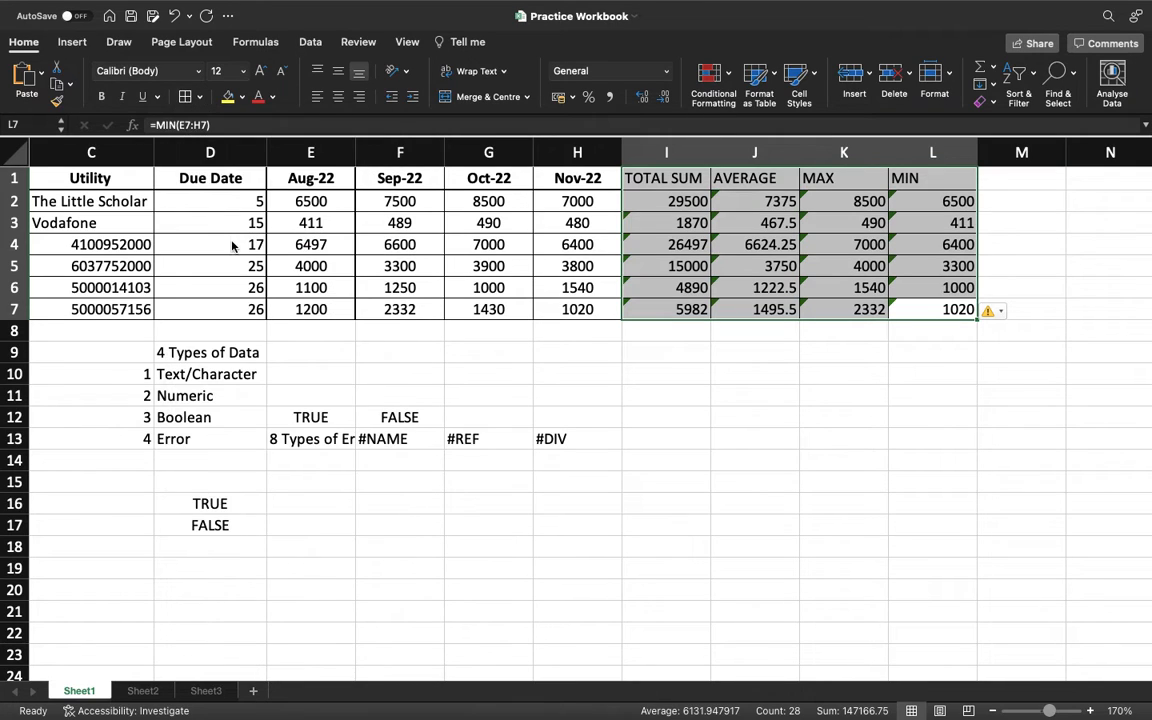
{"action": "left_click", "coordinate": [490, 263]}
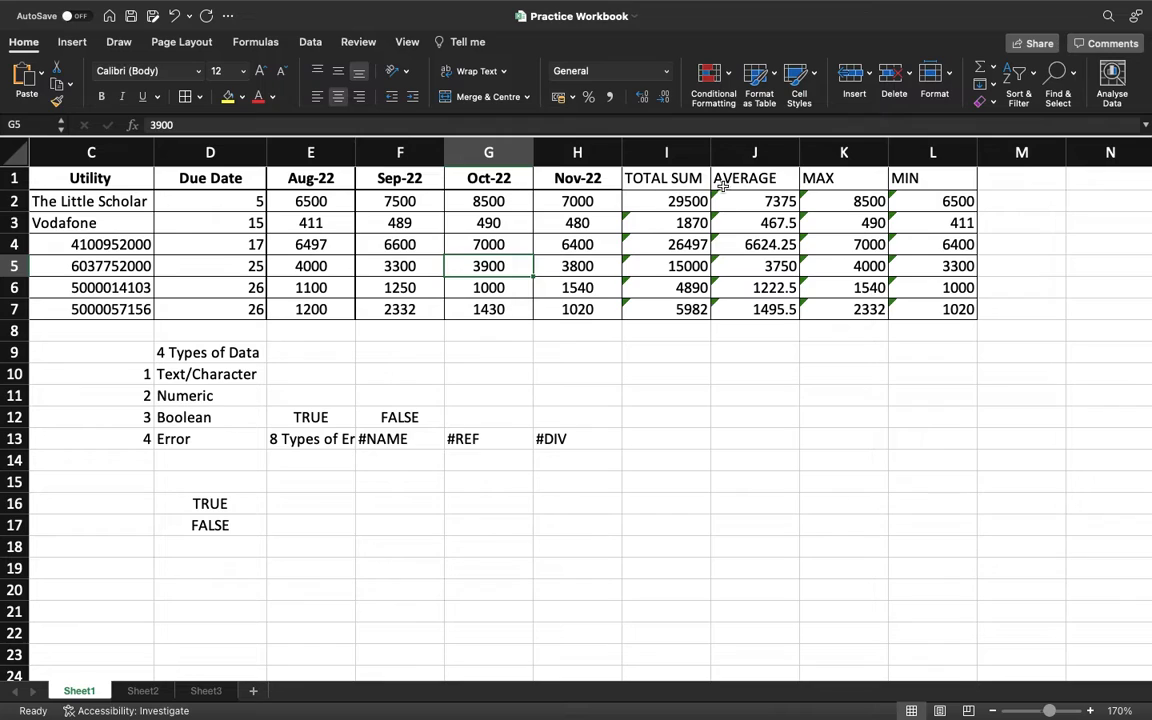
Step: Apply a Thick Box Border around the header cells I1:L1
{"action": "left_click_drag", "start_coordinate": [646, 176], "coordinate": [925, 180]}
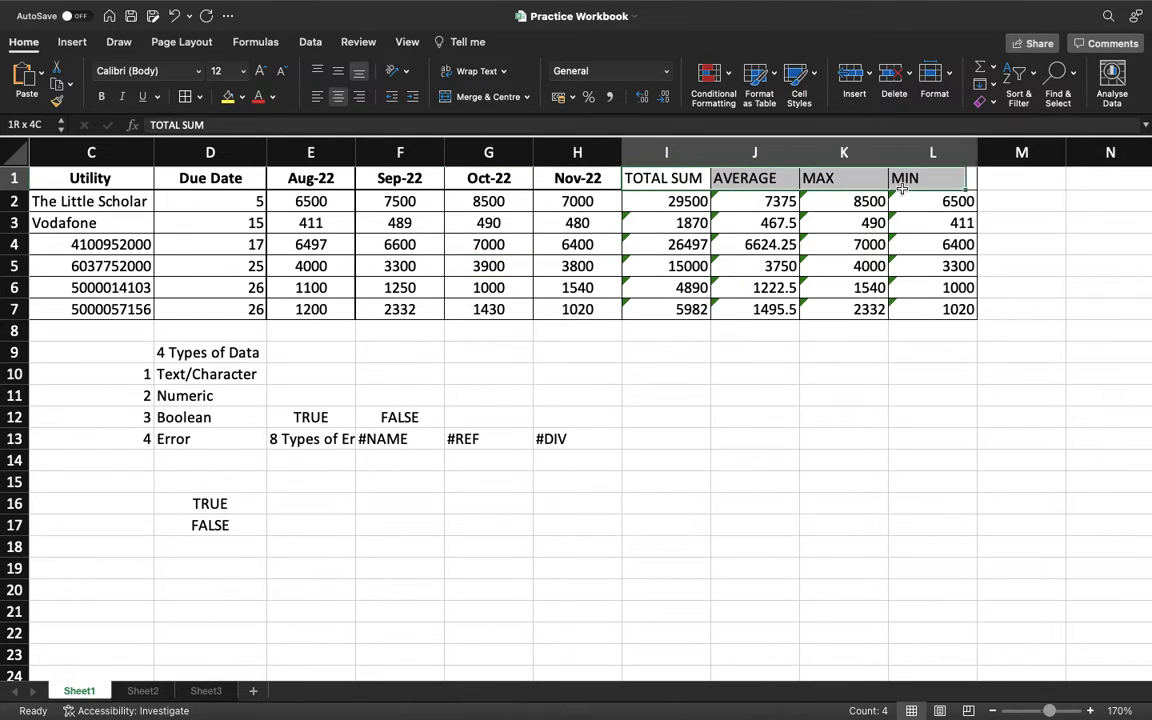
{"action": "left_click", "coordinate": [198, 96]}
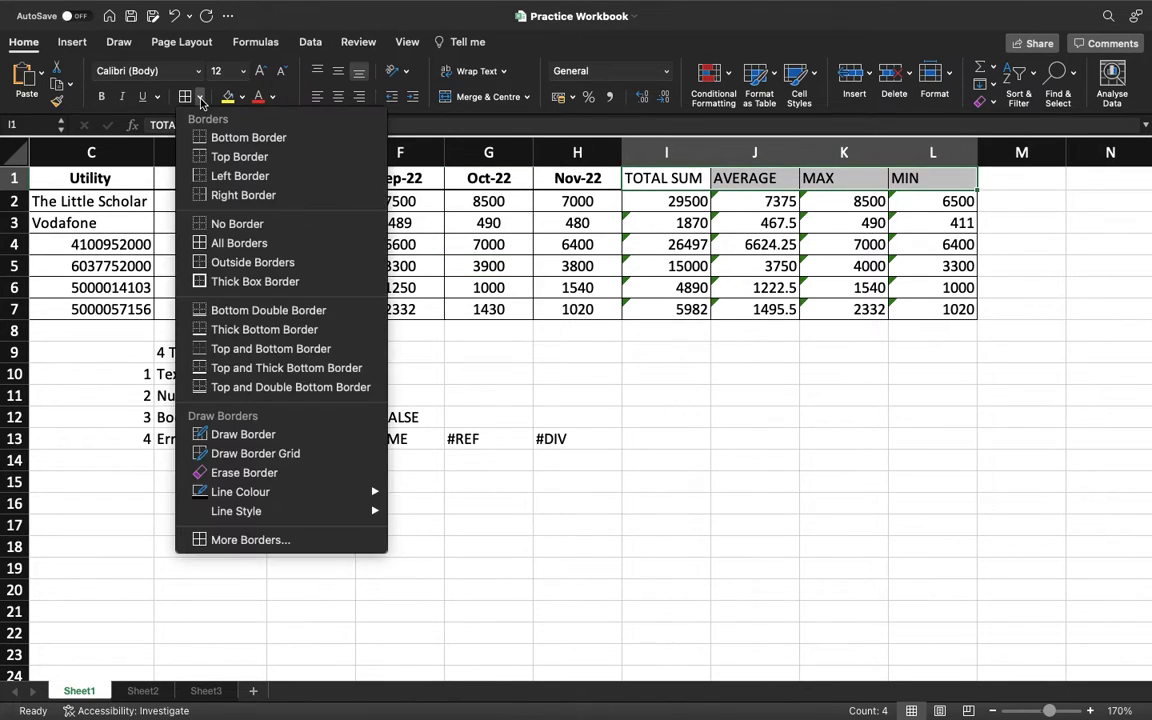
{"action": "left_click", "coordinate": [258, 281]}
Step: Apply a Thick Box Border around the whole bill table A1:L7 and check its outer edge
{"action": "left_click_drag", "start_coordinate": [952, 309], "coordinate": [60, 180]}
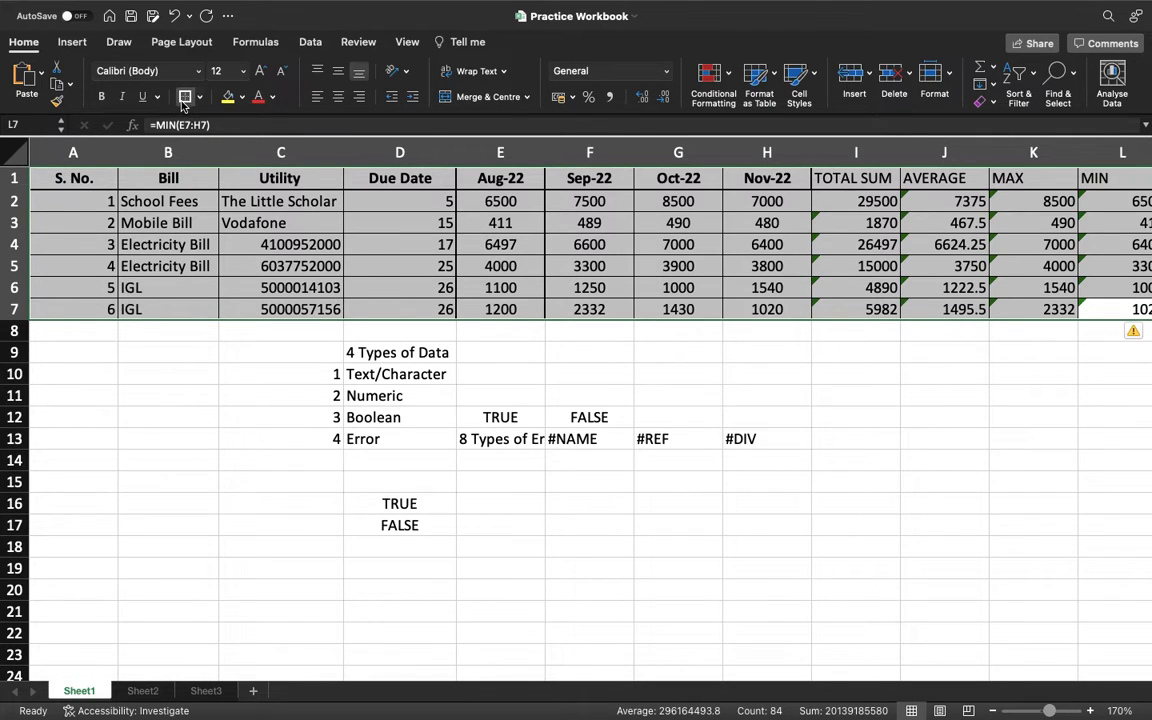
{"action": "scroll", "coordinate": [356, 213], "scroll_direction": "right", "scroll_amount": 5}
{"action": "left_click", "coordinate": [392, 258]}
{"action": "scroll", "coordinate": [392, 258], "scroll_direction": "left", "scroll_amount": 2}
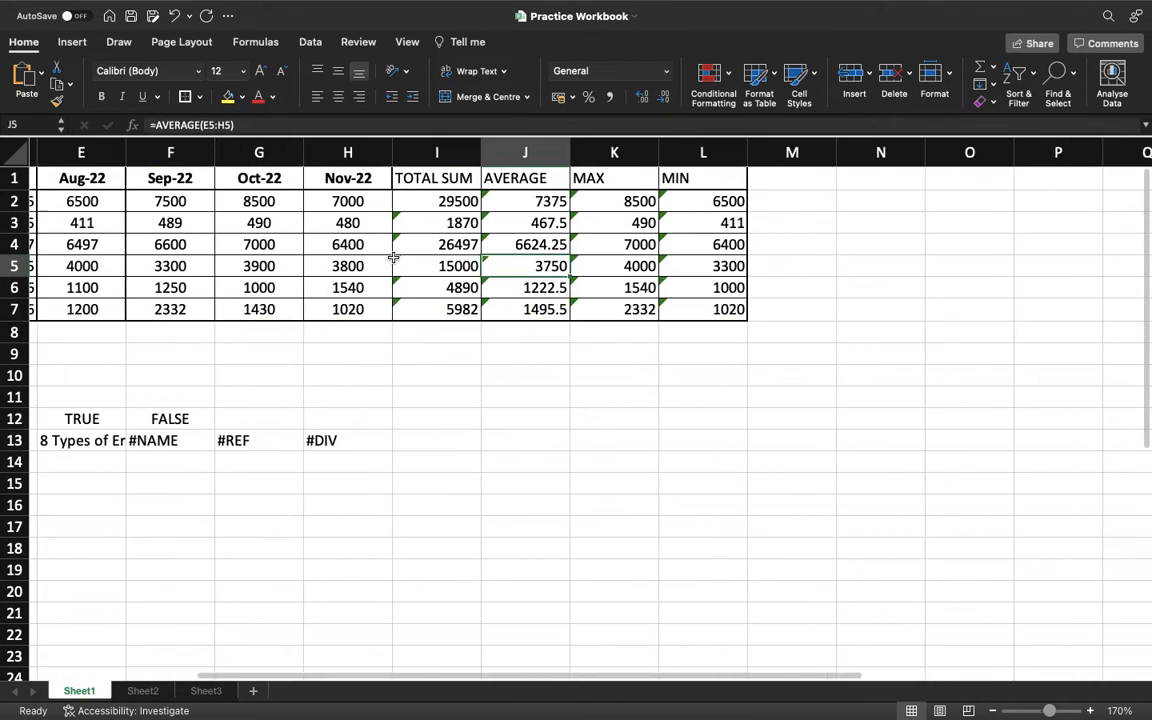
Step: Make the summary headers TOTAL SUM, AVERAGE, MAX and MIN in I1:L1 bold and centre them
{"action": "scroll", "coordinate": [392, 258], "scroll_direction": "left", "scroll_amount": 3}
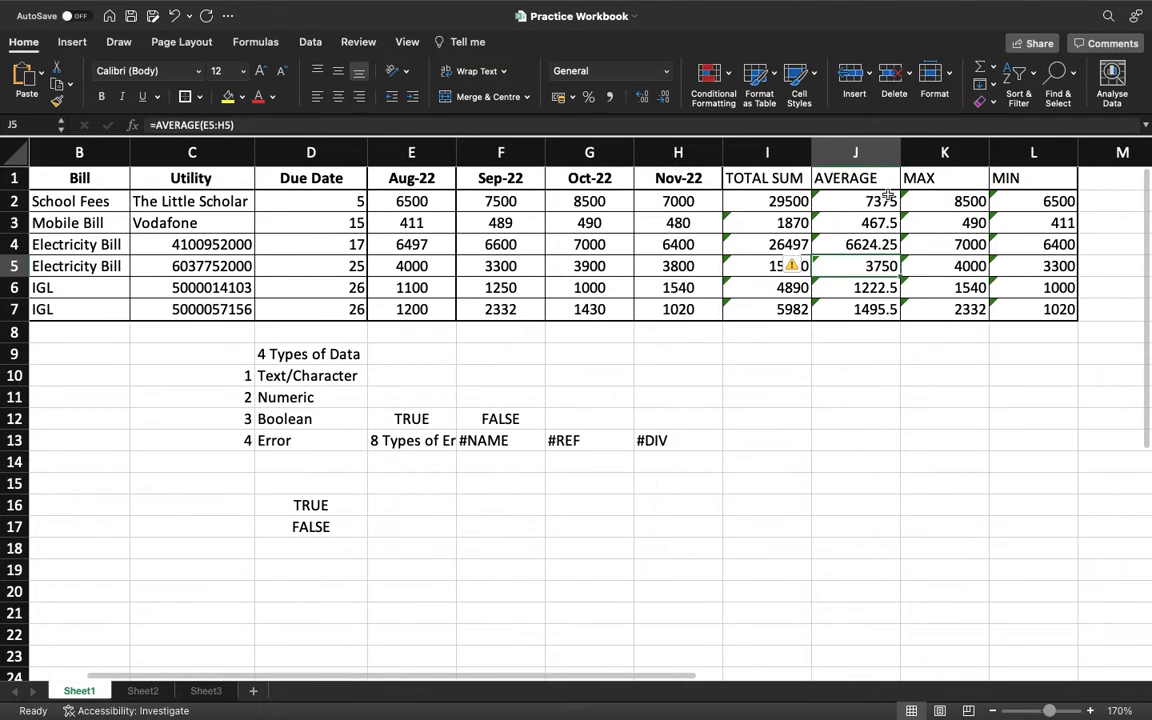
{"action": "left_click_drag", "start_coordinate": [1010, 178], "coordinate": [770, 178]}
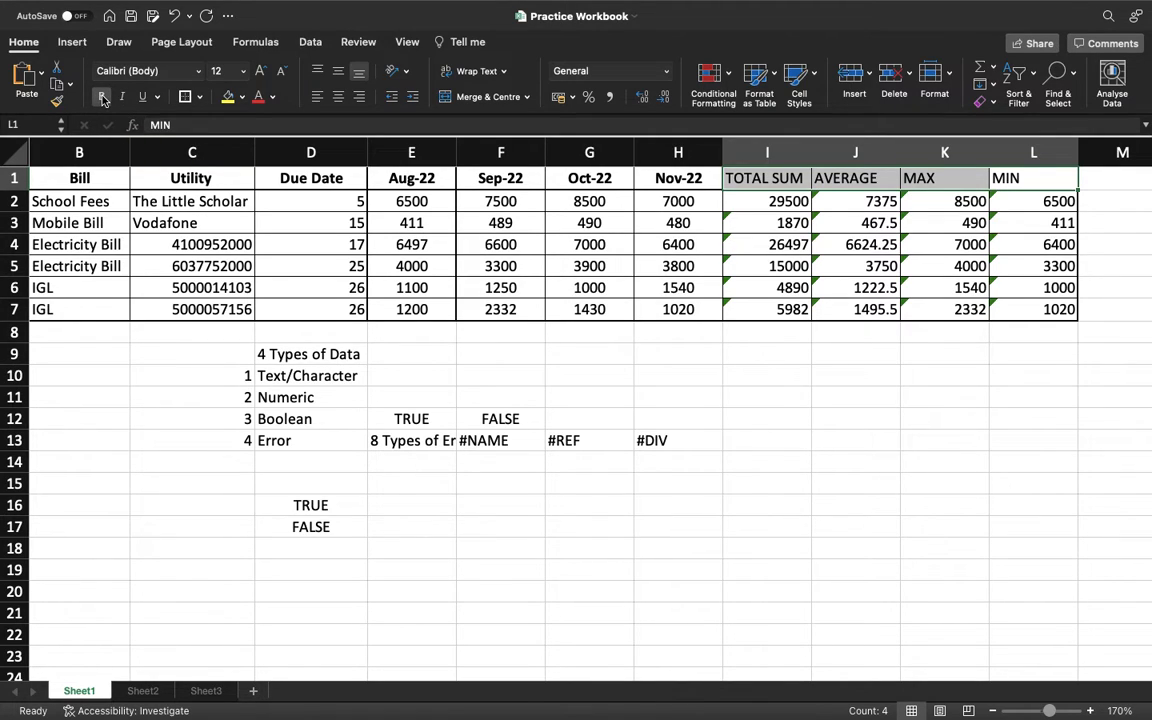
{"action": "left_click", "coordinate": [674, 240]}
{"action": "left_click_drag", "start_coordinate": [1026, 177], "coordinate": [790, 177]}
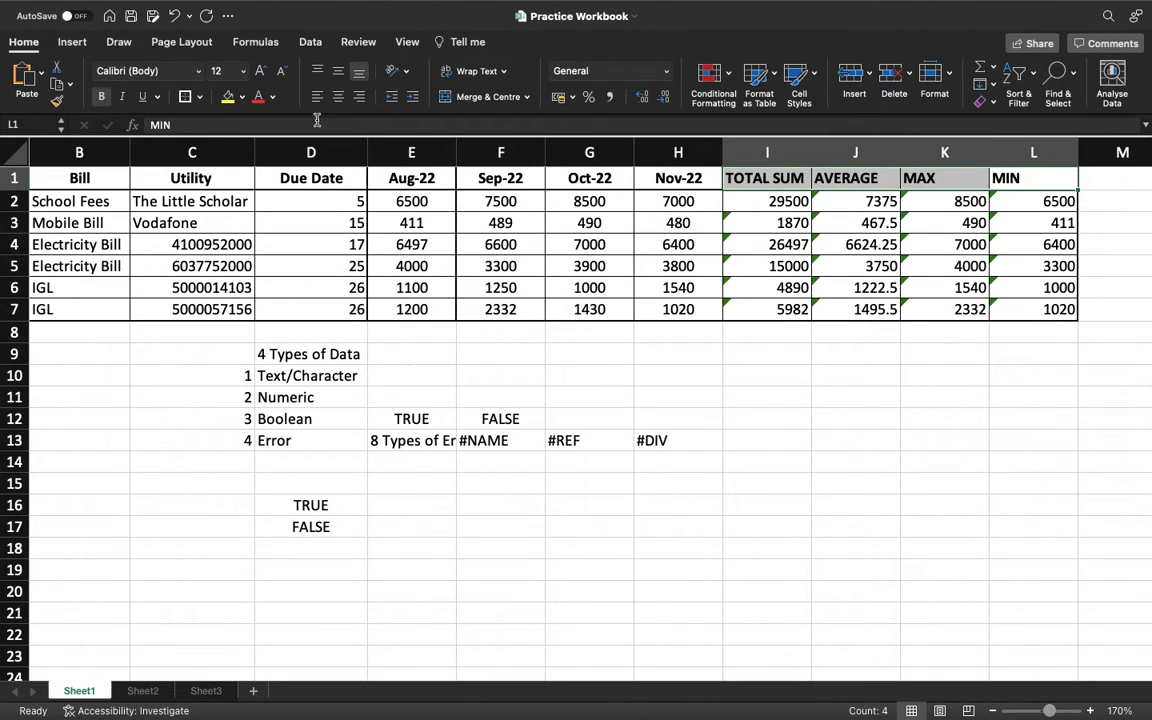
{"action": "left_click", "coordinate": [340, 98]}
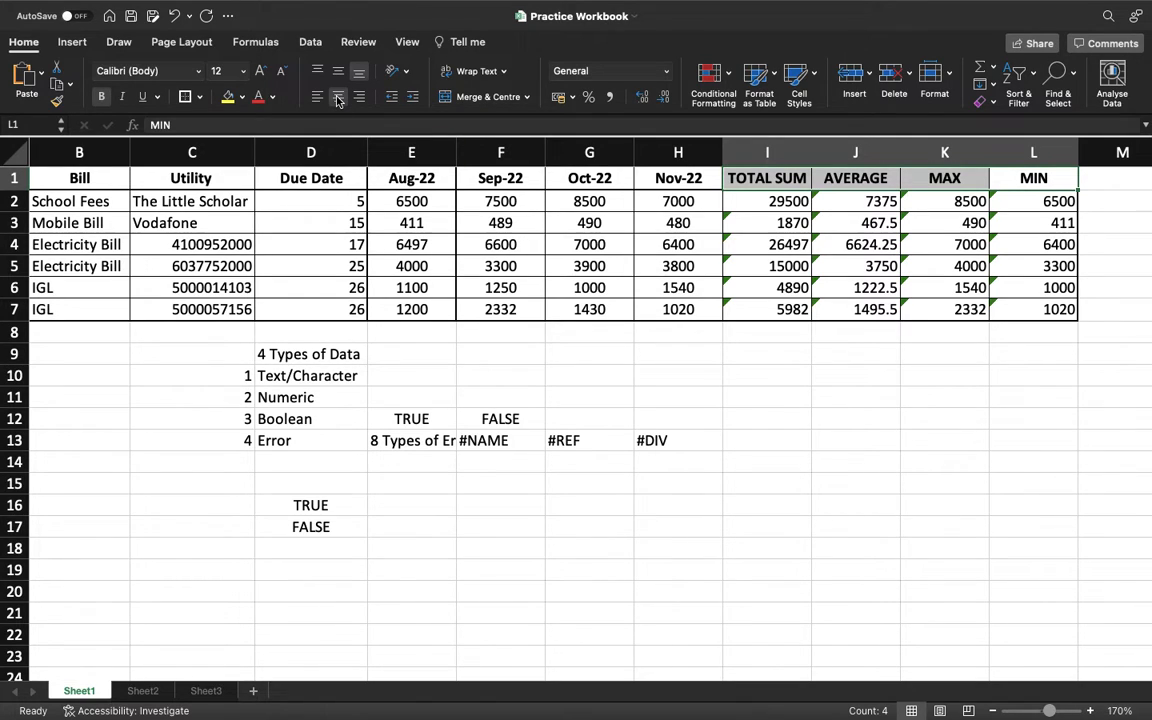
{"action": "left_click", "coordinate": [752, 243]}
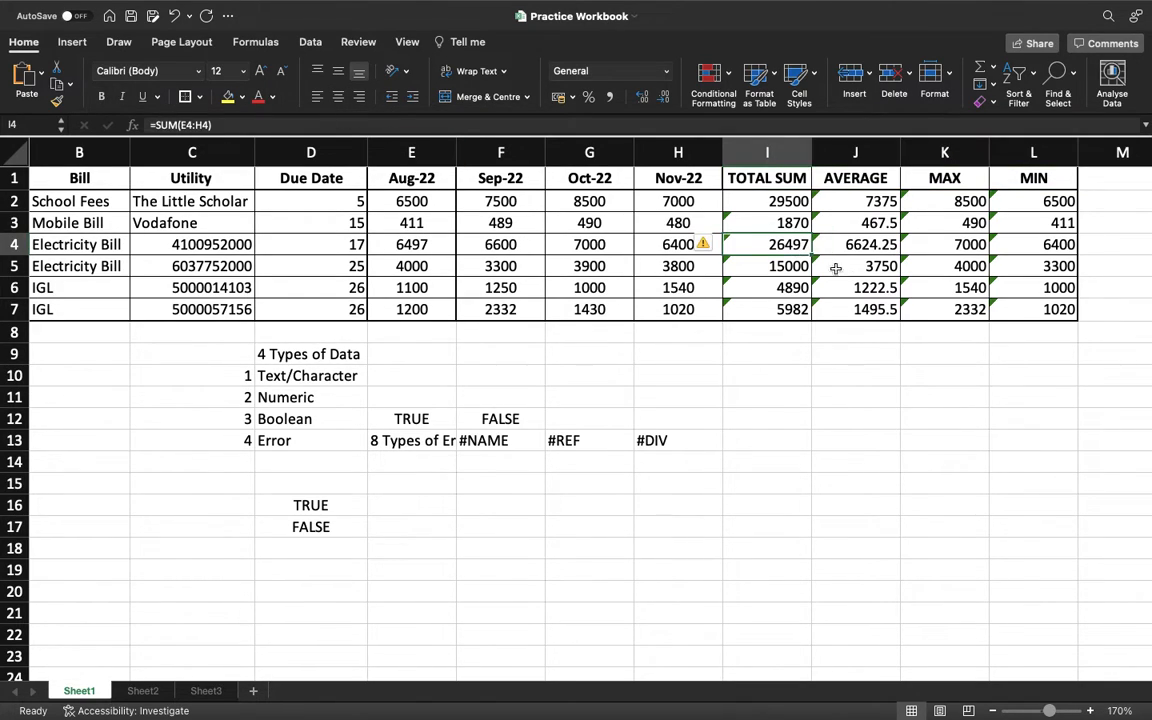
{"action": "left_click", "coordinate": [731, 348]}
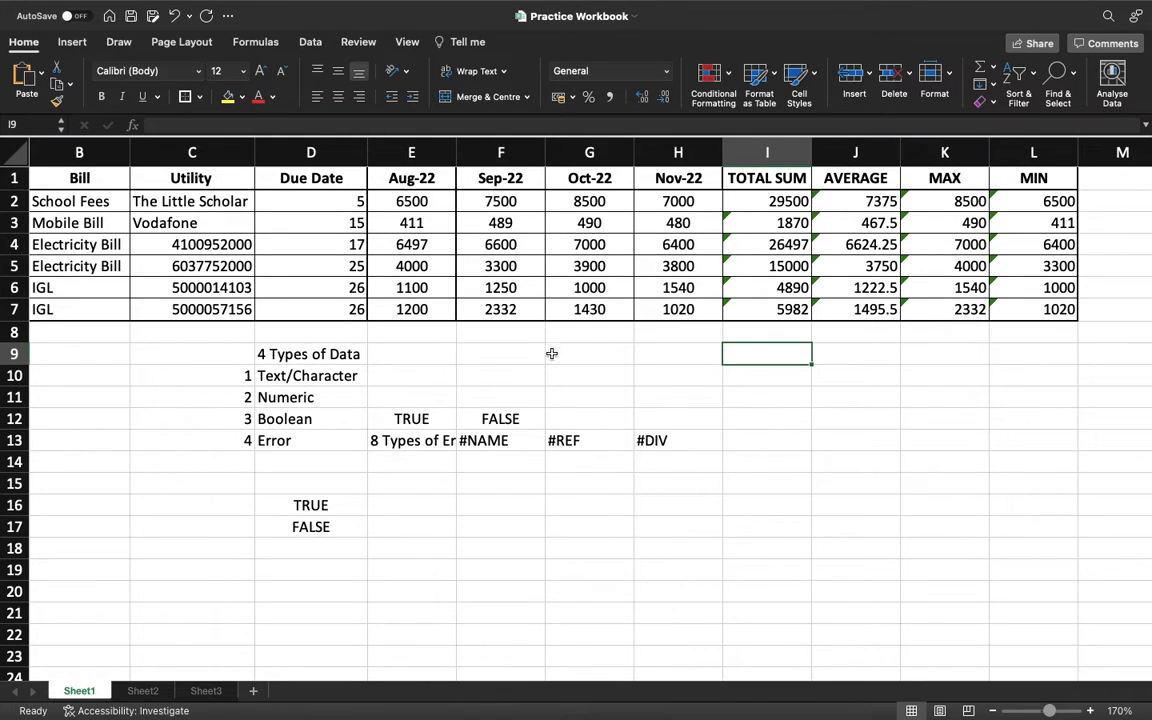
Step: Add the comment "Bill Not Paid" to the Mobile Bill's Oct-22 cell G3 and view it from the sheet
{"action": "left_click", "coordinate": [585, 223]}
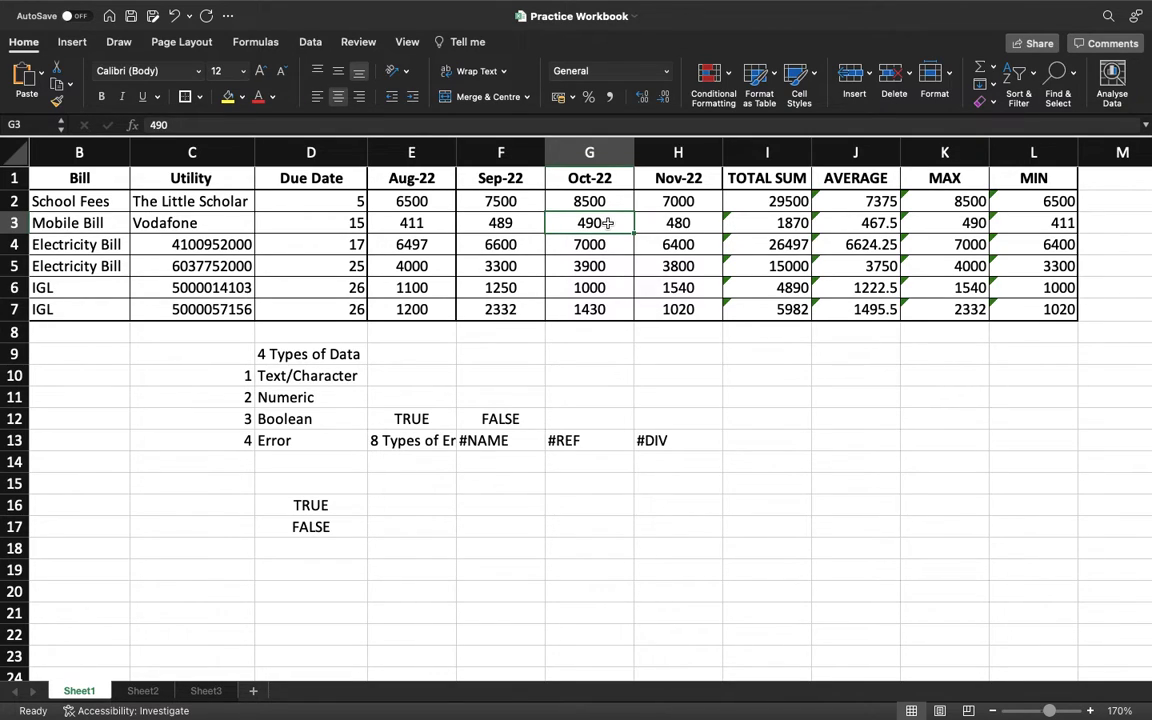
{"action": "right_click", "coordinate": [608, 224]}
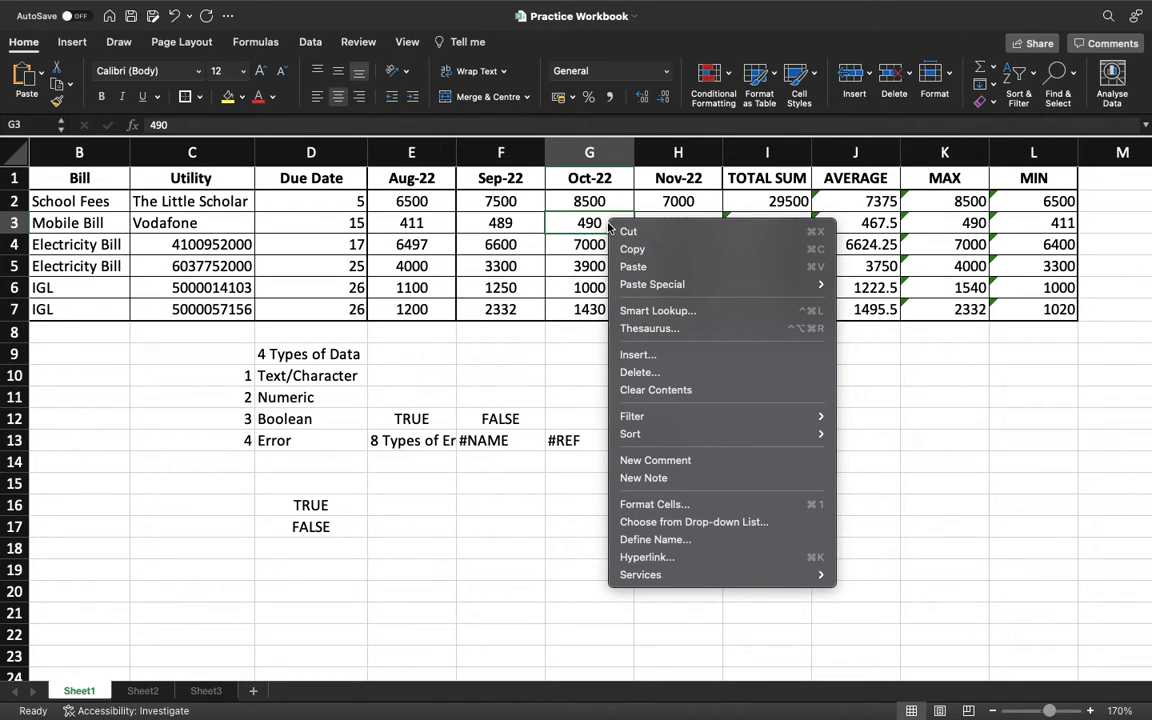
{"action": "left_click", "coordinate": [679, 464]}
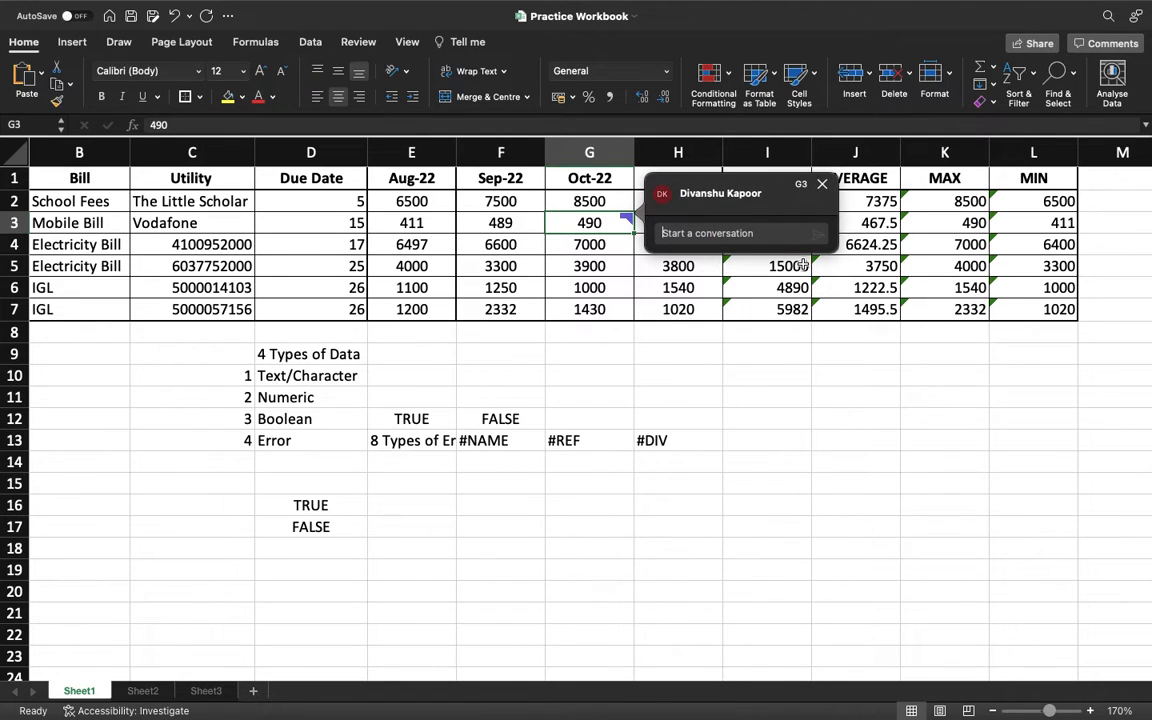
{"action": "type", "text": "Bill Not Paid"}
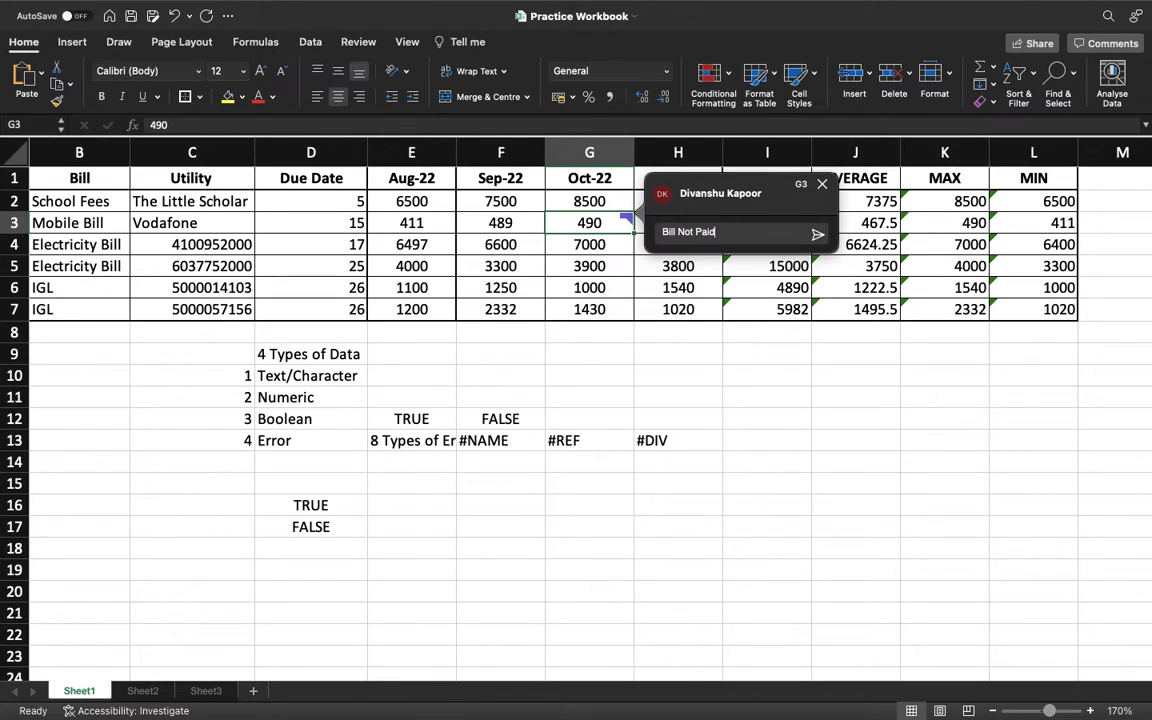
{"action": "left_click", "coordinate": [818, 237]}
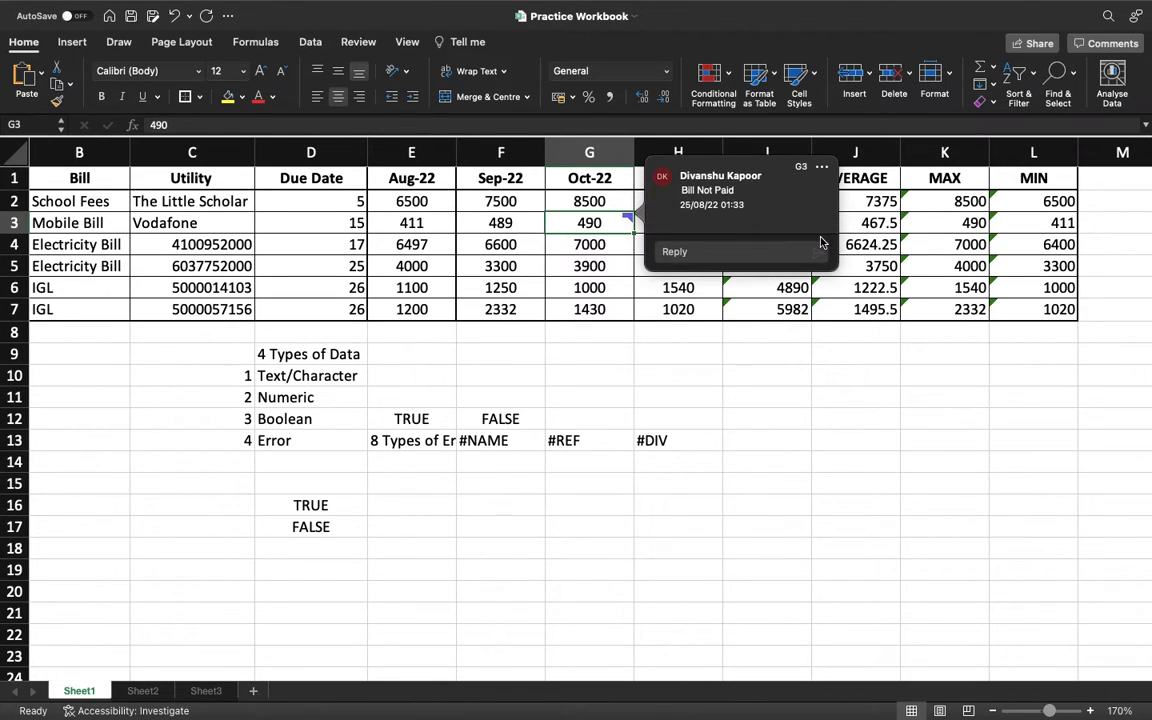
{"action": "left_click", "coordinate": [731, 354]}
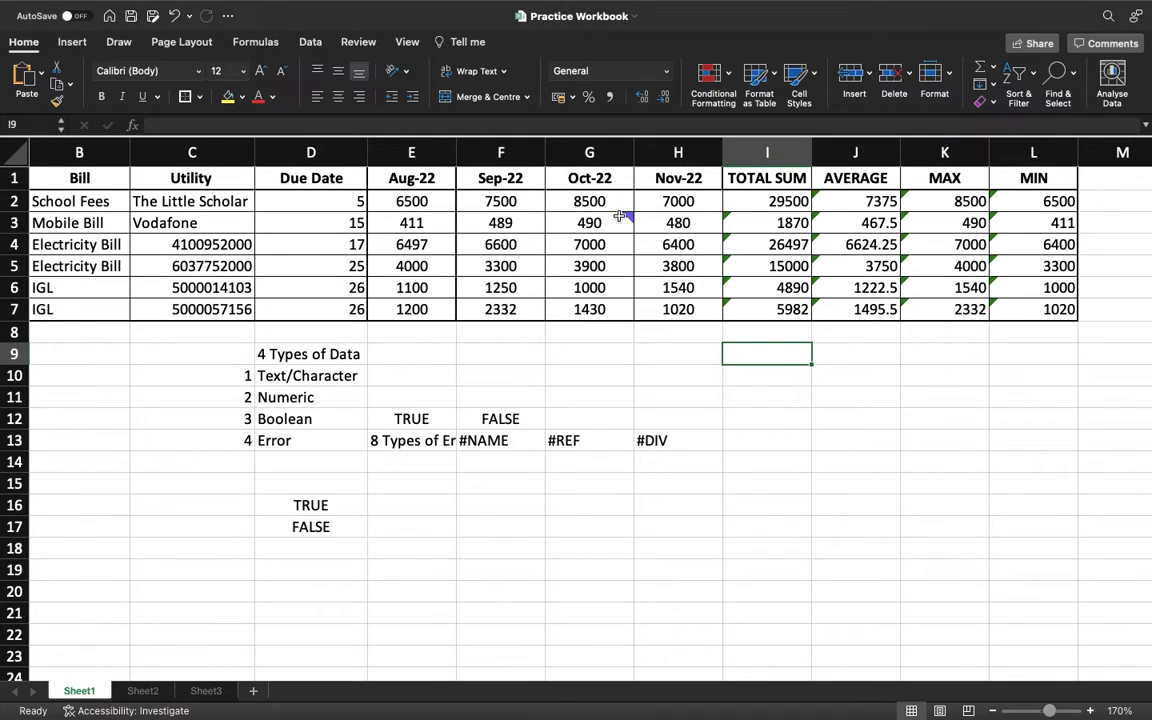
{"action": "mouse_move", "coordinate": [620, 223]}
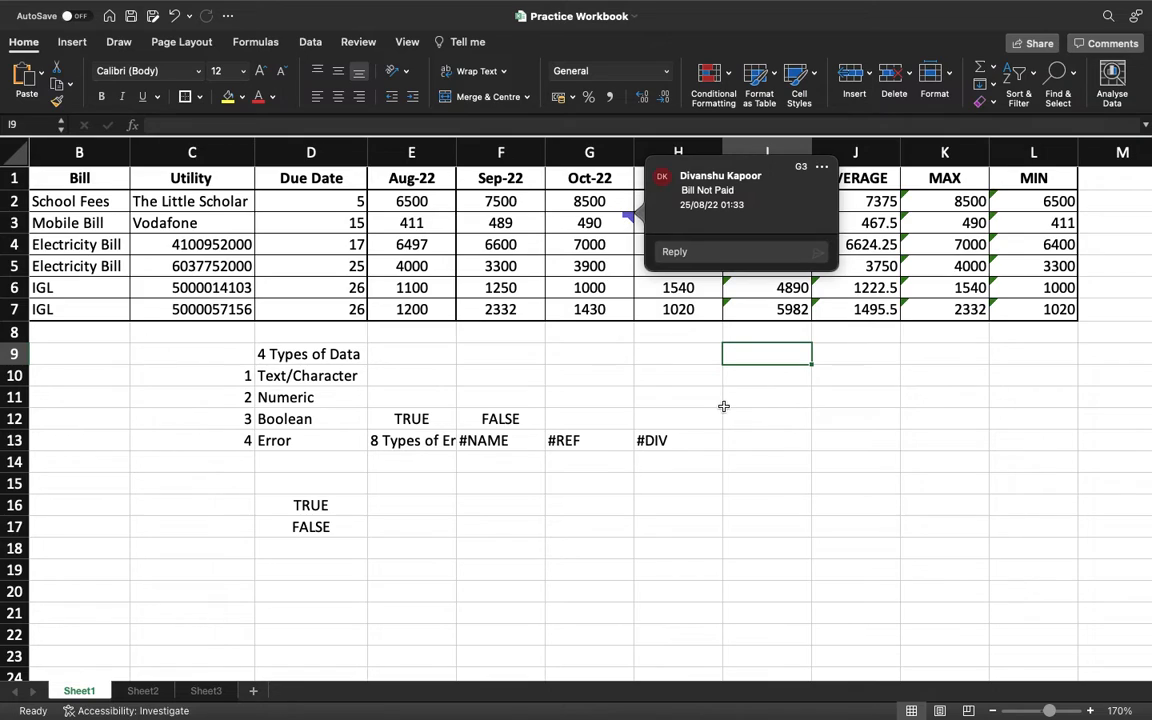
{"action": "left_click", "coordinate": [779, 405]}
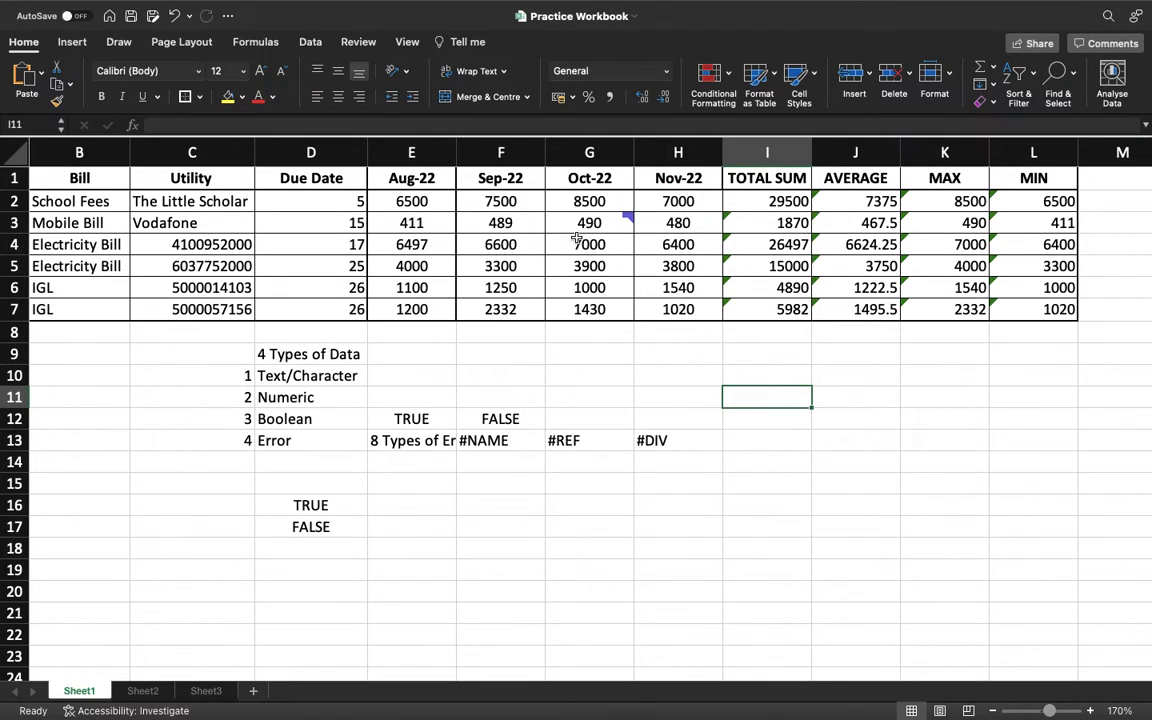
{"action": "mouse_move", "coordinate": [573, 225]}
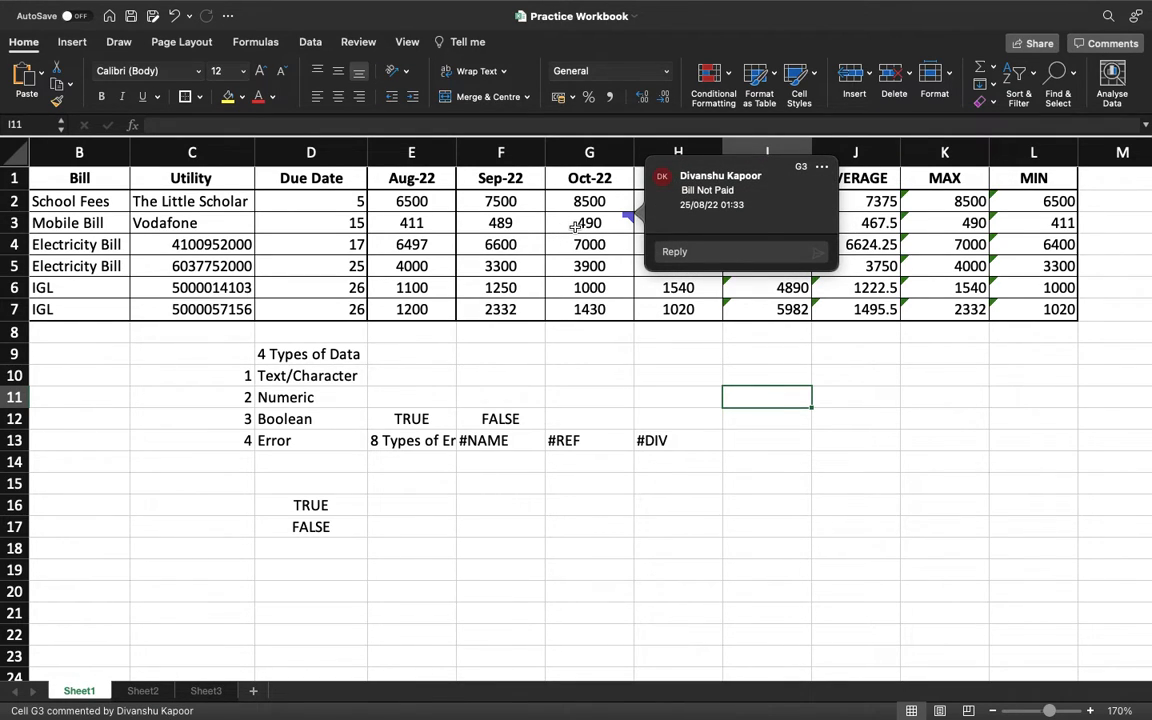
{"action": "left_click", "coordinate": [589, 396]}
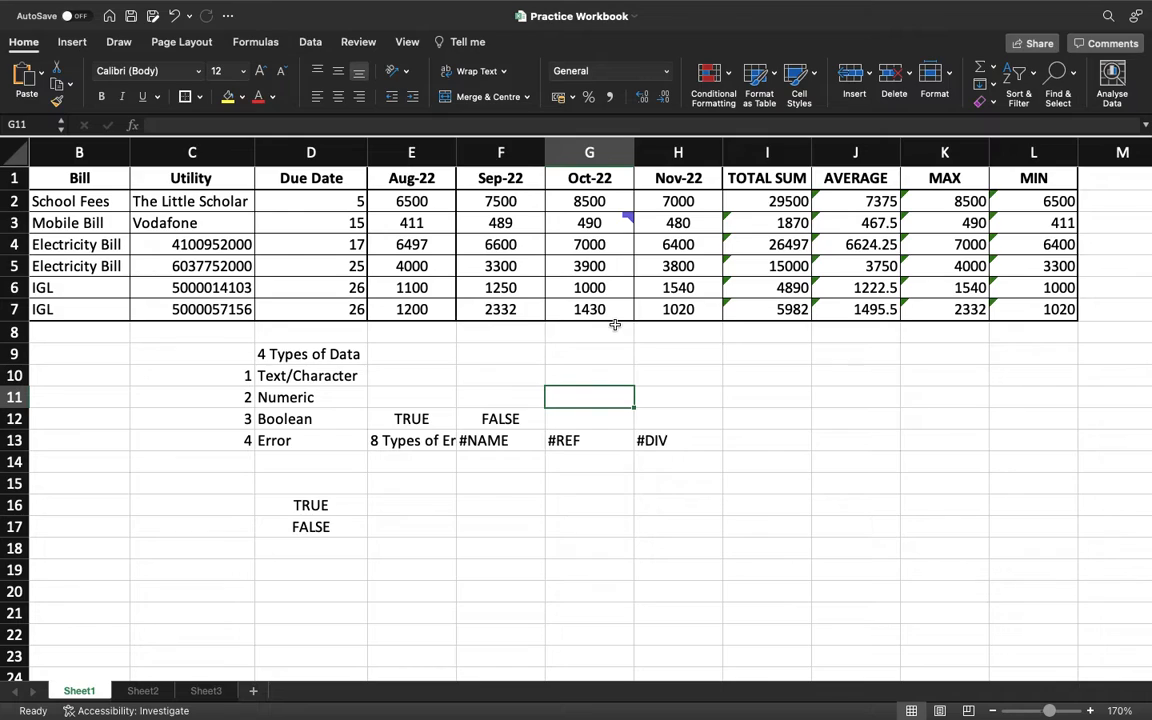
Step: Delete the contents of the data-type notes in C9:H17 below the bill table
{"action": "left_click", "coordinate": [510, 440]}
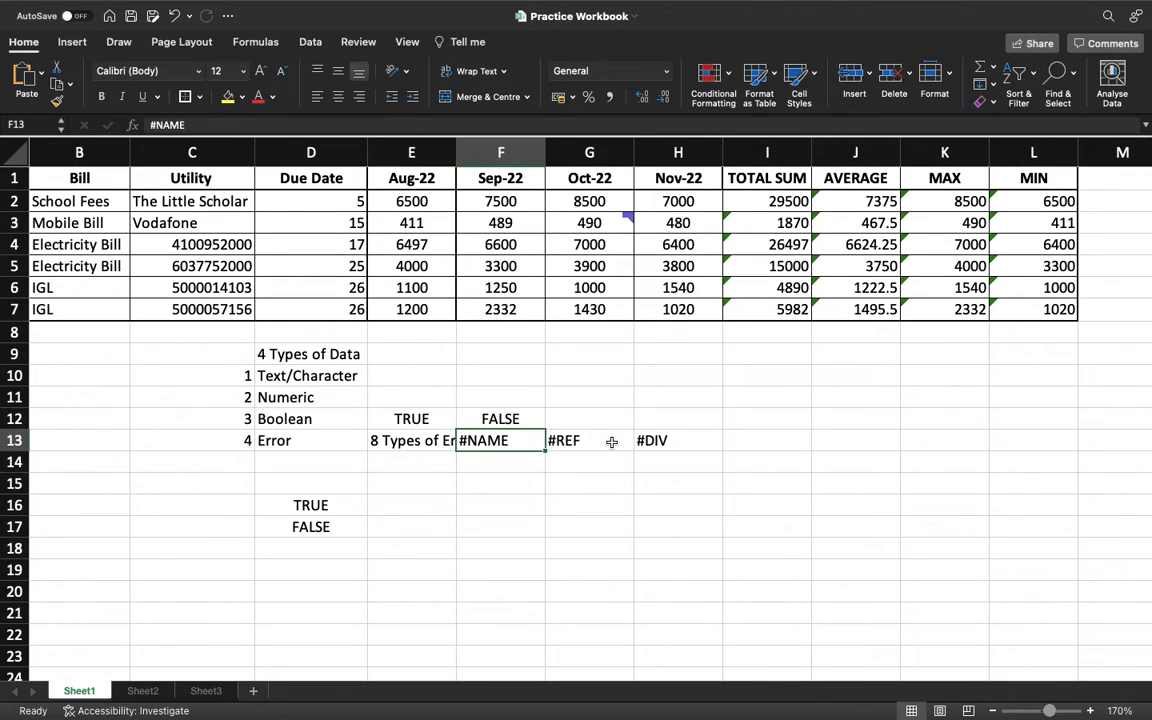
{"action": "mouse_move", "coordinate": [249, 352]}
{"action": "left_mouse_down"}
{"action": "mouse_move", "coordinate": [525, 489]}
{"action": "mouse_move", "coordinate": [643, 525]}
{"action": "left_mouse_up"}
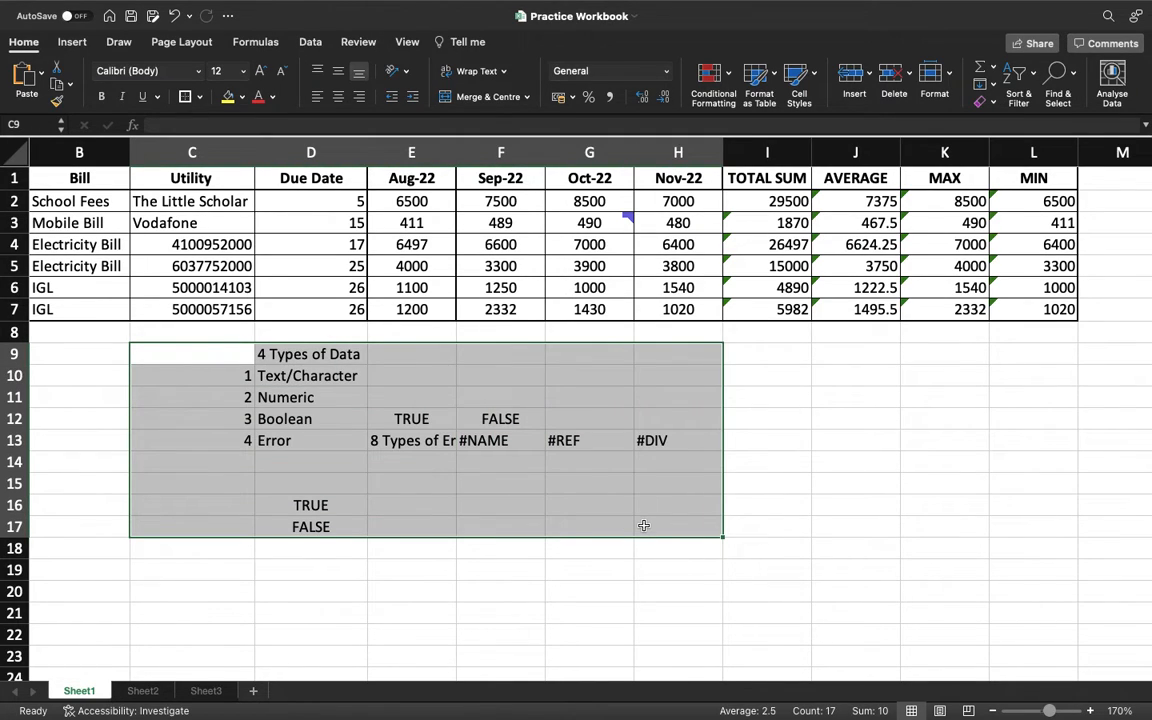
{"action": "key", "text": "Delete"}
Step: Enter the label "Division Error" in D11 and the formula =33/0 in E11
{"action": "key", "text": "Down"}
{"action": "key", "text": "Right"}
{"action": "key", "text": "Right"}
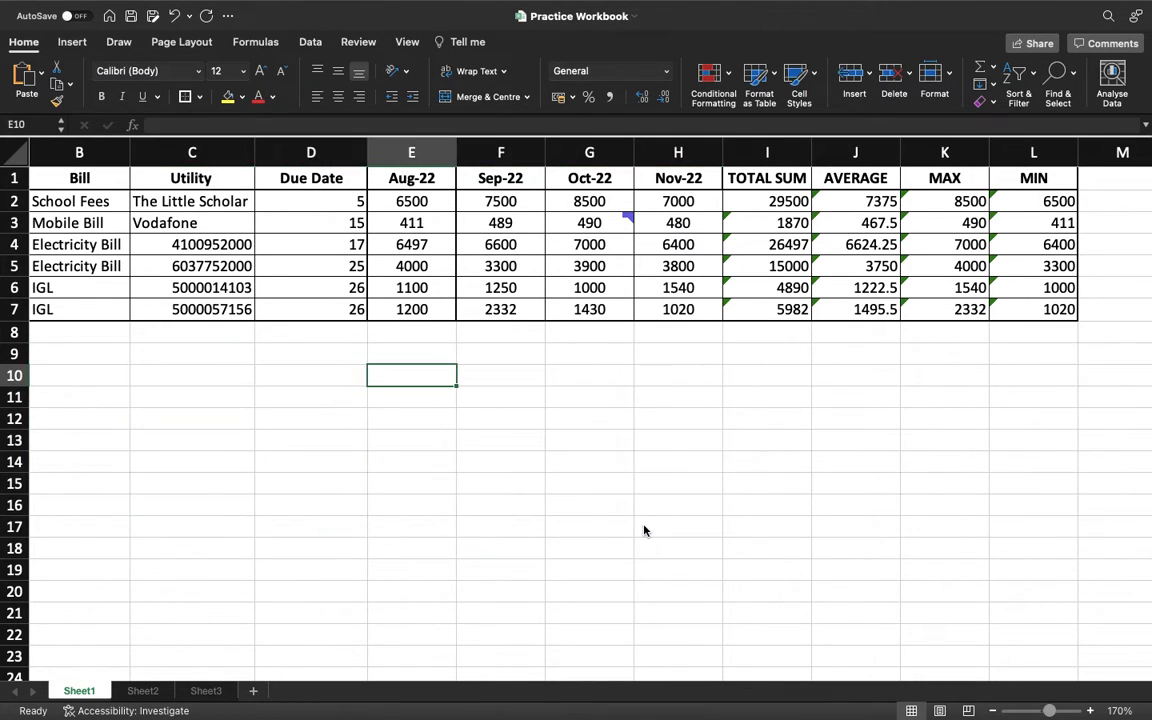
{"action": "key", "text": "Up"}
{"action": "key", "text": "Left"}
{"action": "key", "text": "Up"}
{"action": "key", "text": "Down"}
{"action": "key", "text": "Down"}
{"action": "key", "text": "Down"}
{"action": "key", "text": "Down"}
{"action": "key", "text": "Right"}
{"action": "key", "text": "Up"}
{"action": "key", "text": "Left"}
{"action": "type", "text": "Division Error"}
{"action": "key", "text": "Tab"}
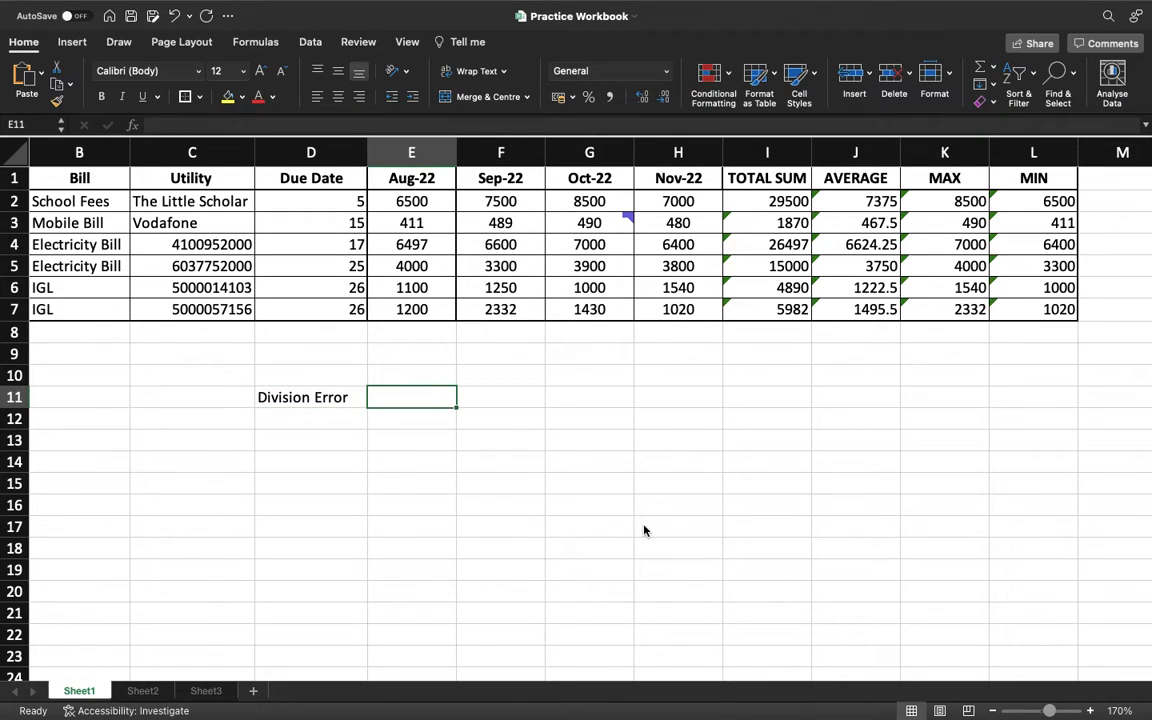
{"action": "type", "text": "="}
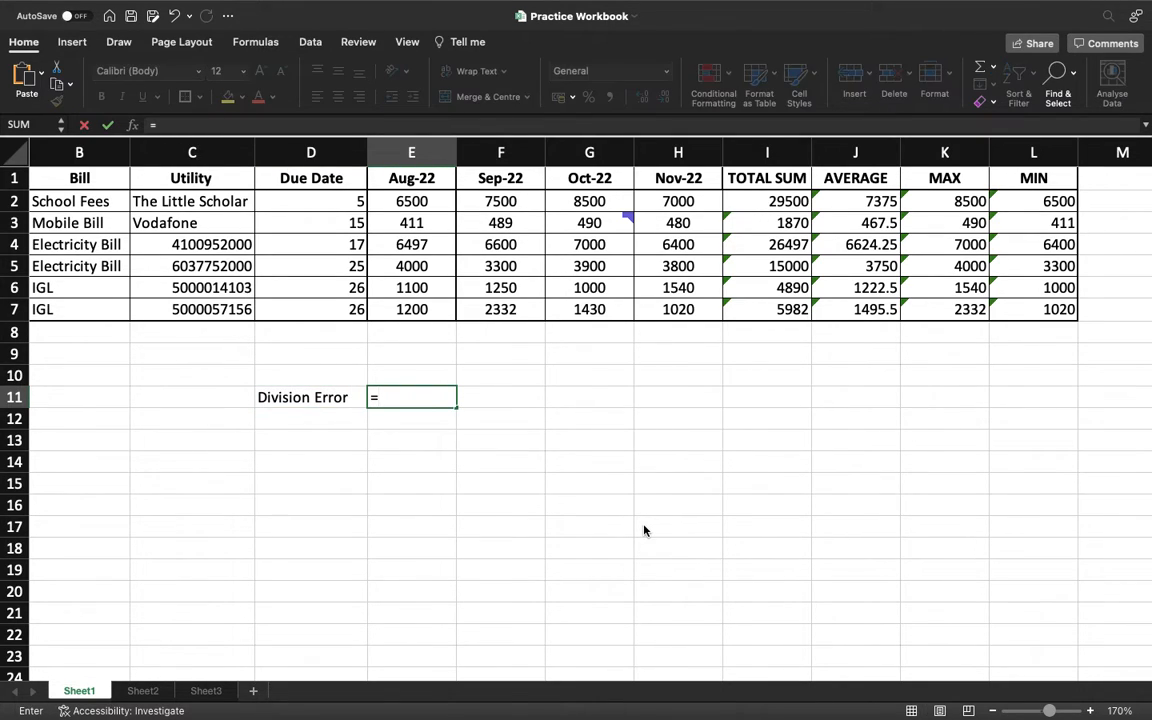
{"action": "type", "text": "33/0"}
{"action": "key", "text": "Return"}
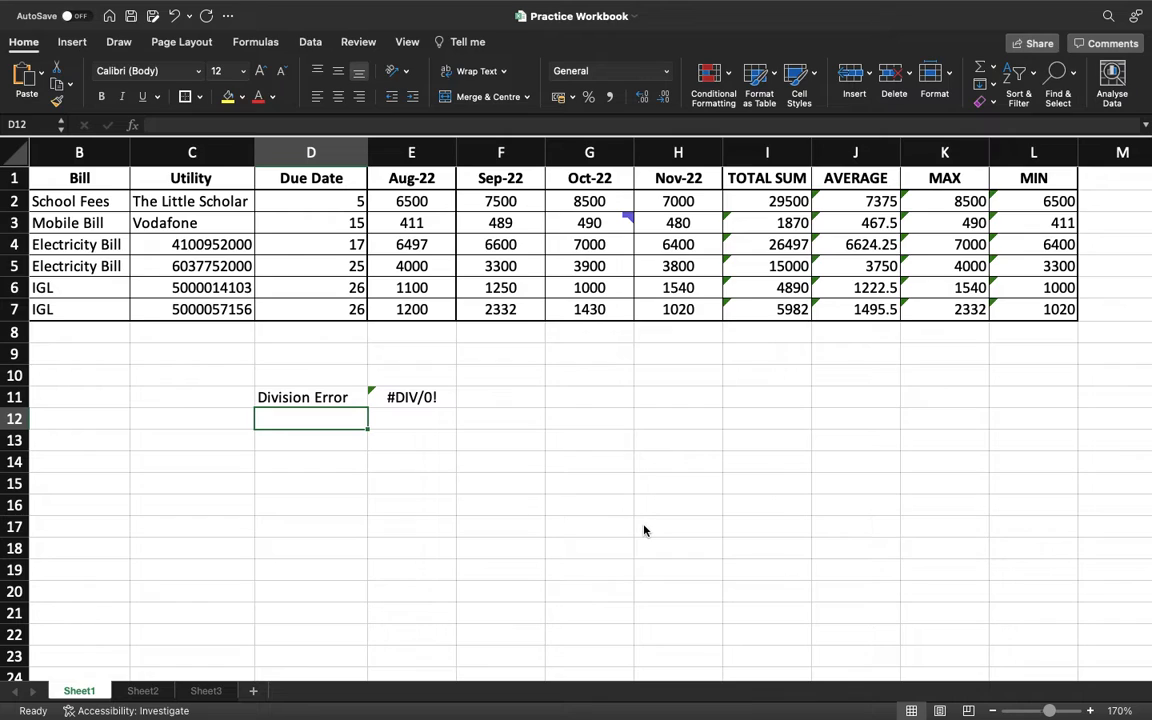
Step: Enter the label "Name Error" in D12 and the formula =Multiply(2,3) in E12
{"action": "type", "text": "Name "}
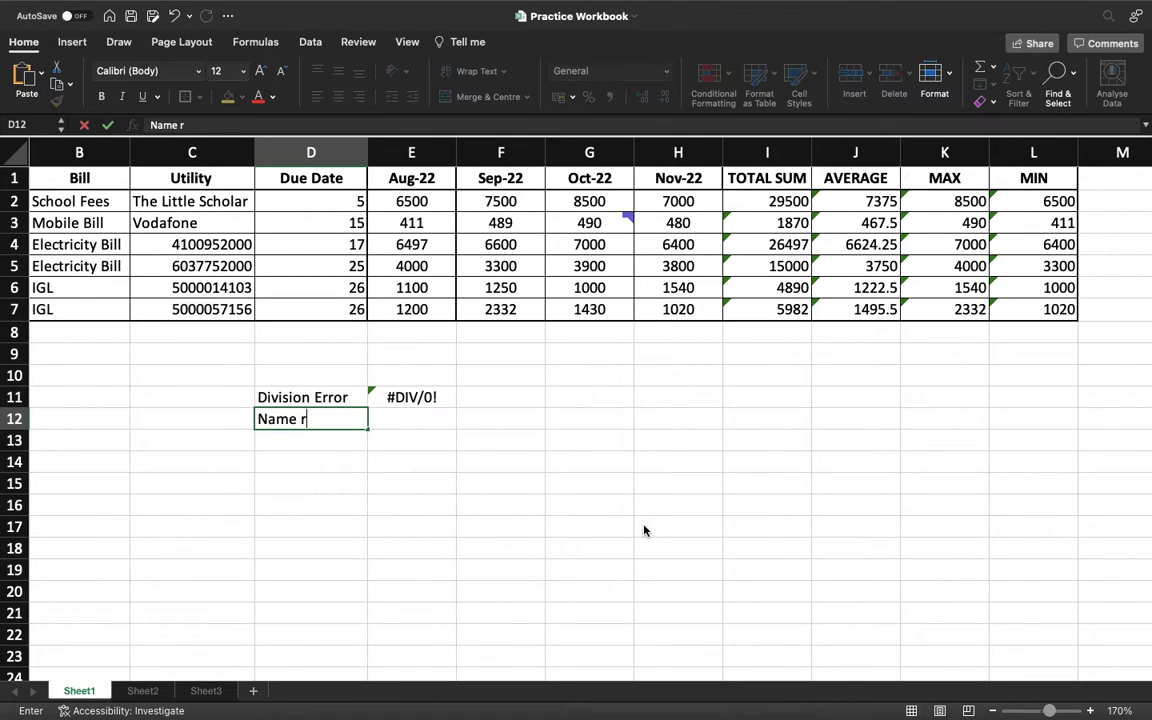
{"action": "type", "text": "Error"}
{"action": "key", "text": "Tab"}
{"action": "type", "text": "="}
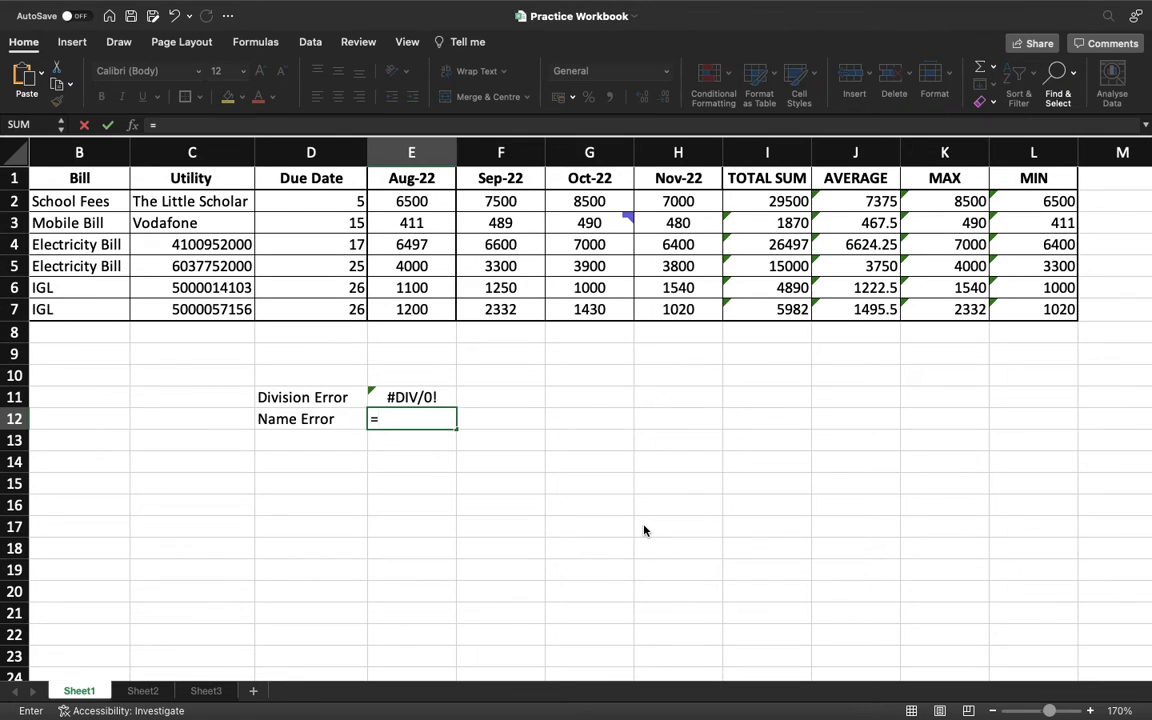
{"action": "type", "text": "Mul"}
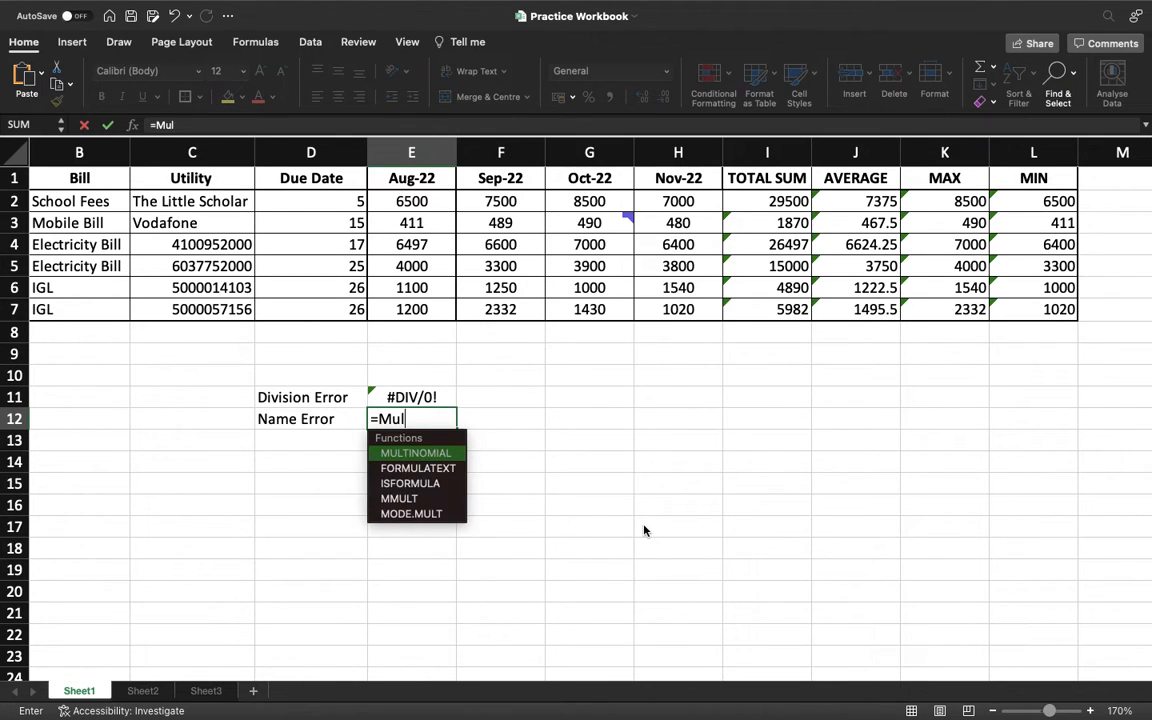
{"action": "type", "text": "tiply"}
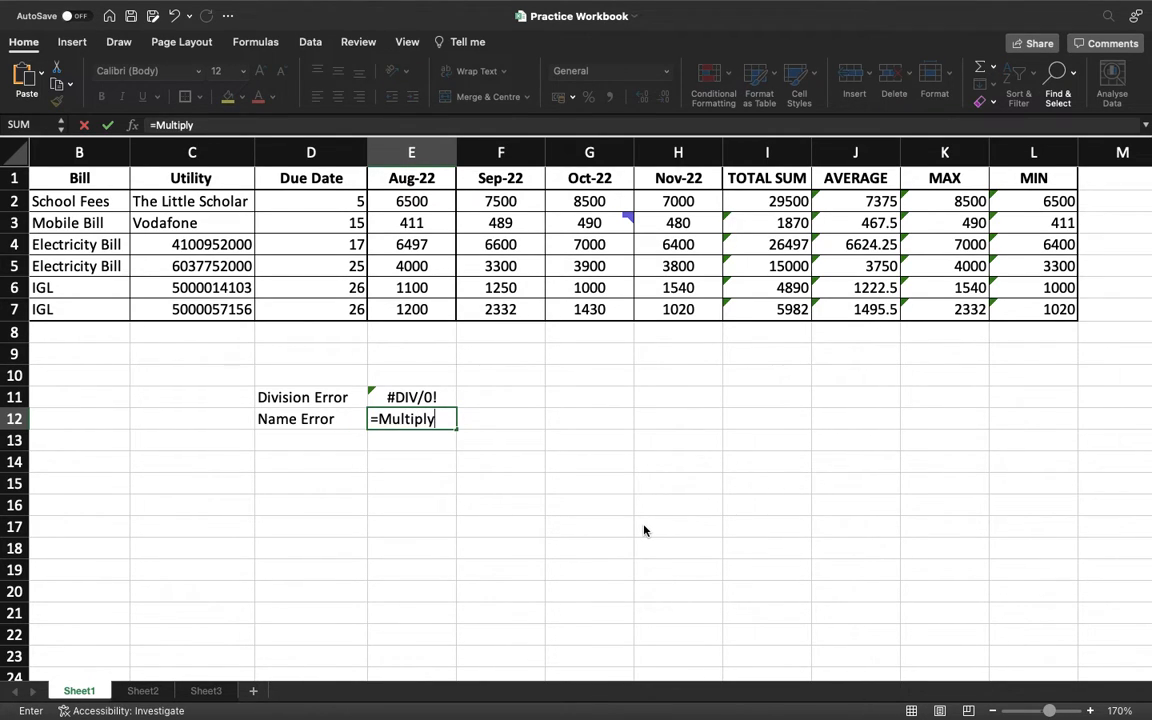
{"action": "type", "text": "(2,3)"}
{"action": "key", "text": "Return"}
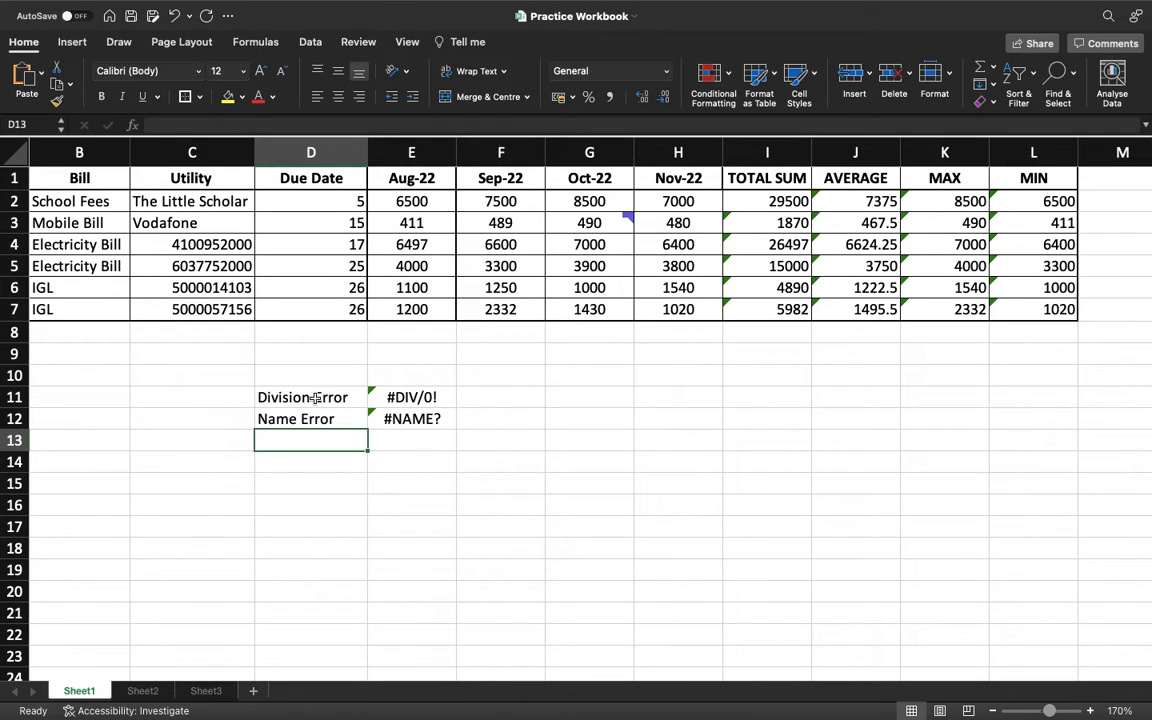
Step: Delete the two error examples with their labels from D11:E12
{"action": "left_click_drag", "start_coordinate": [300, 398], "coordinate": [399, 422]}
{"action": "key", "text": "Delete"}
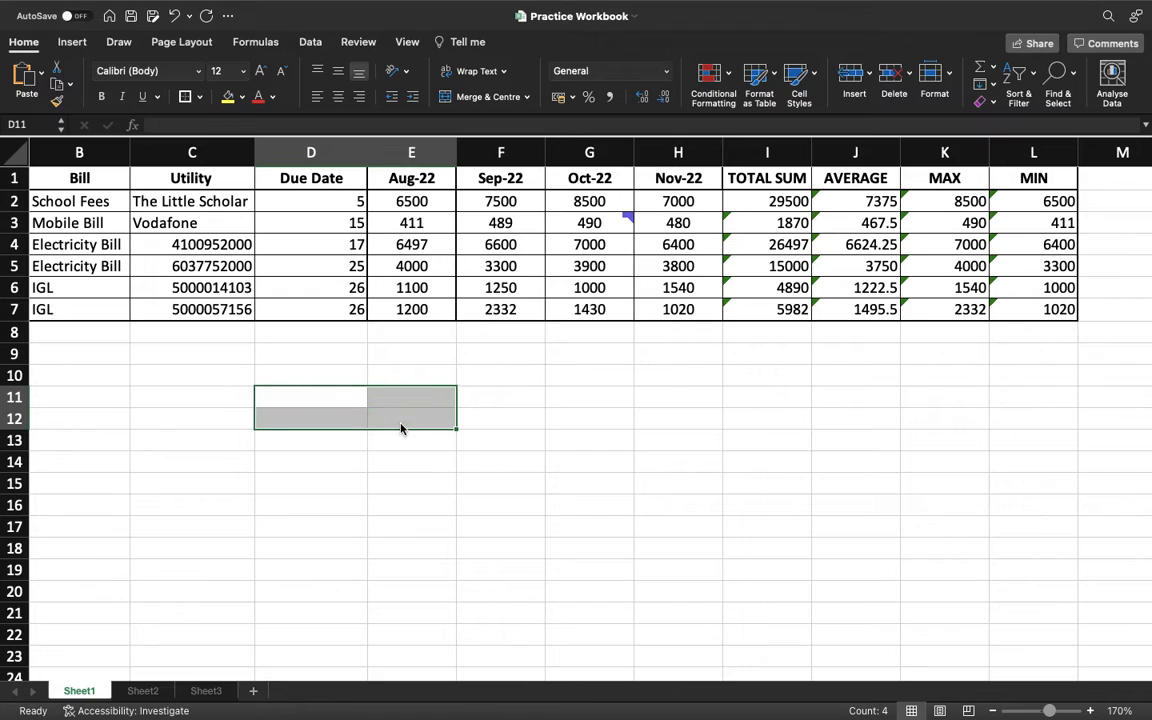
Step: Examine the SUM formulas in I2:I5 of the TOTAL SUM column and read the error-check hint for I5
{"action": "left_click", "coordinate": [790, 223]}
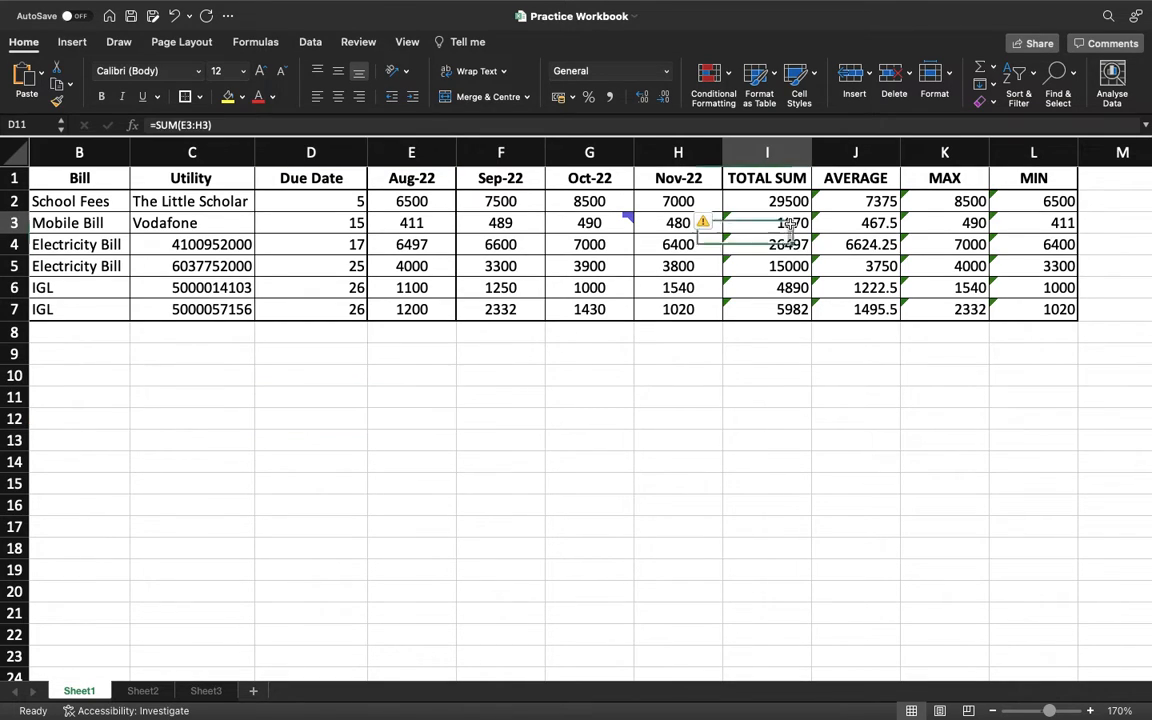
{"action": "left_click", "coordinate": [806, 206]}
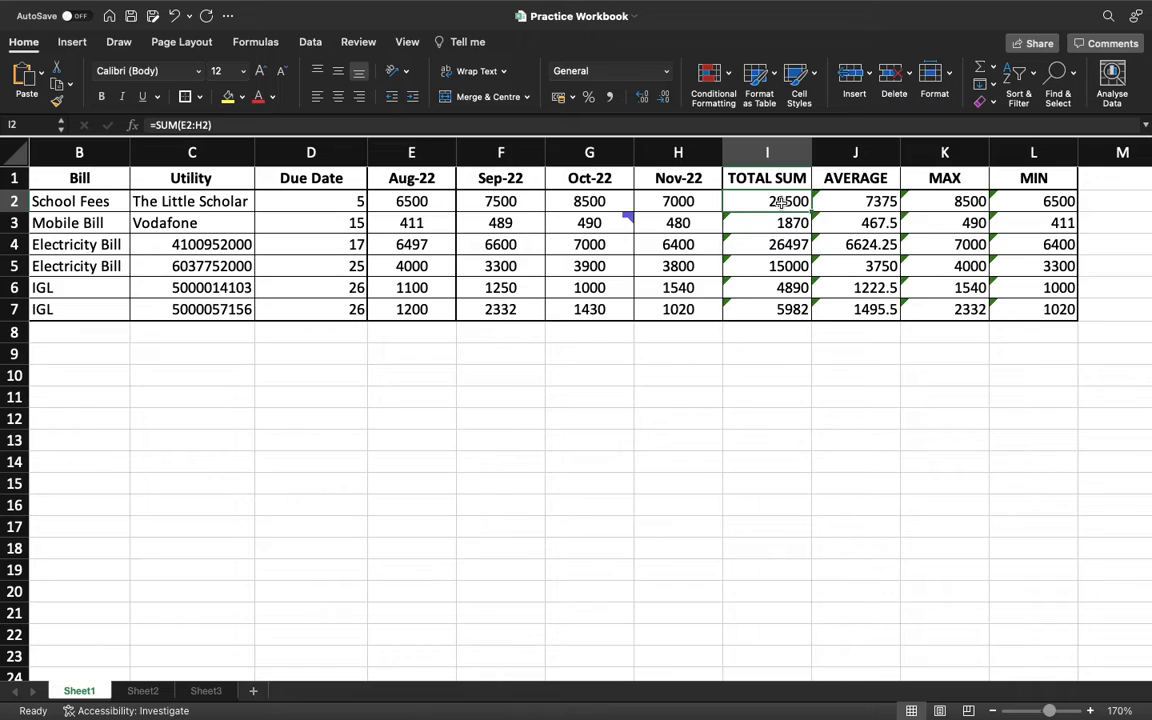
{"action": "key", "text": "Return"}
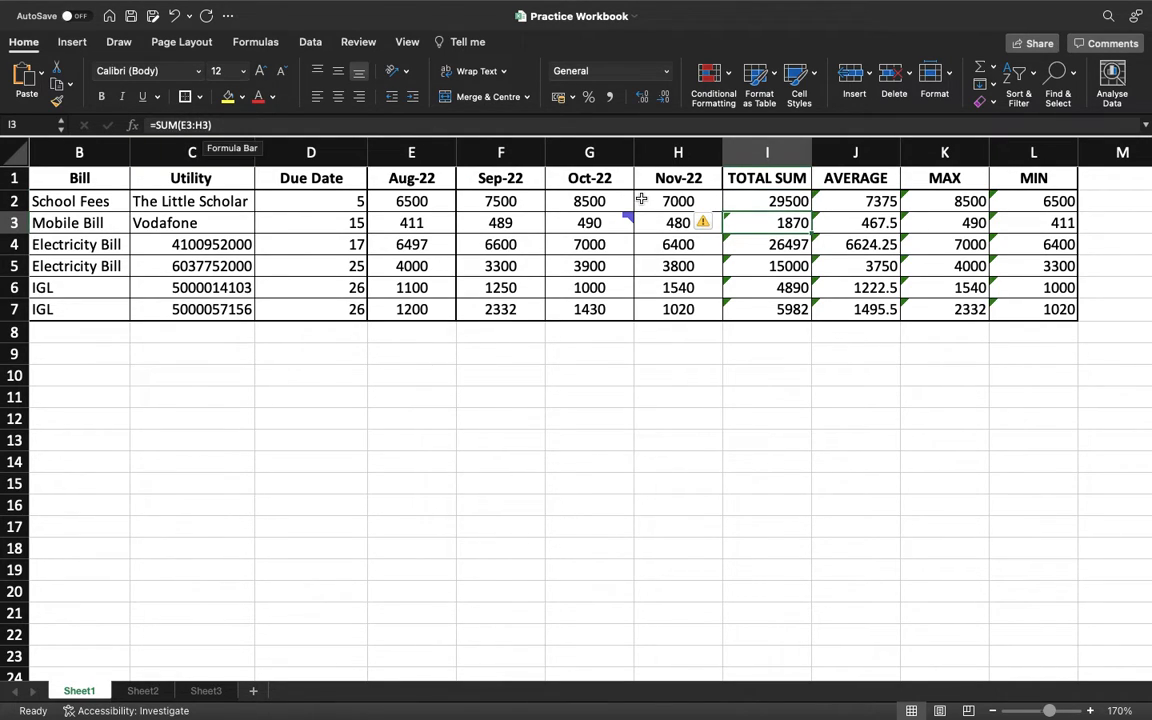
{"action": "key", "text": "Return"}
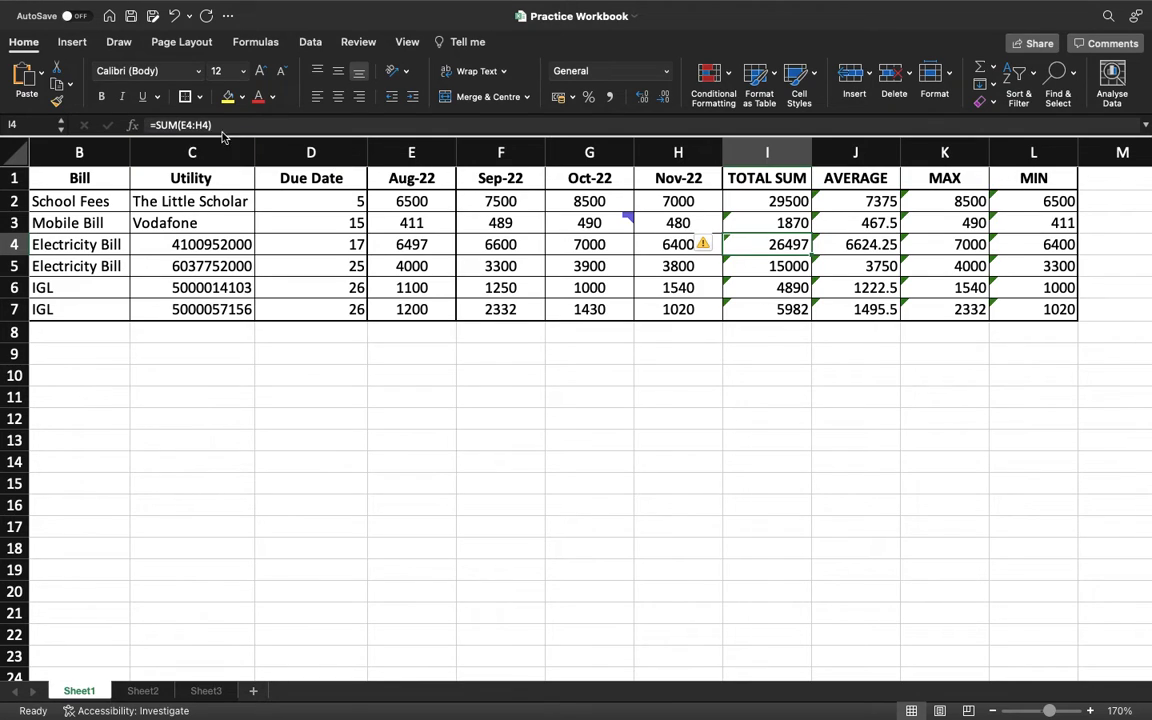
{"action": "key", "text": "Return"}
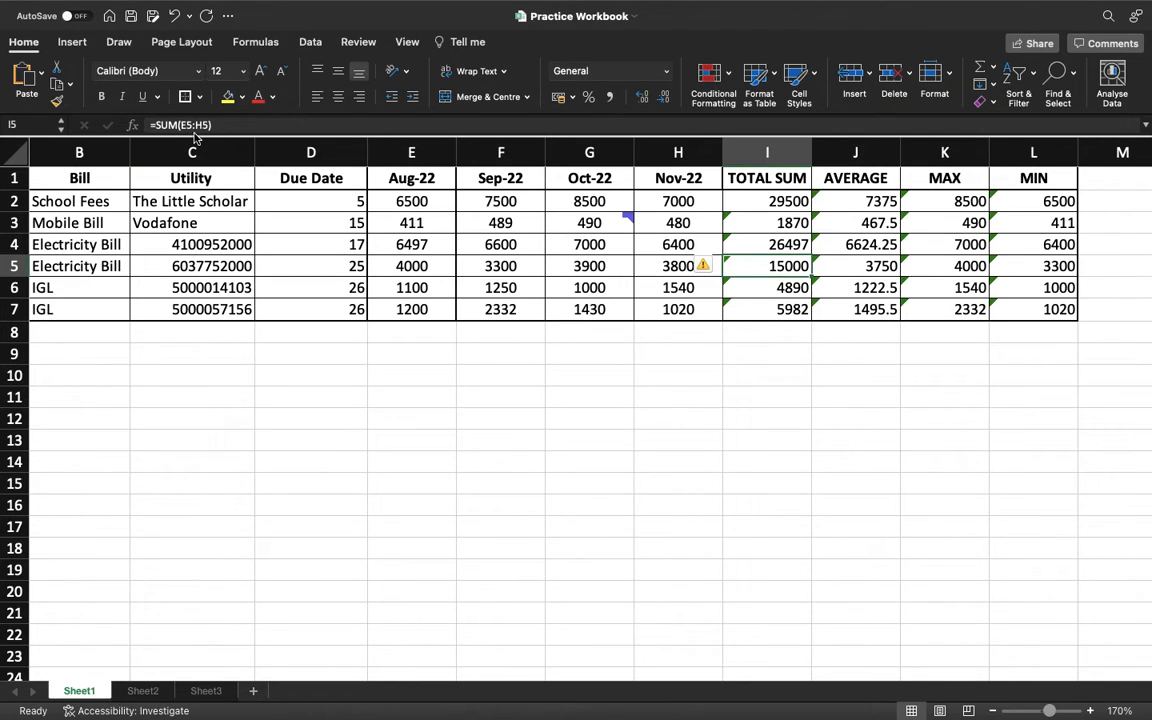
{"action": "mouse_move", "coordinate": [712, 274]}
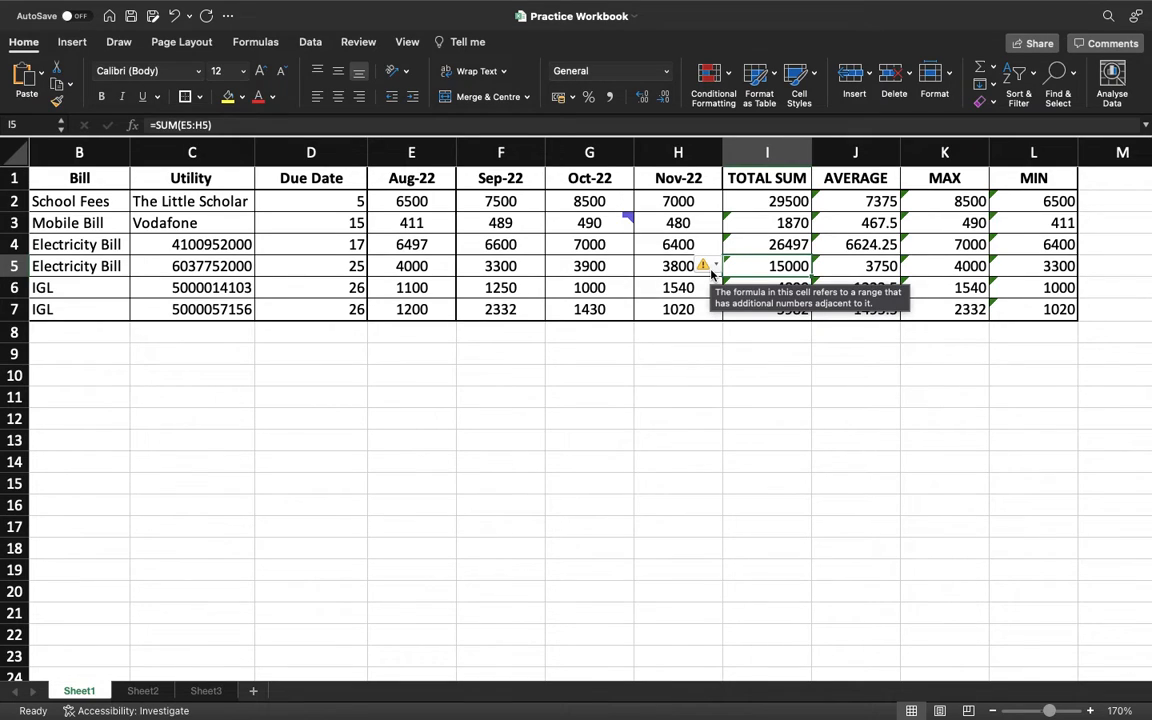
{"action": "left_click", "coordinate": [438, 380]}
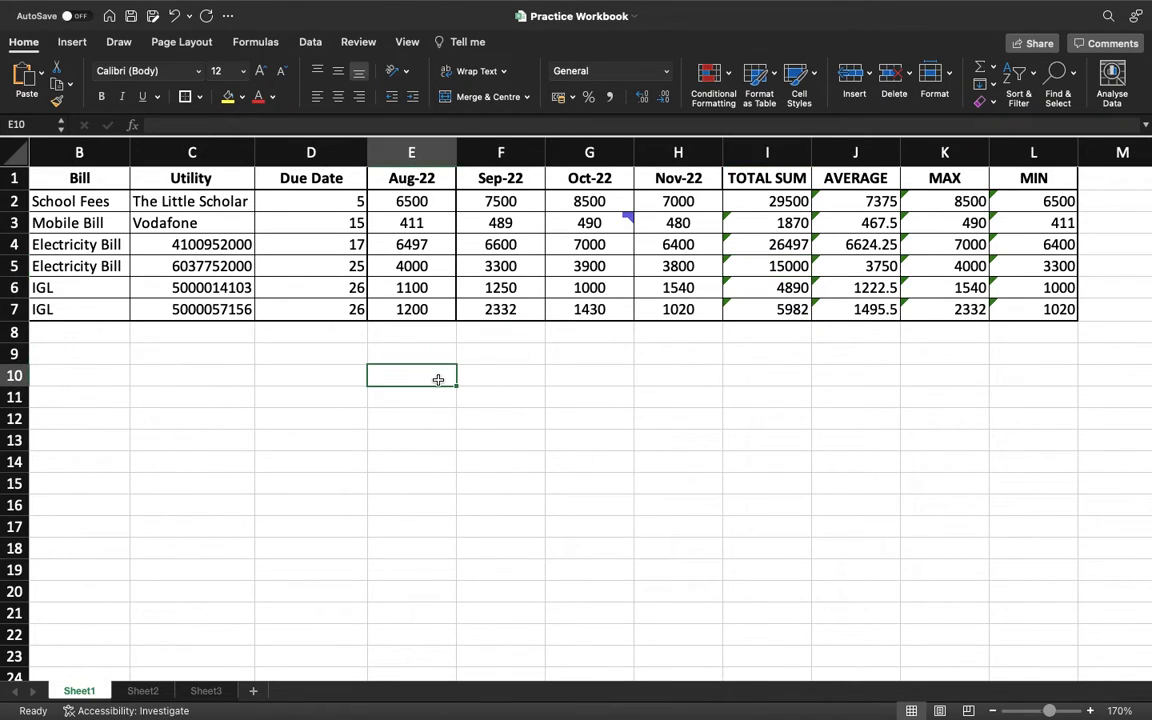
Step: Enter the heading "REFERENCES" in E10 and the entry "Relative" in E11
{"action": "type", "text": "REFEREN"}
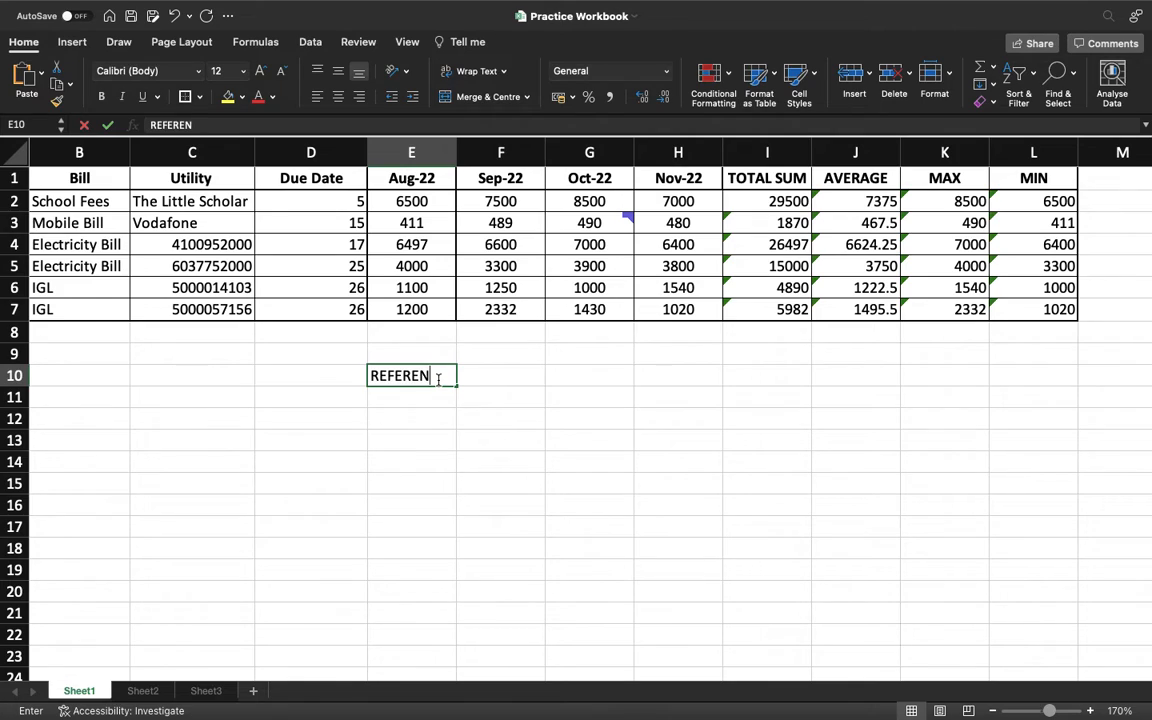
{"action": "type", "text": "CES"}
{"action": "key", "text": "Return"}
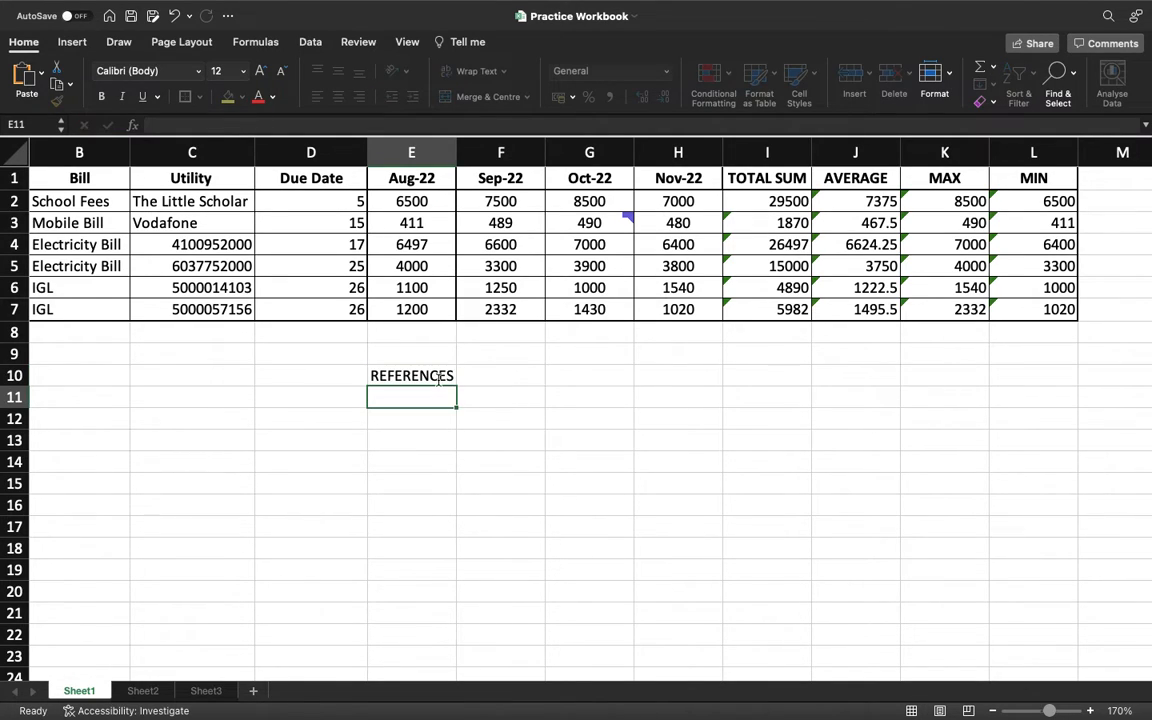
{"action": "type", "text": "Relative"}
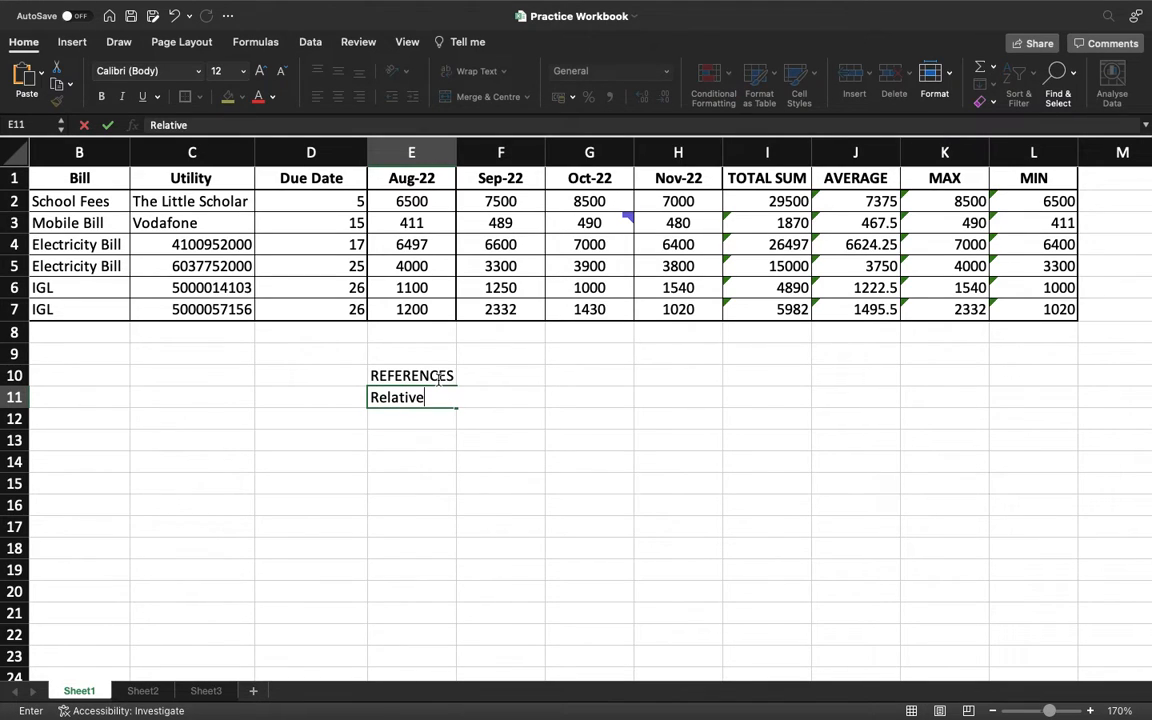
{"action": "key", "text": "Return"}
Step: Number the reference list rows 1, 2 and 3 in D11:D13
{"action": "key", "text": "Up"}
{"action": "key", "text": "Left"}
{"action": "type", "text": "1"}
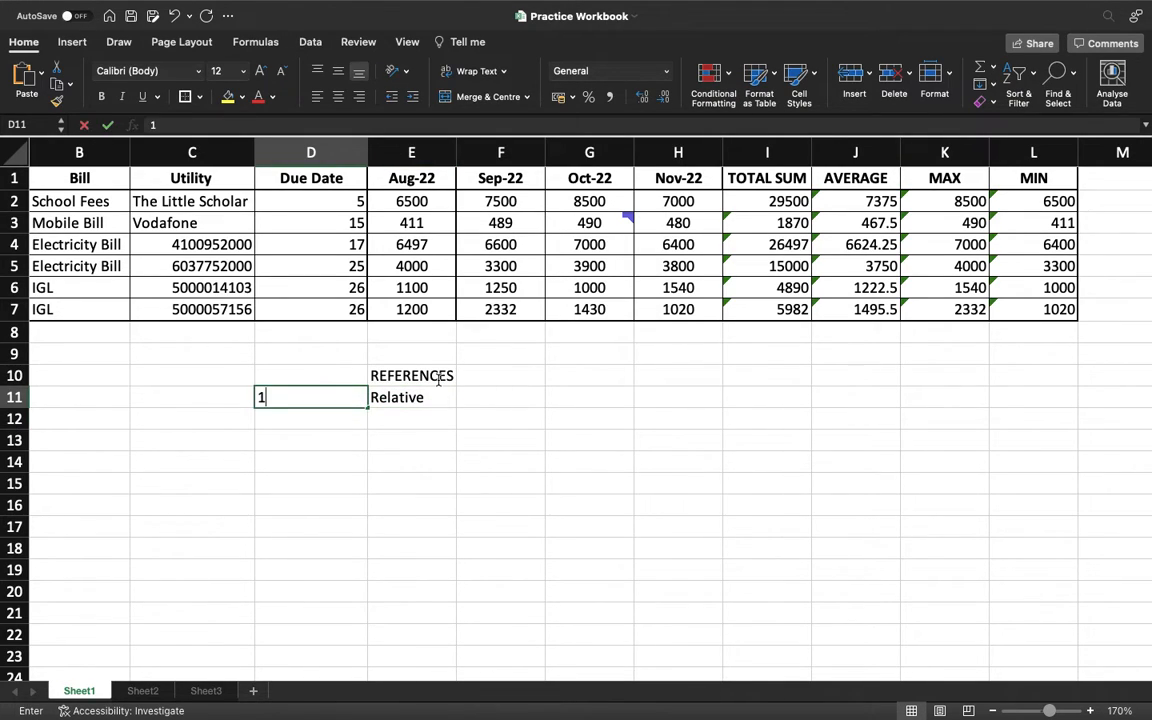
{"action": "key", "text": "Return"}
{"action": "type", "text": "2"}
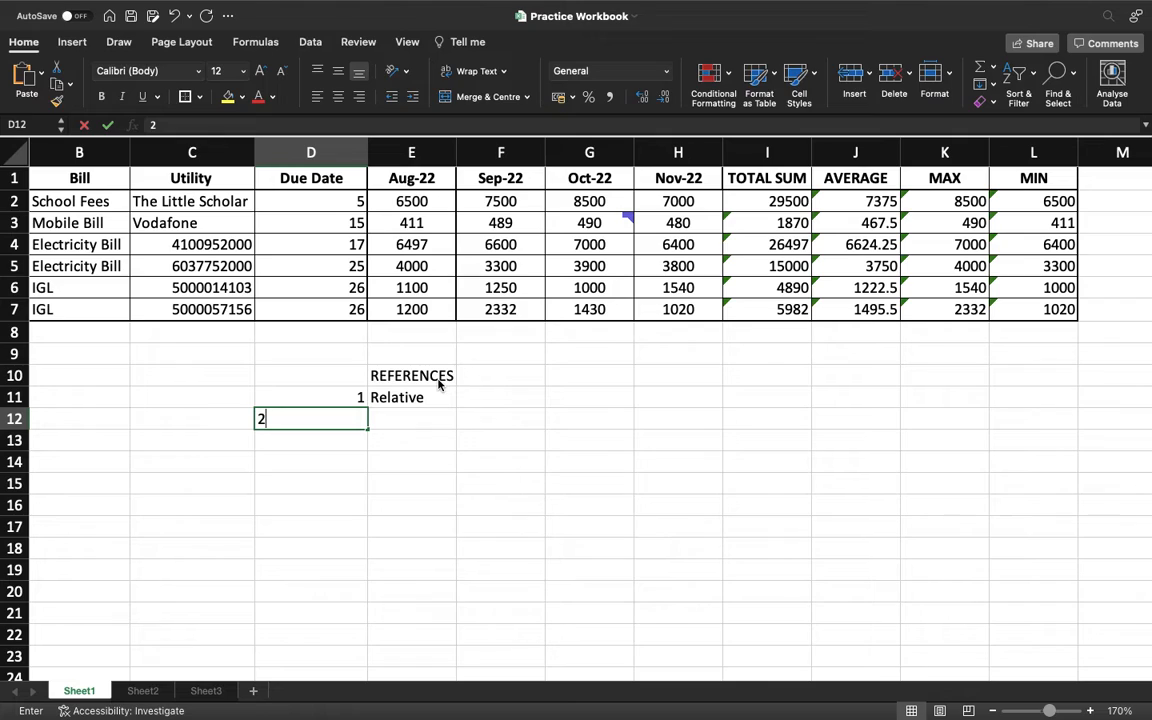
{"action": "key", "text": "Return"}
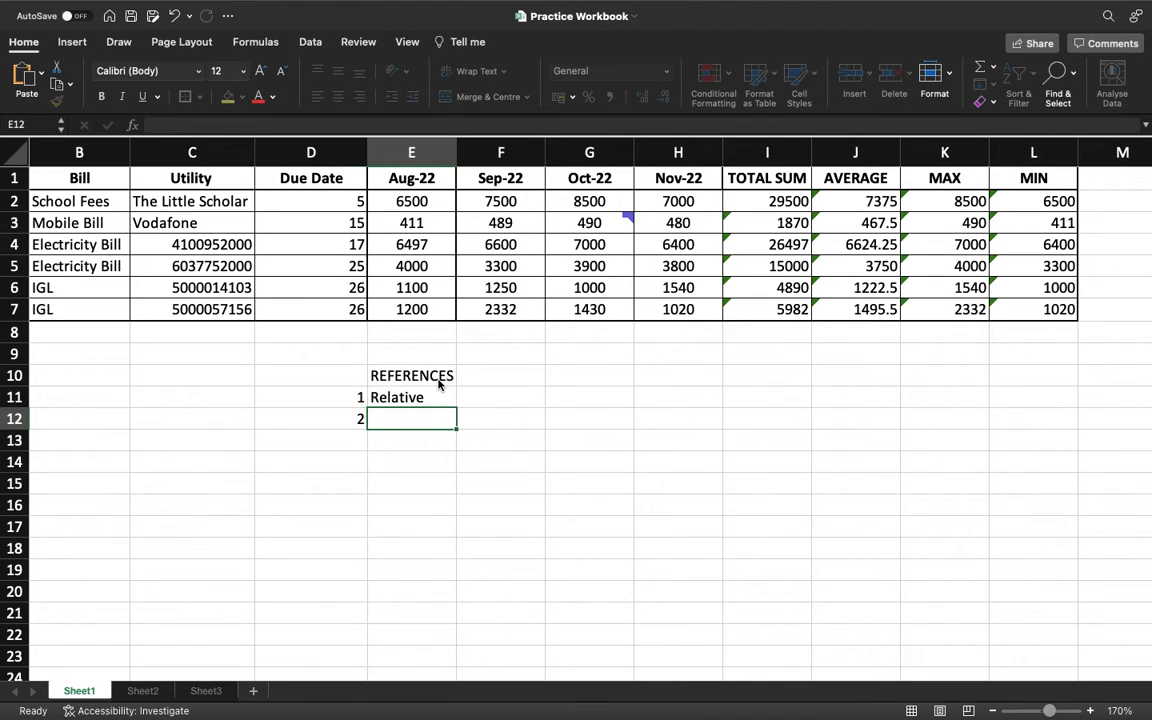
{"action": "type", "text": "3"}
{"action": "key", "text": "Up"}
{"action": "key", "text": "Right"}
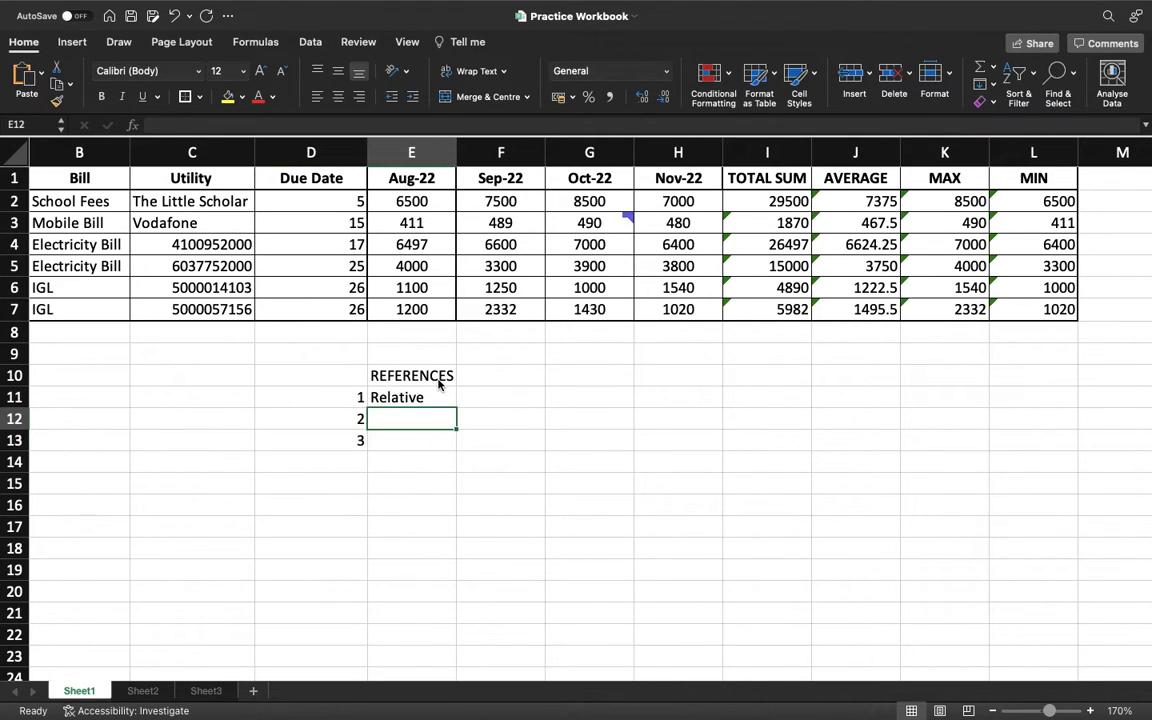
Step: Complete the reference list with "Absolute" in E12 and "Mixed" in E13
{"action": "type", "text": "M"}
{"action": "key", "text": "BackSpace"}
{"action": "type", "text": "Absolute"}
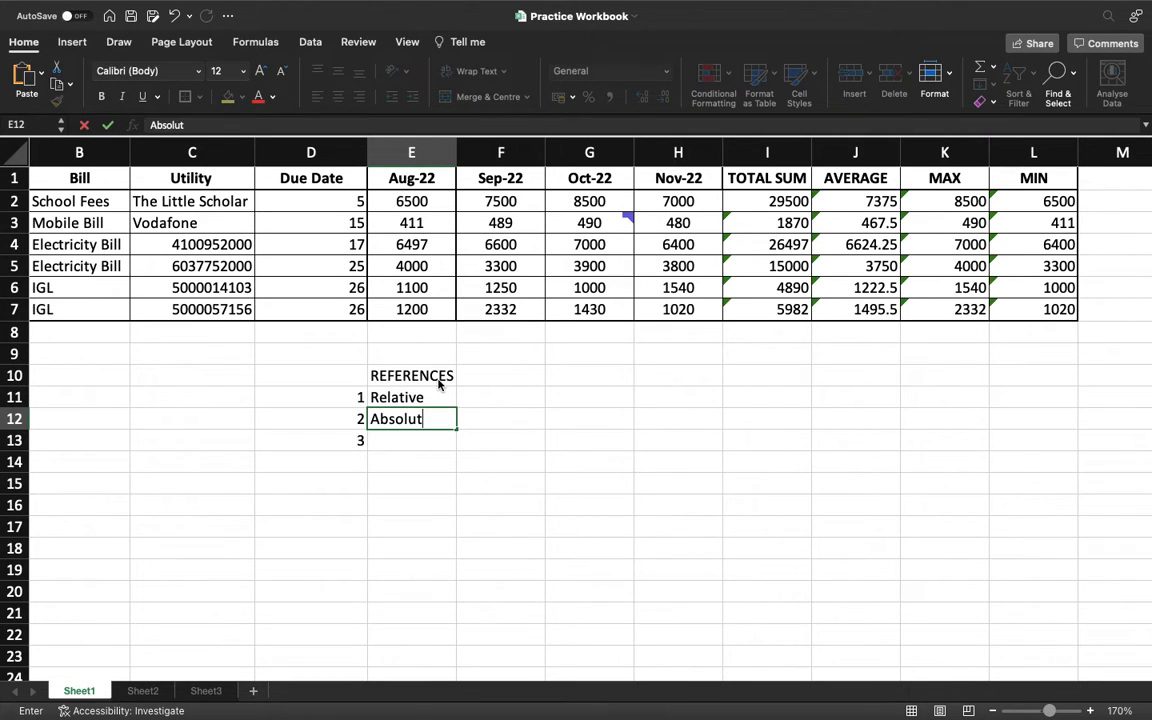
{"action": "key", "text": "Return"}
{"action": "type", "text": "Mixed"}
{"action": "key", "text": "Return"}
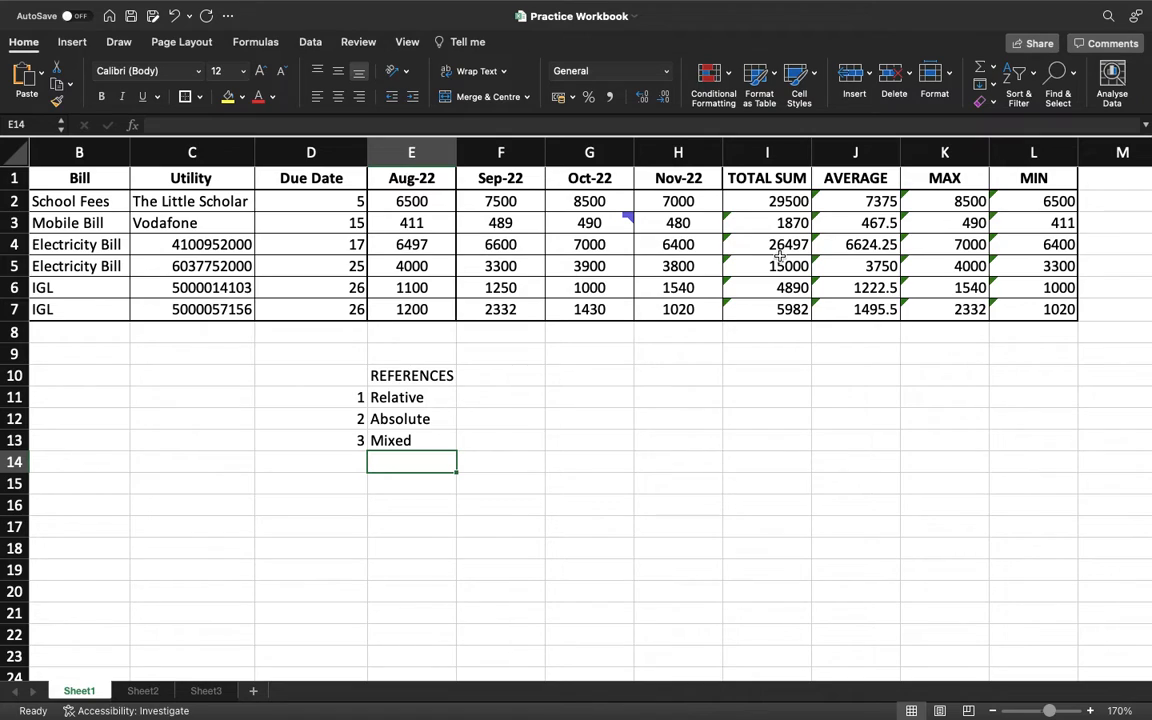
Step: Delete the reference list with its heading and numbering from D10:E13
{"action": "left_click_drag", "start_coordinate": [357, 375], "coordinate": [431, 447]}
{"action": "key", "text": "Delete"}
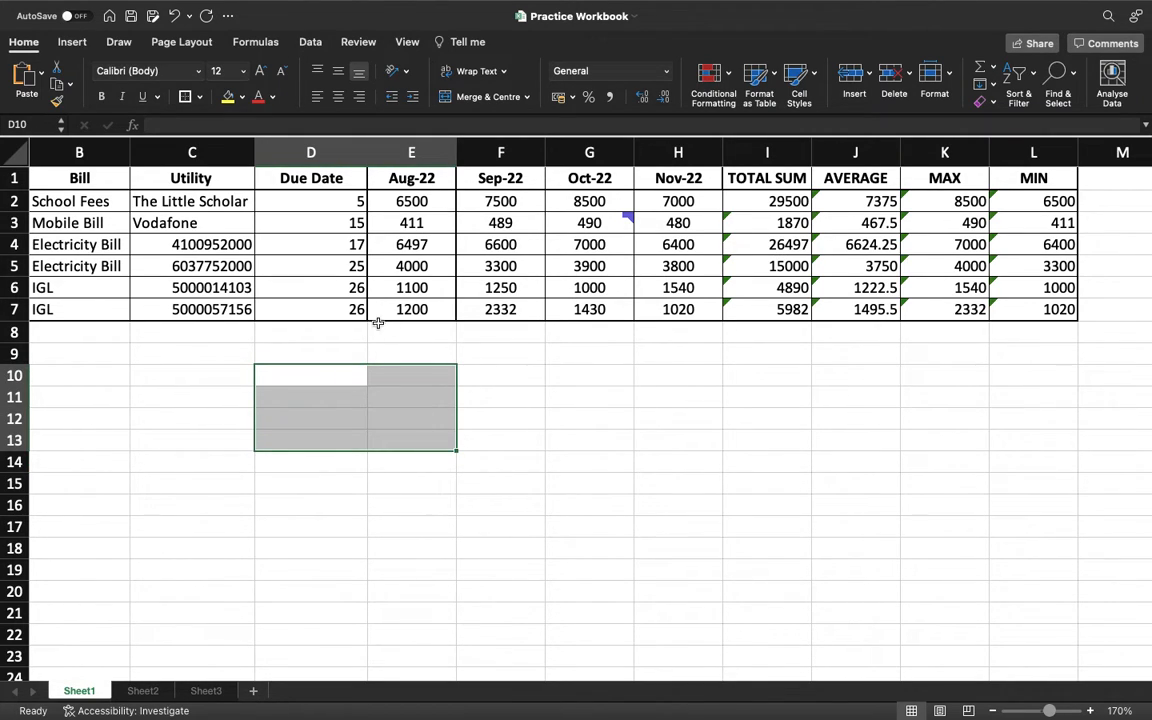
Step: Count the numeric Due Date entries in D8 with the formula =COUNT(D2:D7)
{"action": "left_click", "coordinate": [320, 330]}
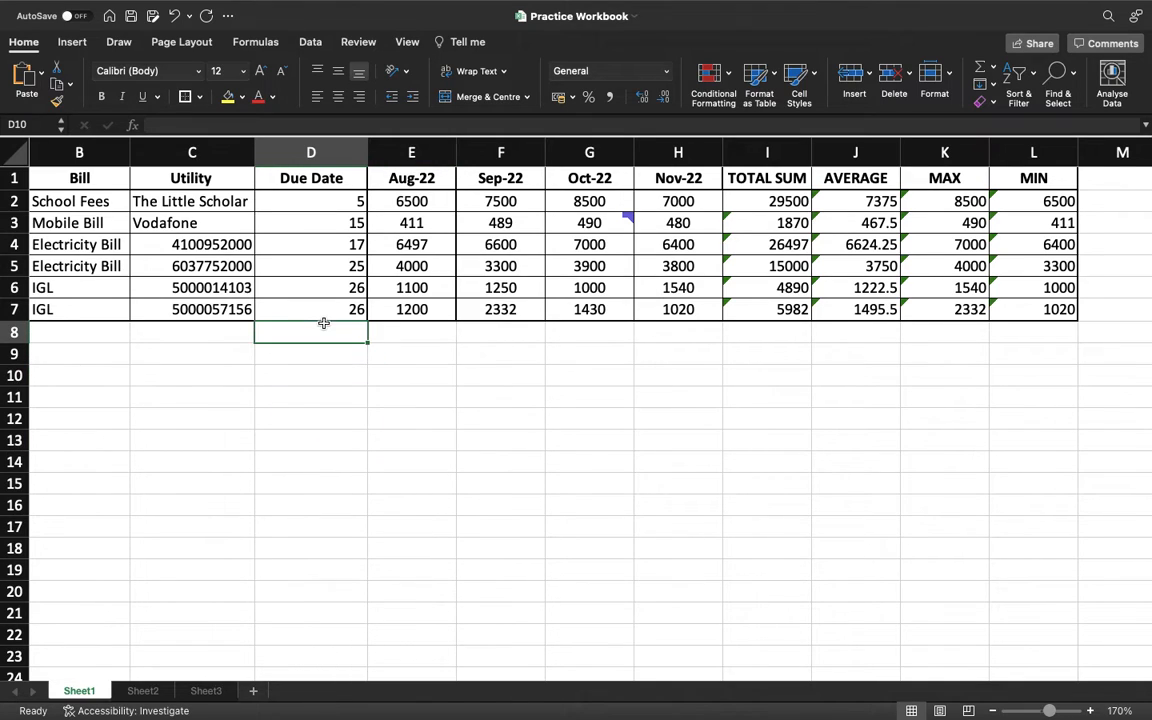
{"action": "type", "text": "=count"}
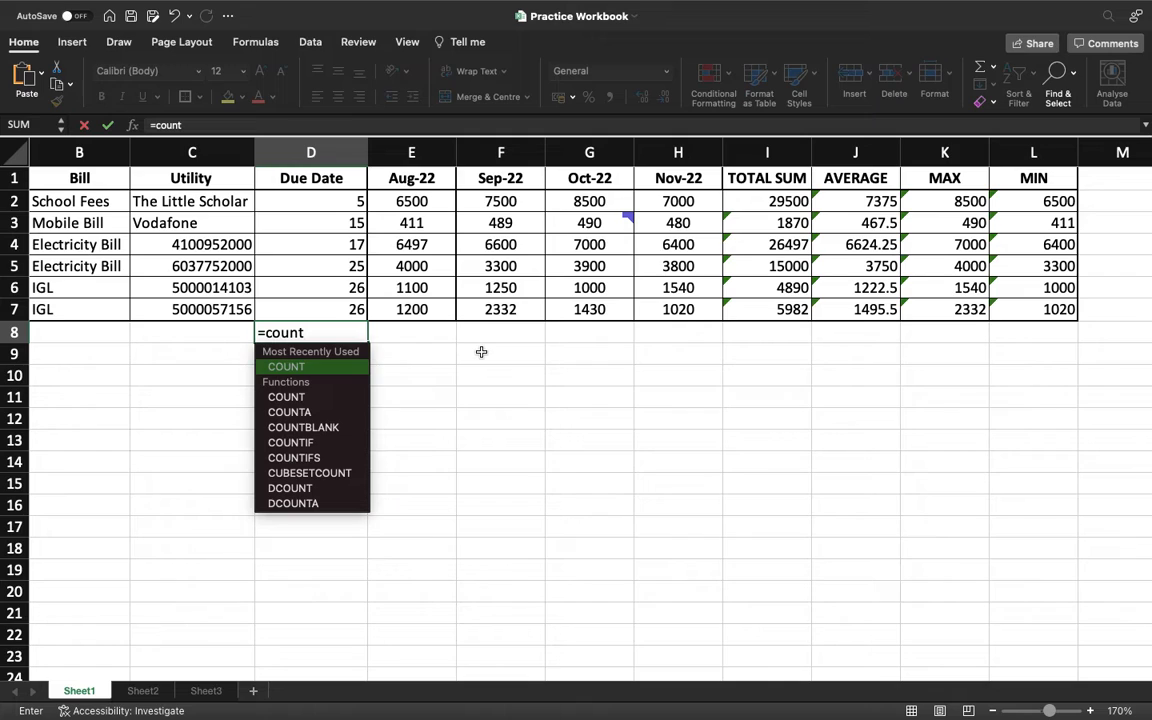
{"action": "type", "text": "("}
{"action": "left_click_drag", "start_coordinate": [301, 309], "coordinate": [324, 211]}
{"action": "type", "text": ")"}
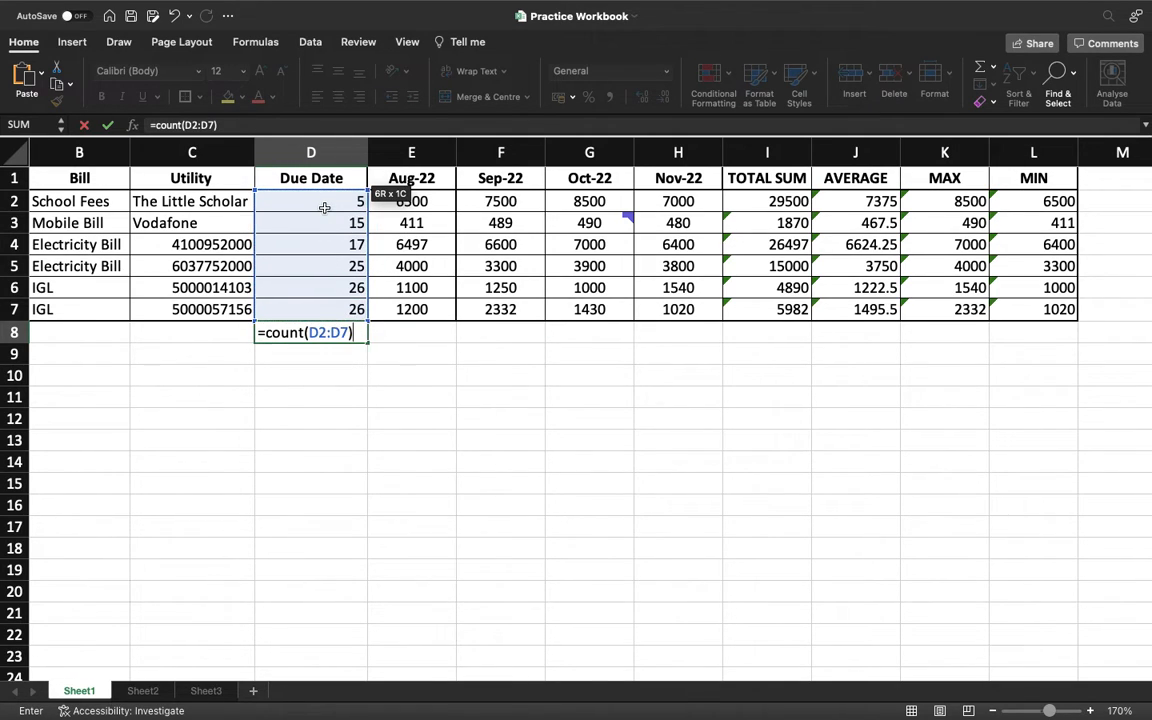
{"action": "key", "text": "Return"}
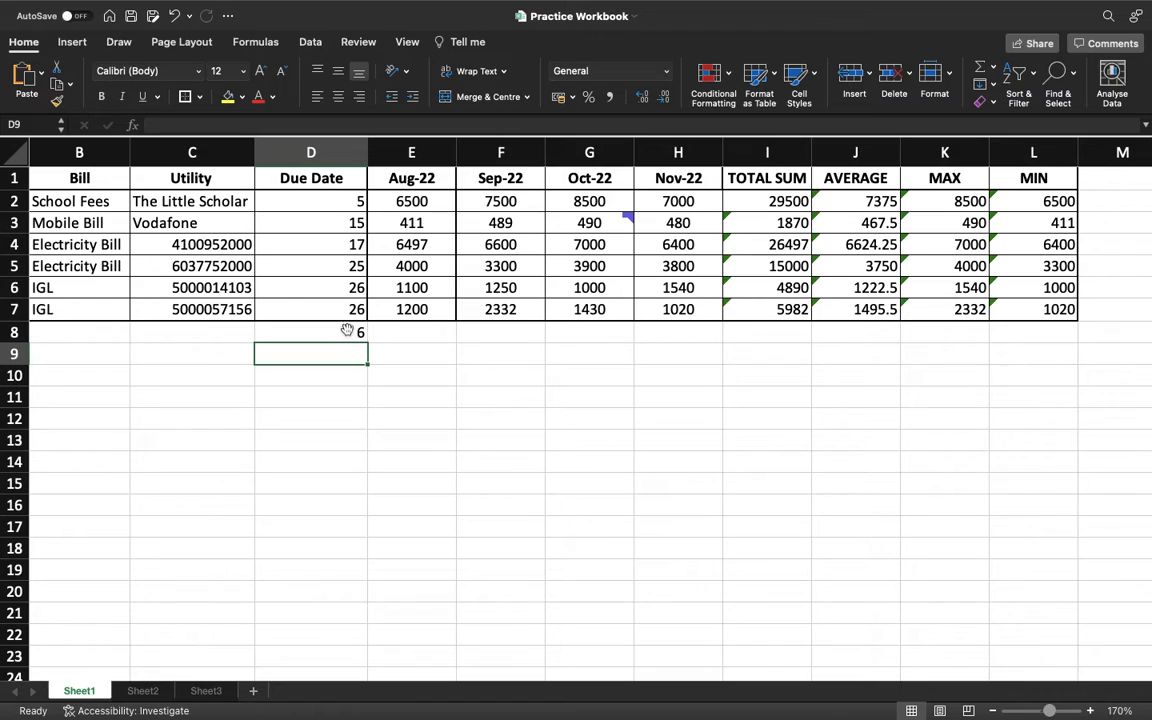
Step: Step through the counted Due Date cells one by one from D7 up to D2
{"action": "left_click", "coordinate": [346, 306]}
{"action": "left_click", "coordinate": [344, 290]}
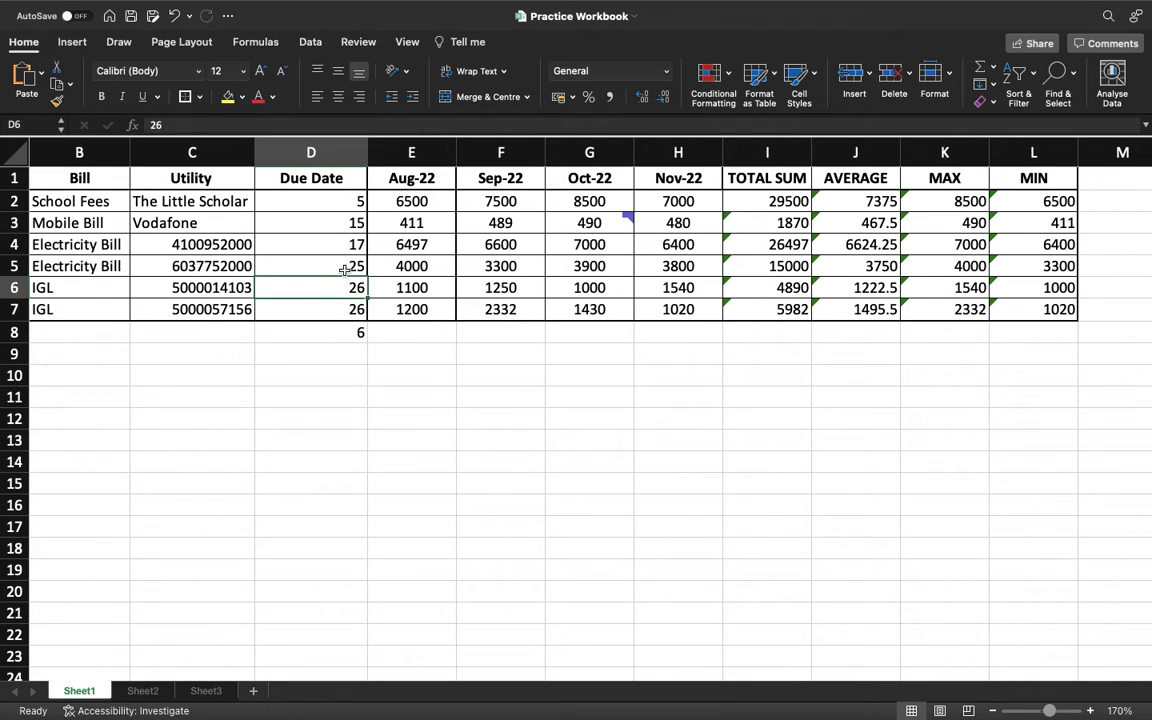
{"action": "left_click", "coordinate": [345, 267]}
{"action": "left_click", "coordinate": [344, 245]}
{"action": "left_click", "coordinate": [343, 227]}
{"action": "left_click", "coordinate": [342, 204]}
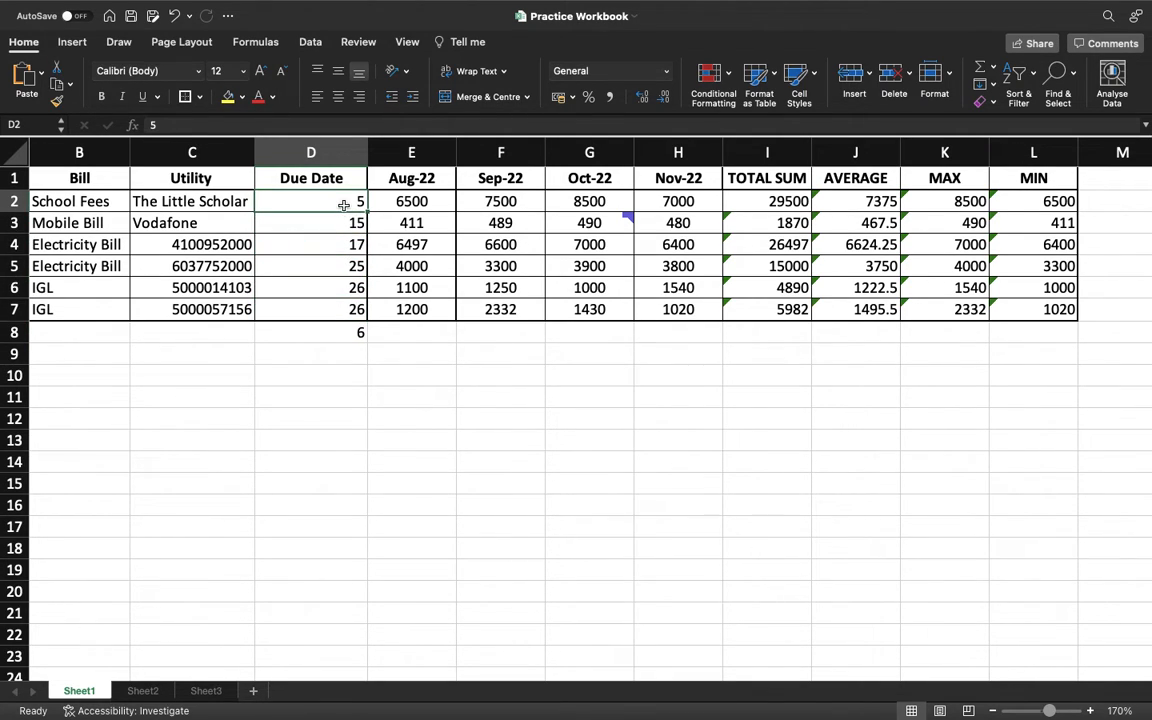
Step: Copy the COUNT formula from D8 to C8 so it counts the Utility column
{"action": "left_click", "coordinate": [343, 333]}
{"action": "key", "text": "super+c"}
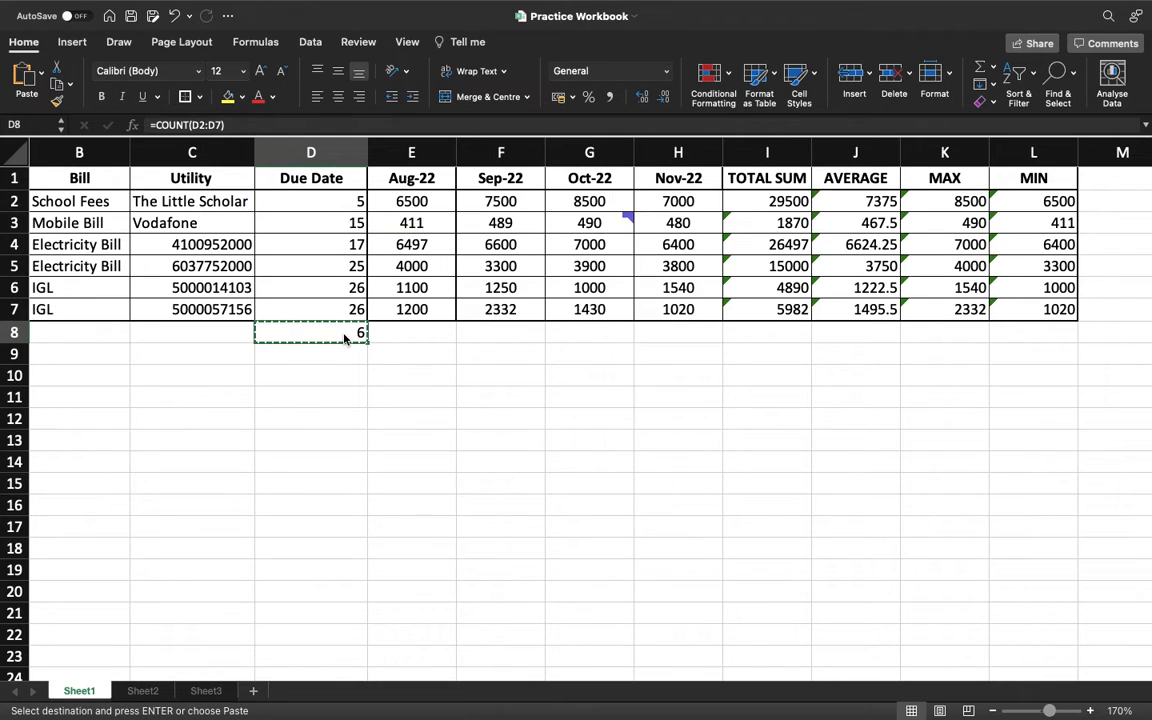
{"action": "key", "text": "Left"}
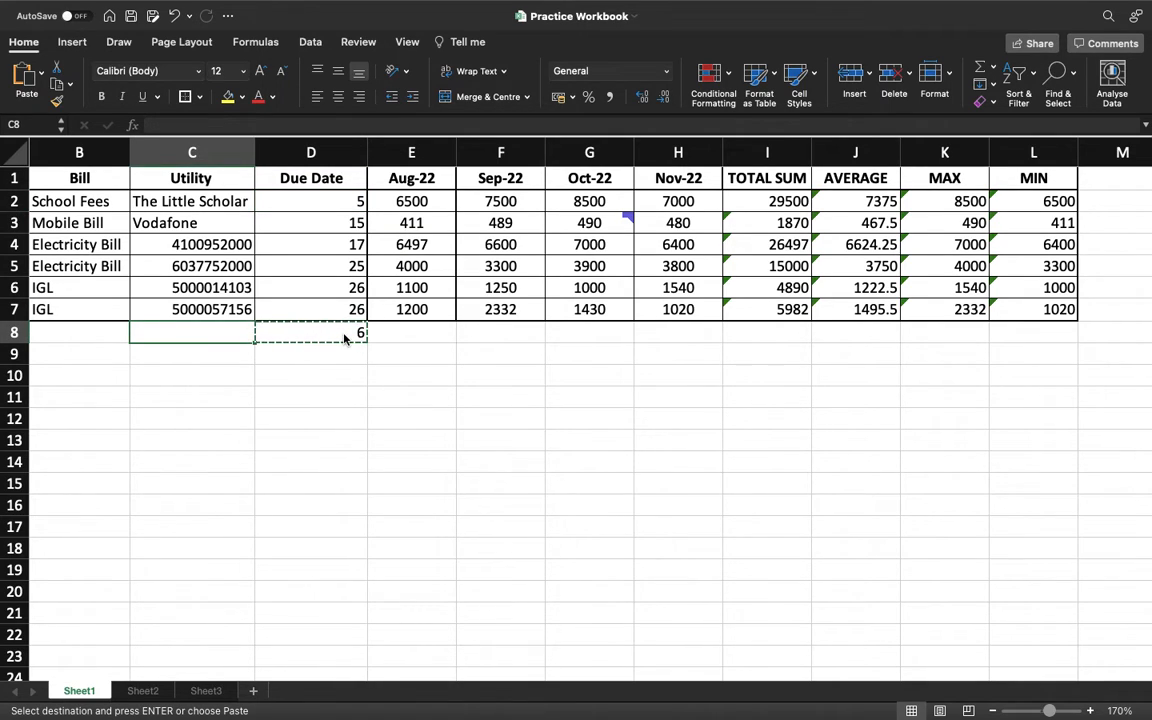
{"action": "key", "text": "super+v"}
{"action": "key", "text": "Escape"}
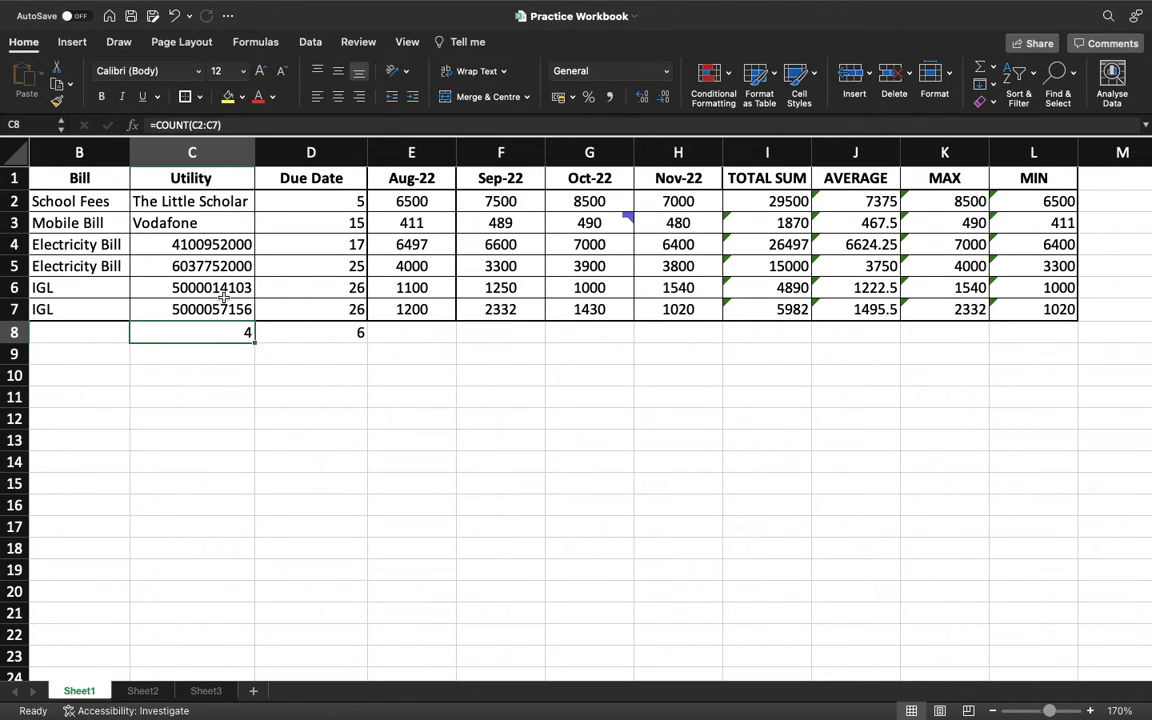
Step: Enter the label "COUNT" in B8 and align it right
{"action": "key", "text": "Left"}
{"action": "type", "text": "COUNT"}
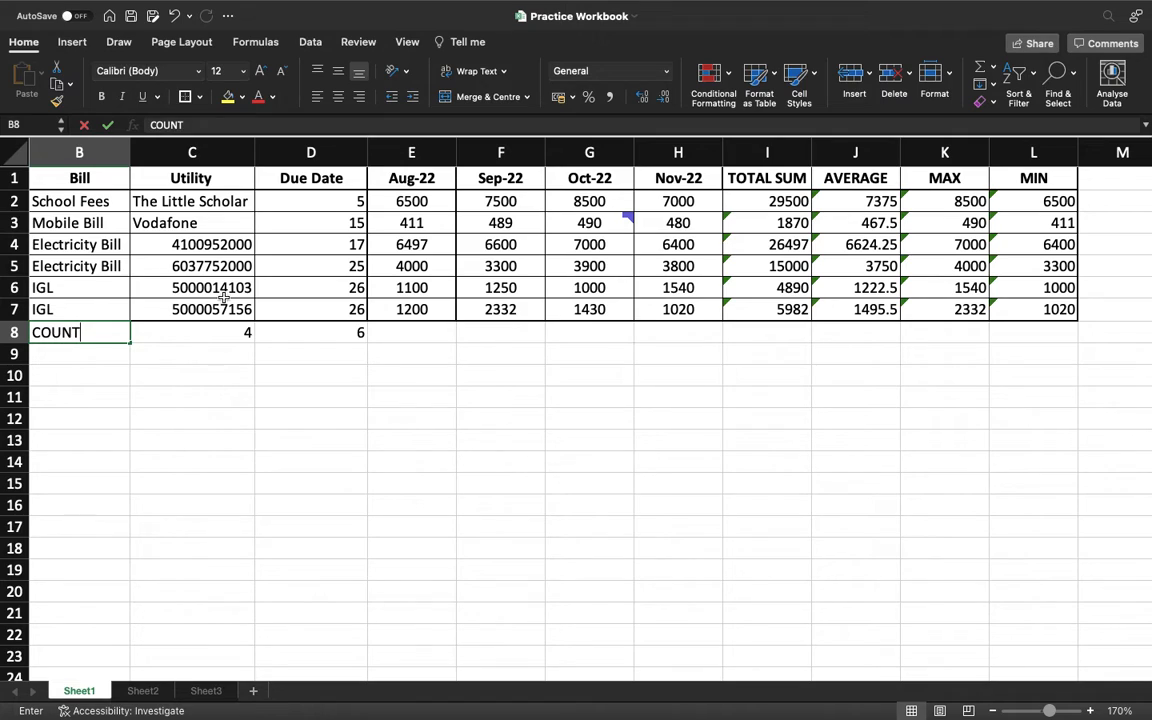
{"action": "key", "text": "Tab"}
{"action": "left_click", "coordinate": [86, 332]}
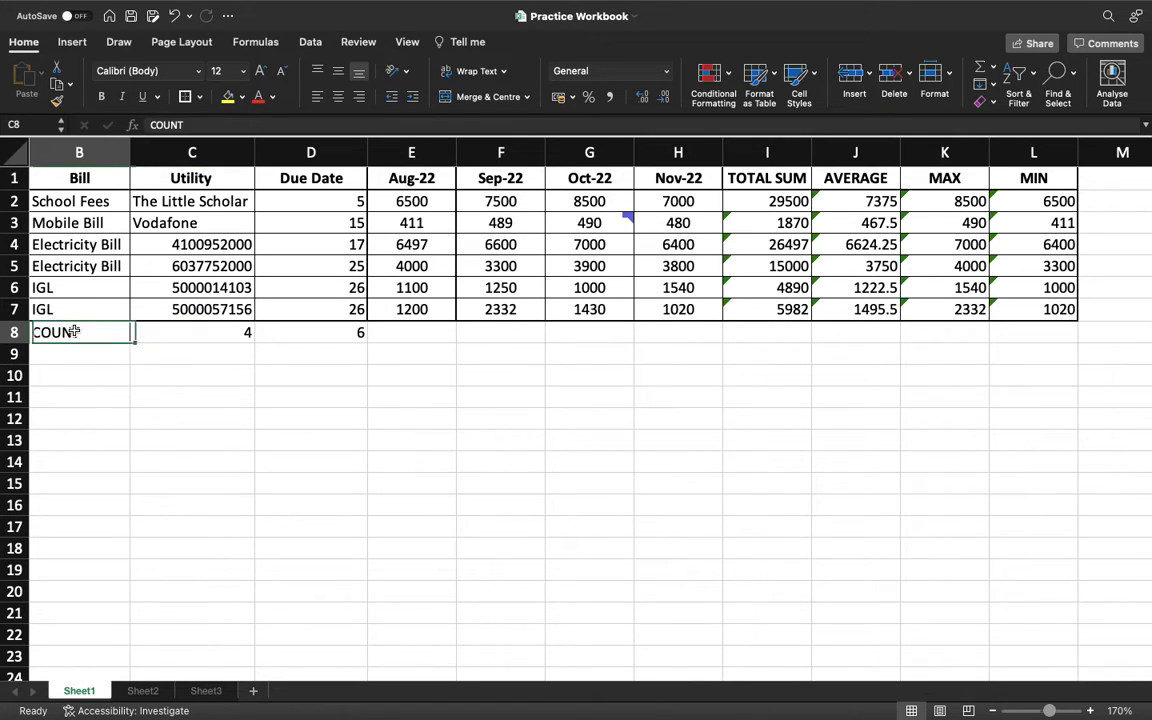
{"action": "left_click", "coordinate": [356, 97]}
Step: Enter the label "COUNTA" in B9 below the COUNT label
{"action": "left_click", "coordinate": [224, 353]}
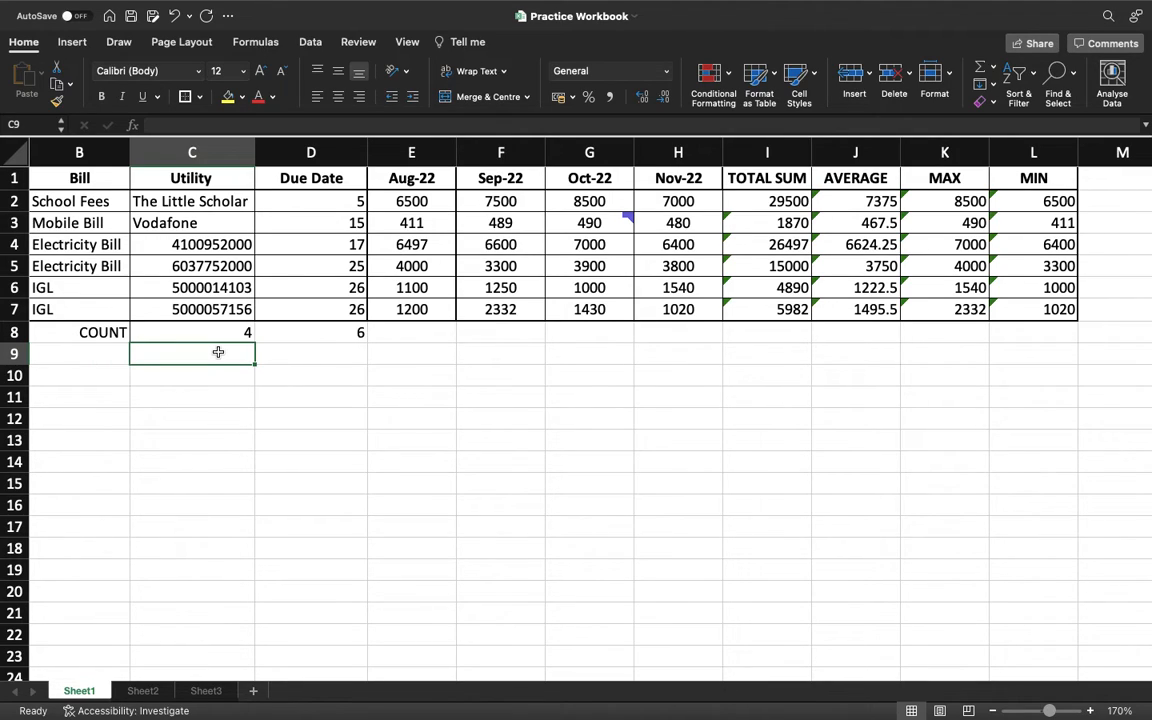
{"action": "key", "text": "Left"}
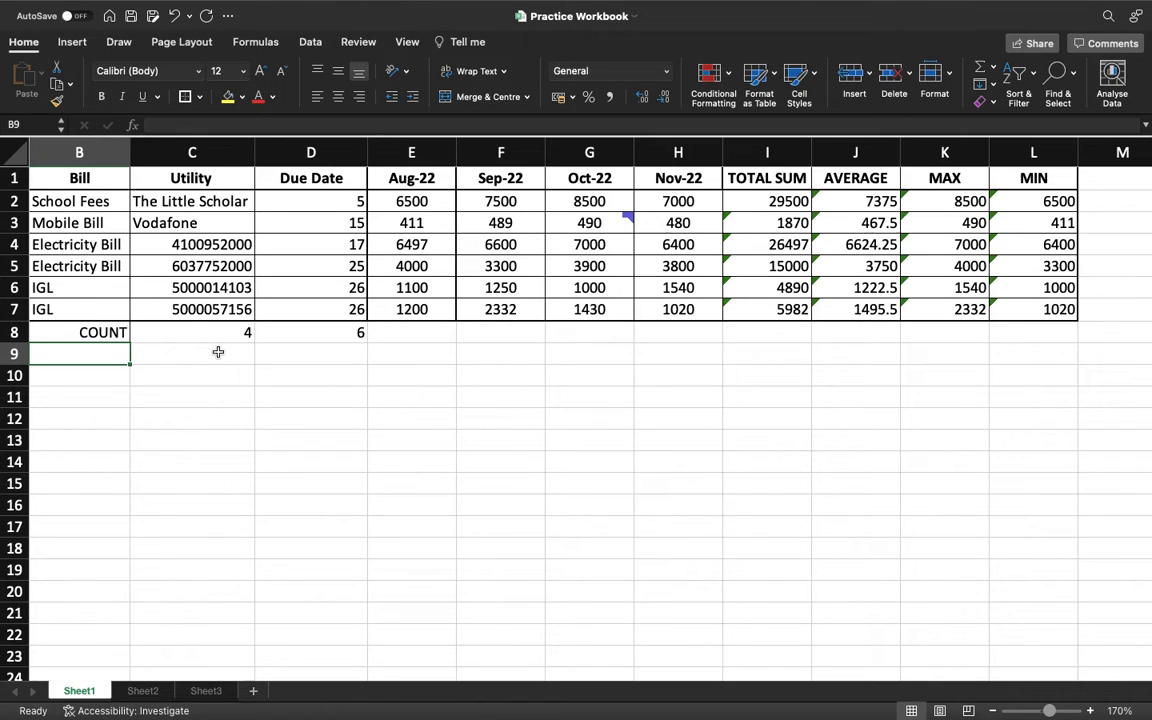
{"action": "type", "text": "COUNTA"}
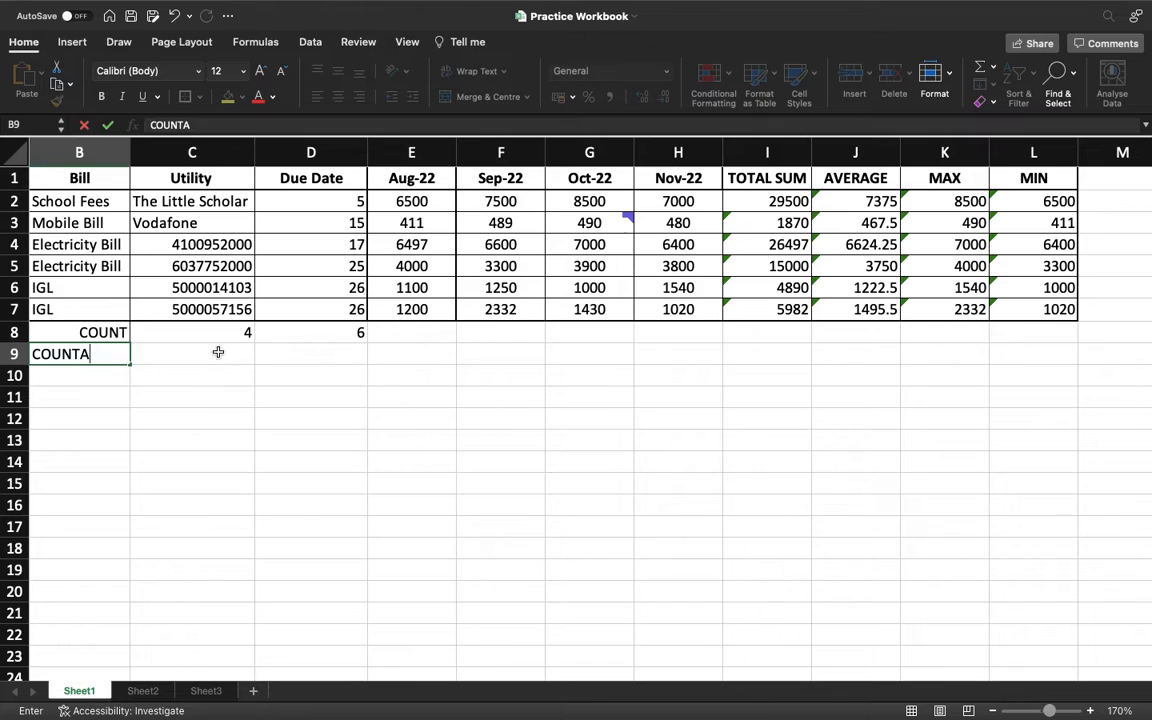
Step: Try to enter a COUNTA formula over the Utility entries in C9
{"action": "left_click", "coordinate": [218, 352]}
{"action": "type", "text": "=counta"}
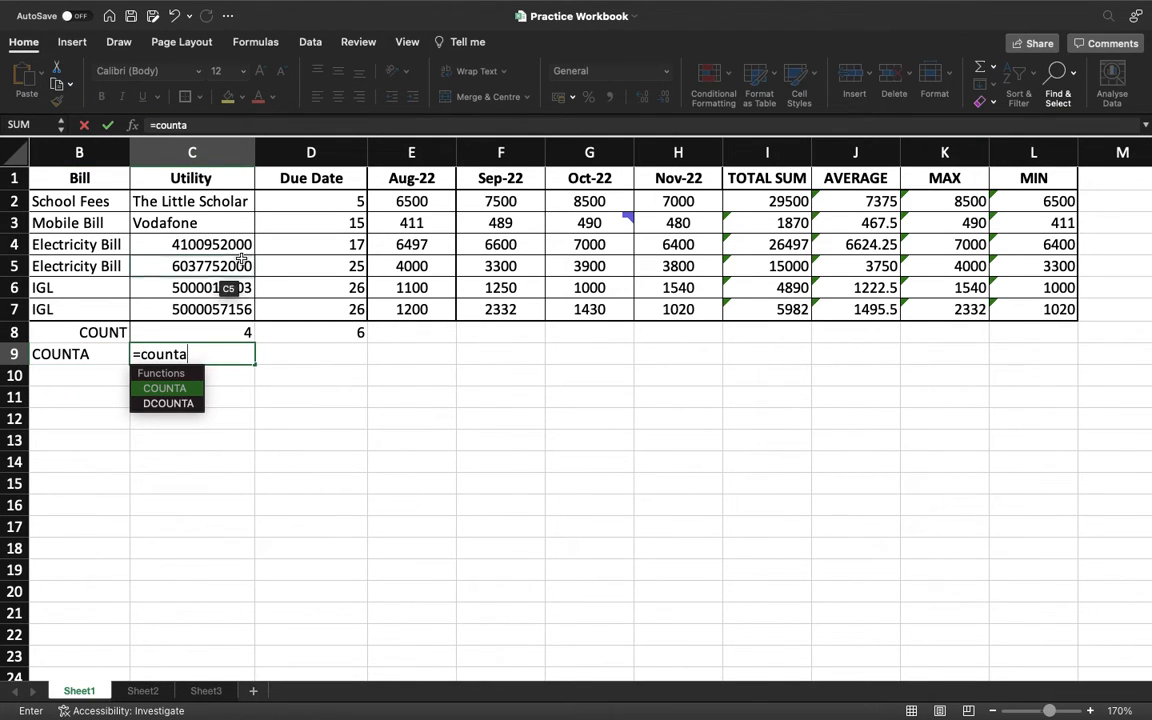
{"action": "left_click_drag", "start_coordinate": [222, 201], "coordinate": [222, 287]}
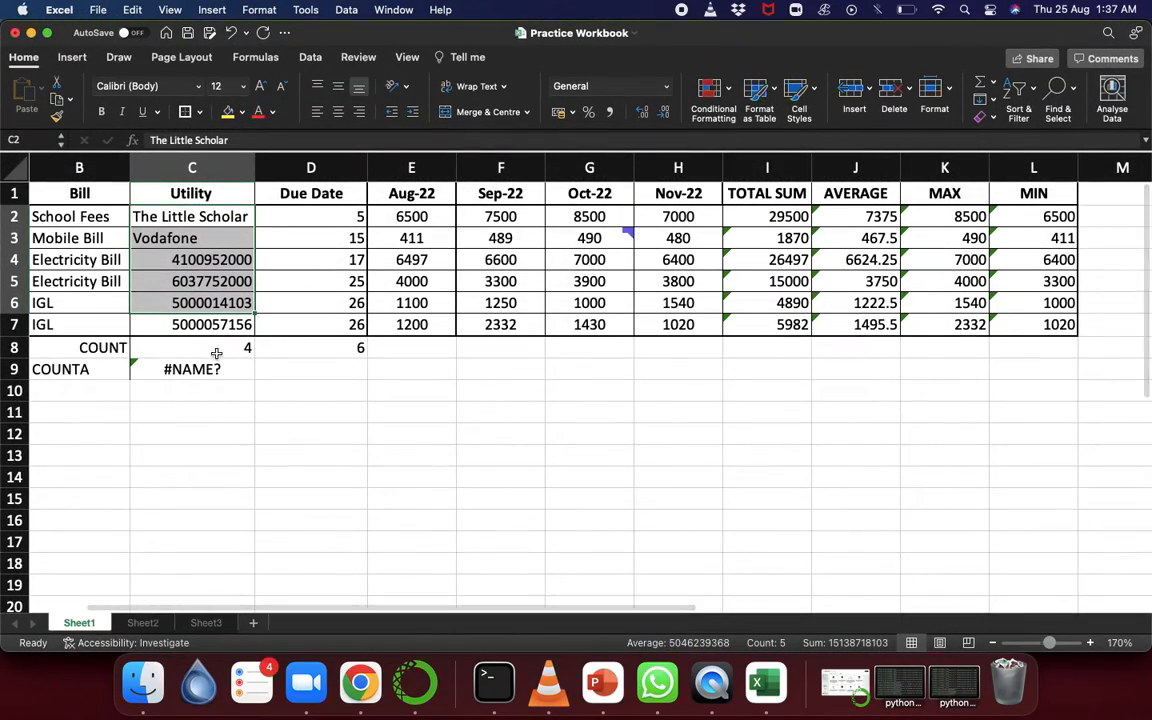
{"action": "left_click", "coordinate": [48, 34]}
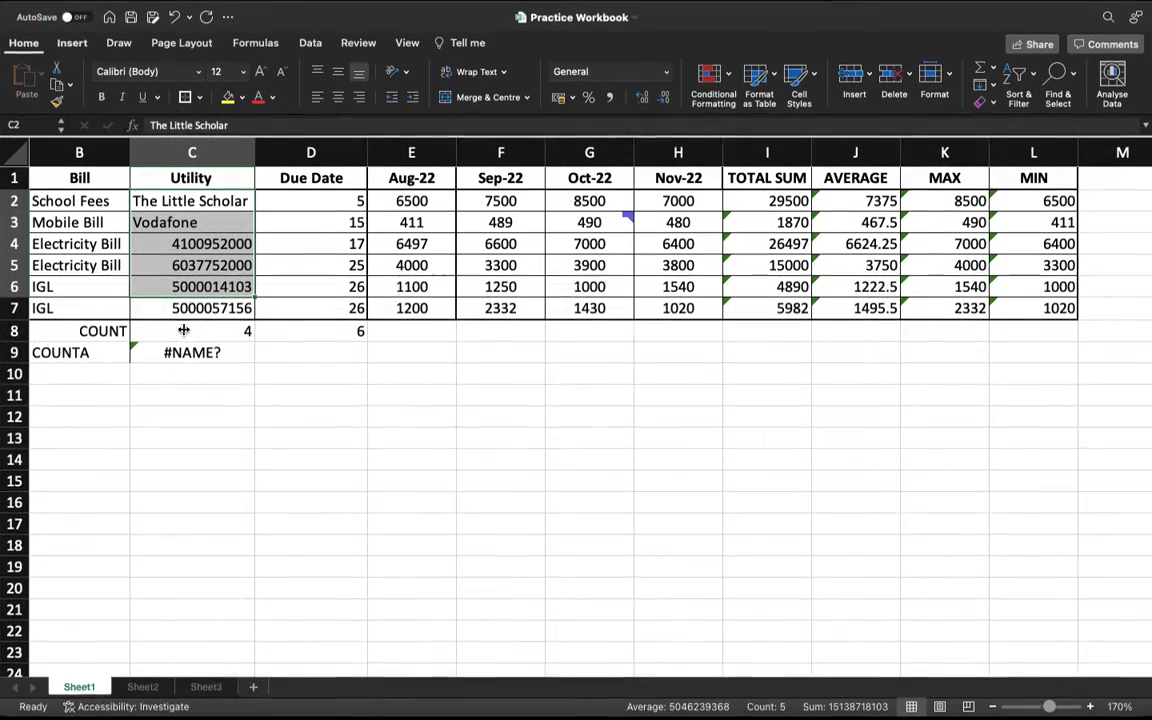
Step: Replace the content of C9 with the formula =COUNT(C2:C7)
{"action": "left_click", "coordinate": [207, 352]}
{"action": "type", "text": "=count("}
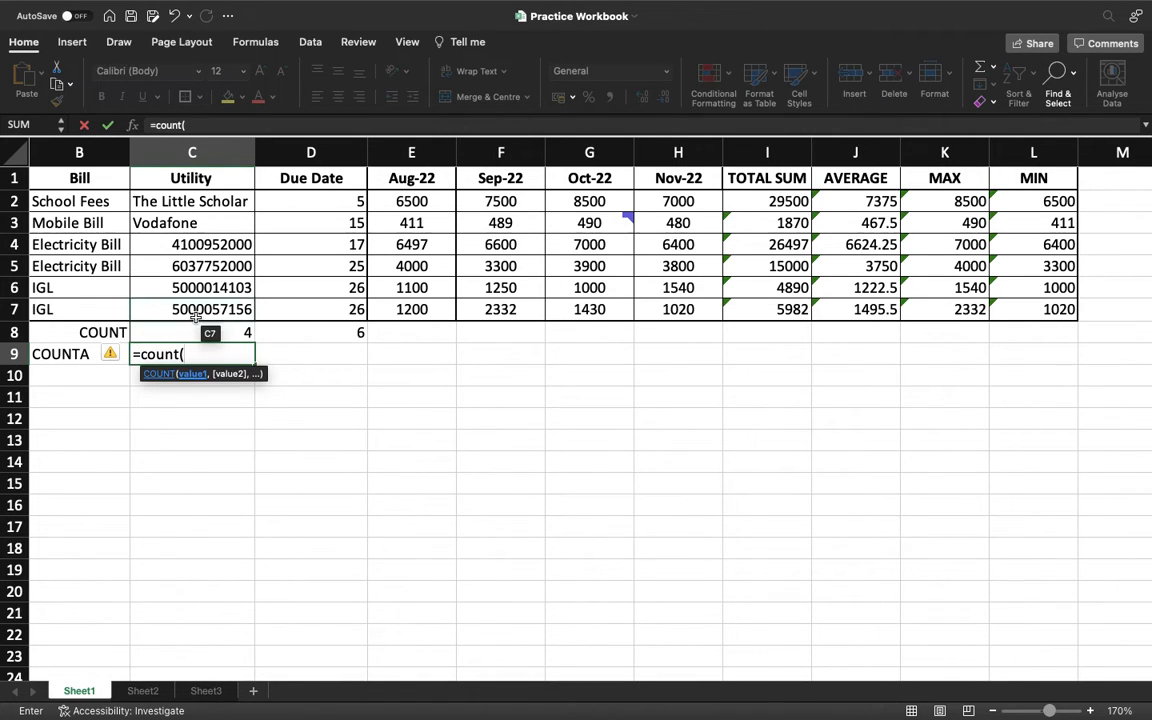
{"action": "left_click", "coordinate": [213, 204]}
{"action": "left_click_drag", "start_coordinate": [213, 204], "coordinate": [214, 303]}
{"action": "type", "text": ")"}
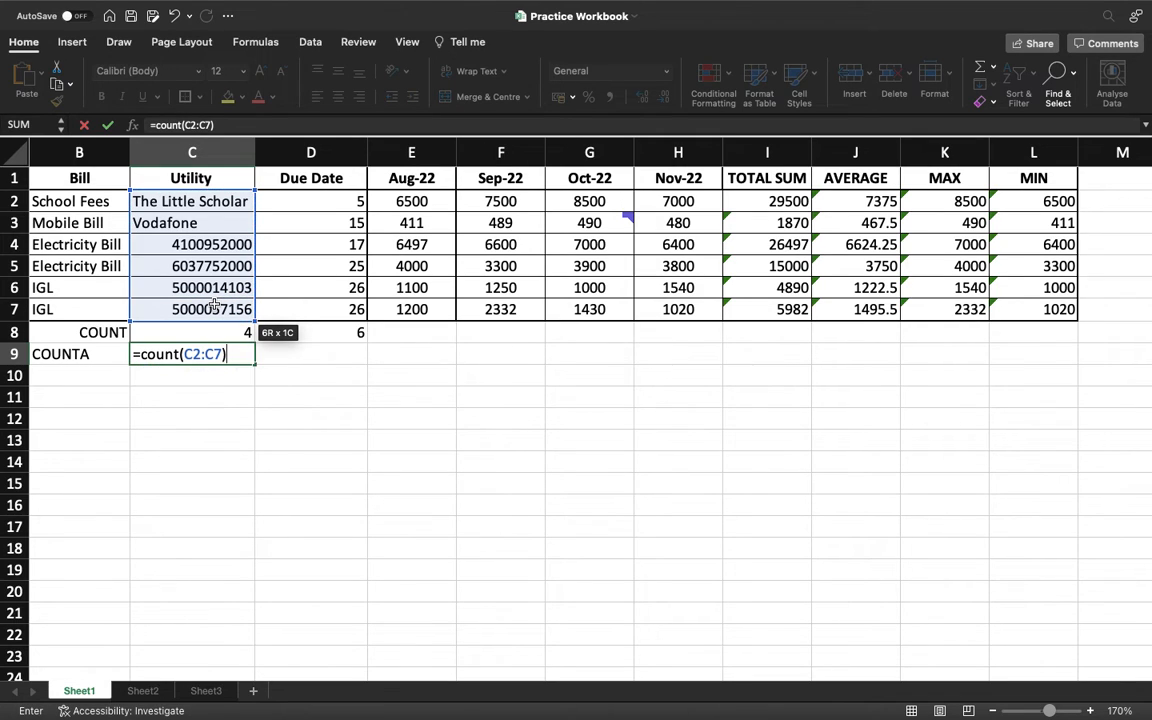
{"action": "key", "text": "Return"}
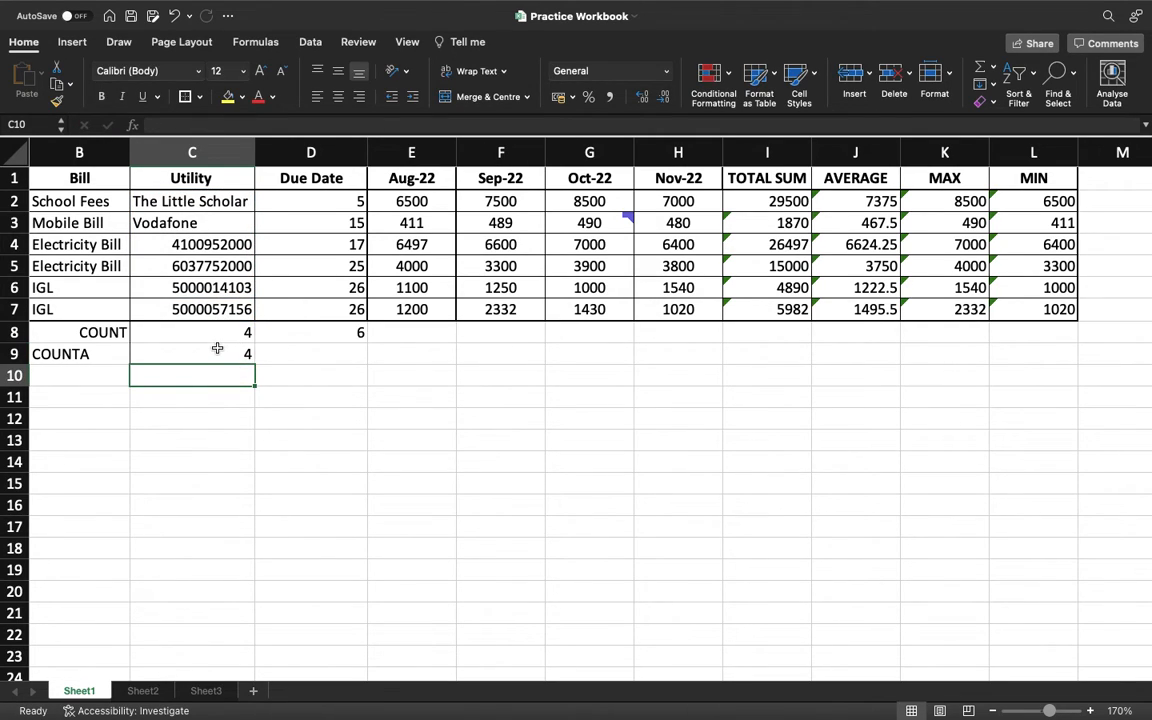
Step: Change the function in C9 to COUNTA so the formula reads =COUNTA(C2:C7)
{"action": "left_click", "coordinate": [216, 352]}
{"action": "double_click", "coordinate": [185, 355]}
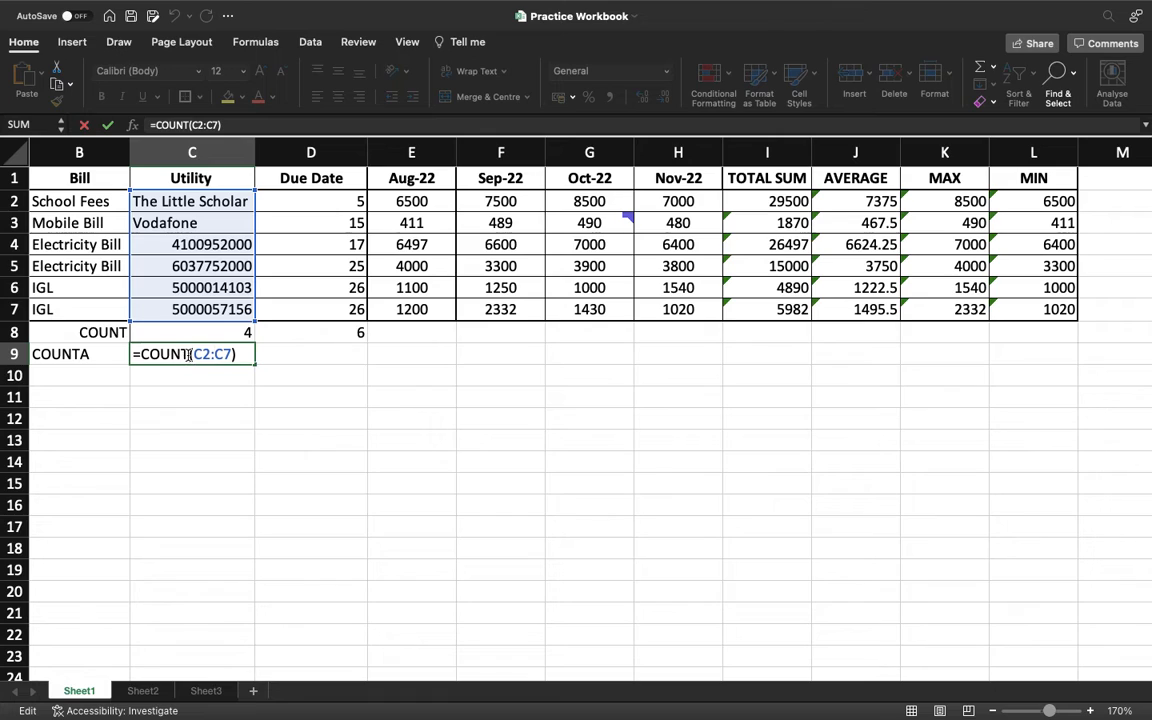
{"action": "type", "text": "A"}
{"action": "key", "text": "Return"}
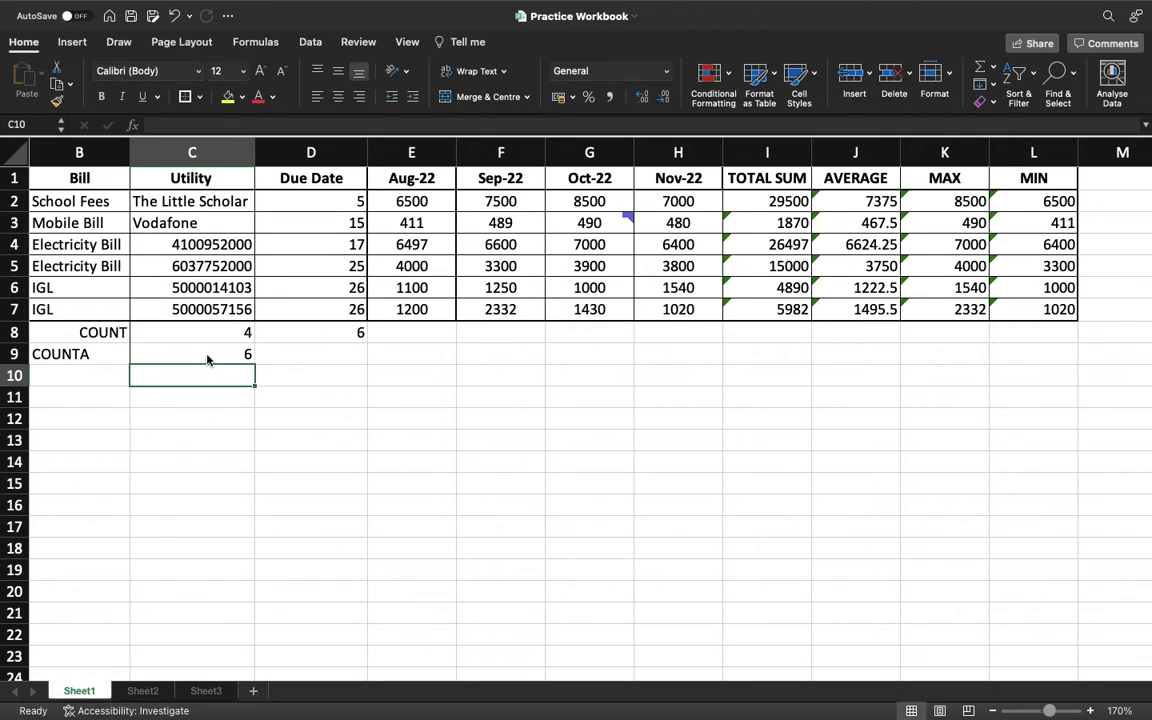
Step: Enter the formula =COUNTA(D2:D7) in D9 to count all entries in the Due Date column
{"action": "left_click", "coordinate": [211, 356]}
{"action": "left_click", "coordinate": [330, 354]}
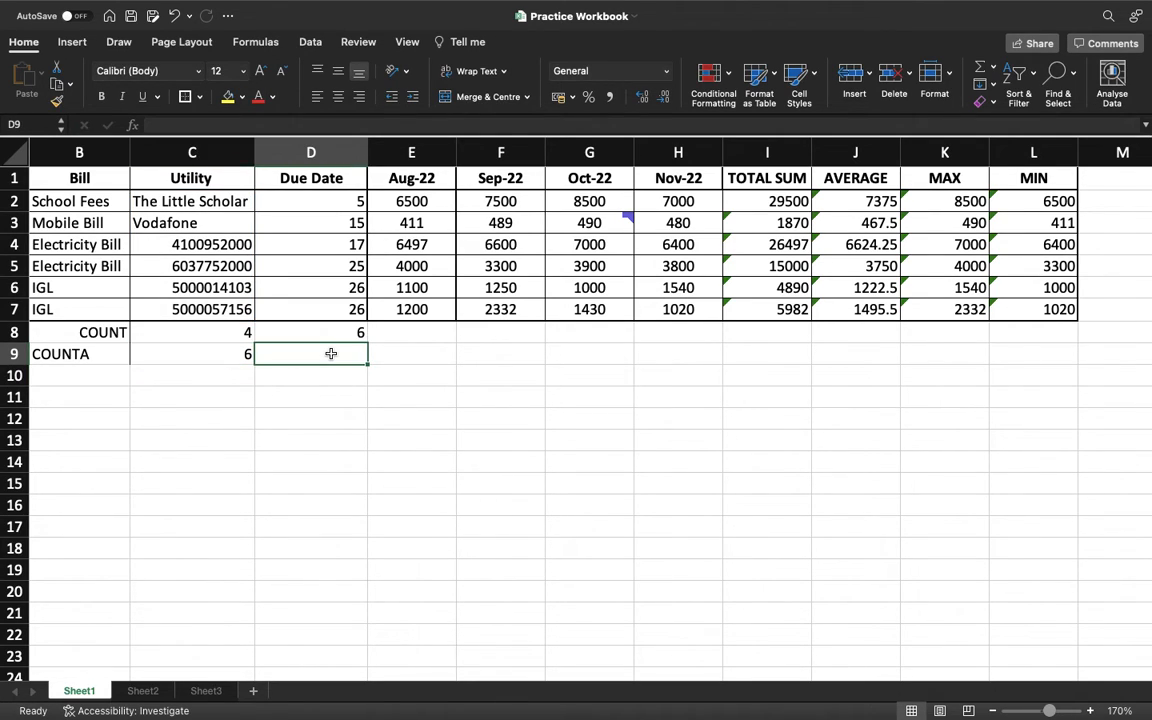
{"action": "type", "text": "=countA"}
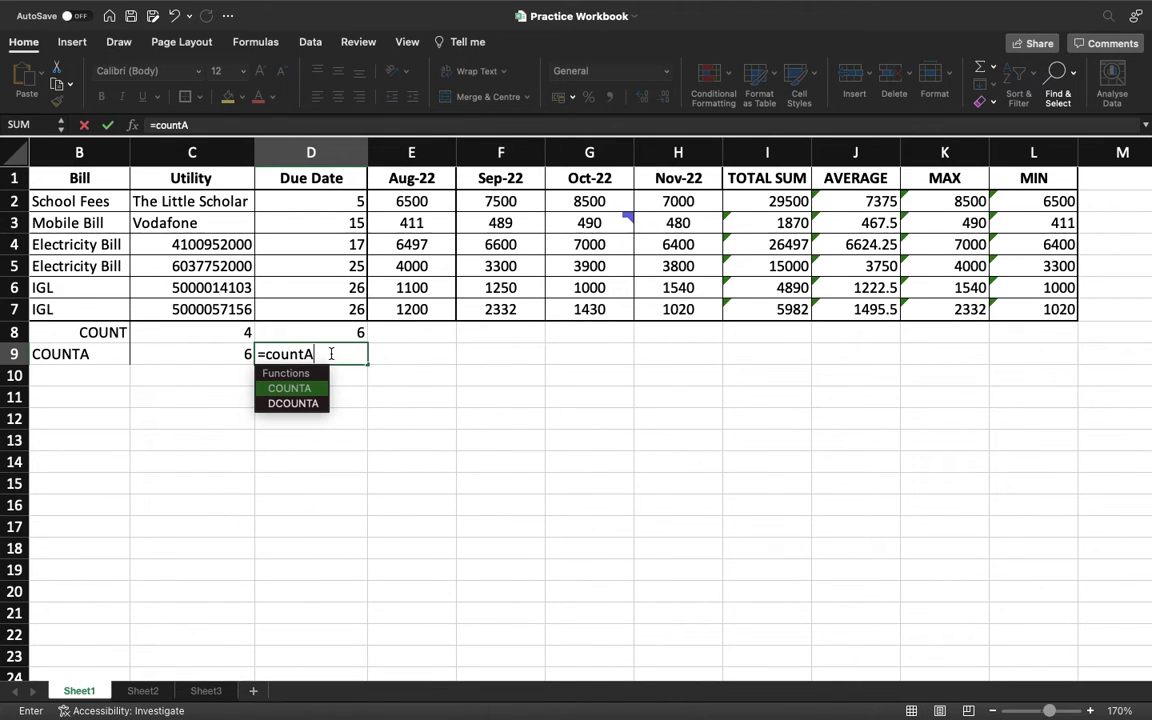
{"action": "key", "text": "BackSpace"}
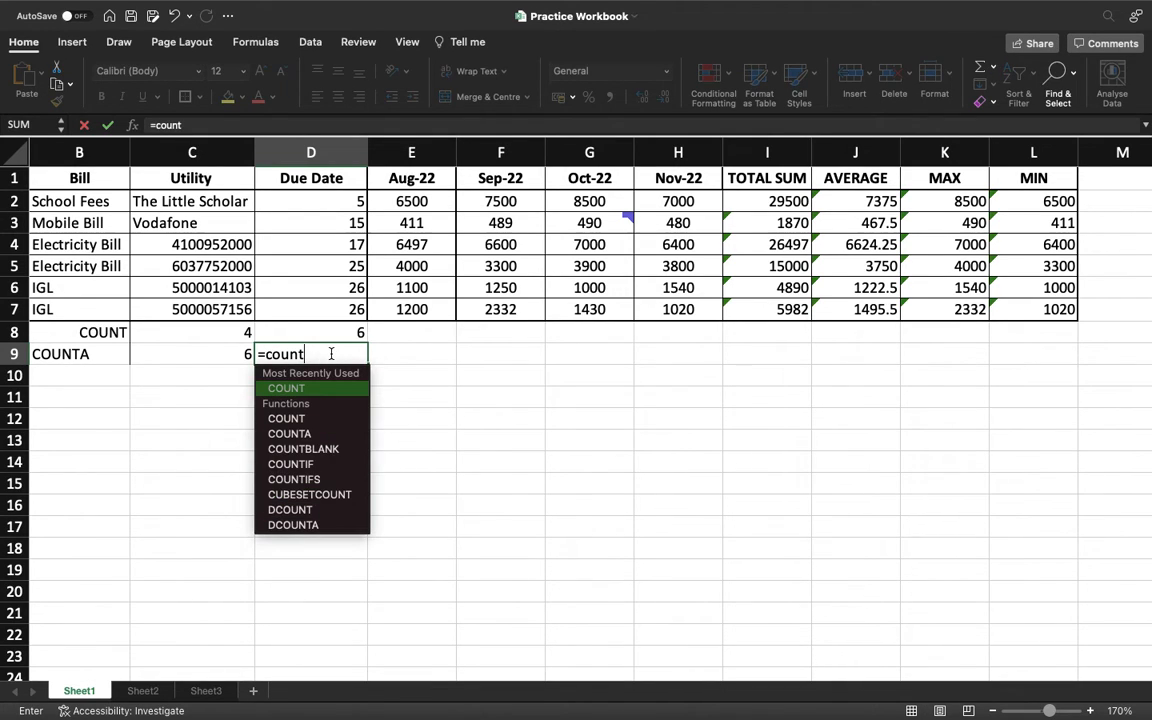
{"action": "type", "text": "a("}
{"action": "left_click", "coordinate": [334, 309]}
{"action": "left_click_drag", "start_coordinate": [334, 309], "coordinate": [324, 199]}
{"action": "type", "text": ")"}
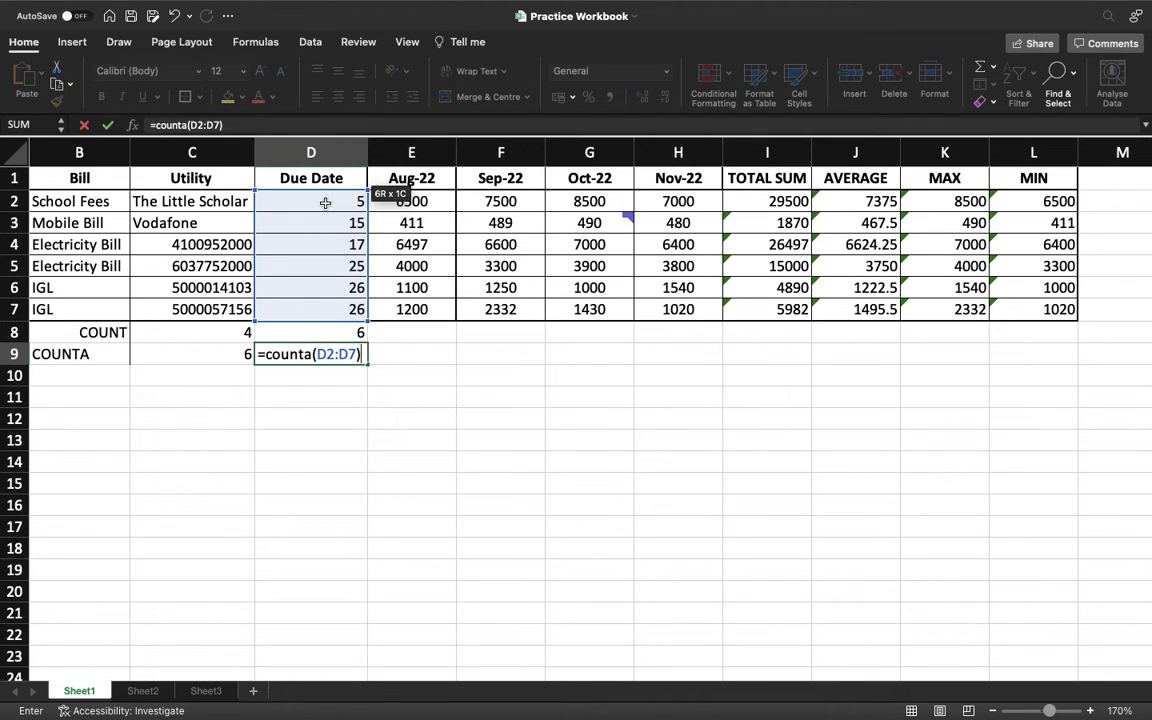
{"action": "key", "text": "Return"}
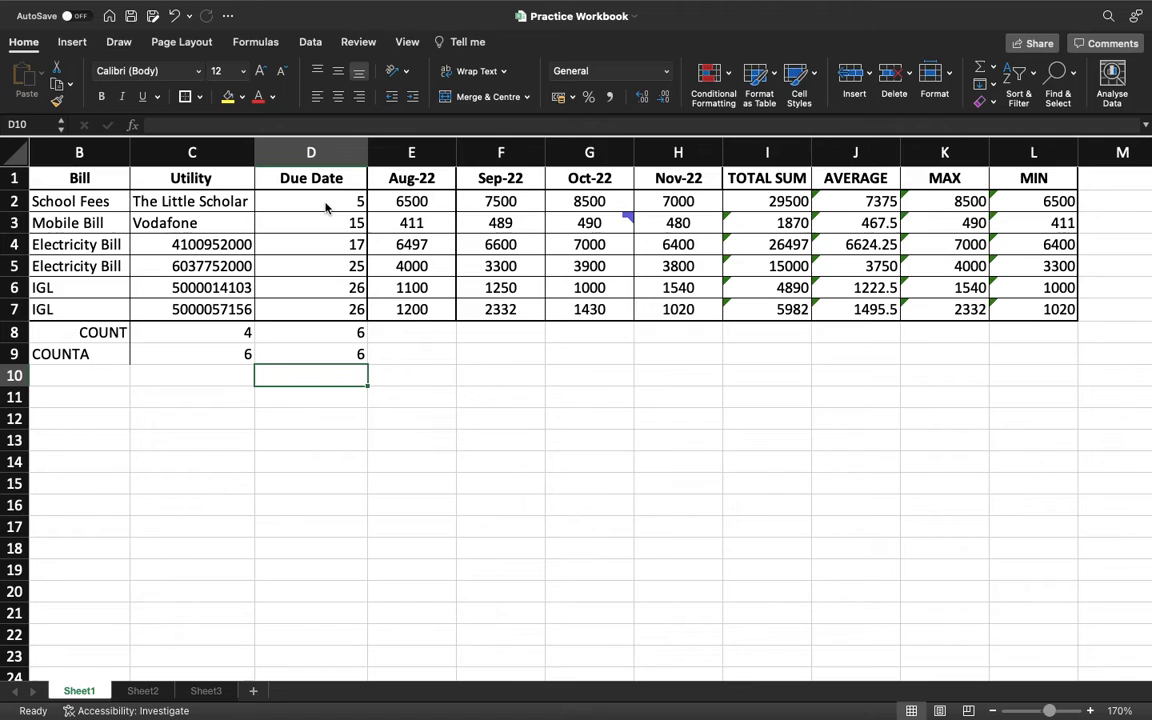
Step: Replace the School Fees due date in D2 with the text "5th" and check the COUNT and COUNTA cells below
{"action": "left_click", "coordinate": [340, 202]}
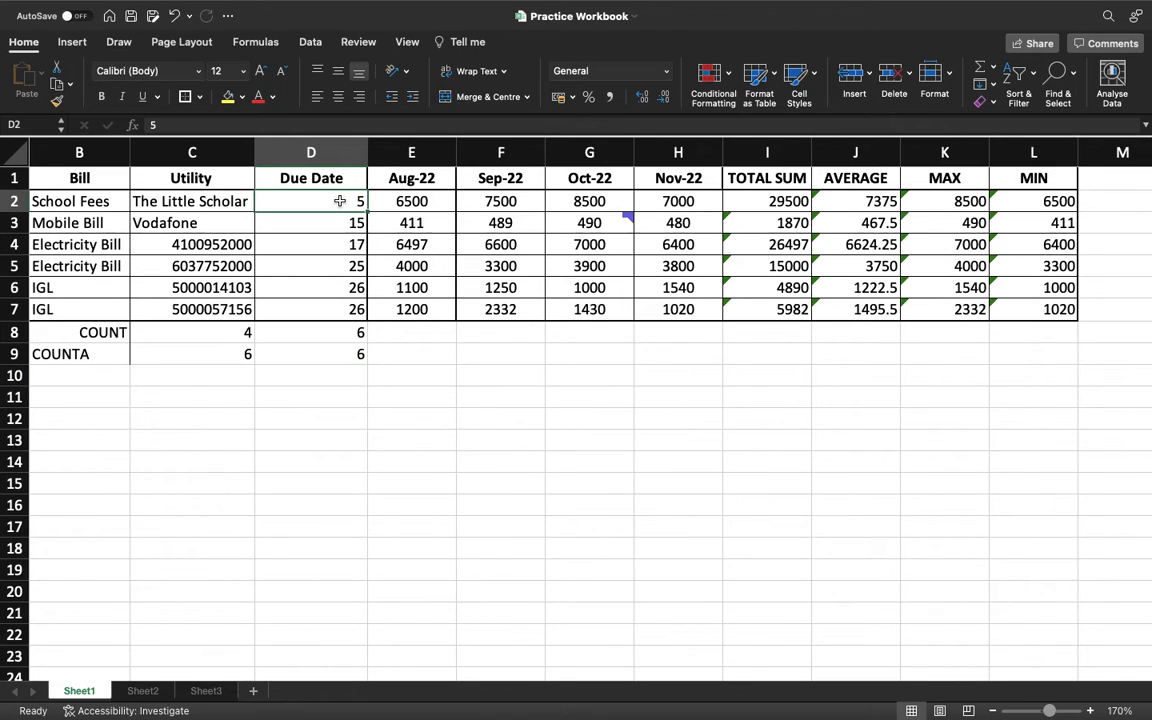
{"action": "type", "text": "5th"}
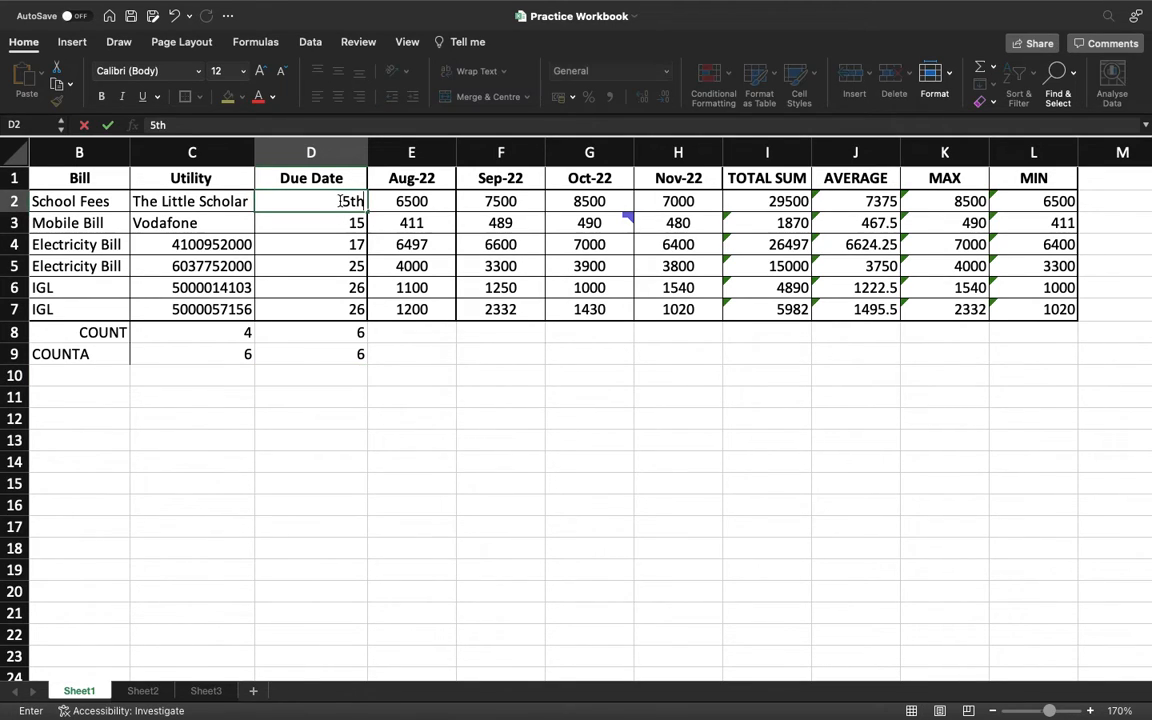
{"action": "key", "text": "Return"}
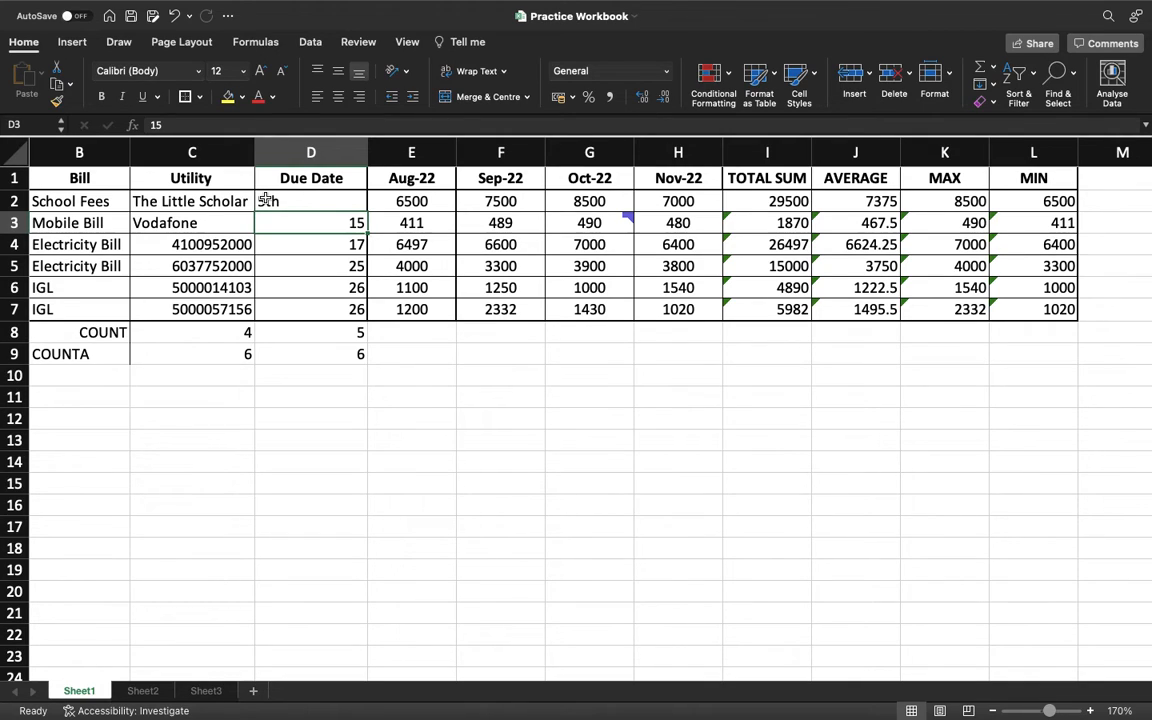
{"action": "left_click", "coordinate": [337, 336]}
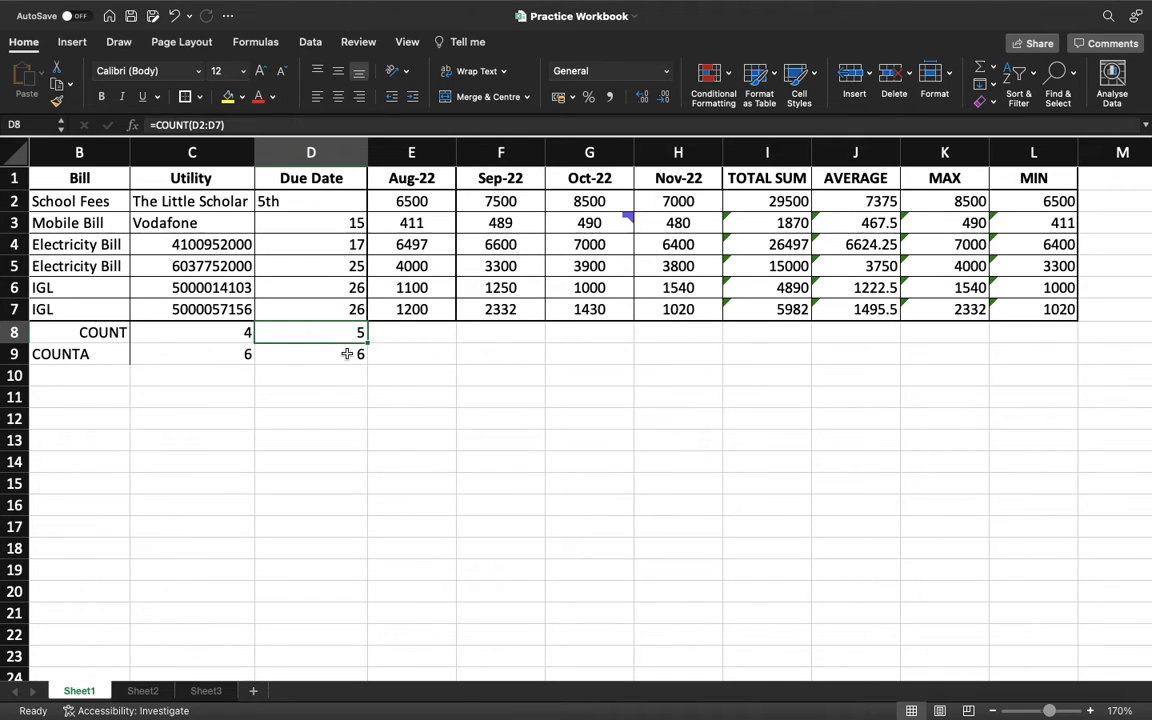
{"action": "left_click", "coordinate": [308, 355]}
Step: Right-align the COUNTA label in B9 and enter the label "COUNTBLANK" in B10
{"action": "left_click", "coordinate": [85, 355]}
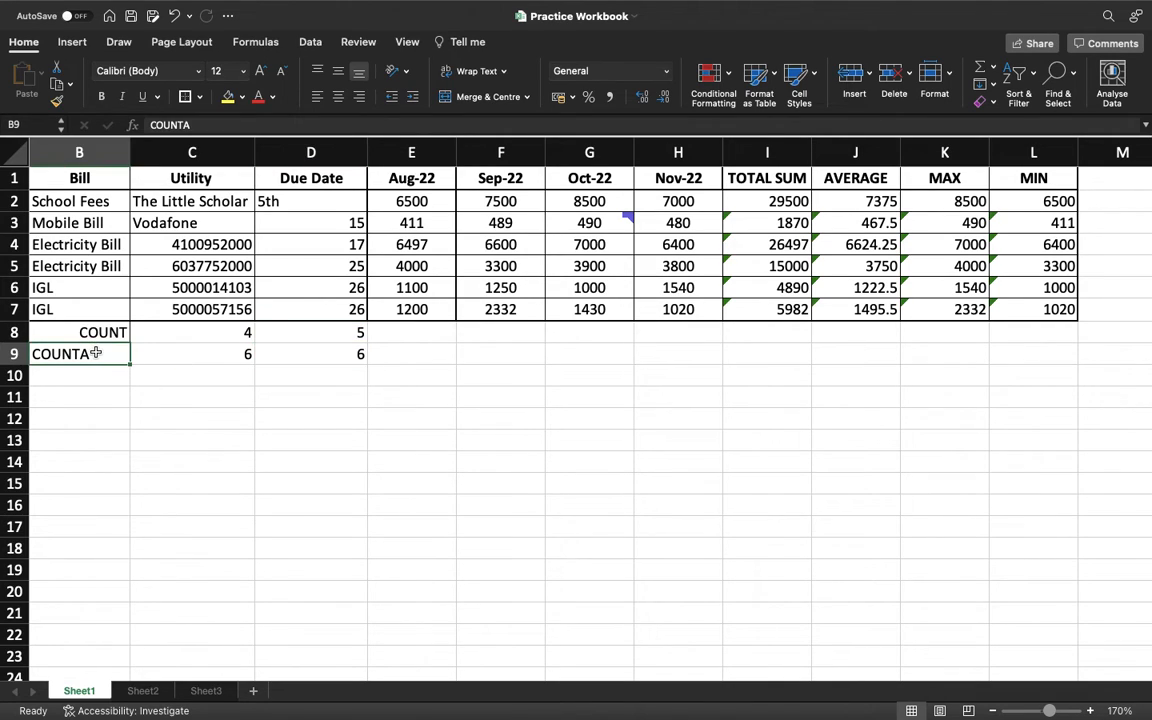
{"action": "left_click", "coordinate": [359, 96]}
{"action": "left_click", "coordinate": [108, 373]}
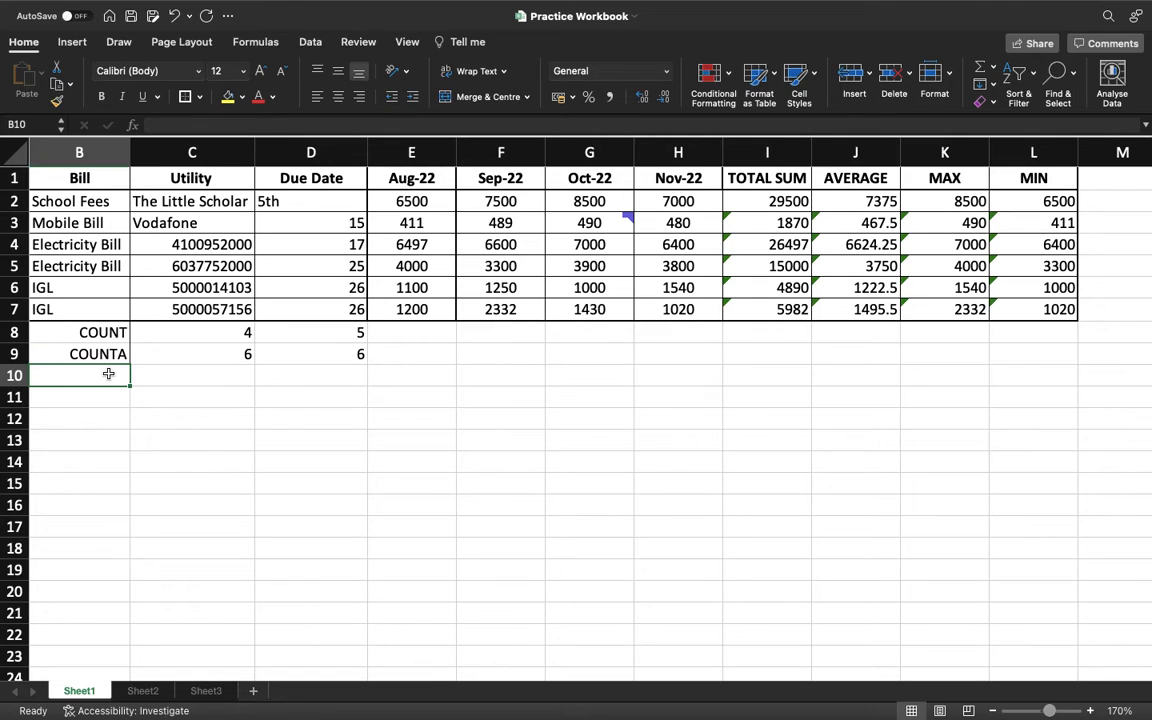
{"action": "type", "text": "COUNTBLANK"}
{"action": "key", "text": "Tab"}
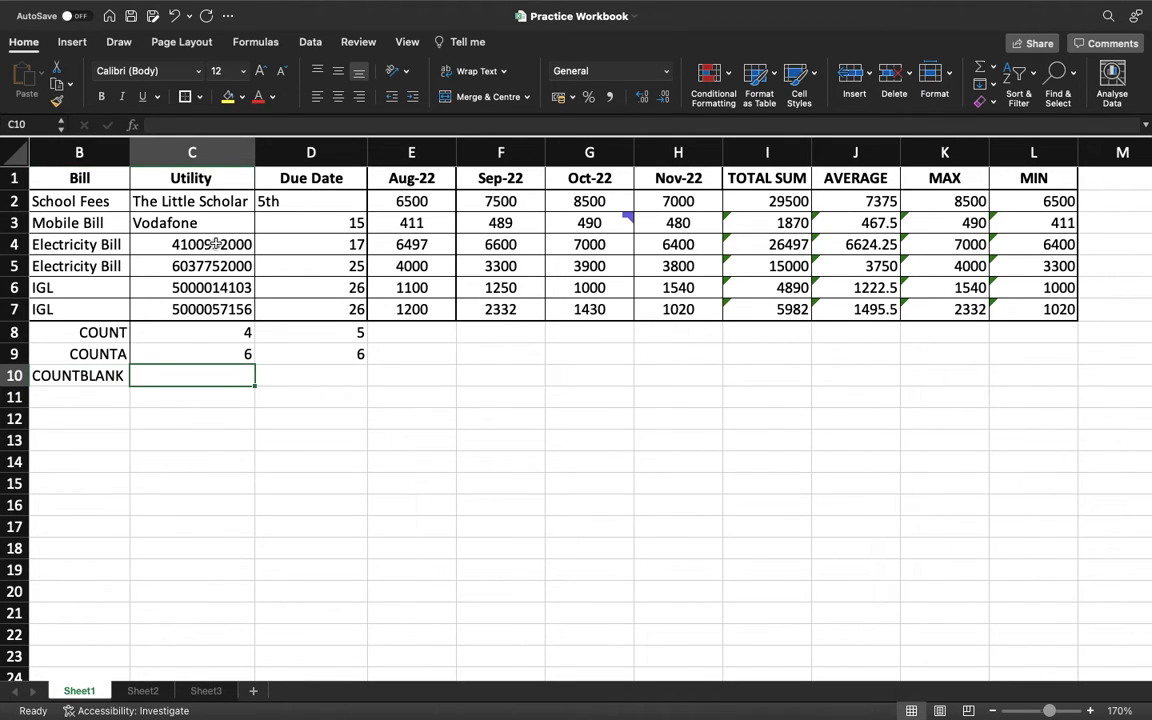
Step: Clear the Vodafone entry from C3 so the Utility column contains a blank cell
{"action": "left_click_drag", "start_coordinate": [216, 243], "coordinate": [216, 258]}
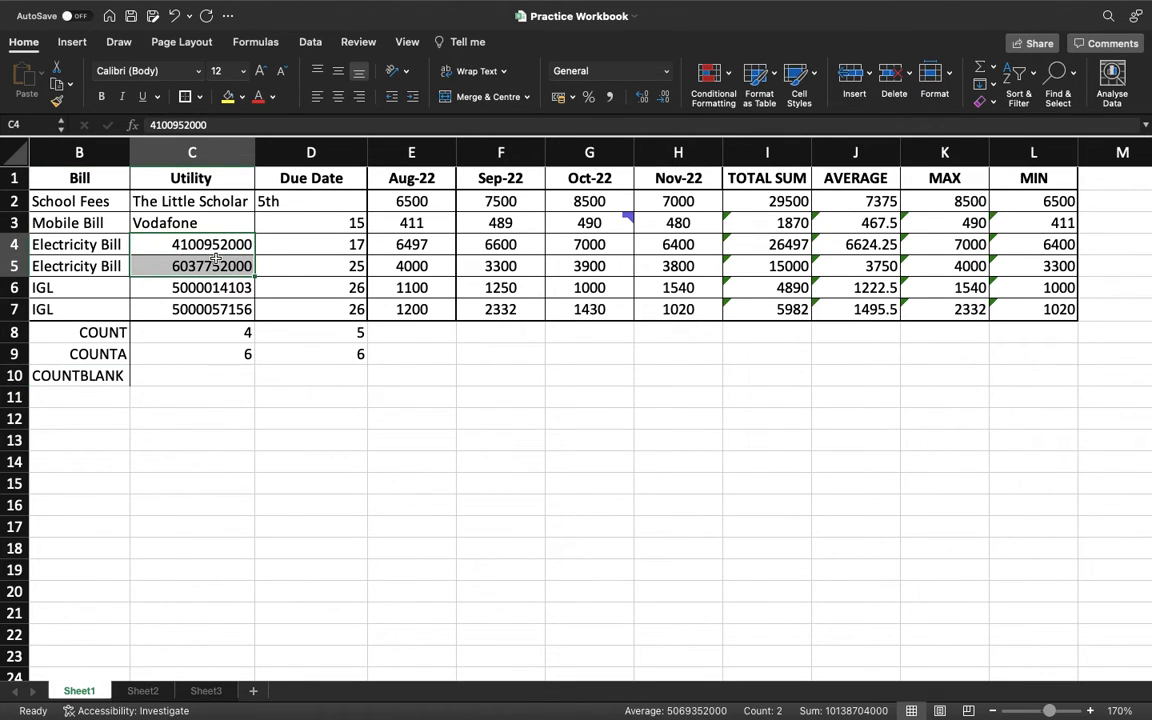
{"action": "left_click_drag", "start_coordinate": [198, 200], "coordinate": [216, 213]}
{"action": "left_click", "coordinate": [200, 222]}
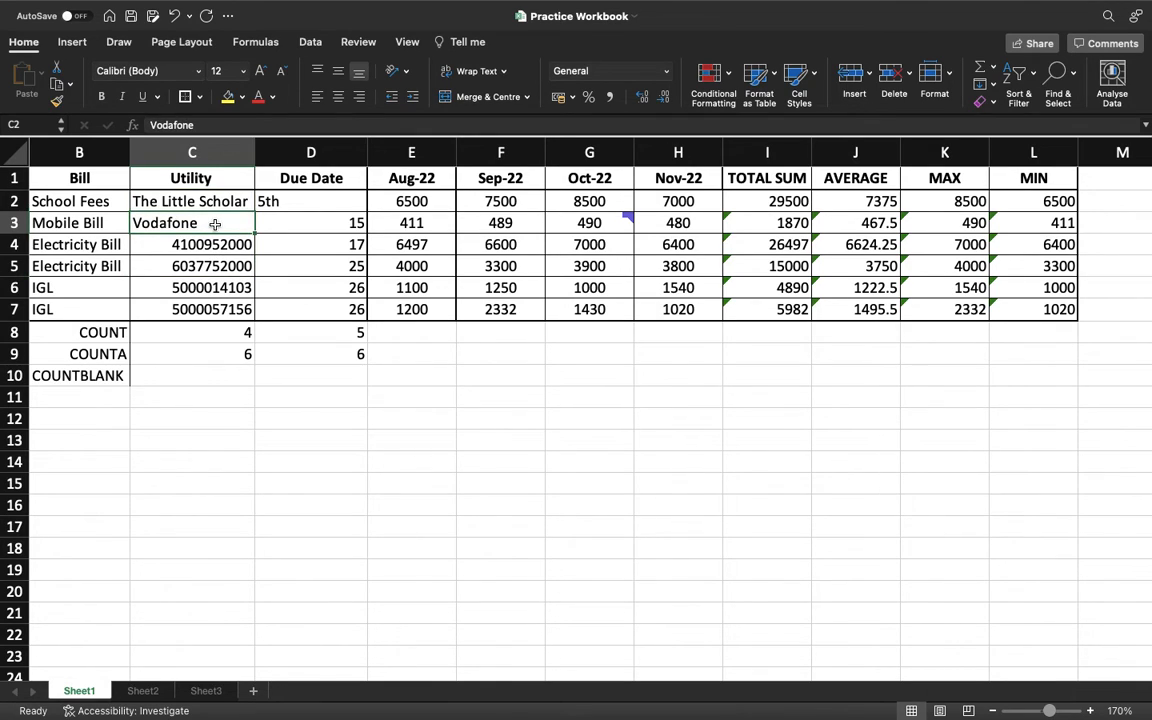
{"action": "key", "text": "Delete"}
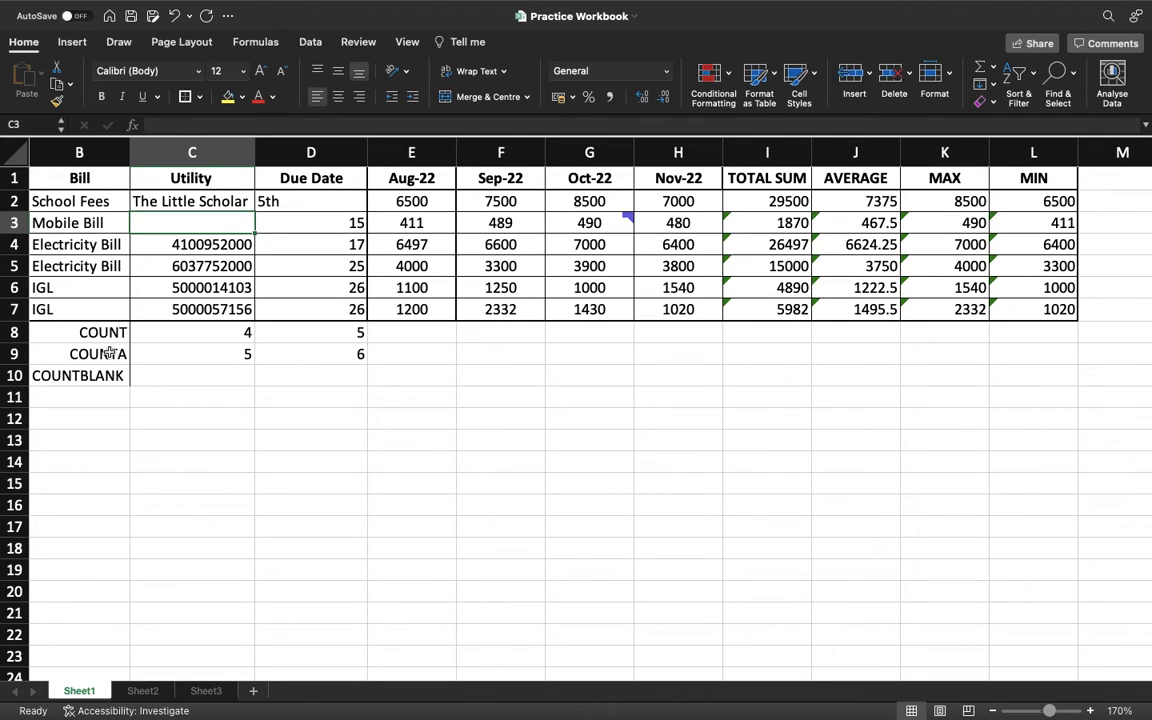
Step: Enter the formula =COUNTBLANK(C2:C7) in C10 to count the blank Utility cells
{"action": "left_click", "coordinate": [208, 372]}
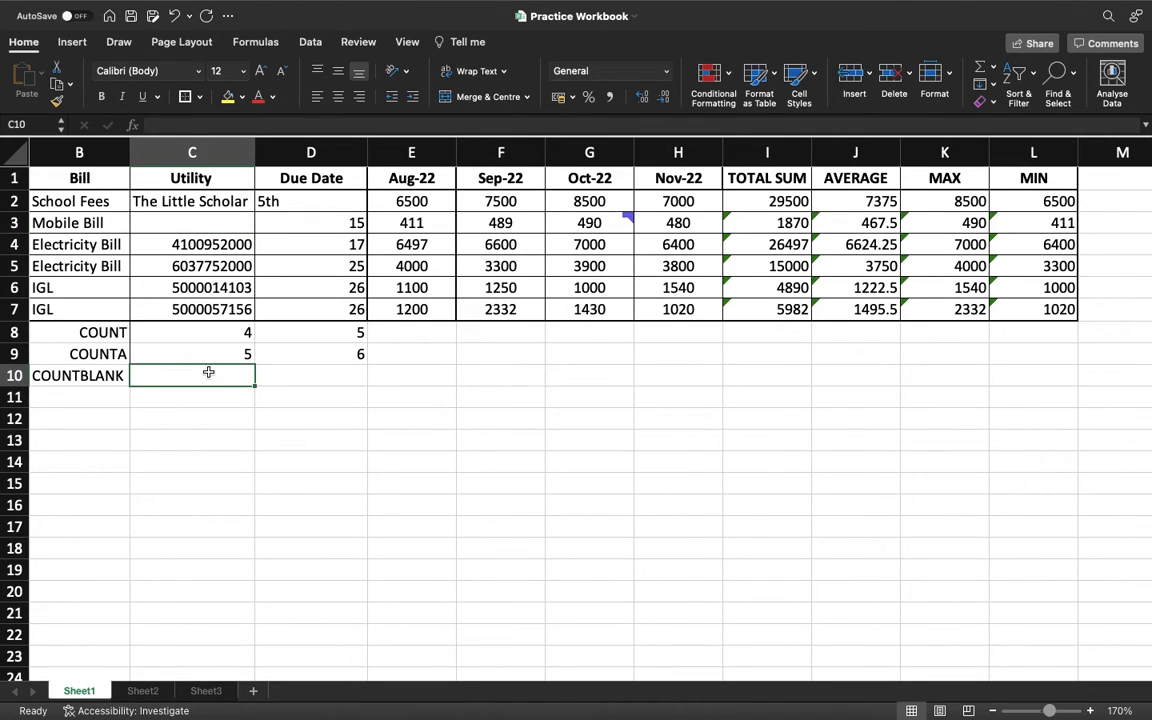
{"action": "type", "text": "=count"}
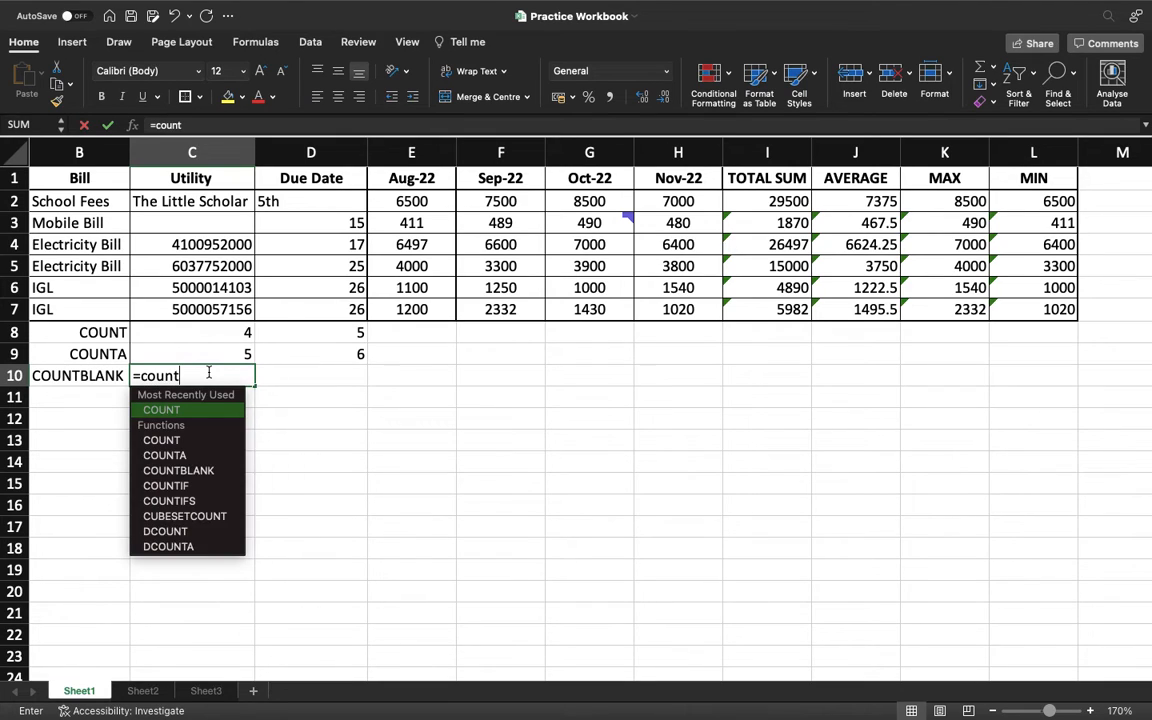
{"action": "type", "text": "blank("}
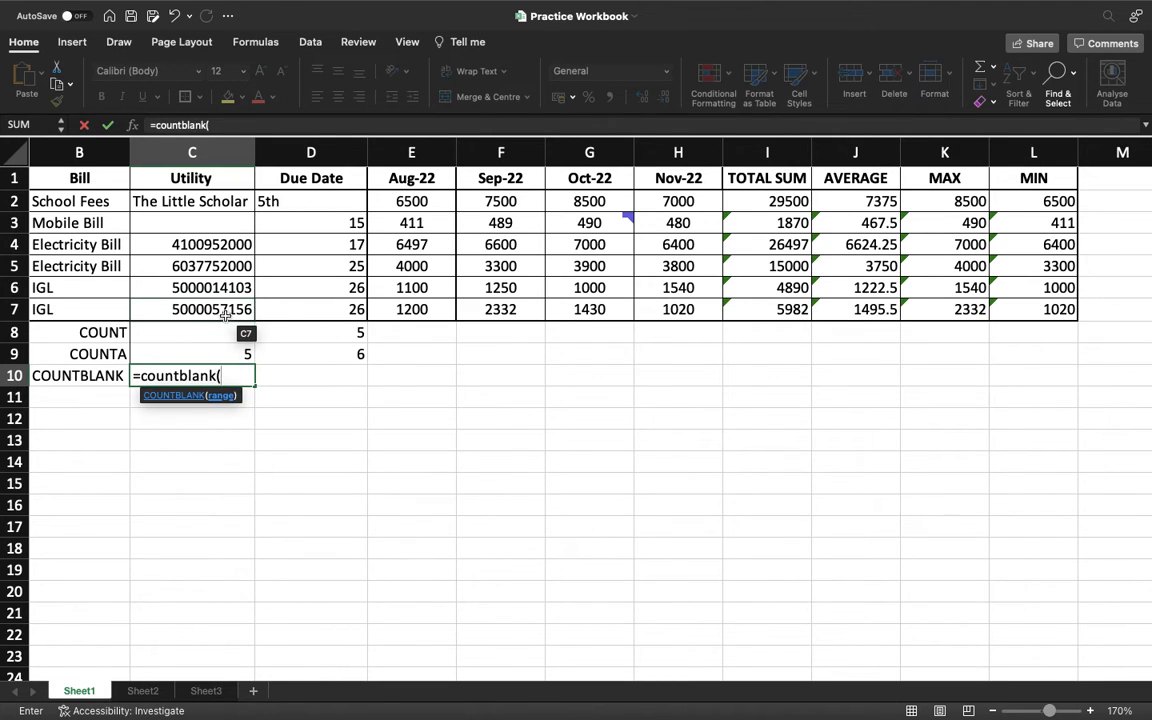
{"action": "left_click", "coordinate": [225, 310]}
{"action": "left_click_drag", "start_coordinate": [225, 310], "coordinate": [217, 202]}
{"action": "type", "text": ")"}
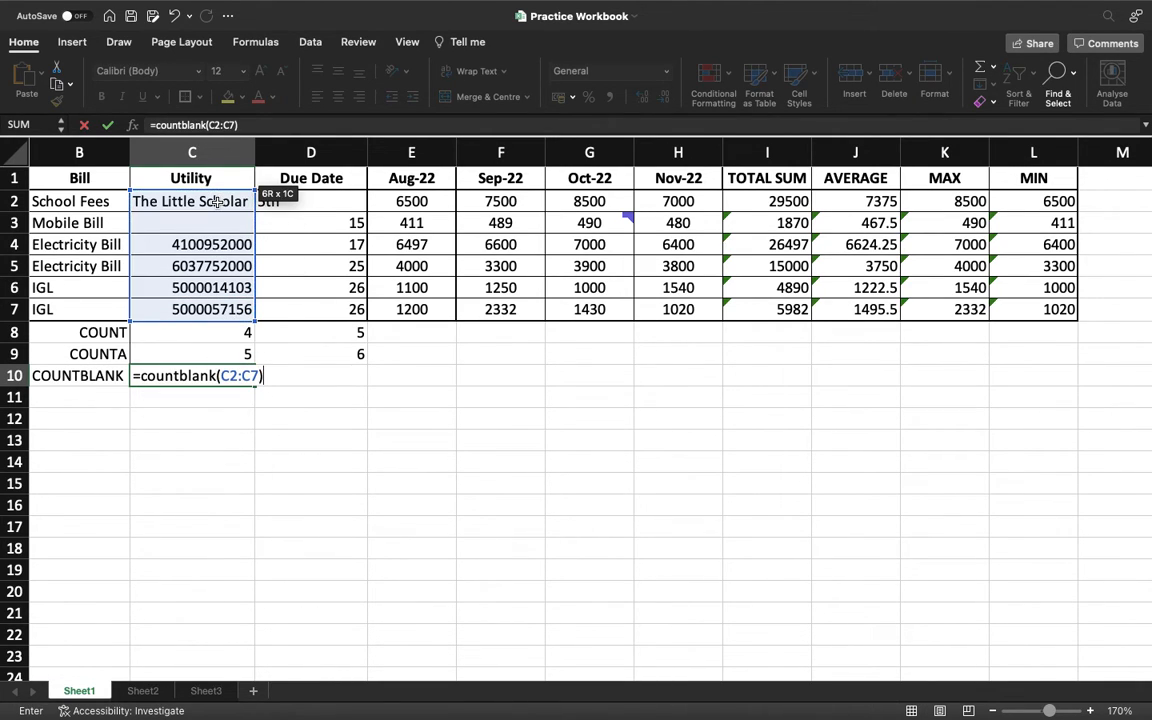
{"action": "key", "text": "Return"}
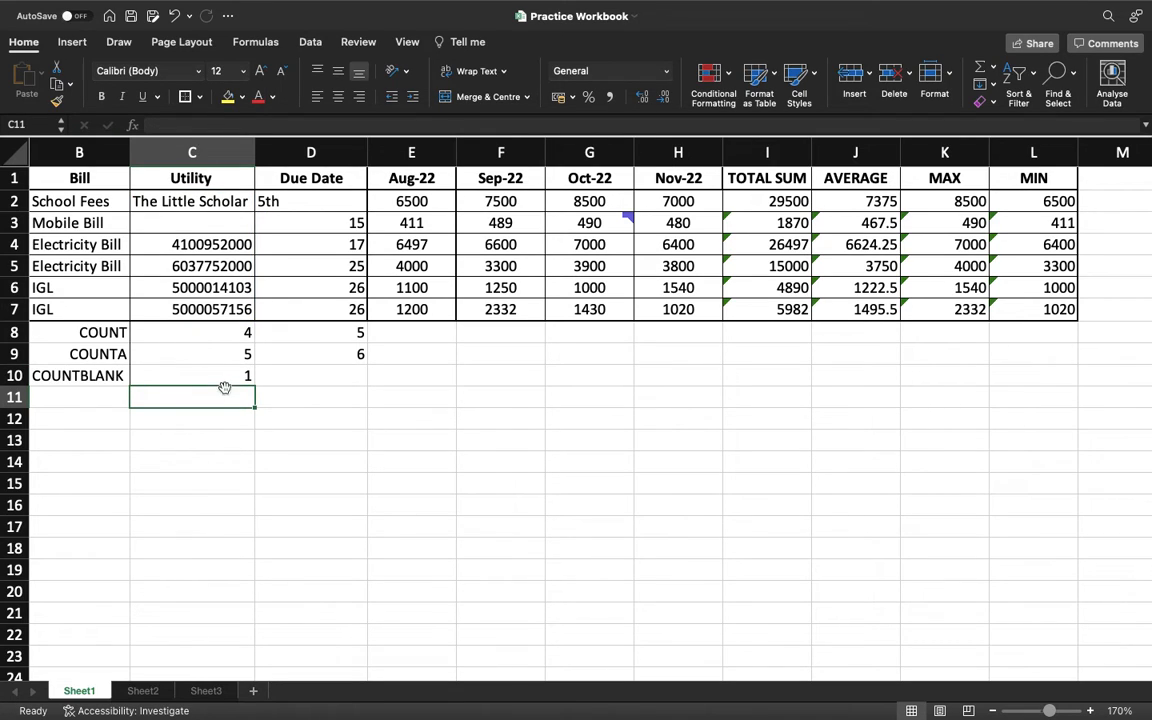
Step: Enter the formula =COUNTBLANK(D2:D7) in D10 to count the blank Due Date cells
{"action": "left_click", "coordinate": [300, 375]}
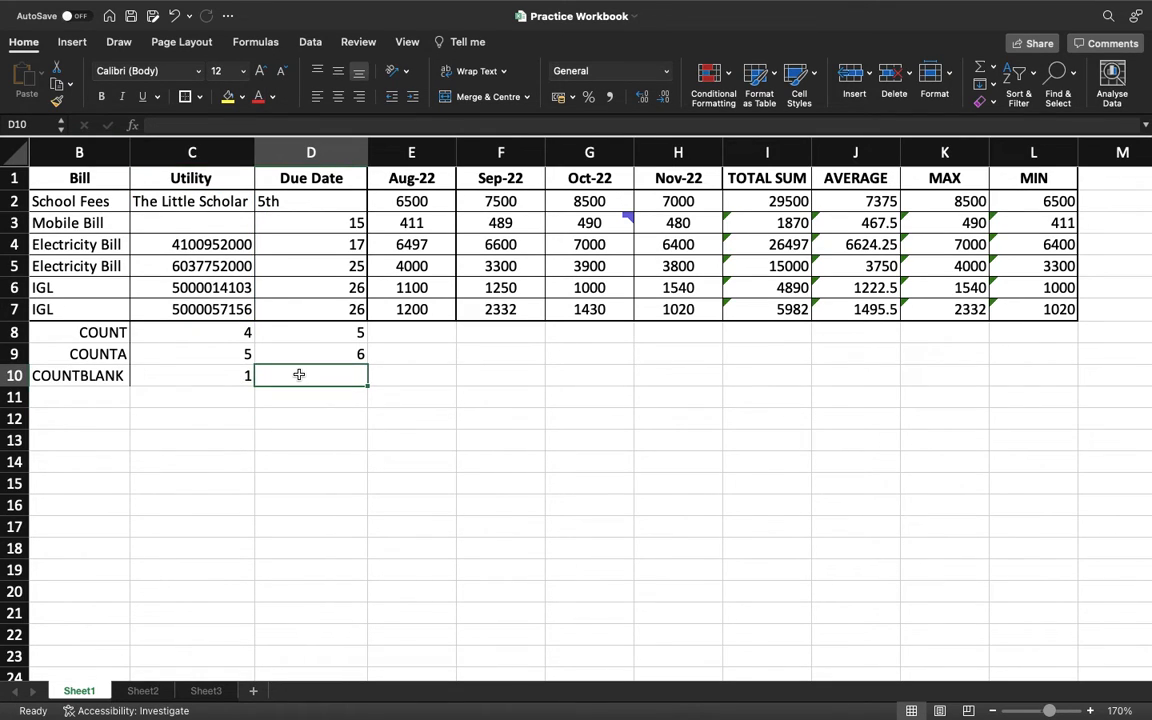
{"action": "type", "text": "=countbl"}
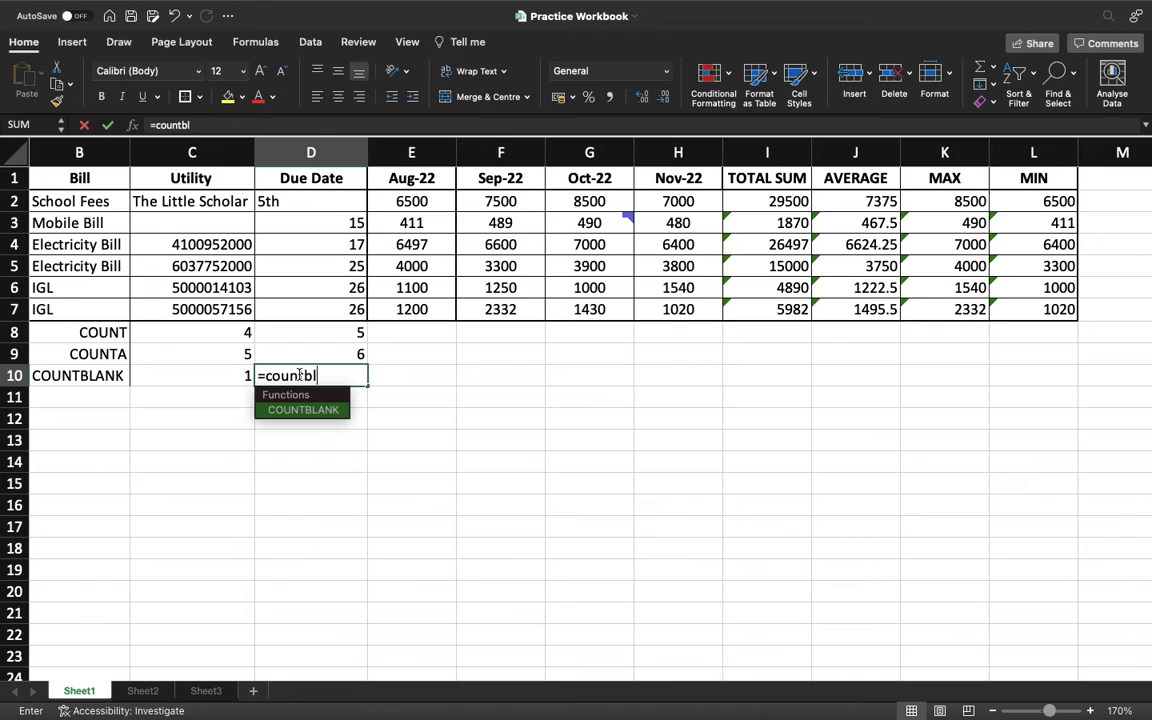
{"action": "type", "text": "ank("}
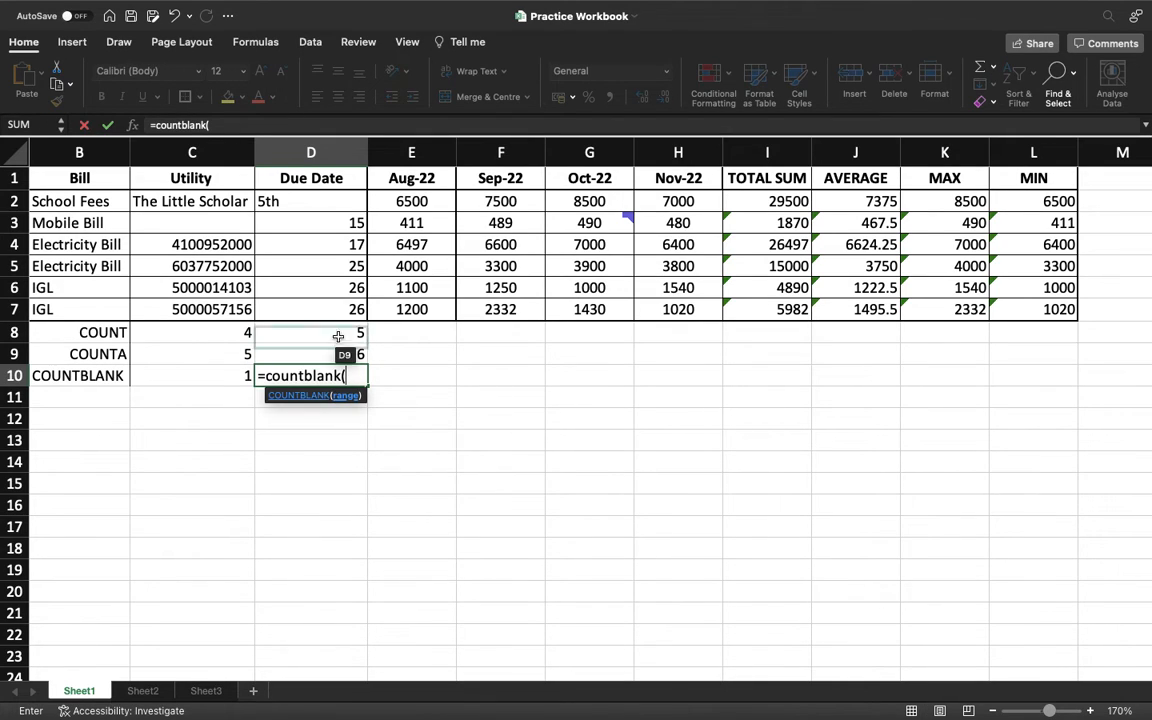
{"action": "left_click_drag", "start_coordinate": [345, 309], "coordinate": [336, 207]}
{"action": "type", "text": ")"}
{"action": "key", "text": "Return"}
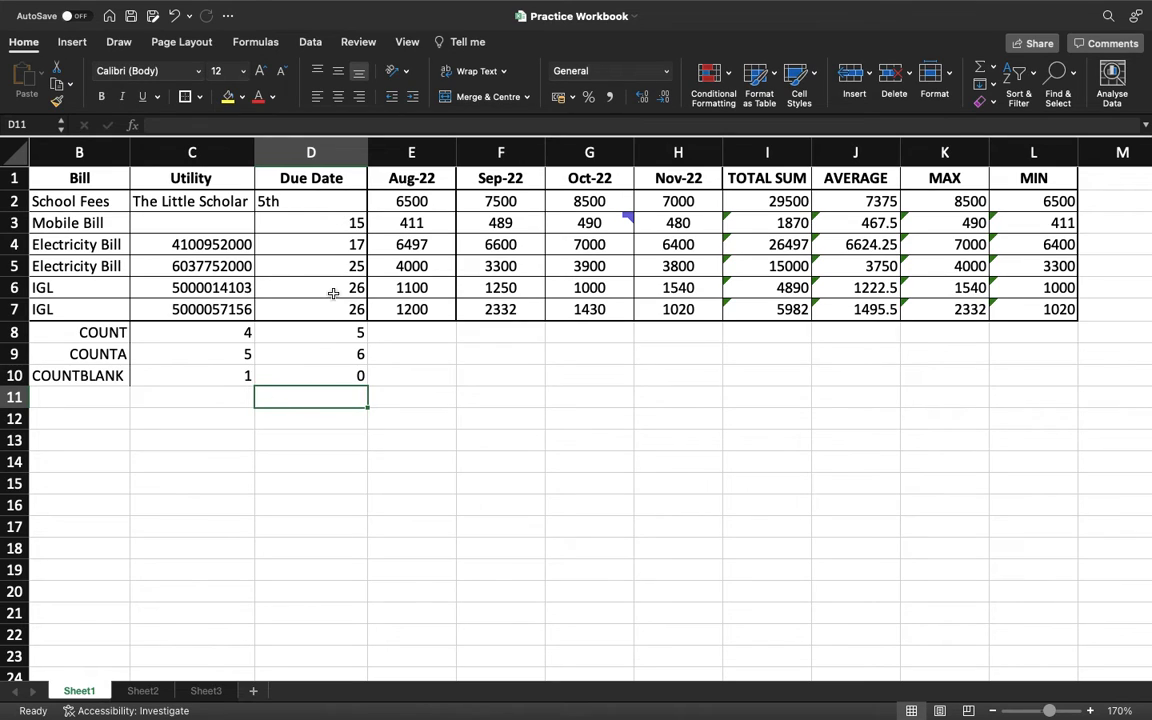
Step: Clear the School Fees due date in D2 to test the count formulas, and undo the deletion
{"action": "left_click", "coordinate": [329, 201]}
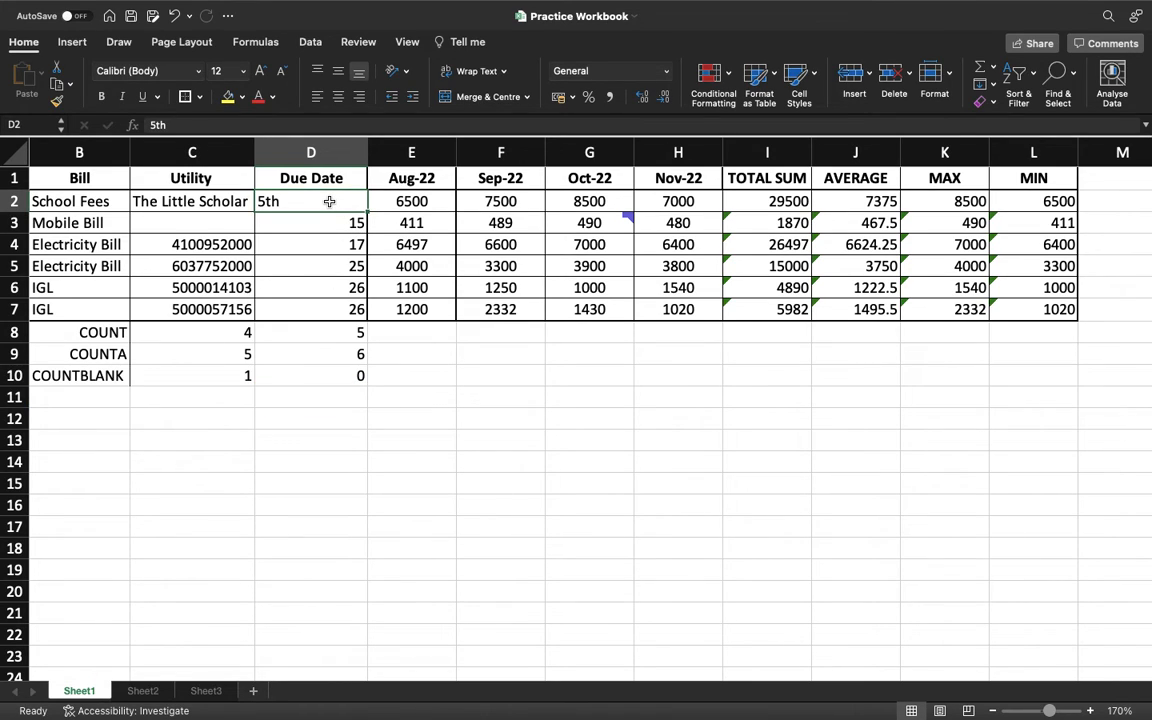
{"action": "key", "text": "Delete"}
{"action": "key", "text": "super+z"}
{"action": "left_click", "coordinate": [341, 383]}
{"action": "left_click", "coordinate": [328, 354]}
{"action": "left_click", "coordinate": [334, 375]}
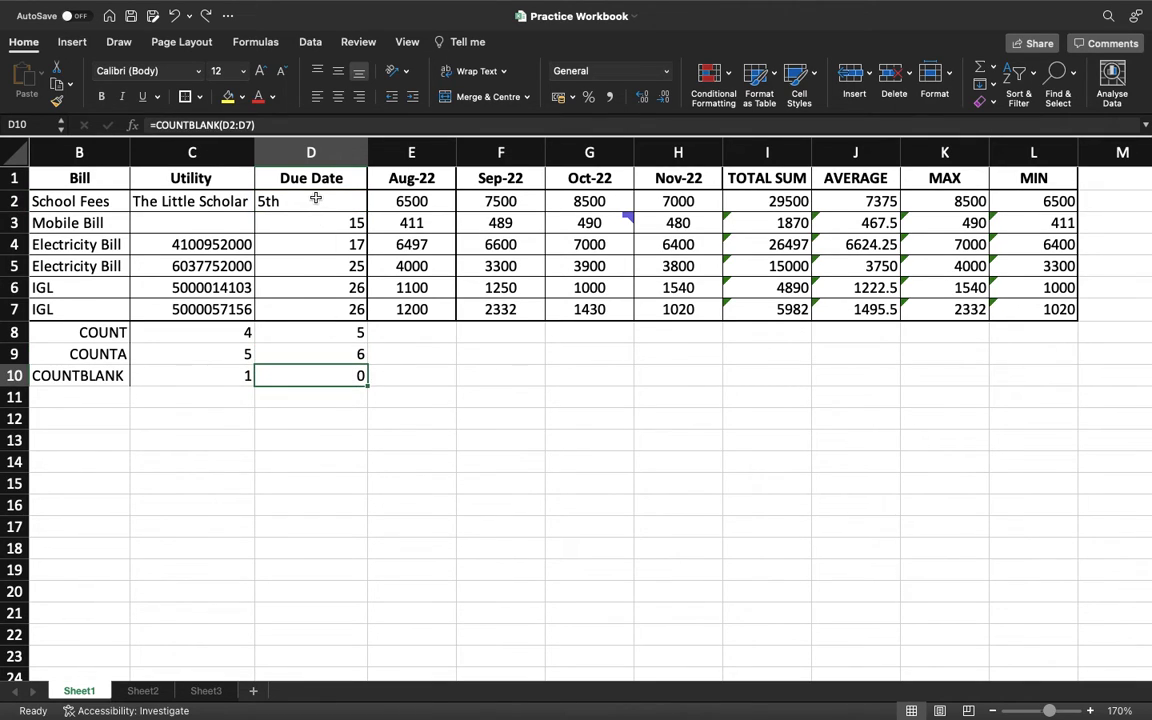
Step: Clear the School Fees and Mobile Bill due dates in D2 and D3
{"action": "left_click", "coordinate": [285, 196]}
{"action": "key", "text": "Delete"}
{"action": "left_click", "coordinate": [337, 379]}
{"action": "left_click", "coordinate": [305, 223]}
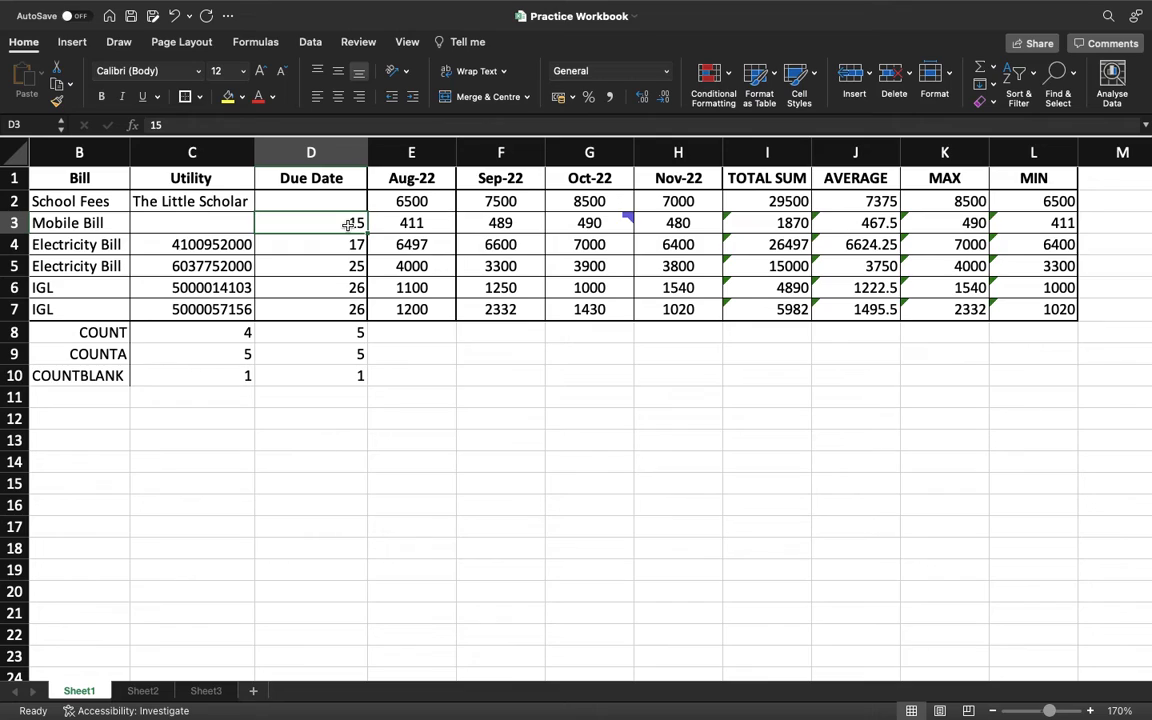
{"action": "key", "text": "Delete"}
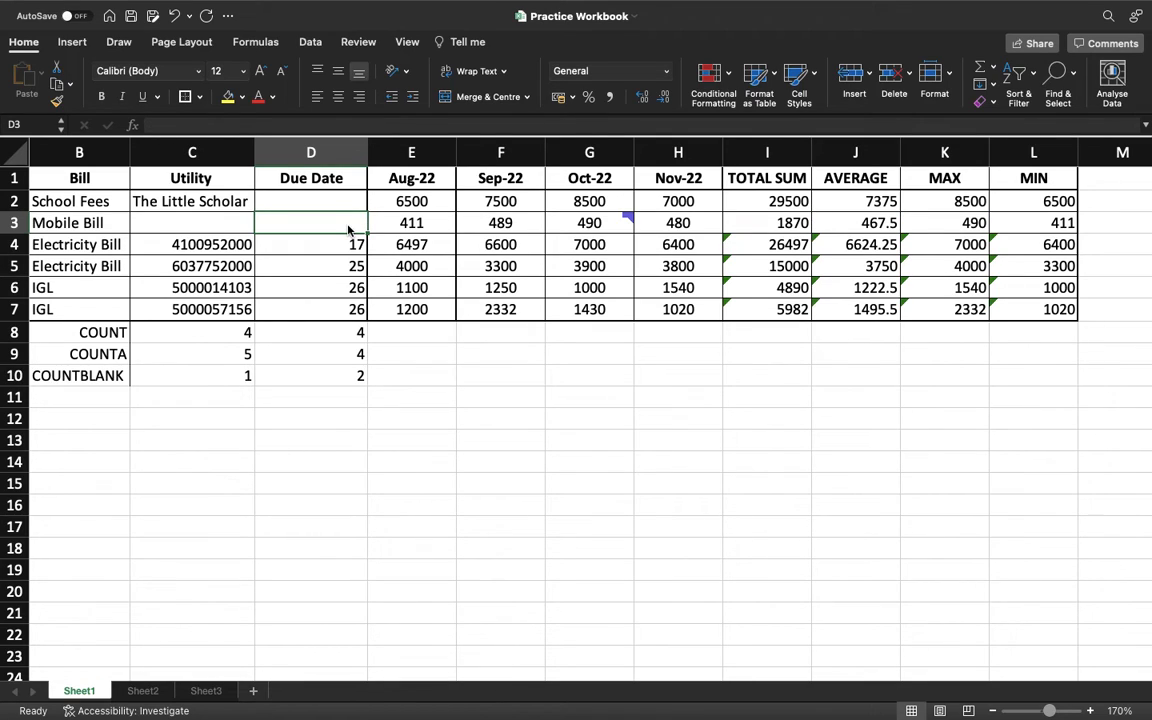
Step: Enter a single space in D3 and compare the empty-looking cells D2 and D3 with the COUNTBLANK formula in D10
{"action": "double_click", "coordinate": [349, 226]}
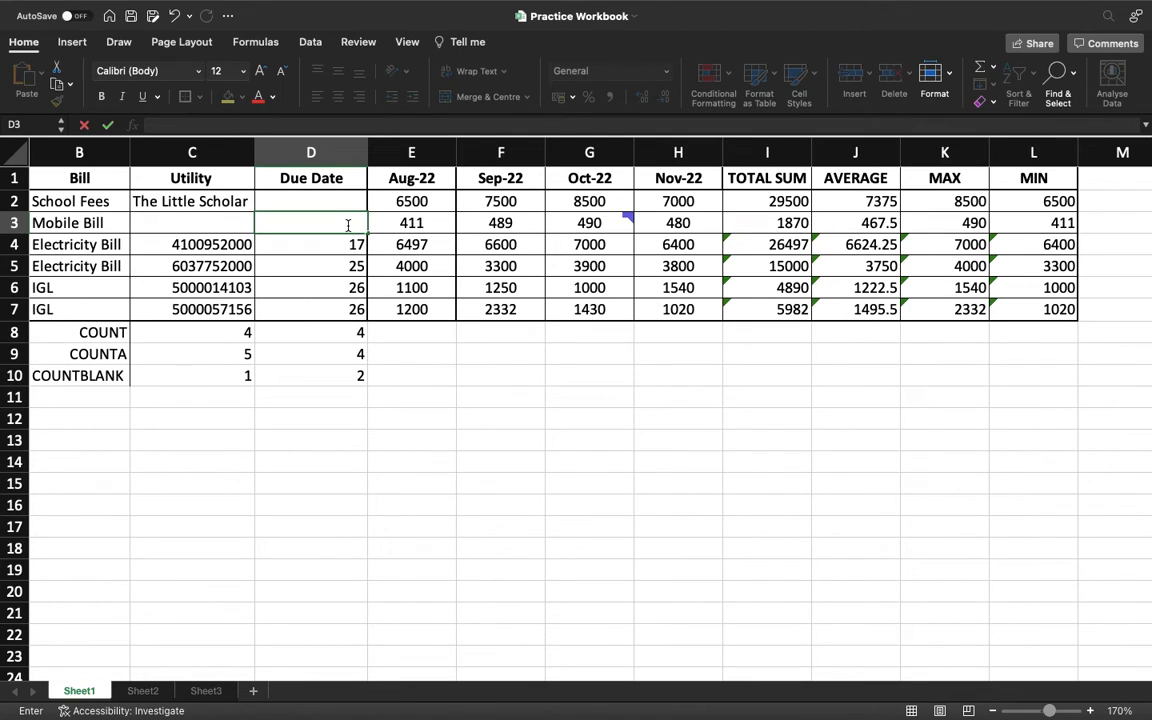
{"action": "key", "text": "Return"}
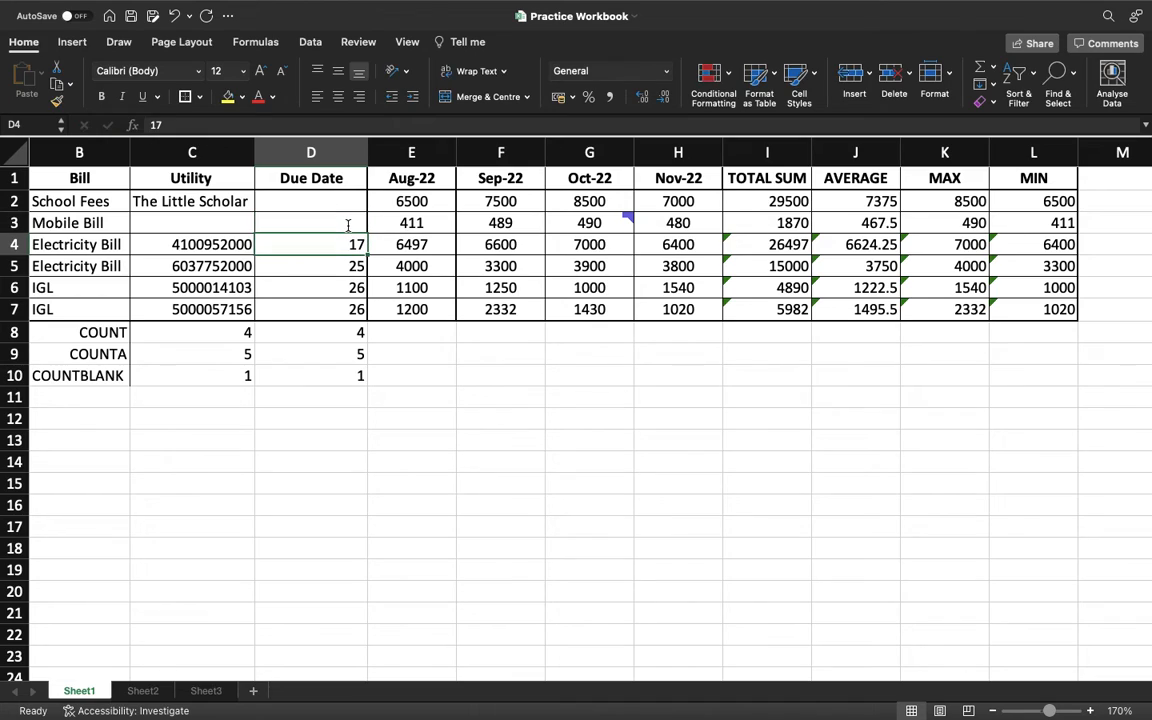
{"action": "double_click", "coordinate": [349, 226]}
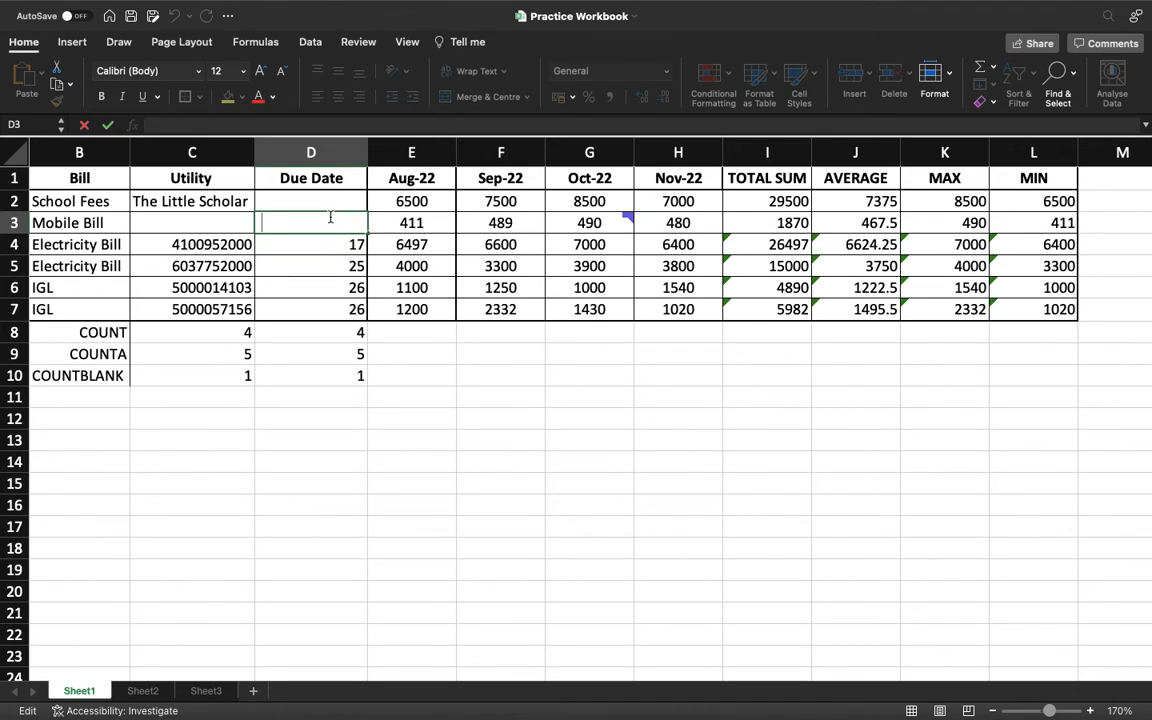
{"action": "left_click", "coordinate": [321, 237]}
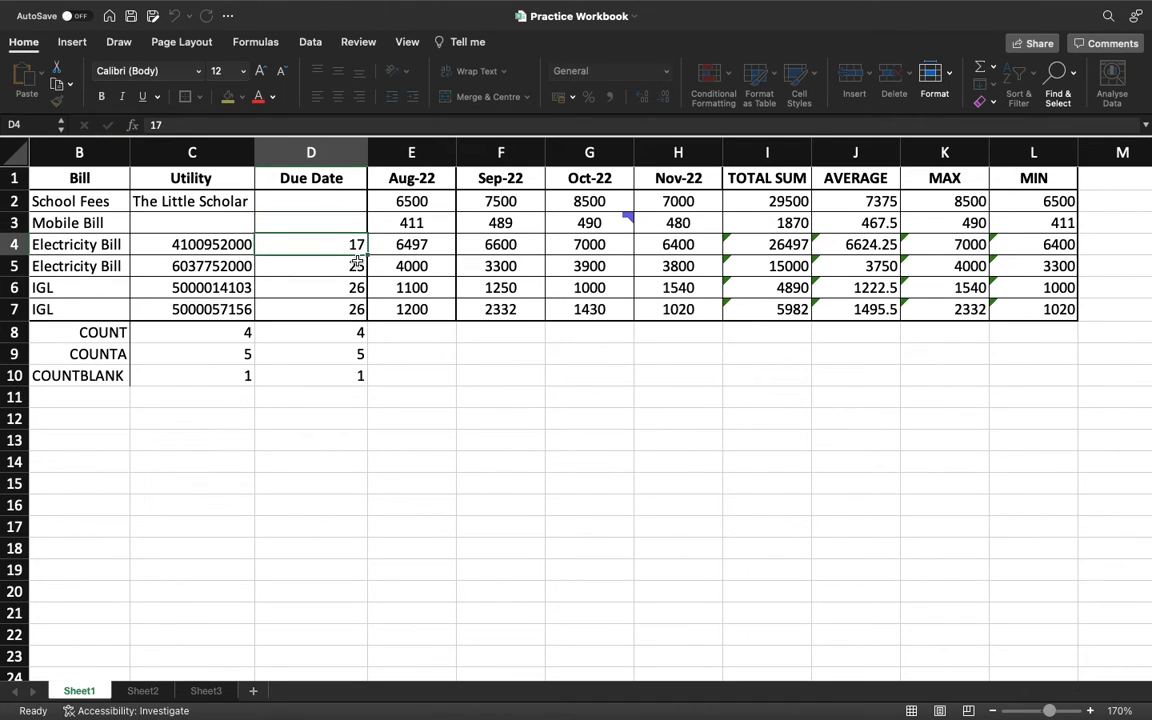
{"action": "left_click", "coordinate": [345, 374]}
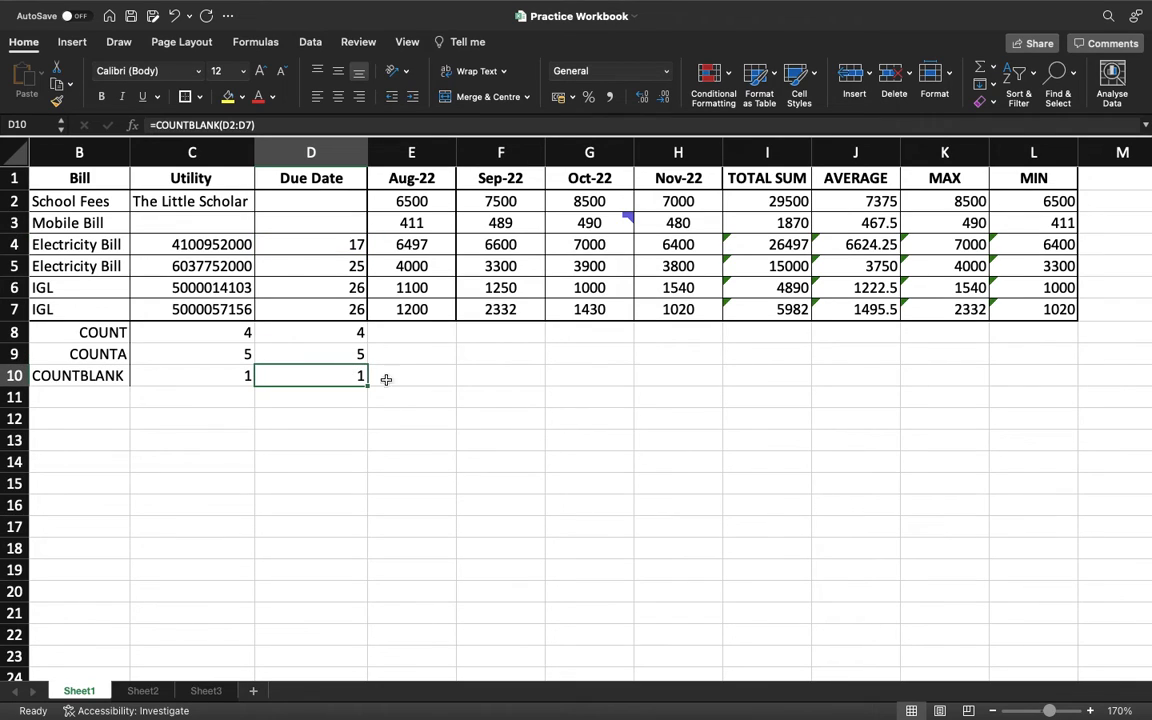
{"action": "left_click_drag", "start_coordinate": [334, 200], "coordinate": [335, 218]}
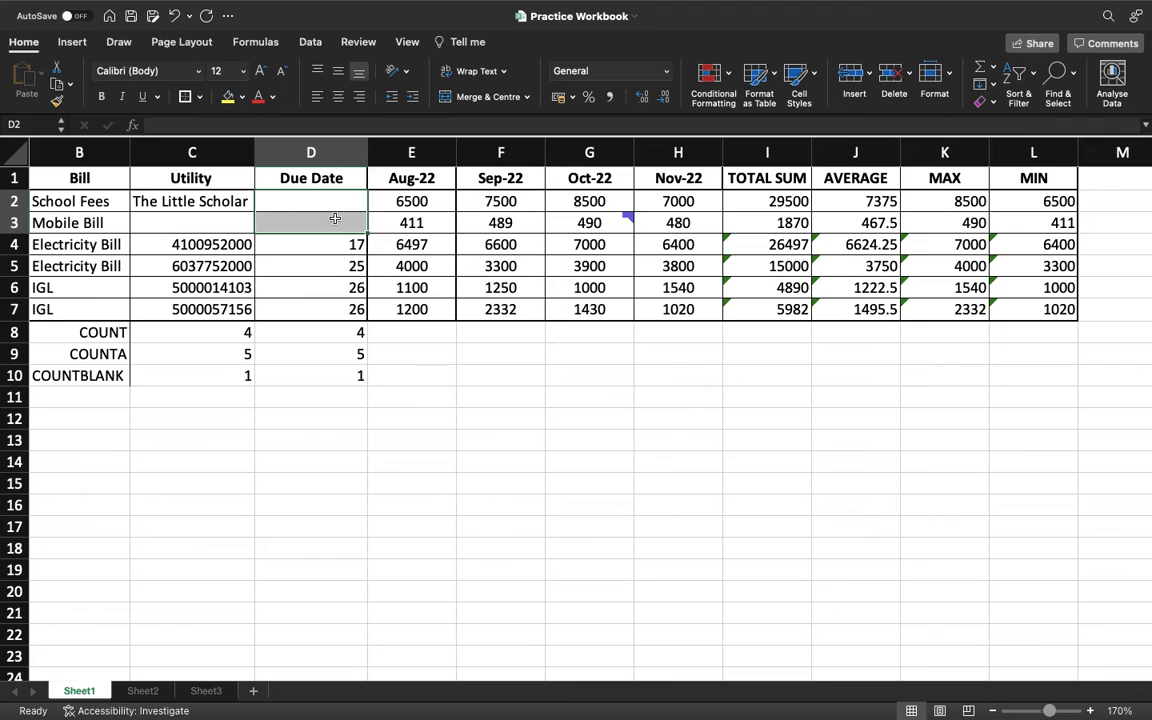
{"action": "left_click", "coordinate": [332, 376]}
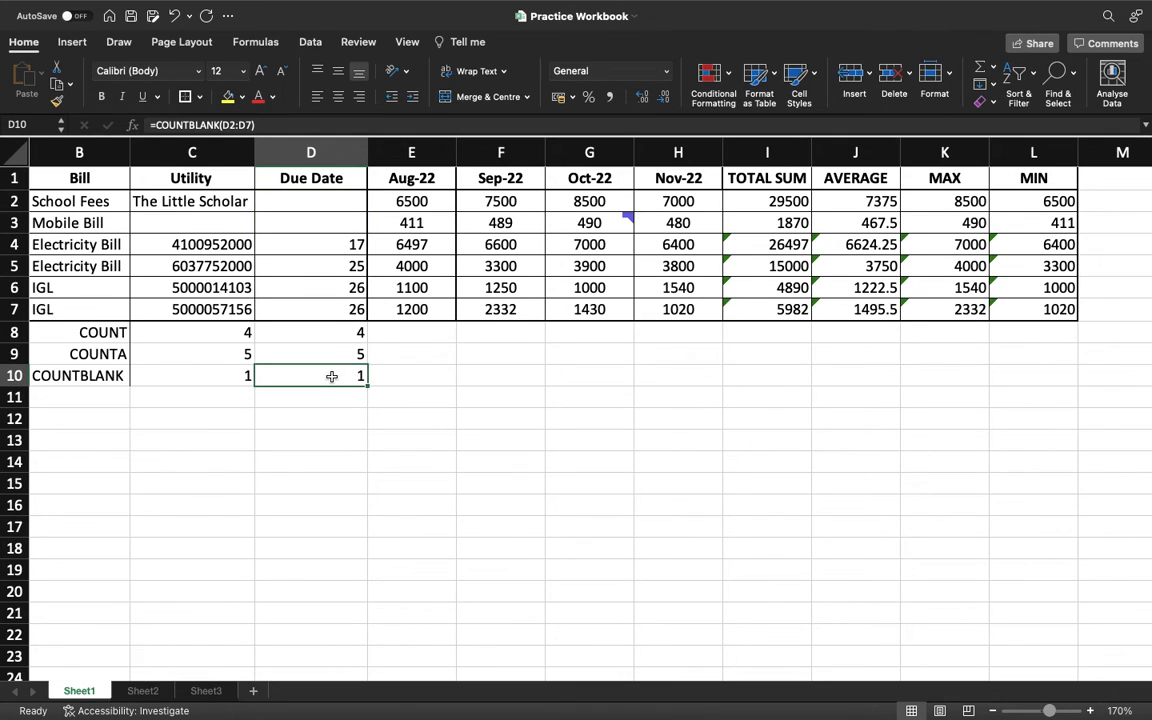
Step: Remove the space from the Mobile Bill due date cell D3 and recheck the COUNTBLANK formula in D10
{"action": "double_click", "coordinate": [301, 201]}
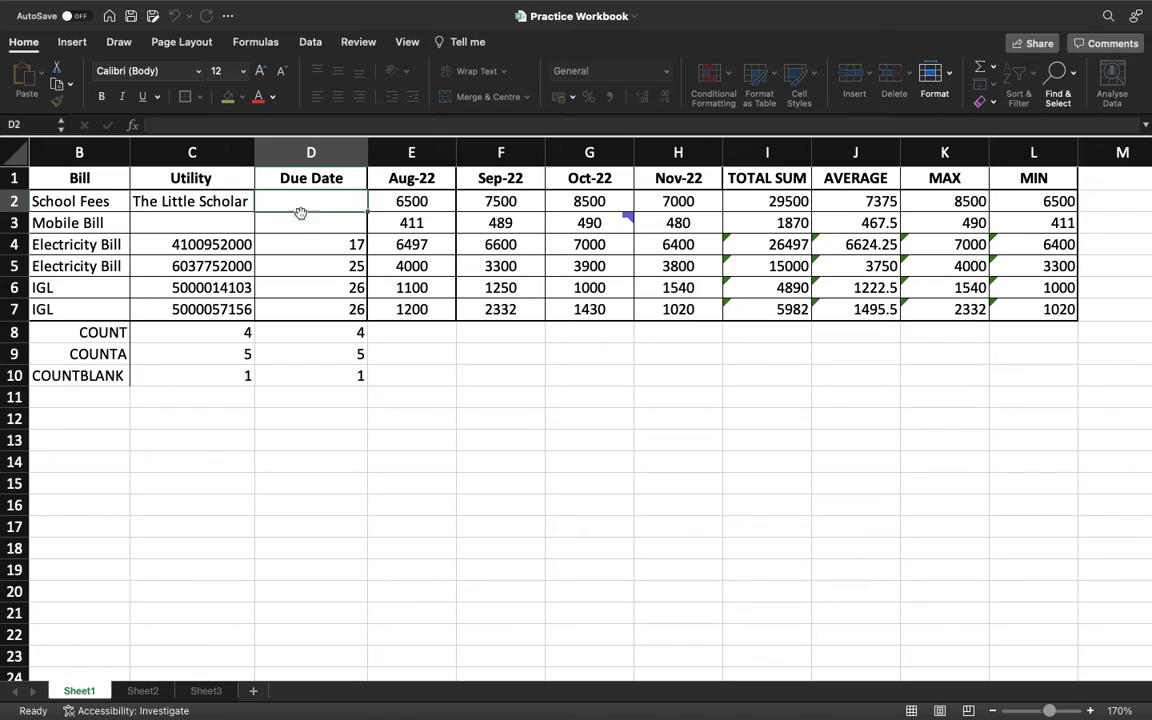
{"action": "left_click", "coordinate": [297, 225]}
{"action": "double_click", "coordinate": [297, 225]}
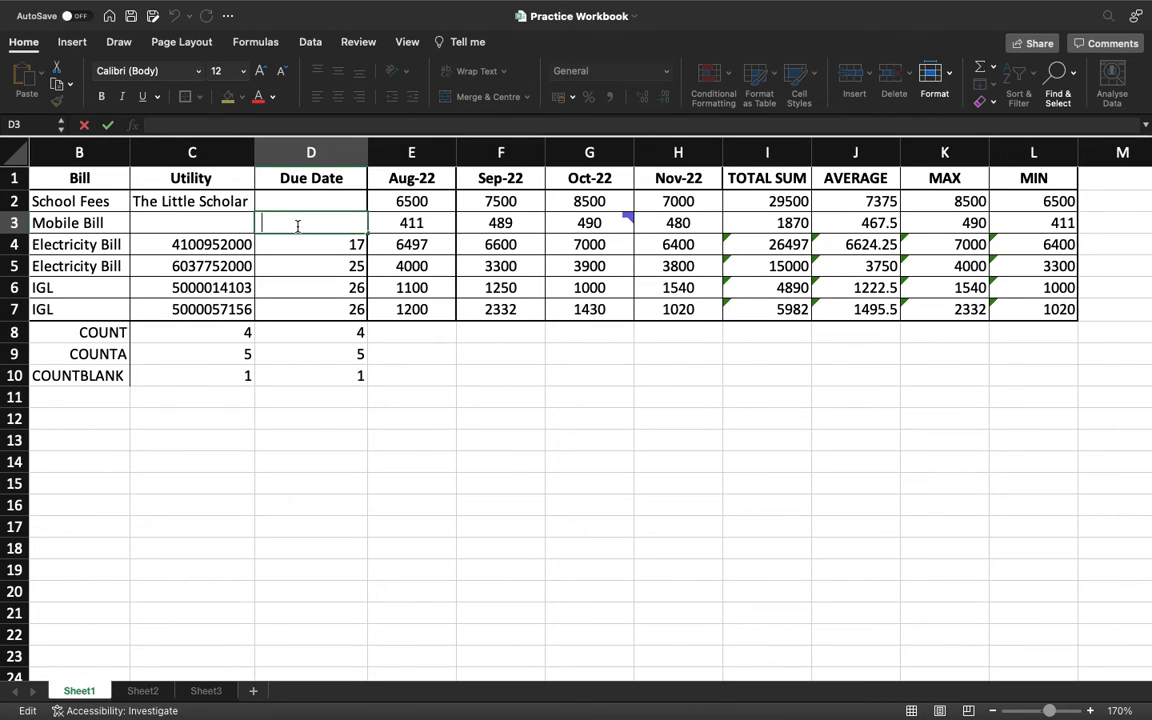
{"action": "key", "text": "Return"}
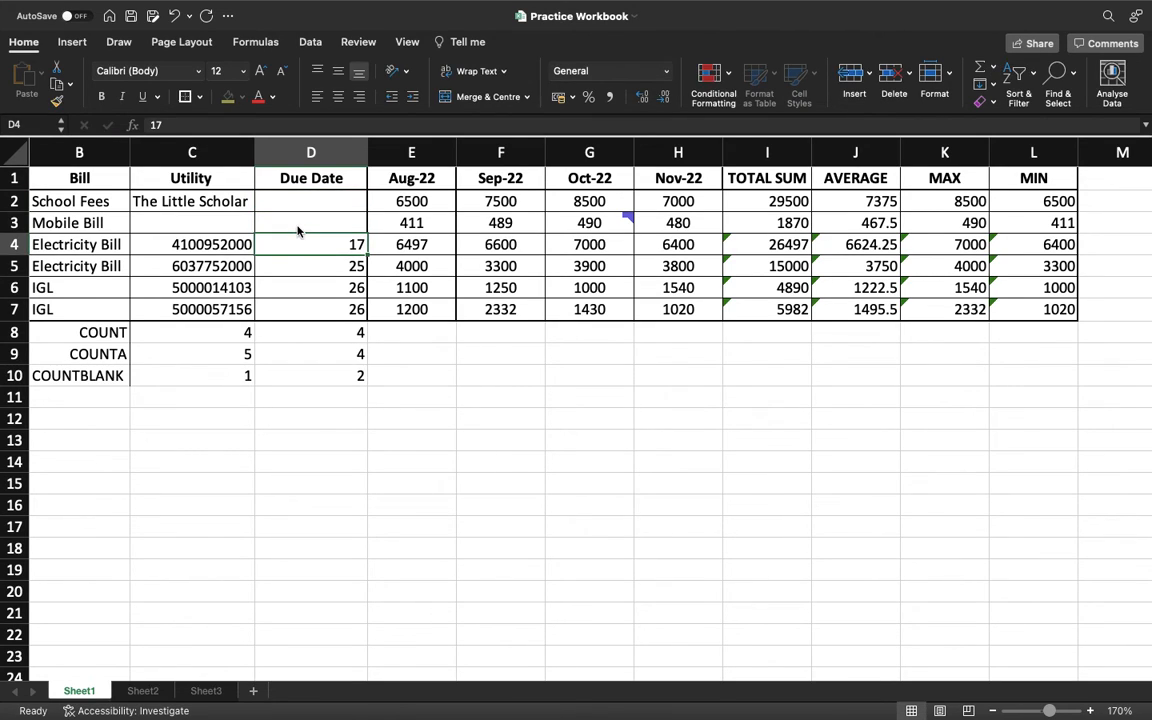
{"action": "left_click", "coordinate": [329, 375]}
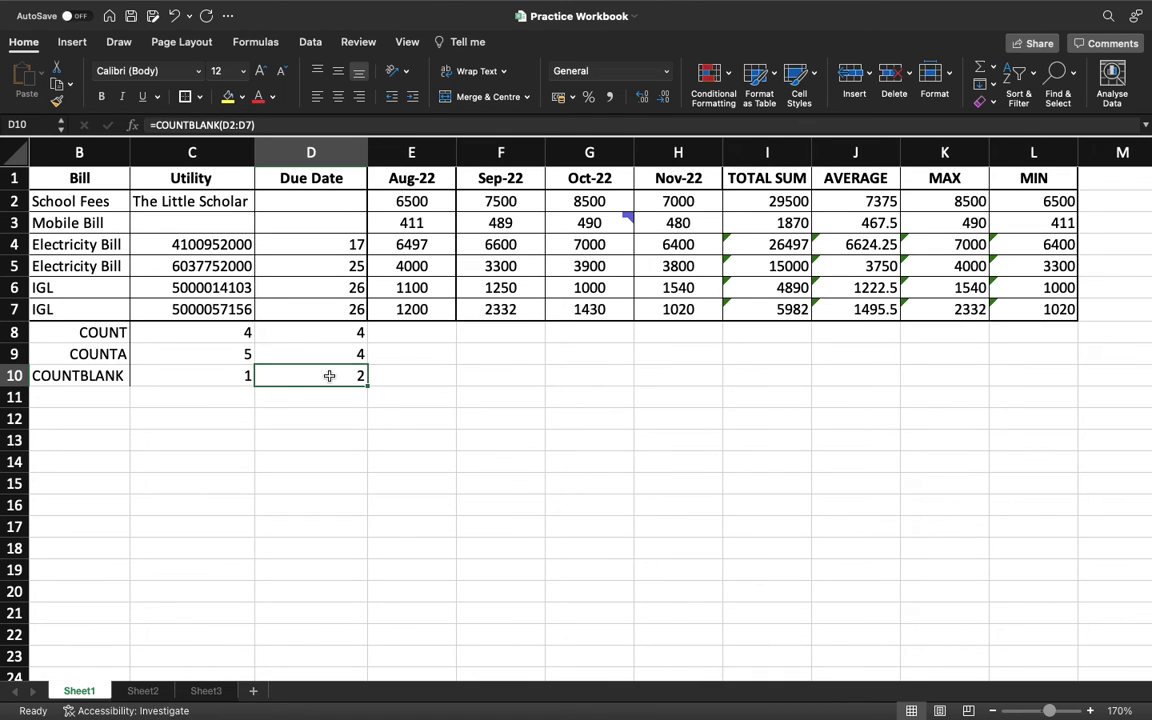
Step: Switch to the TrendBends - Lets Excel presentation in PowerPoint, start its slide show, and advance to the closing "Gracias and Adios" slide
{"action": "key", "text": "super+Tab"}
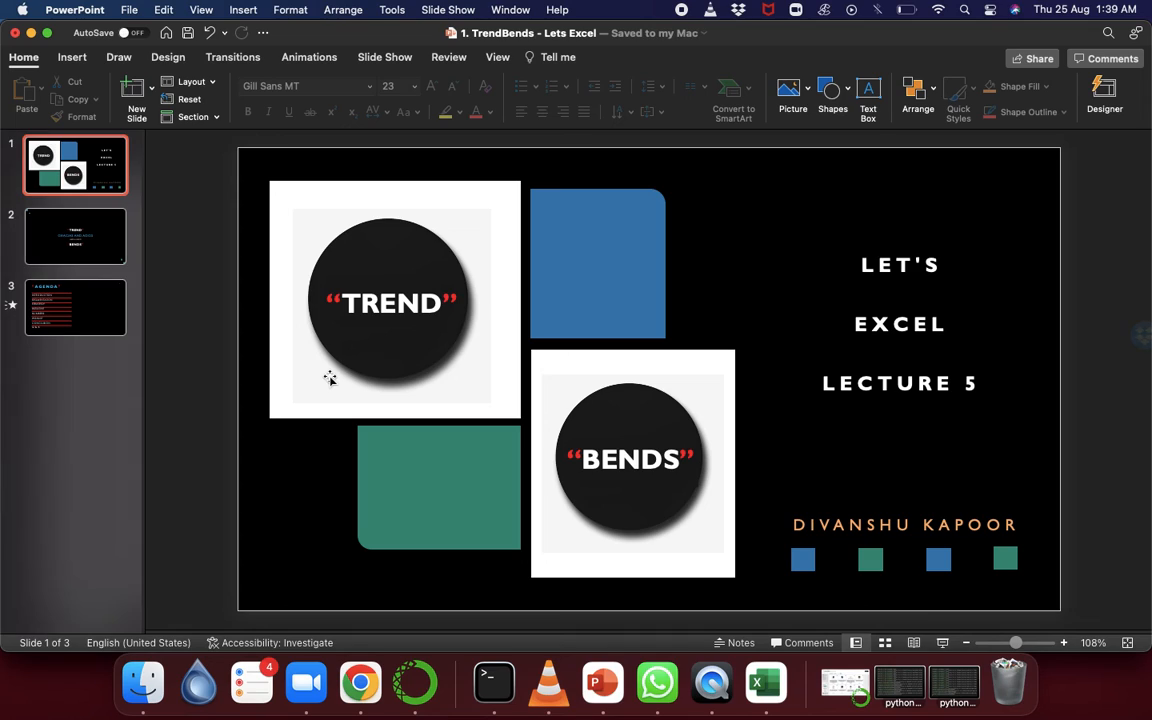
{"action": "key", "text": "super+shift+Return"}
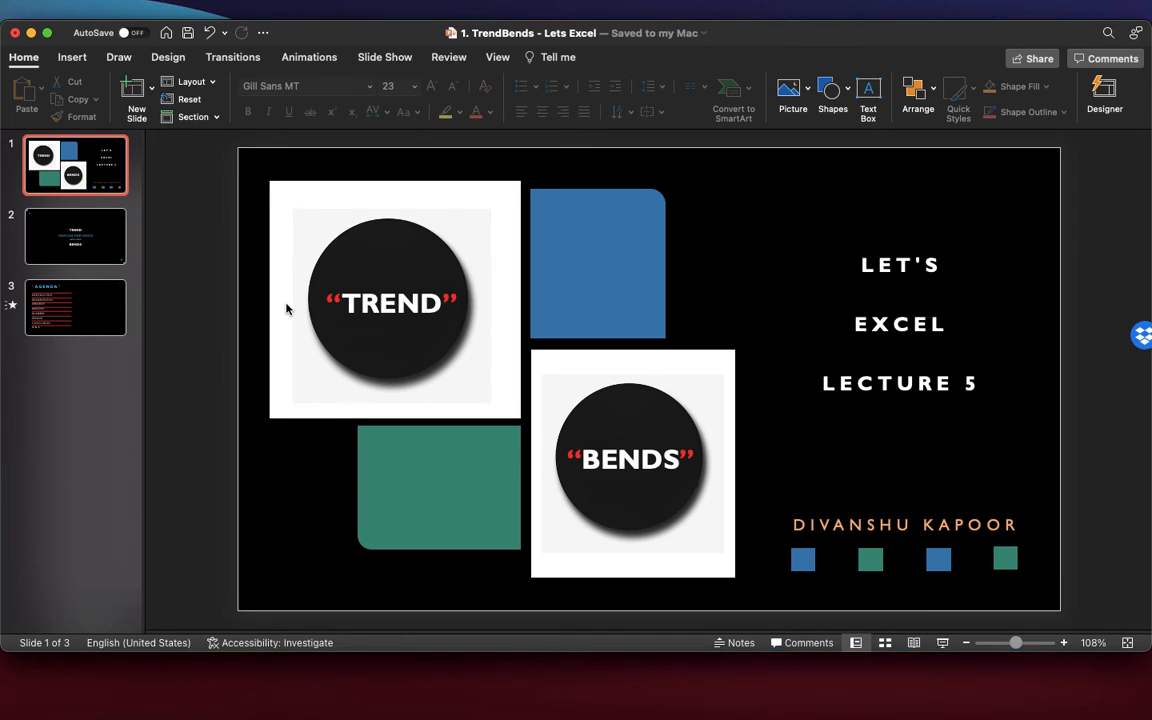
{"action": "left_click", "coordinate": [126, 670]}
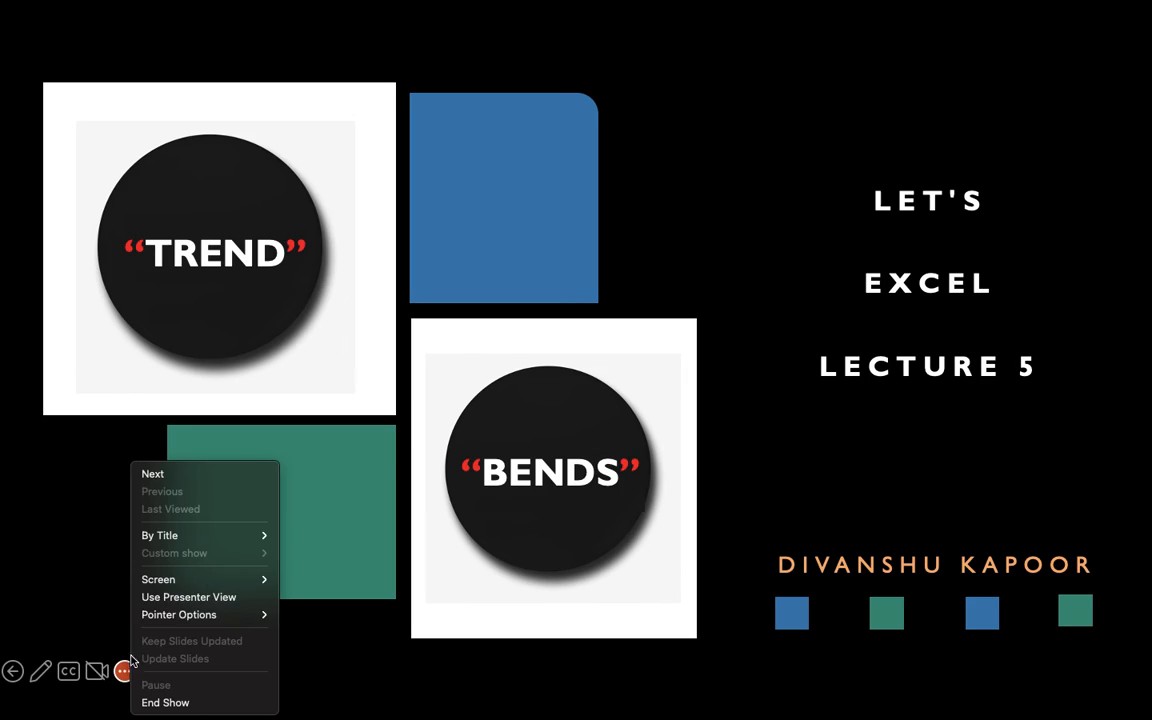
{"action": "left_click", "coordinate": [10, 553]}
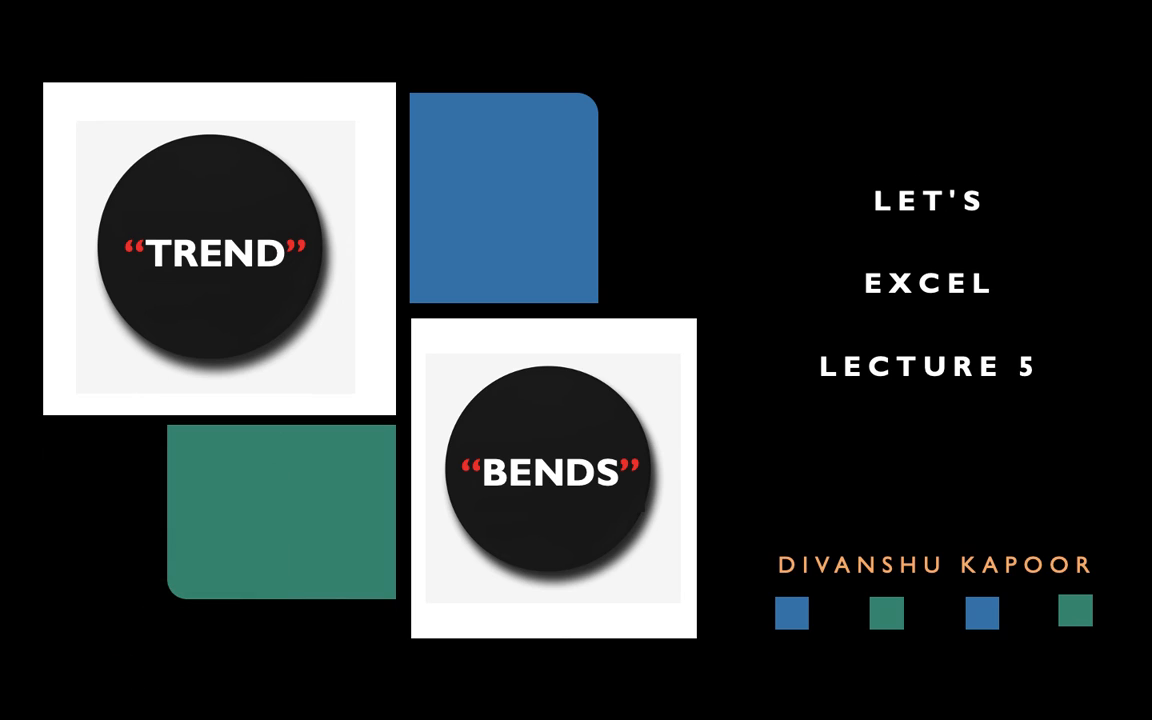
{"action": "key", "text": "Right"}
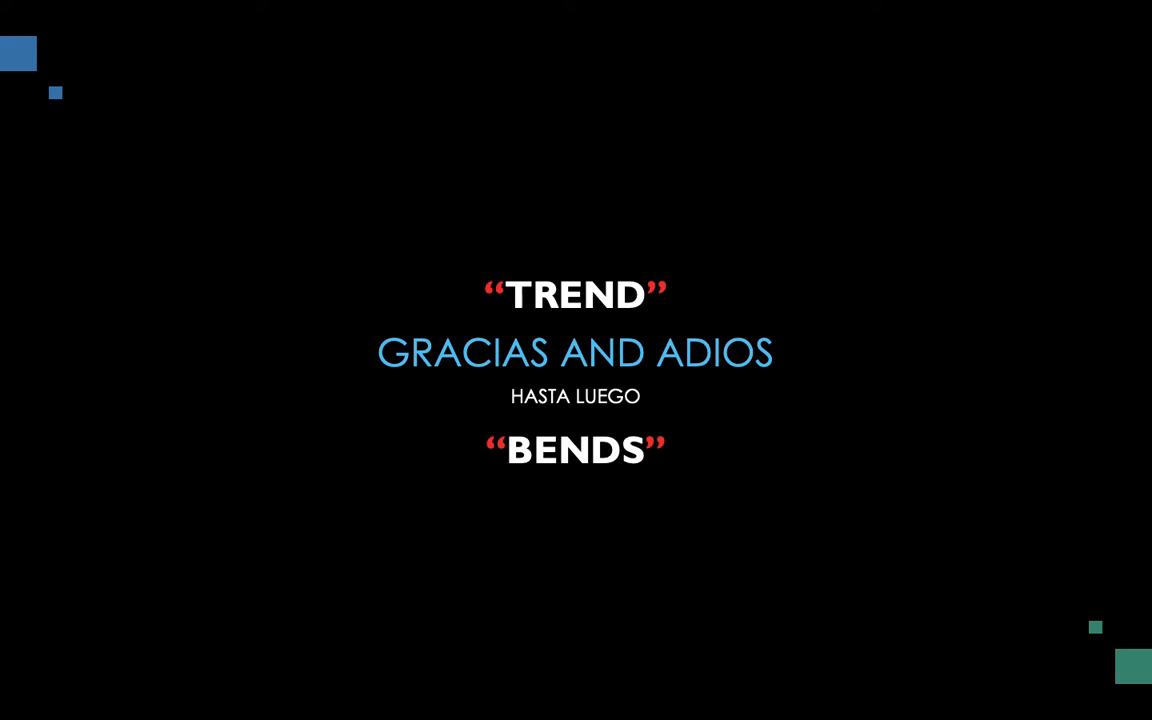